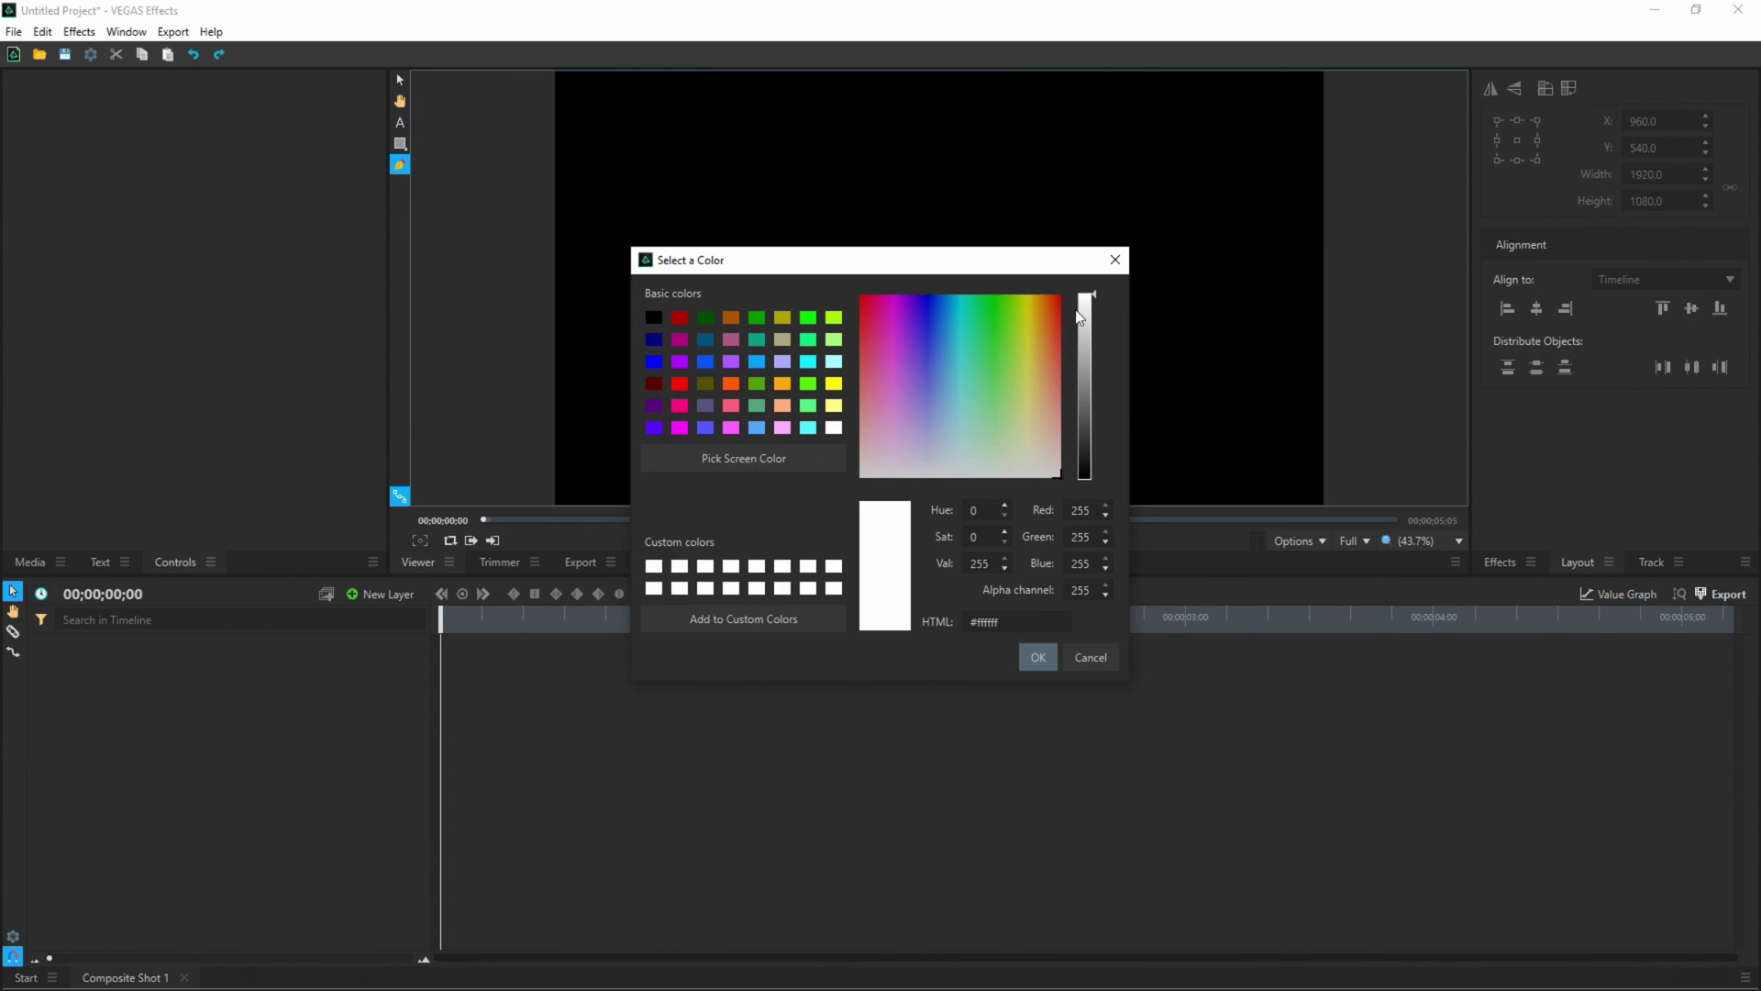
- Create a new plane filled with mid-grey #6c6c6c
{"action": "left_click_drag", "start_coordinate": [1094, 293], "coordinate": [1088, 400]}
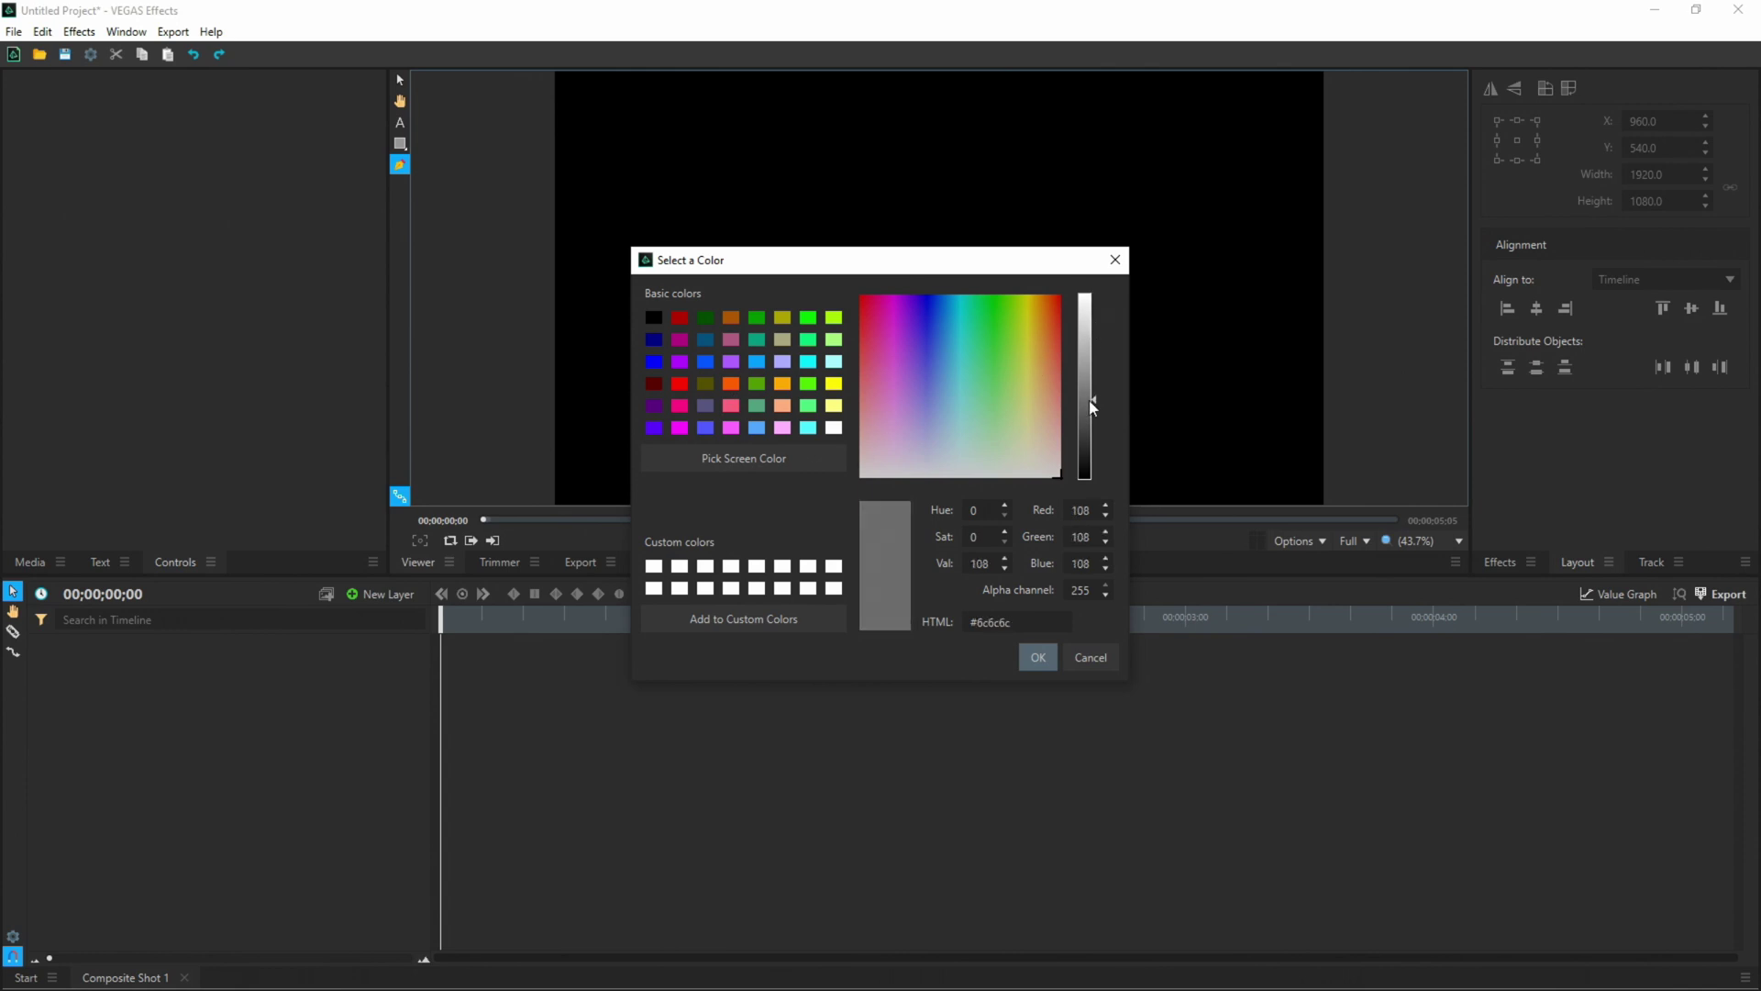
{"action": "left_click", "coordinate": [1042, 664]}
{"action": "left_click", "coordinate": [1004, 593]}
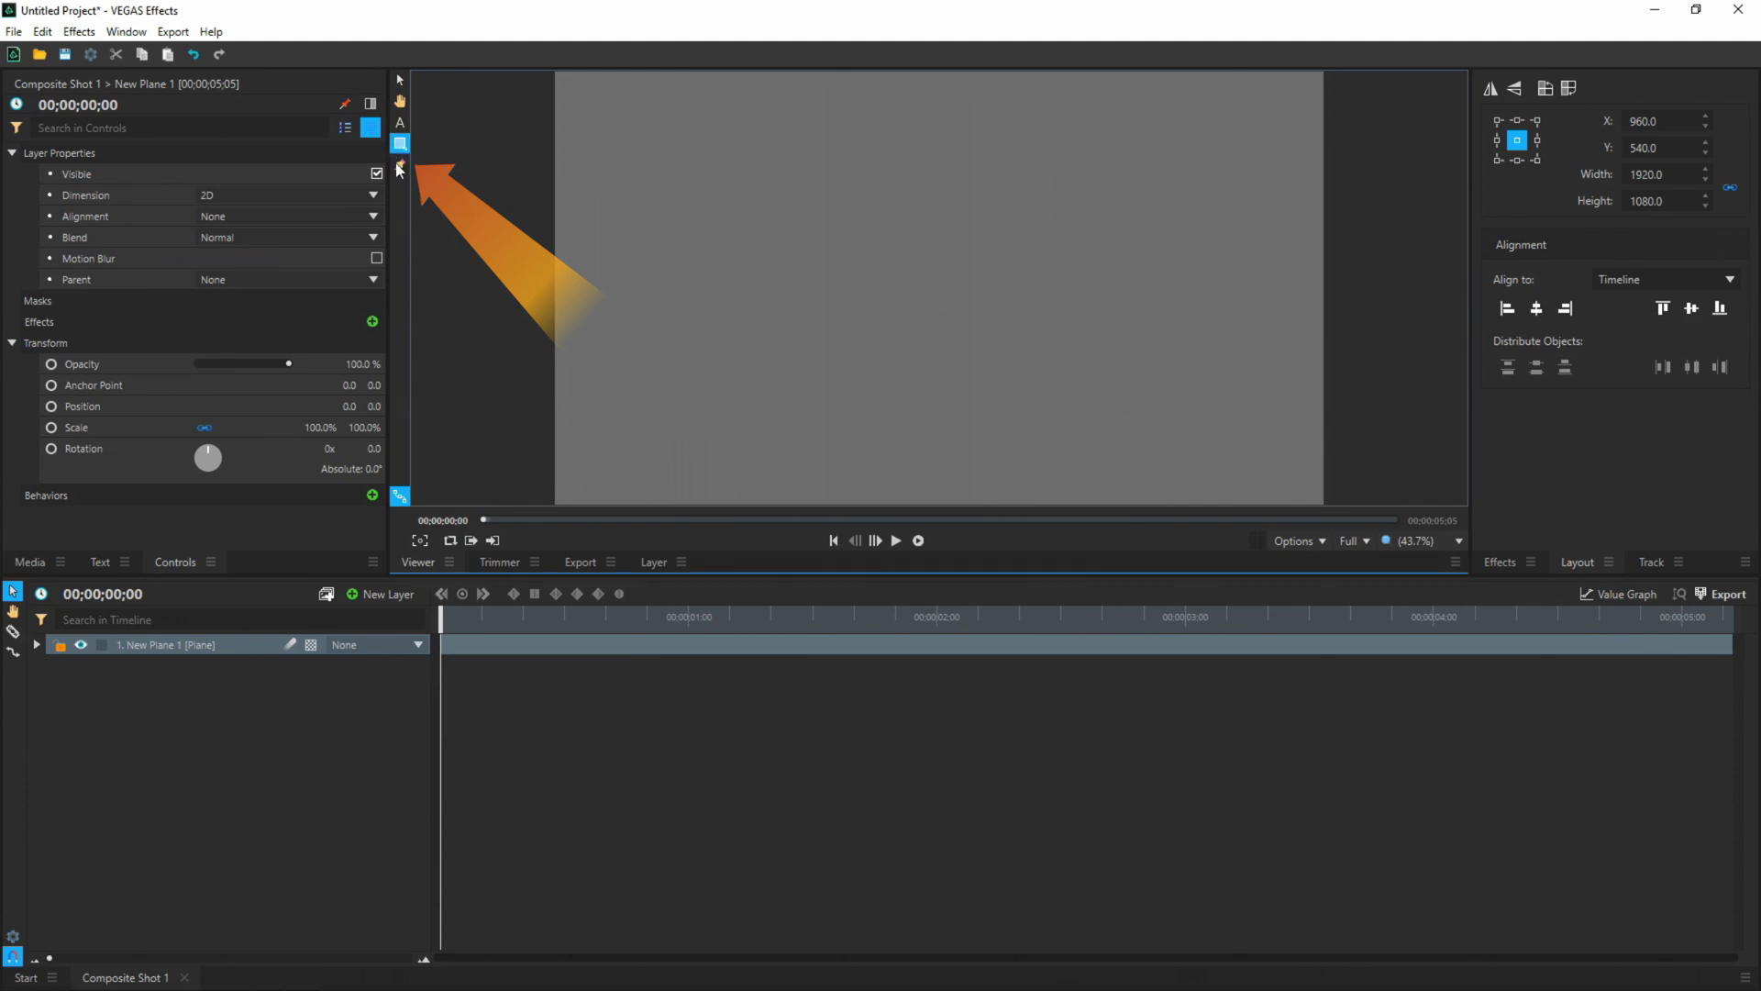
- Draw a closed freeform mask on New Plane 1 shaped like a long horizontal sword spanning nearly the full frame width
{"action": "left_click", "coordinate": [567, 263]}
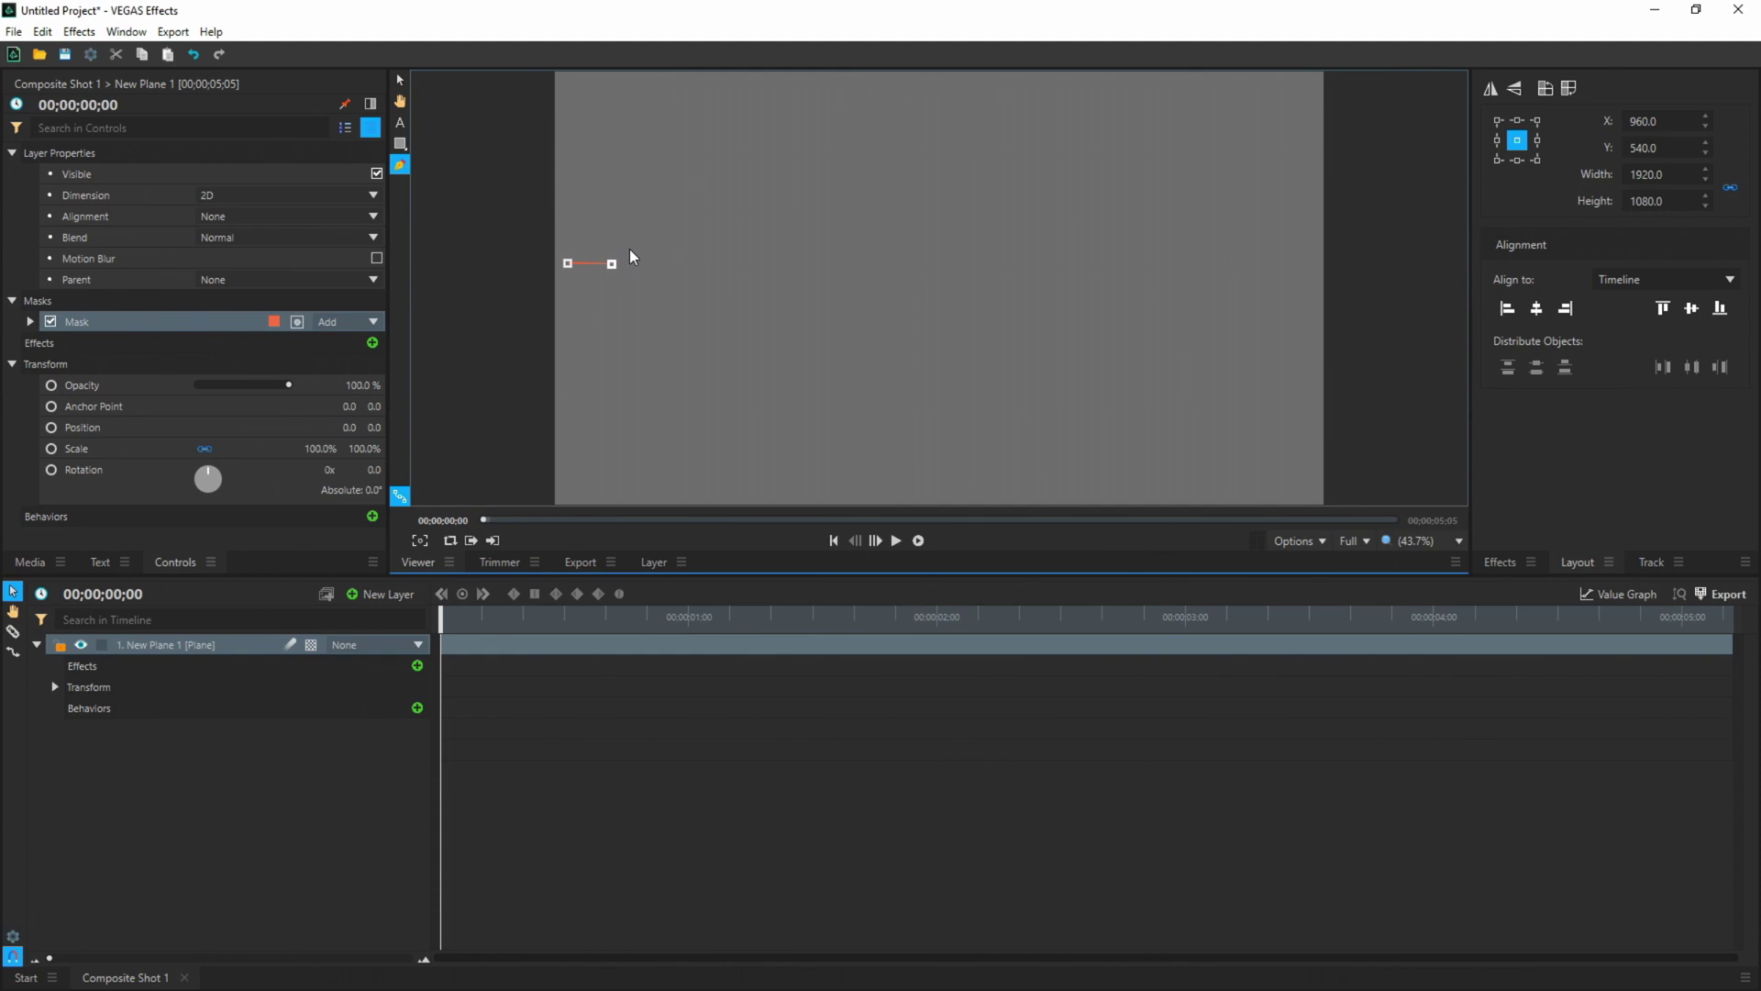
{"action": "mouse_move", "coordinate": [629, 250]}
{"action": "left_mouse_down"}
{"action": "mouse_move", "coordinate": [721, 228]}
{"action": "mouse_move", "coordinate": [1304, 253]}
{"action": "mouse_move", "coordinate": [1195, 262]}
{"action": "mouse_move", "coordinate": [1278, 277]}
{"action": "mouse_move", "coordinate": [1264, 289]}
{"action": "mouse_move", "coordinate": [1054, 303]}
{"action": "mouse_move", "coordinate": [560, 270]}
{"action": "left_mouse_up"}
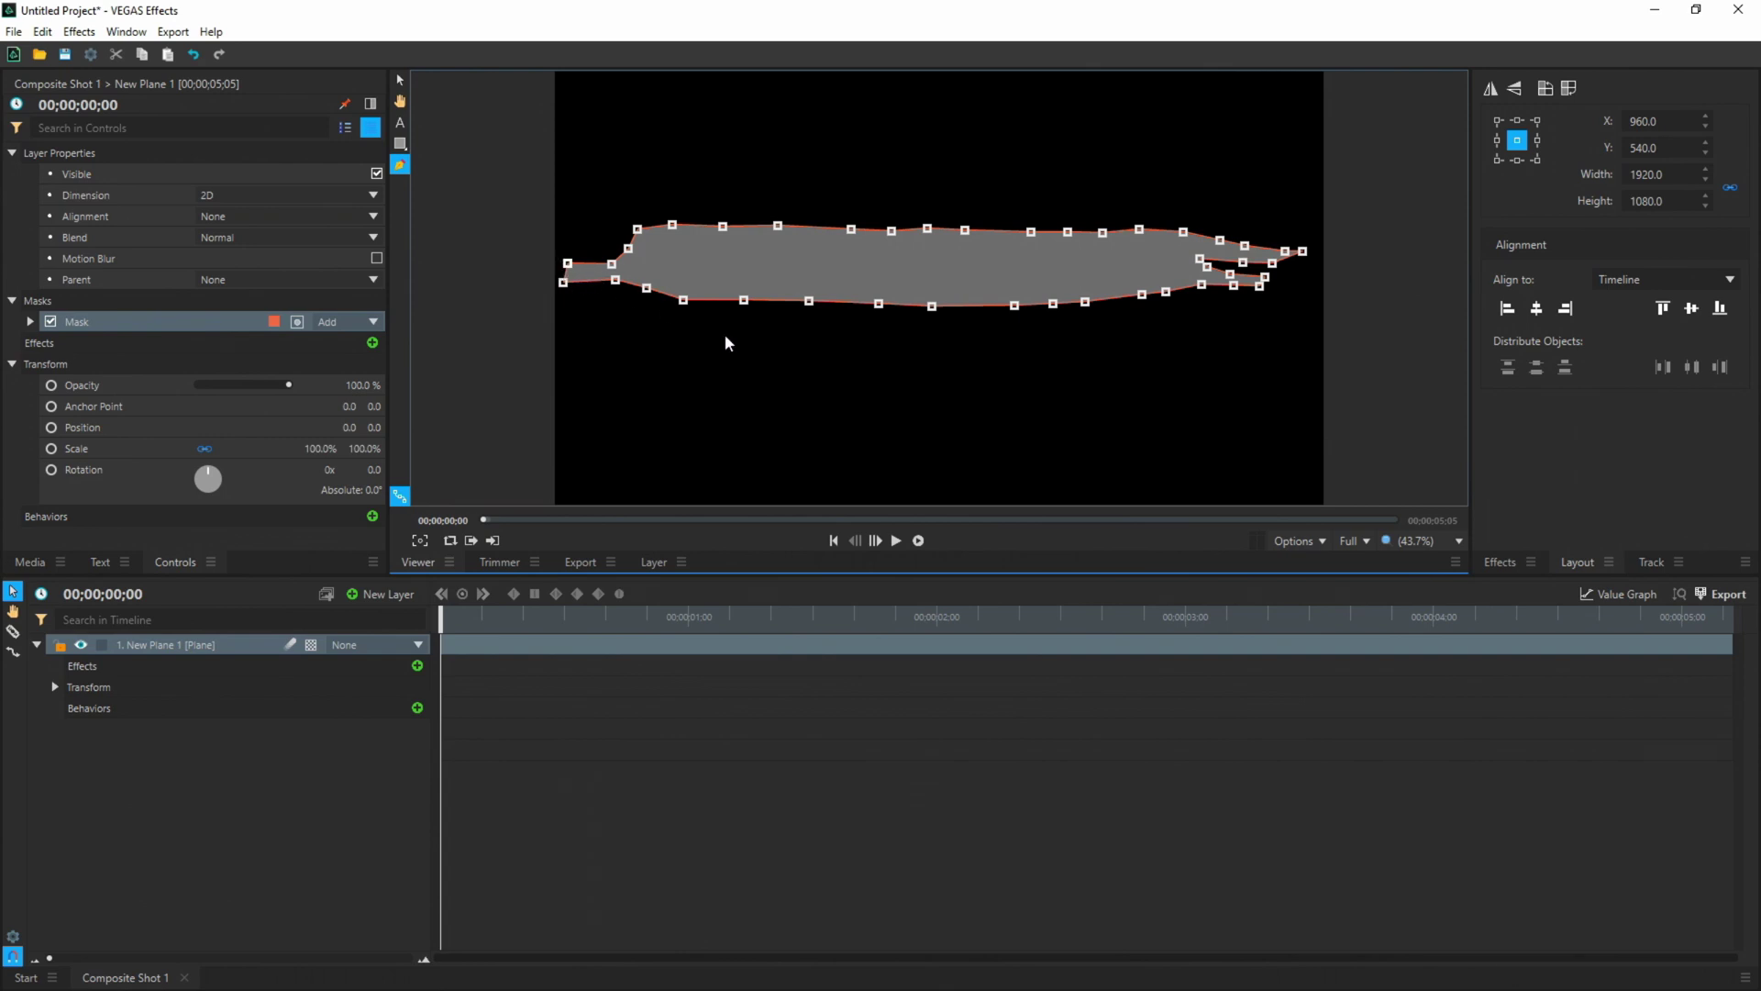
{"action": "left_click", "coordinate": [176, 745]}
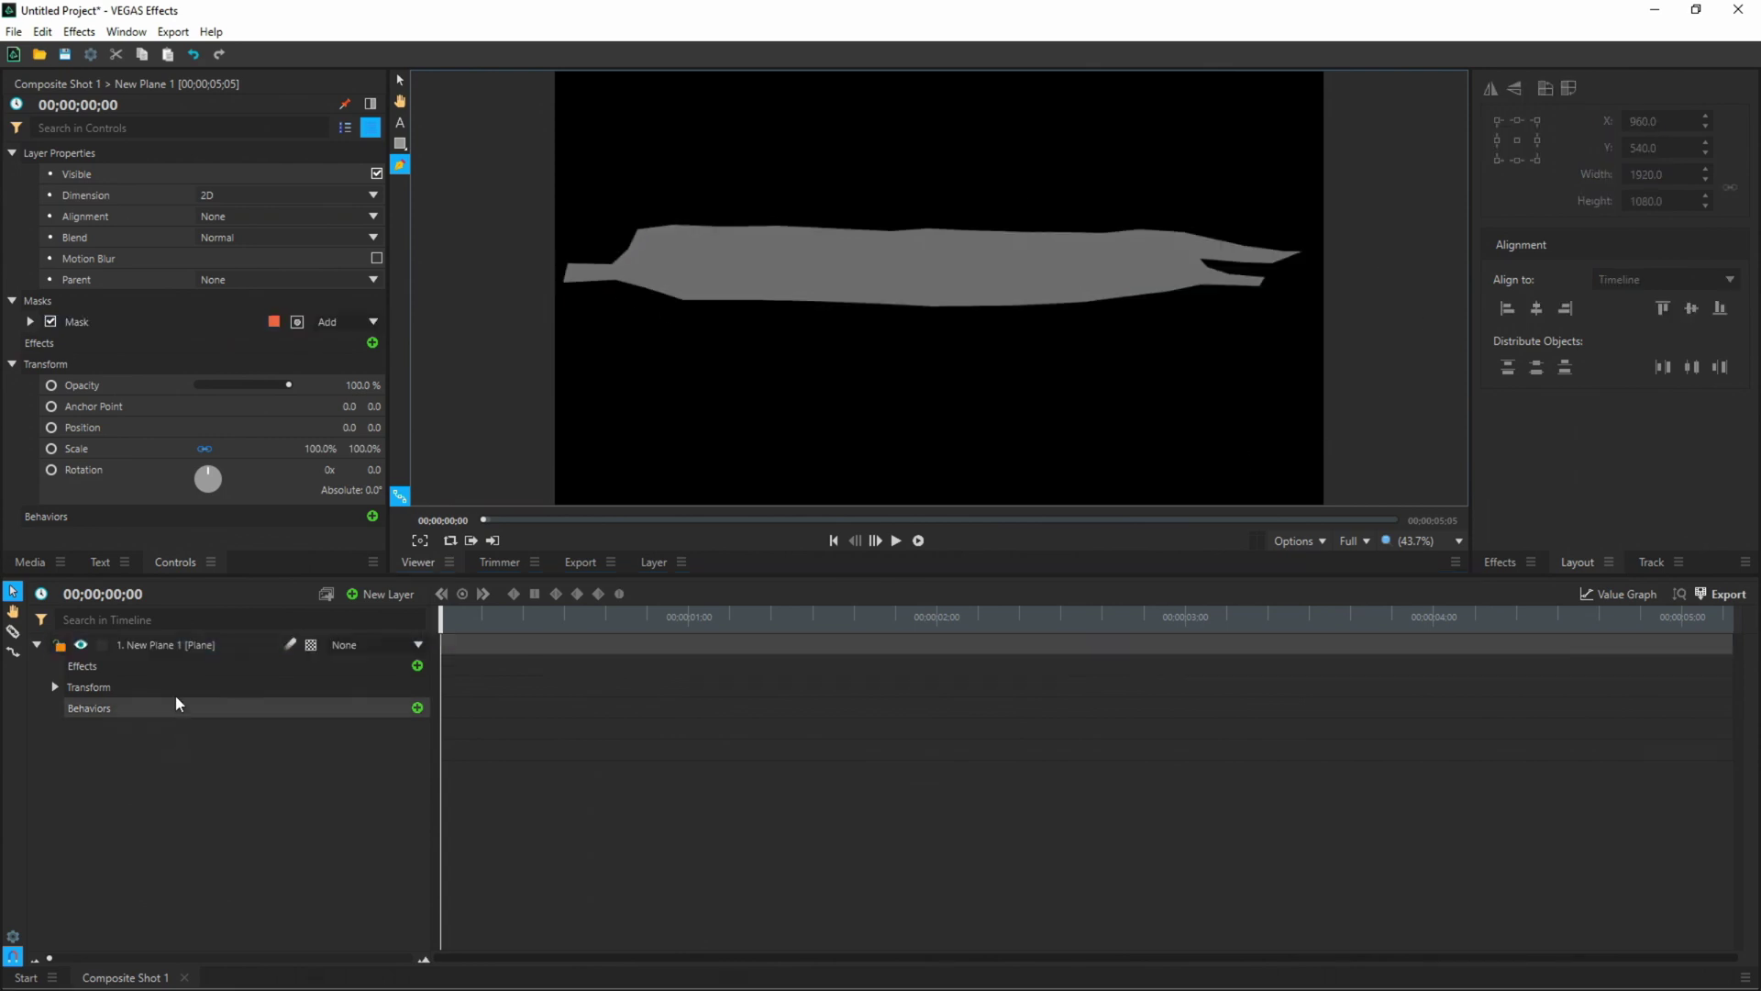
- Draw a small closed mask inside the wide end of the sword and set its mode to Subtract to cut a hole
{"action": "left_click", "coordinate": [717, 253]}
{"action": "left_click", "coordinate": [732, 244]}
{"action": "left_click", "coordinate": [741, 244]}
{"action": "left_click", "coordinate": [755, 250]}
{"action": "left_click", "coordinate": [762, 261]}
{"action": "left_click", "coordinate": [744, 264]}
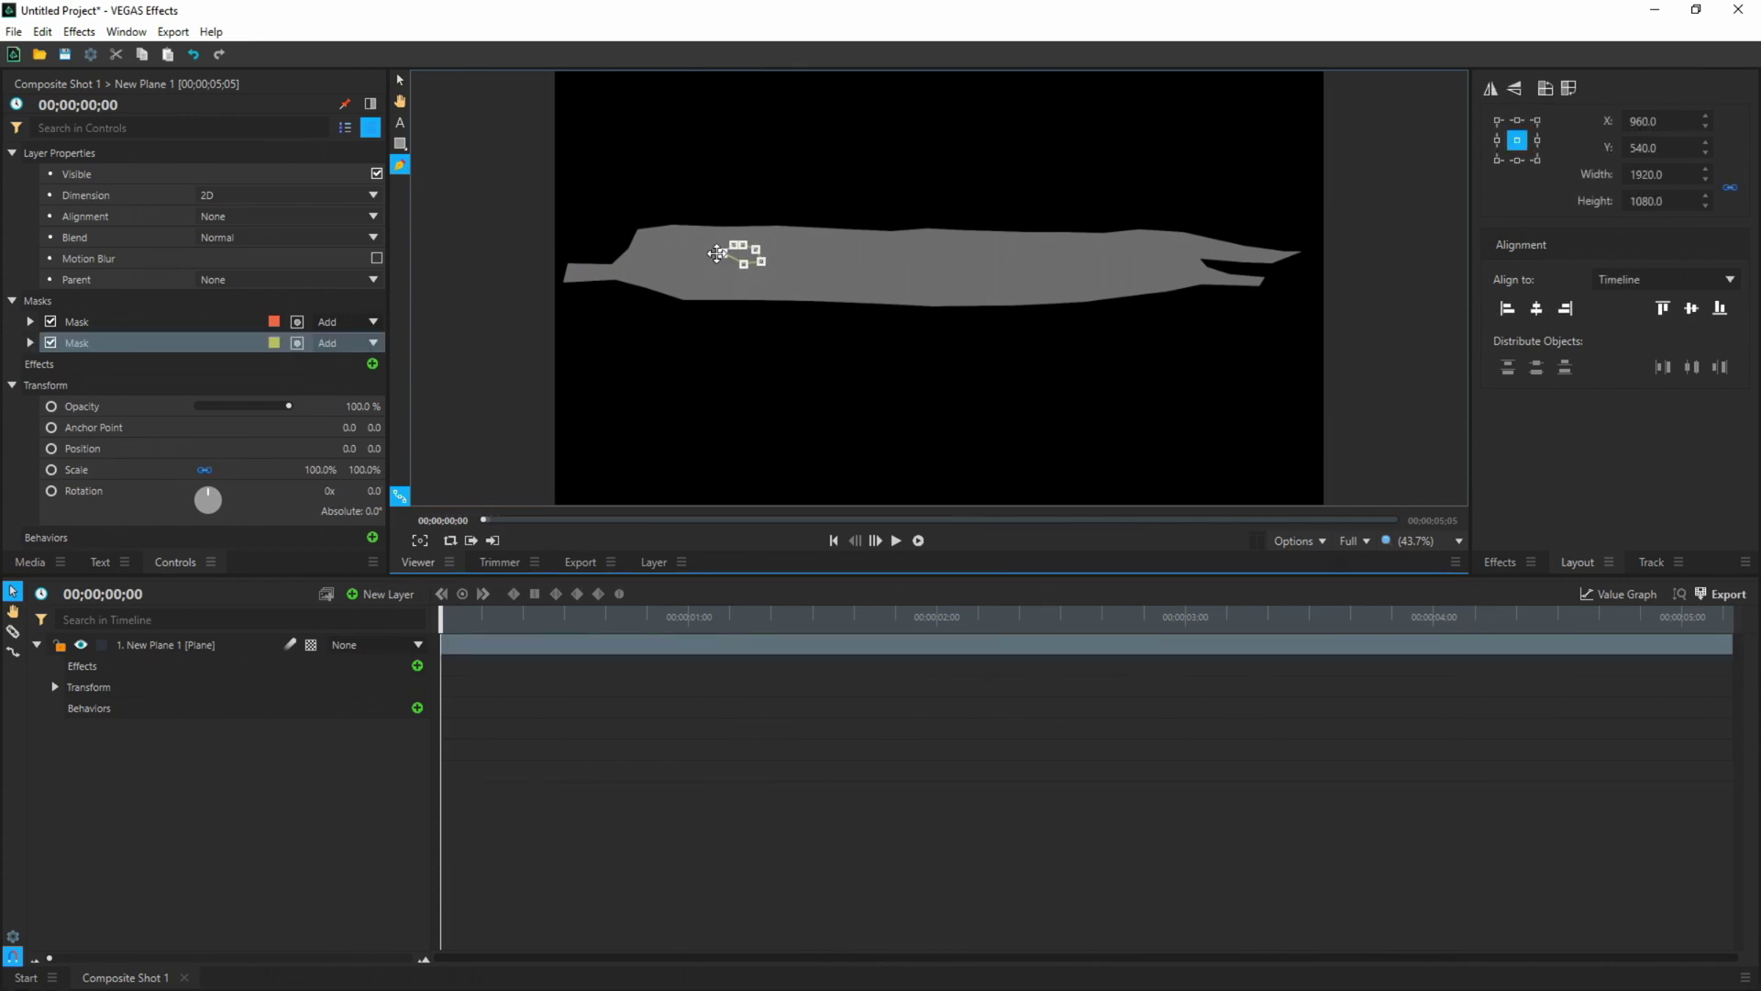
{"action": "left_click", "coordinate": [343, 341]}
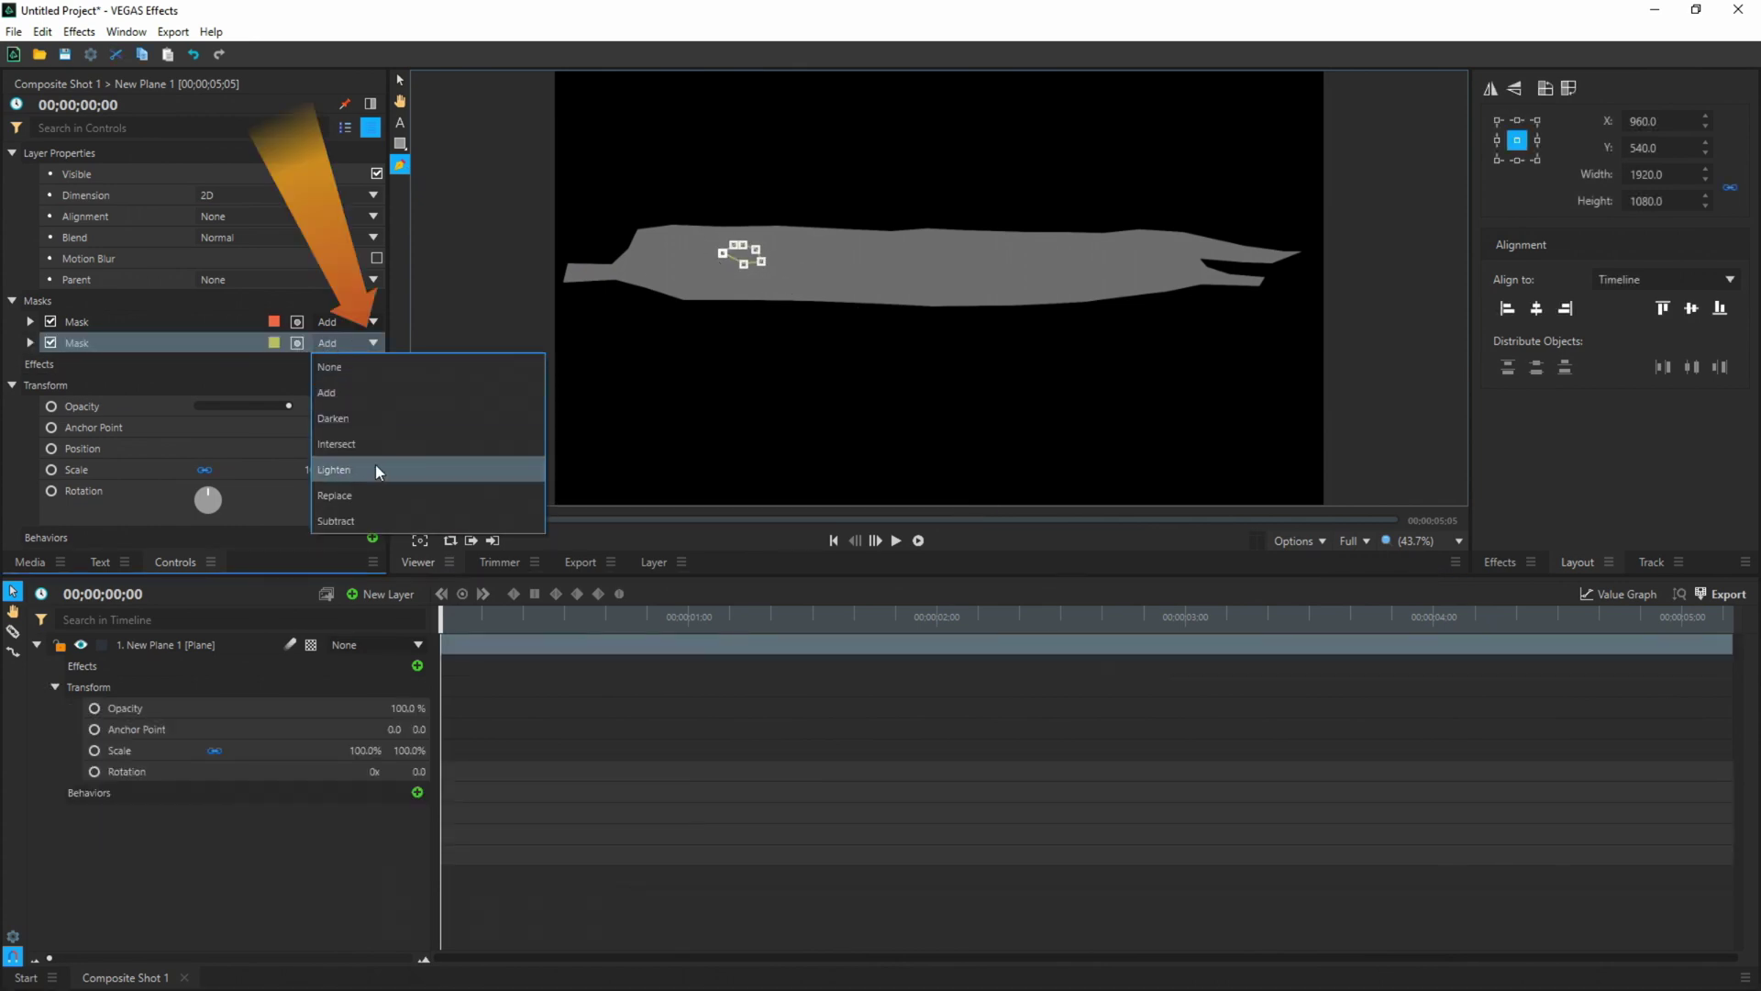
{"action": "left_click", "coordinate": [347, 518]}
{"action": "left_click", "coordinate": [1468, 502]}
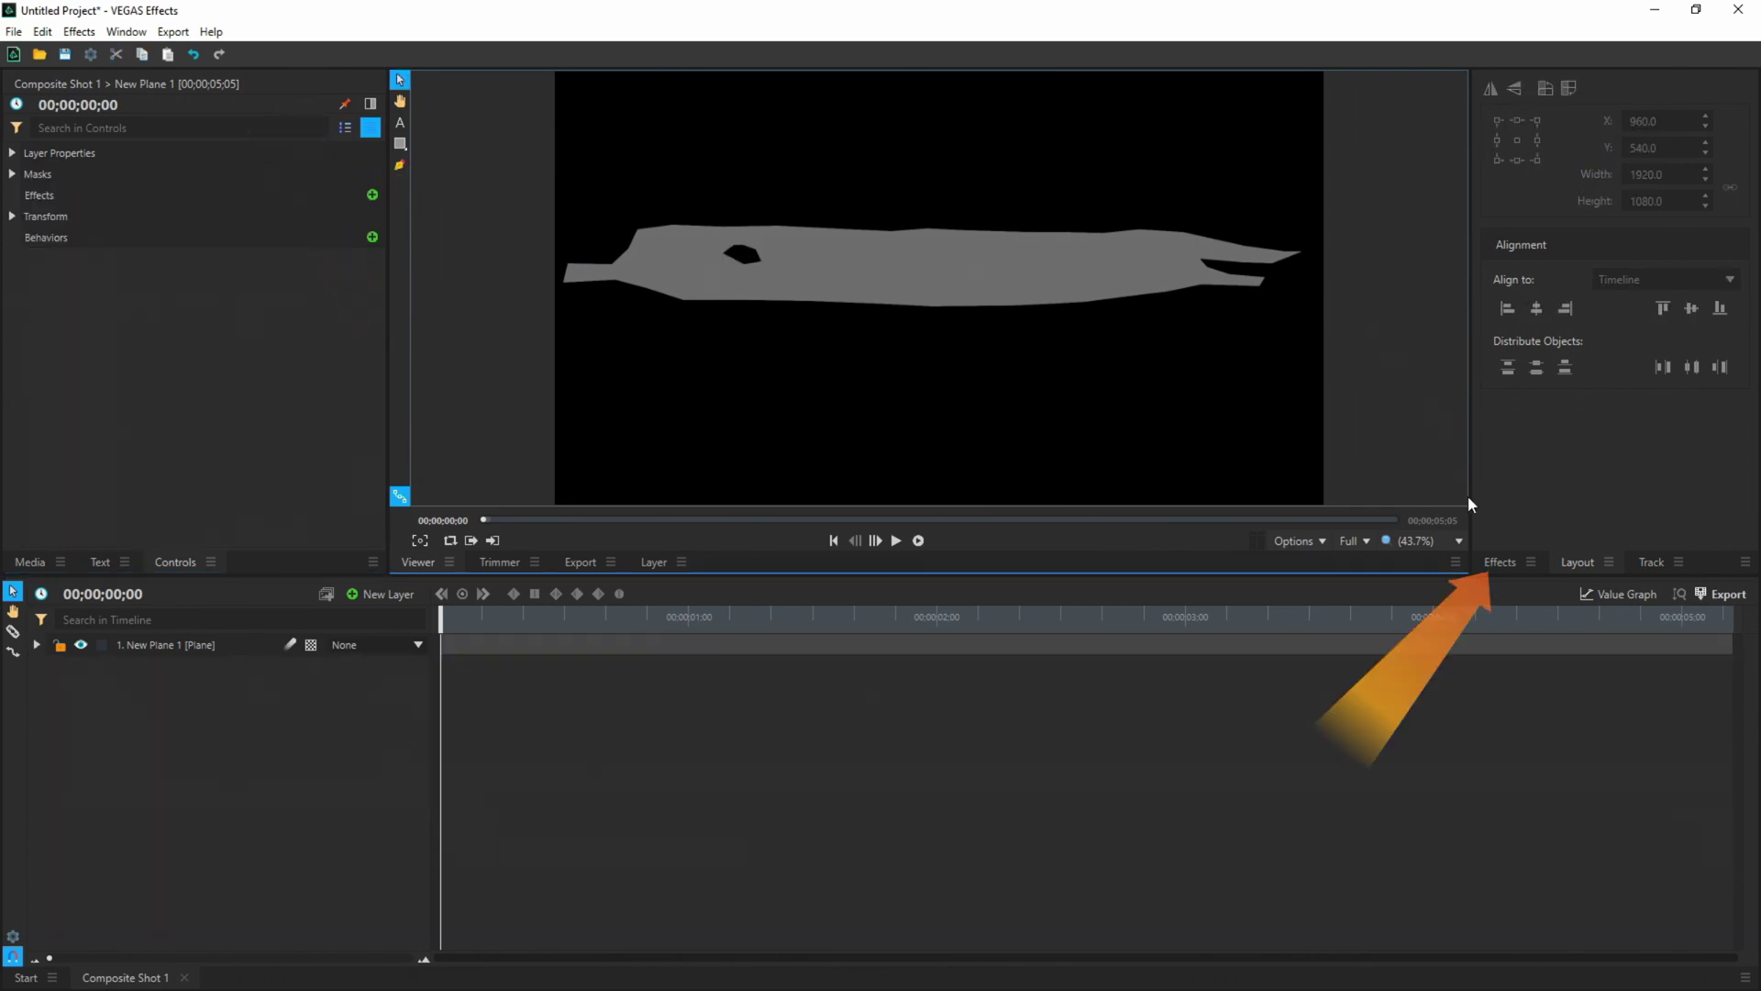
- Find the Fractal Noise effect and apply it to New Plane 1
{"action": "left_click", "coordinate": [1497, 561]}
{"action": "left_click", "coordinate": [1564, 90]}
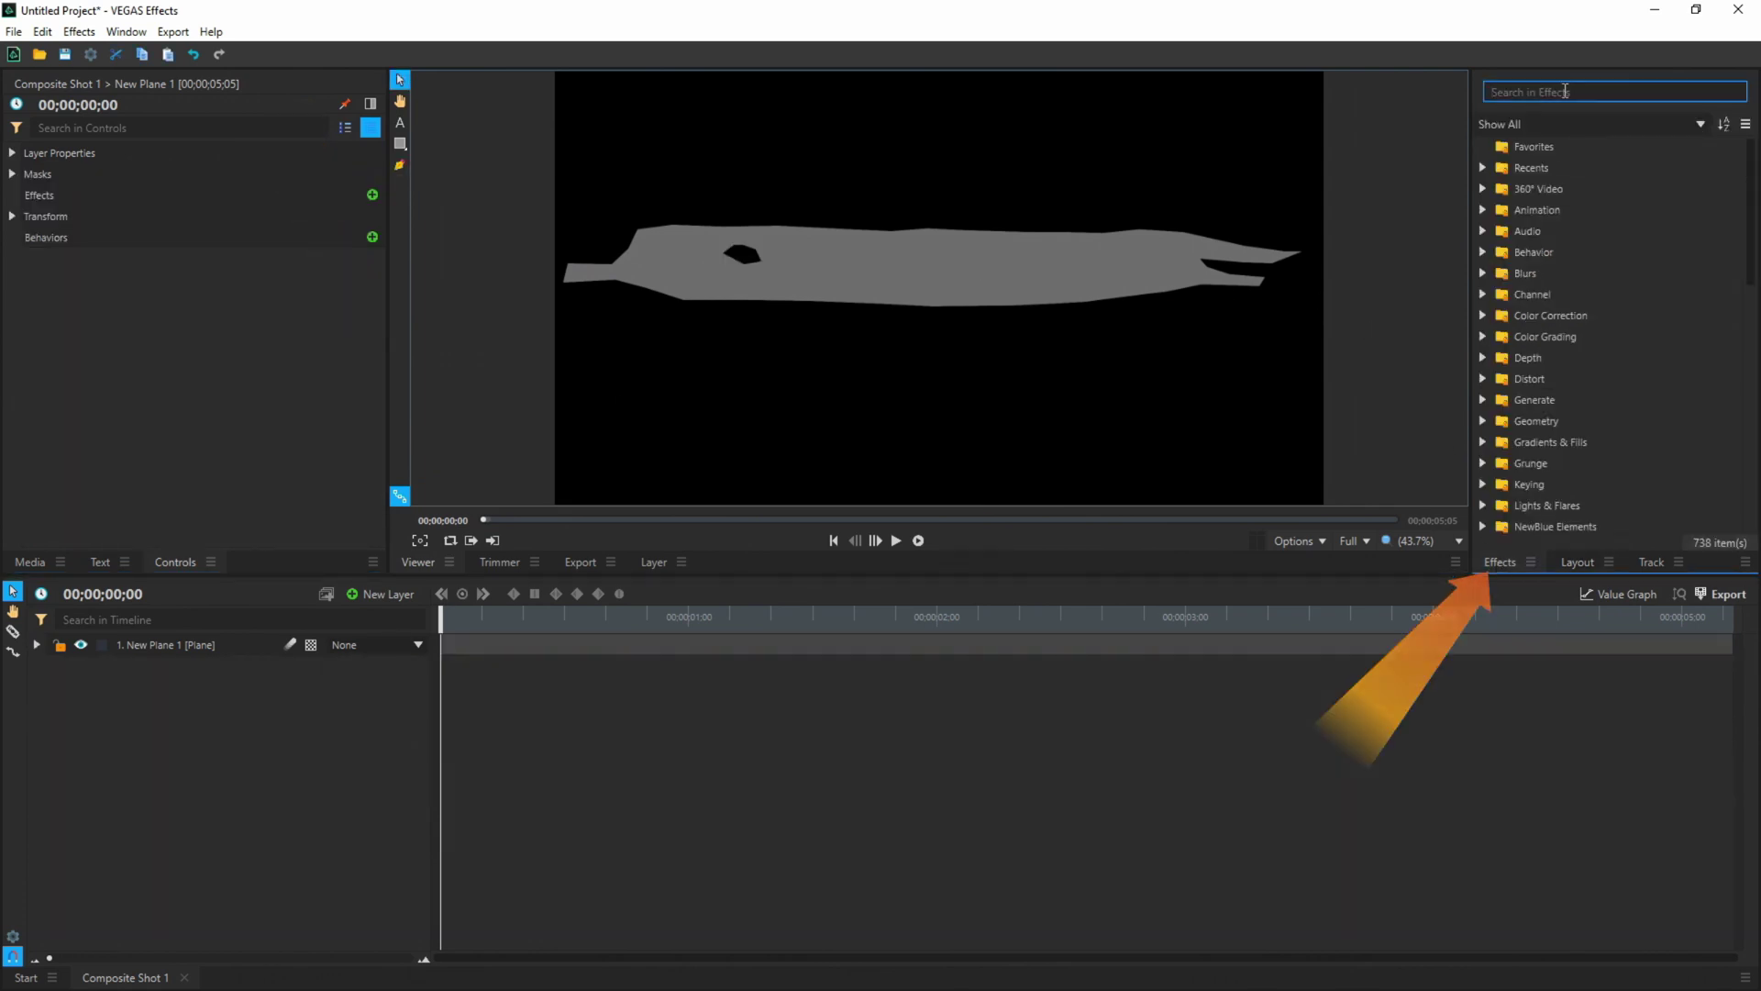
{"action": "type", "text": "fract"}
{"action": "left_click_drag", "start_coordinate": [1561, 230], "coordinate": [174, 650]}
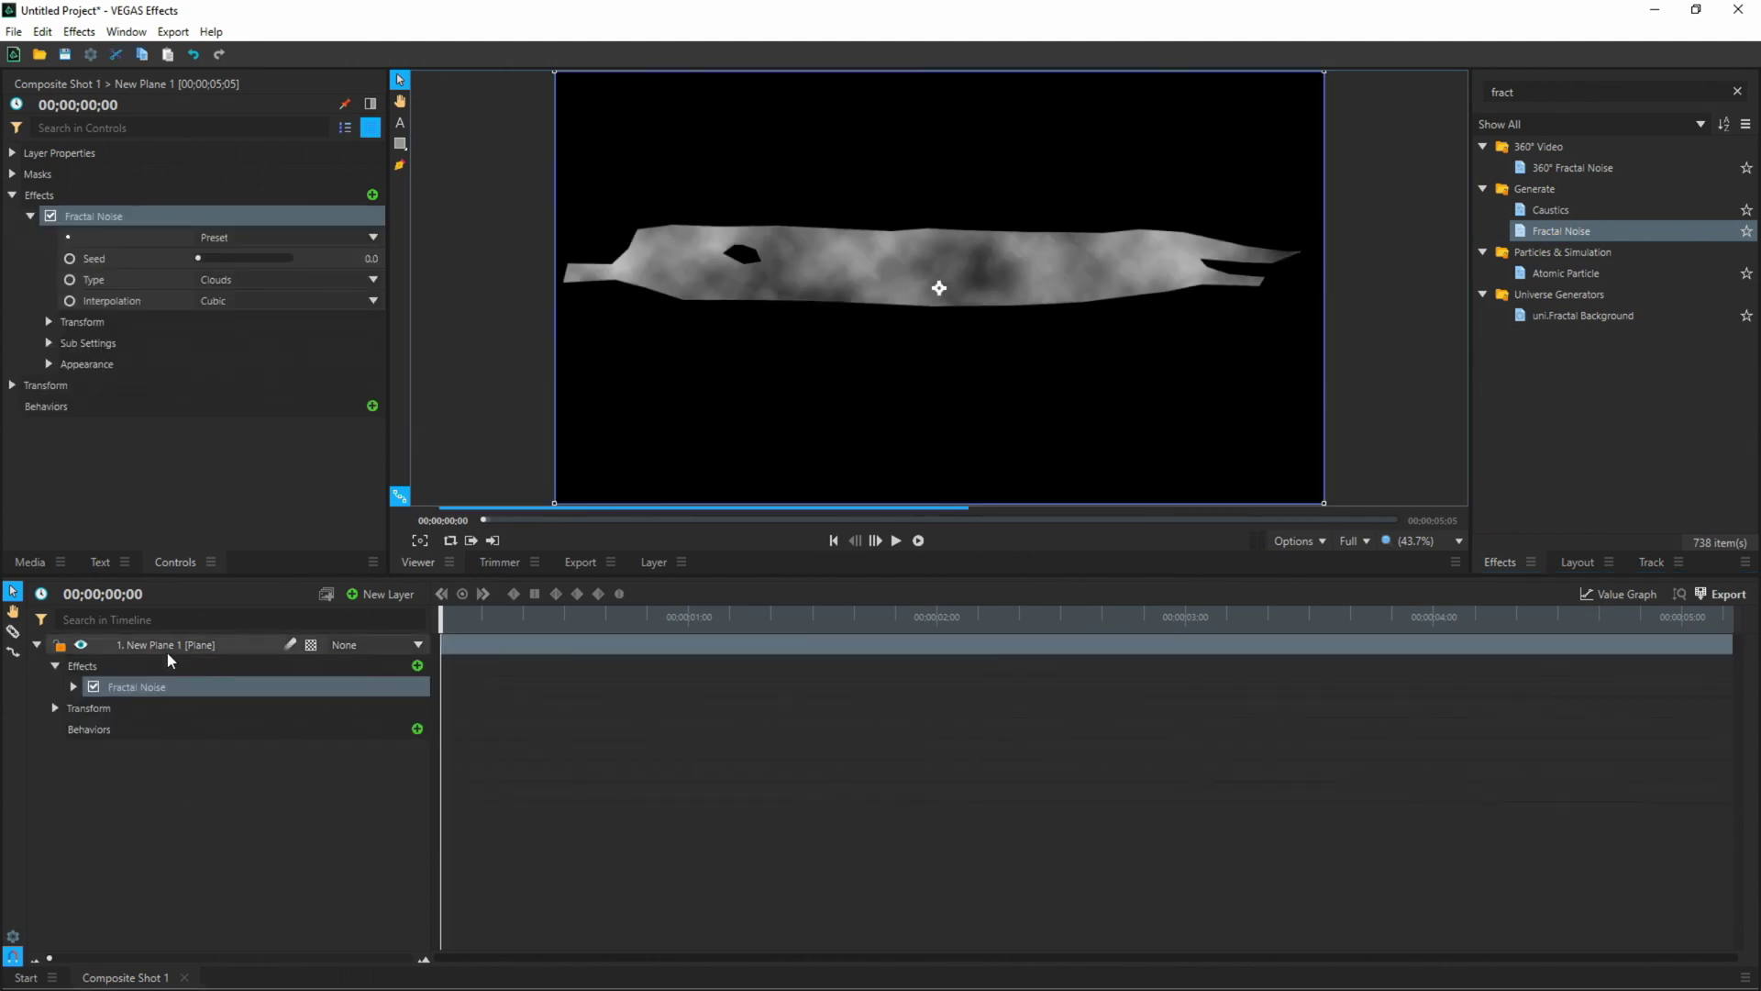
- Set the Fractal Noise seed to 89 and its transform scale to 50 px
{"action": "left_click", "coordinate": [73, 686]}
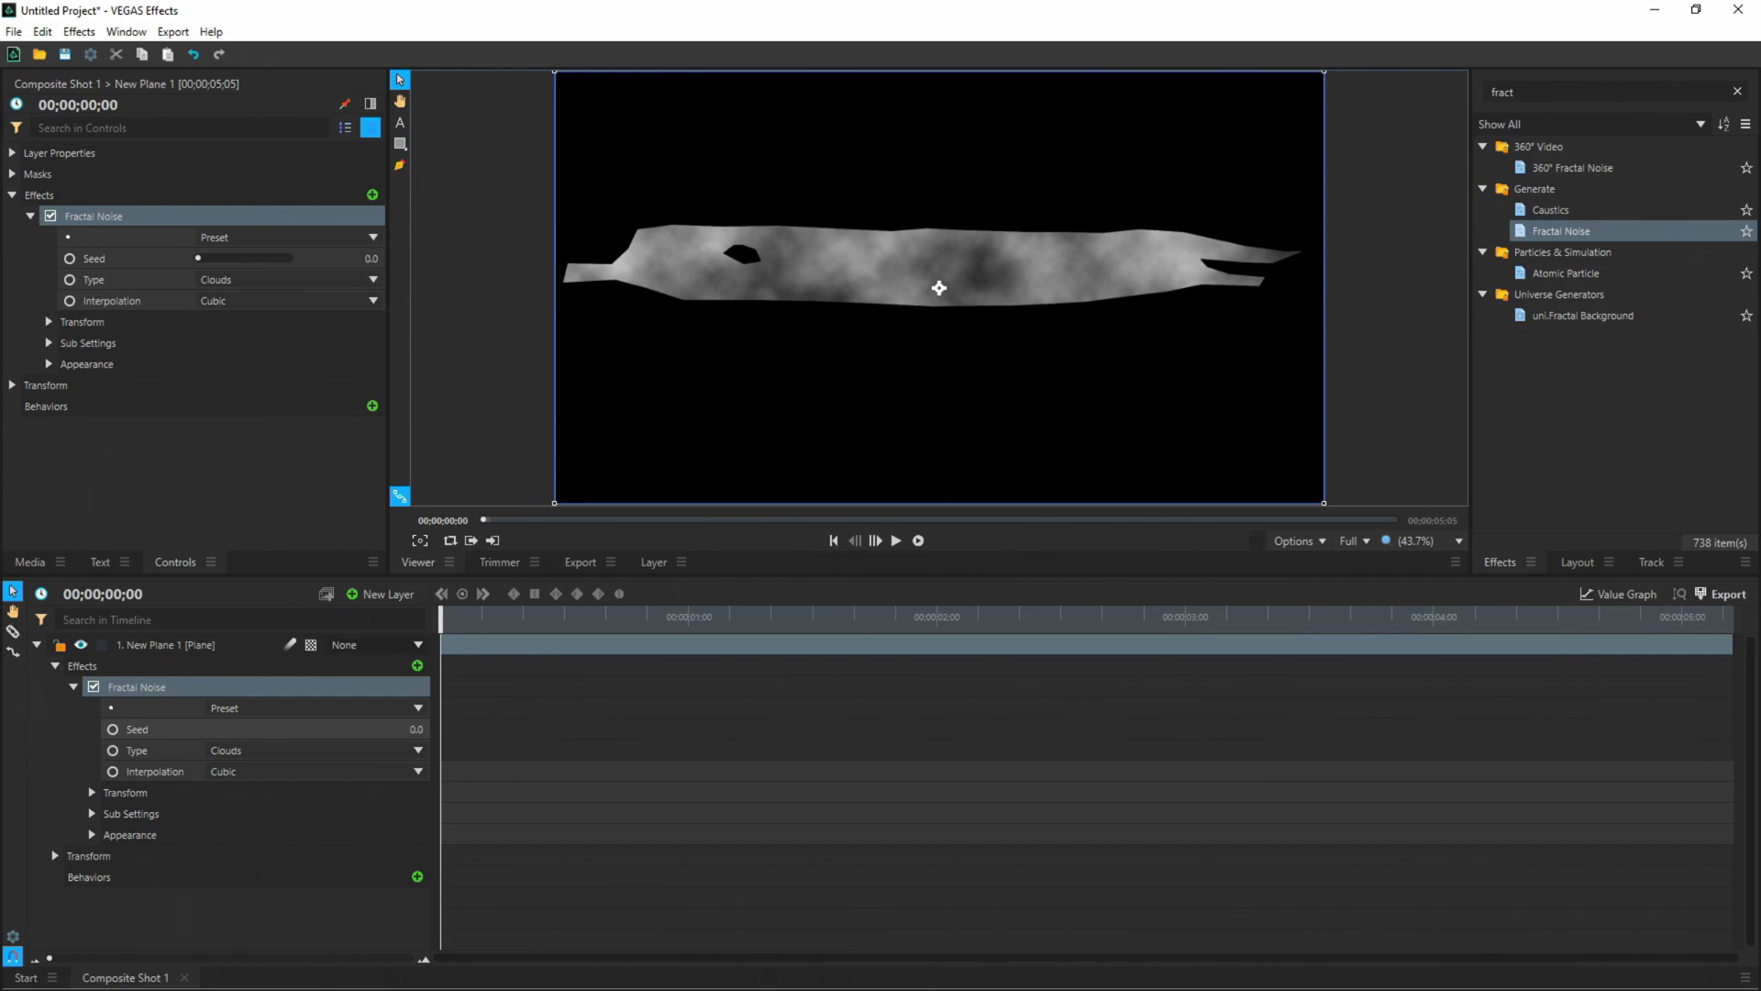
{"action": "left_click_drag", "start_coordinate": [403, 728], "coordinate": [539, 739]}
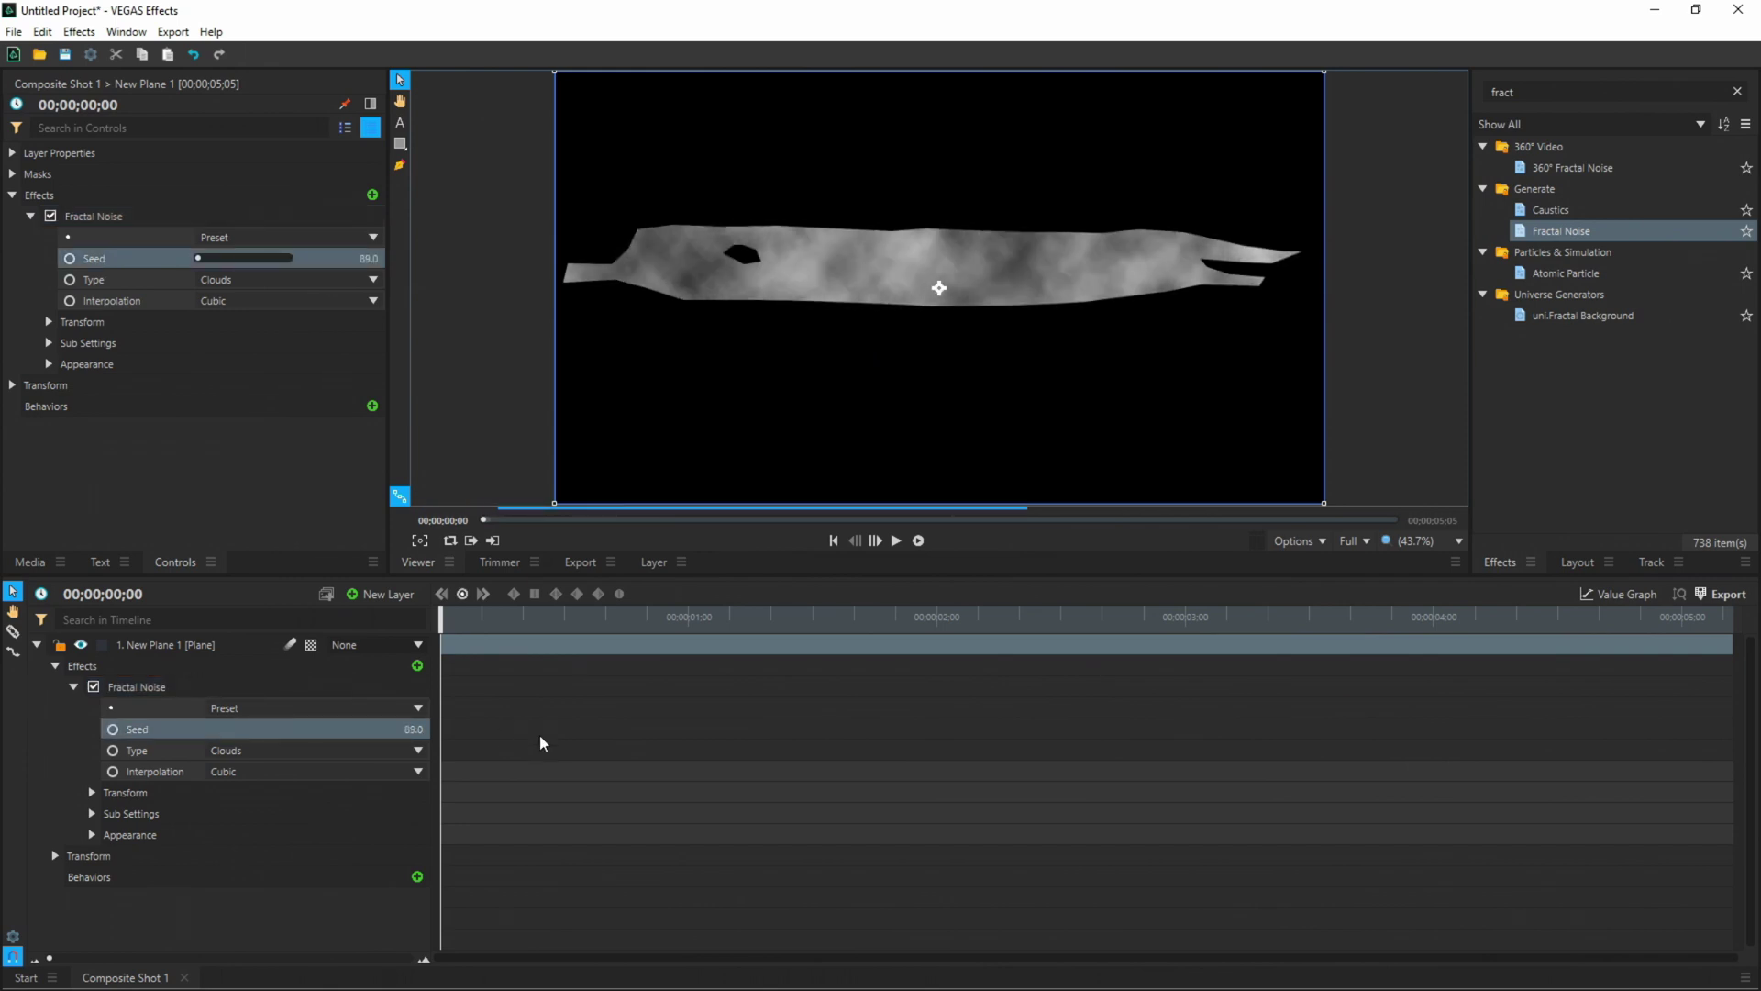
{"action": "left_click", "coordinate": [91, 792]}
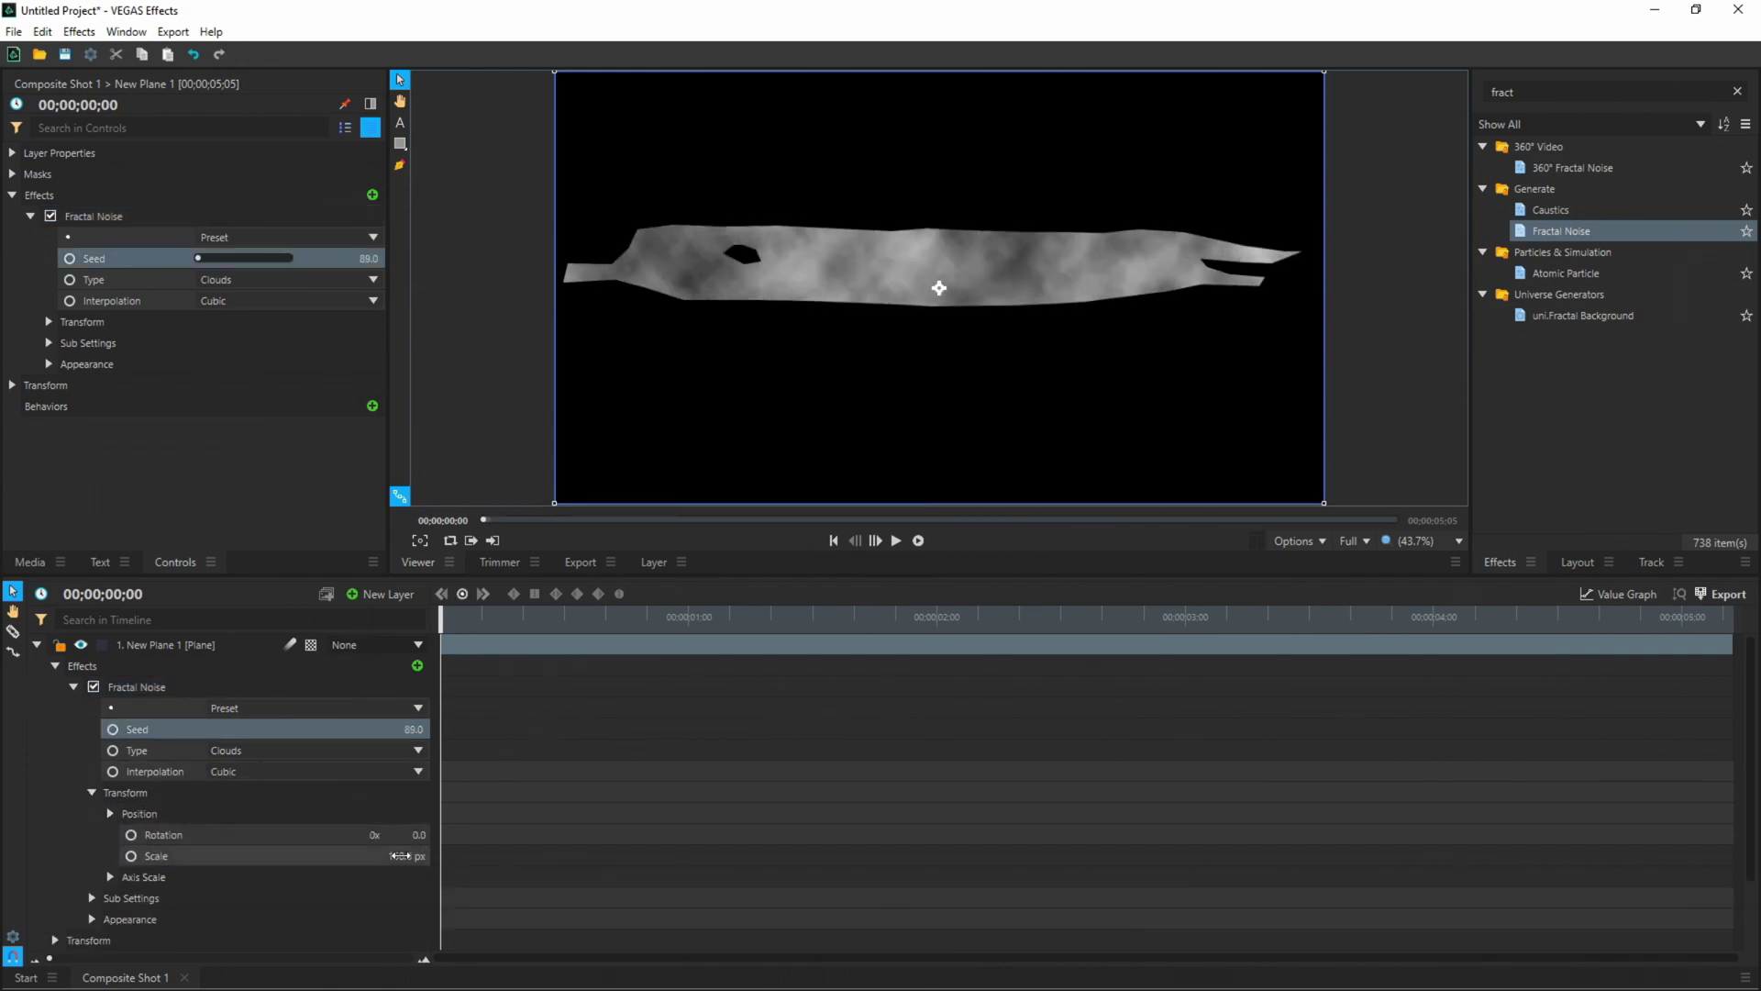
{"action": "left_click", "coordinate": [398, 856]}
{"action": "type", "text": "50"}
{"action": "key", "text": "Return"}
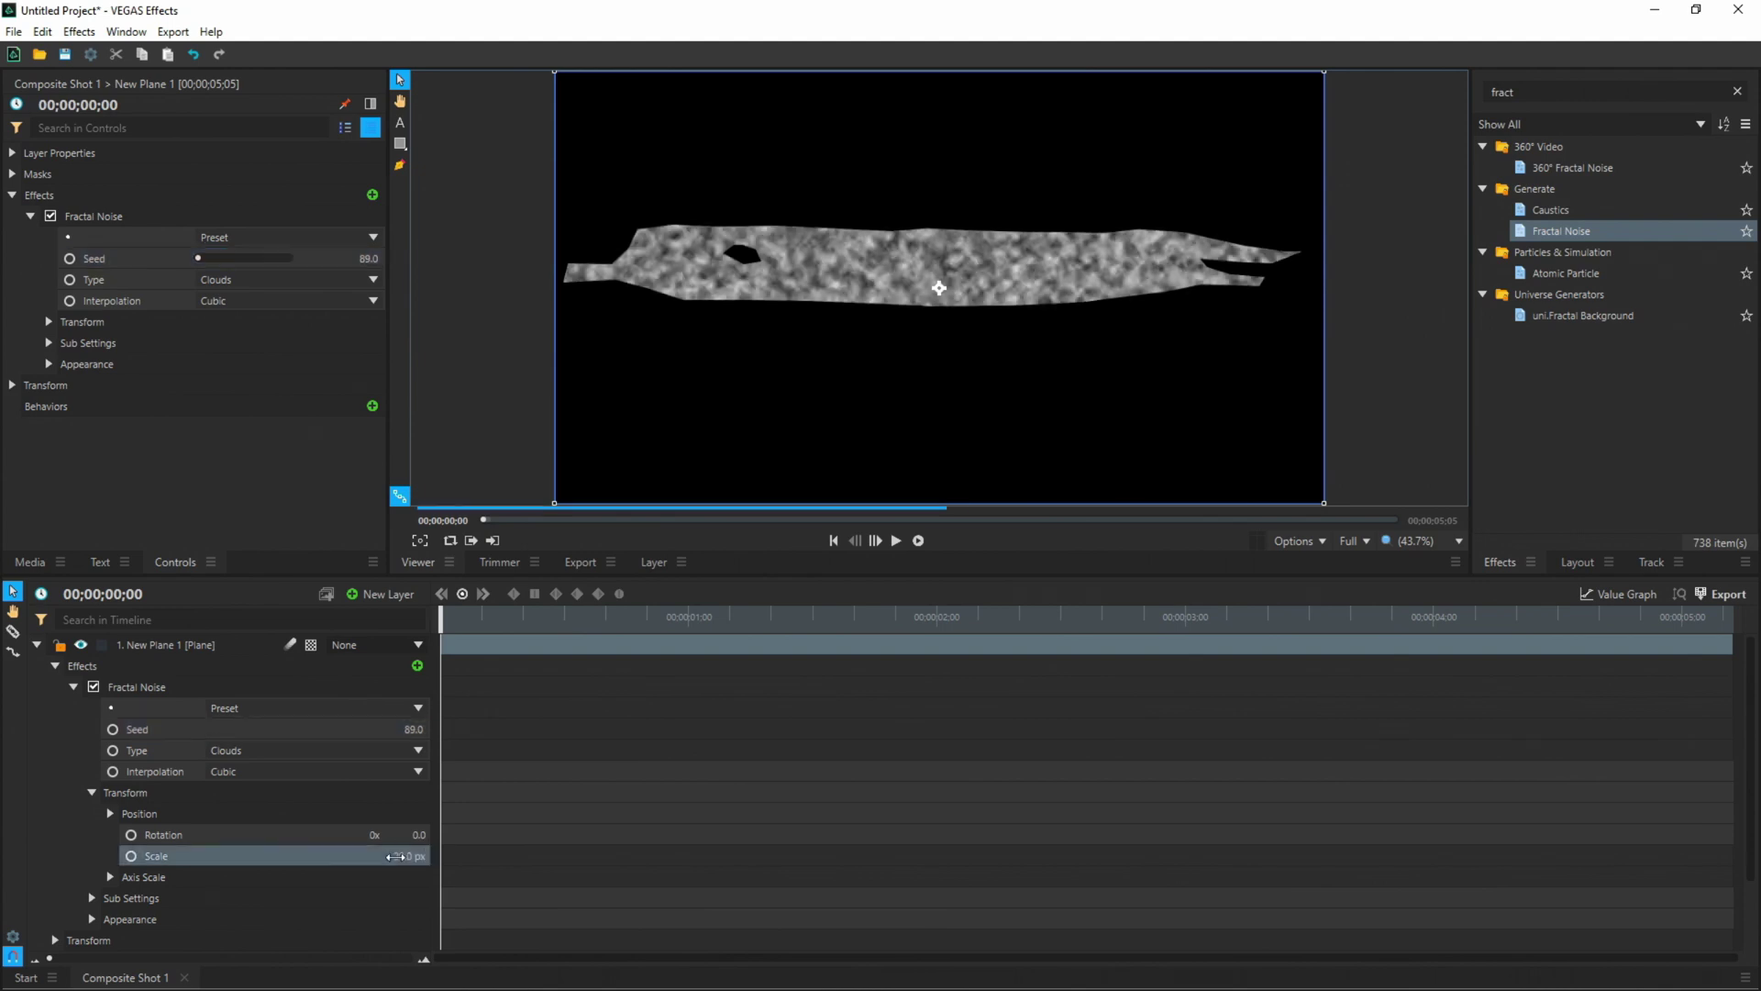
- Enable motion blur on New Plane 1 and make it a composite shot named Sword, moving masks, effects and transforms with the layer
{"action": "left_click", "coordinate": [36, 645]}
{"action": "left_click", "coordinate": [290, 644]}
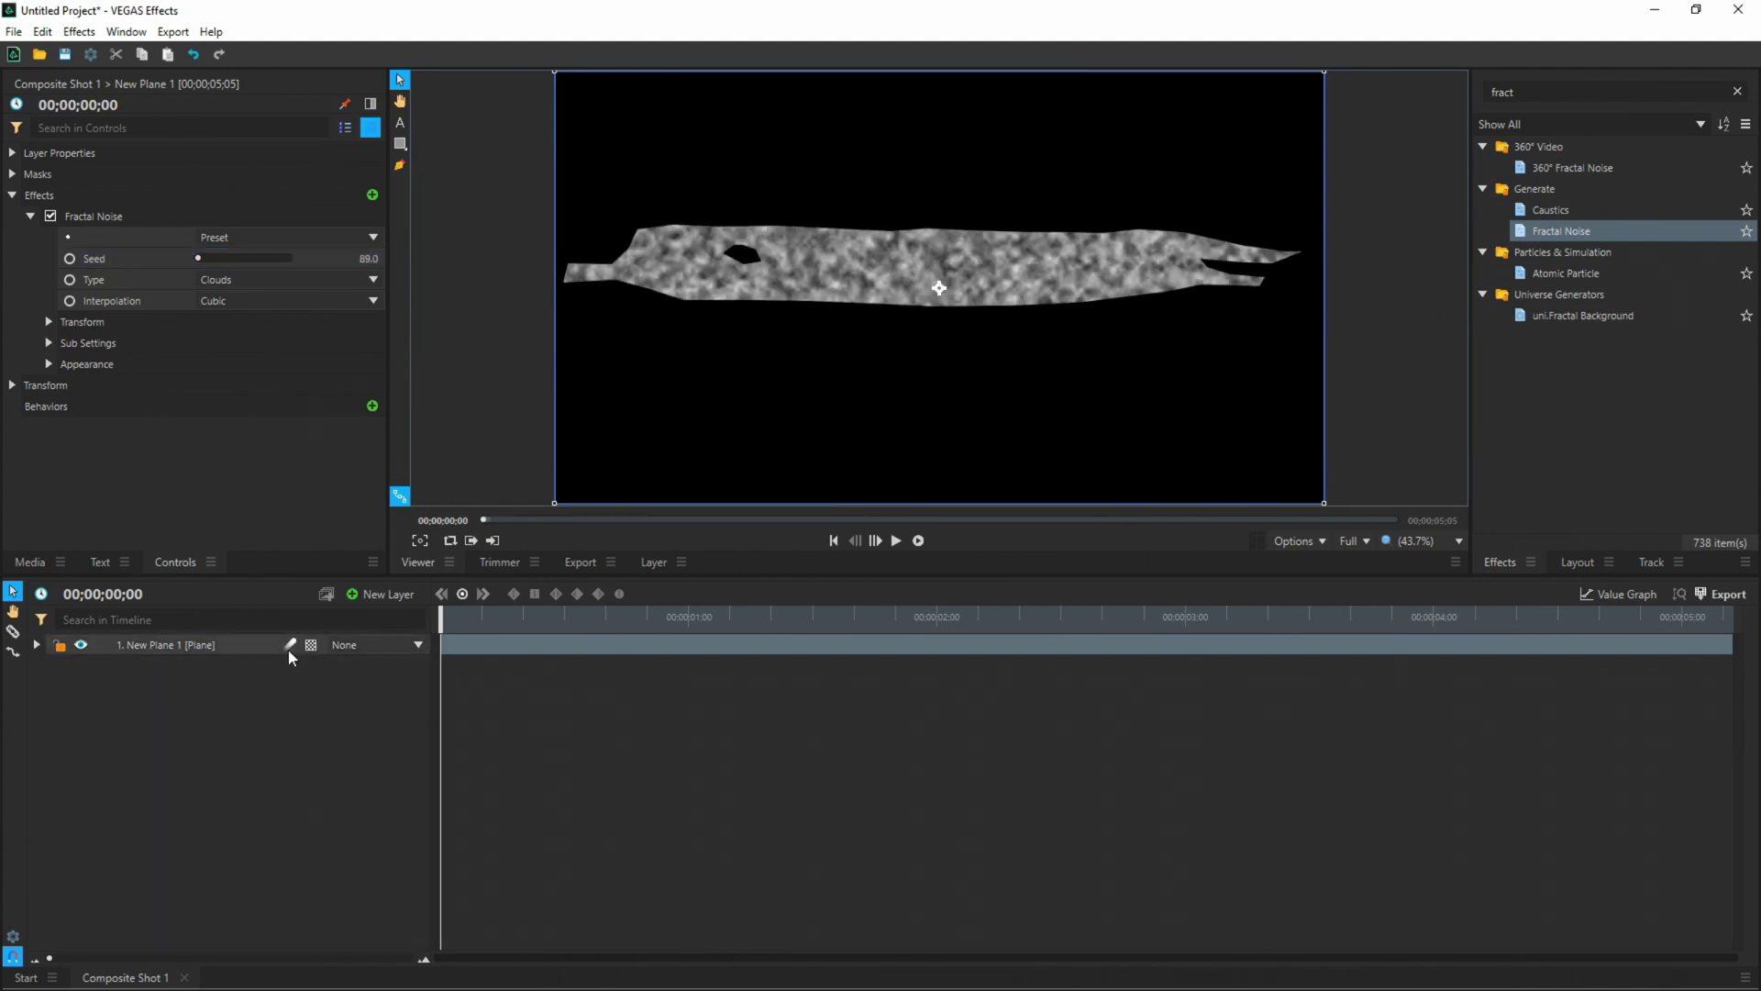
{"action": "right_click", "coordinate": [152, 645]}
{"action": "left_click", "coordinate": [220, 424]}
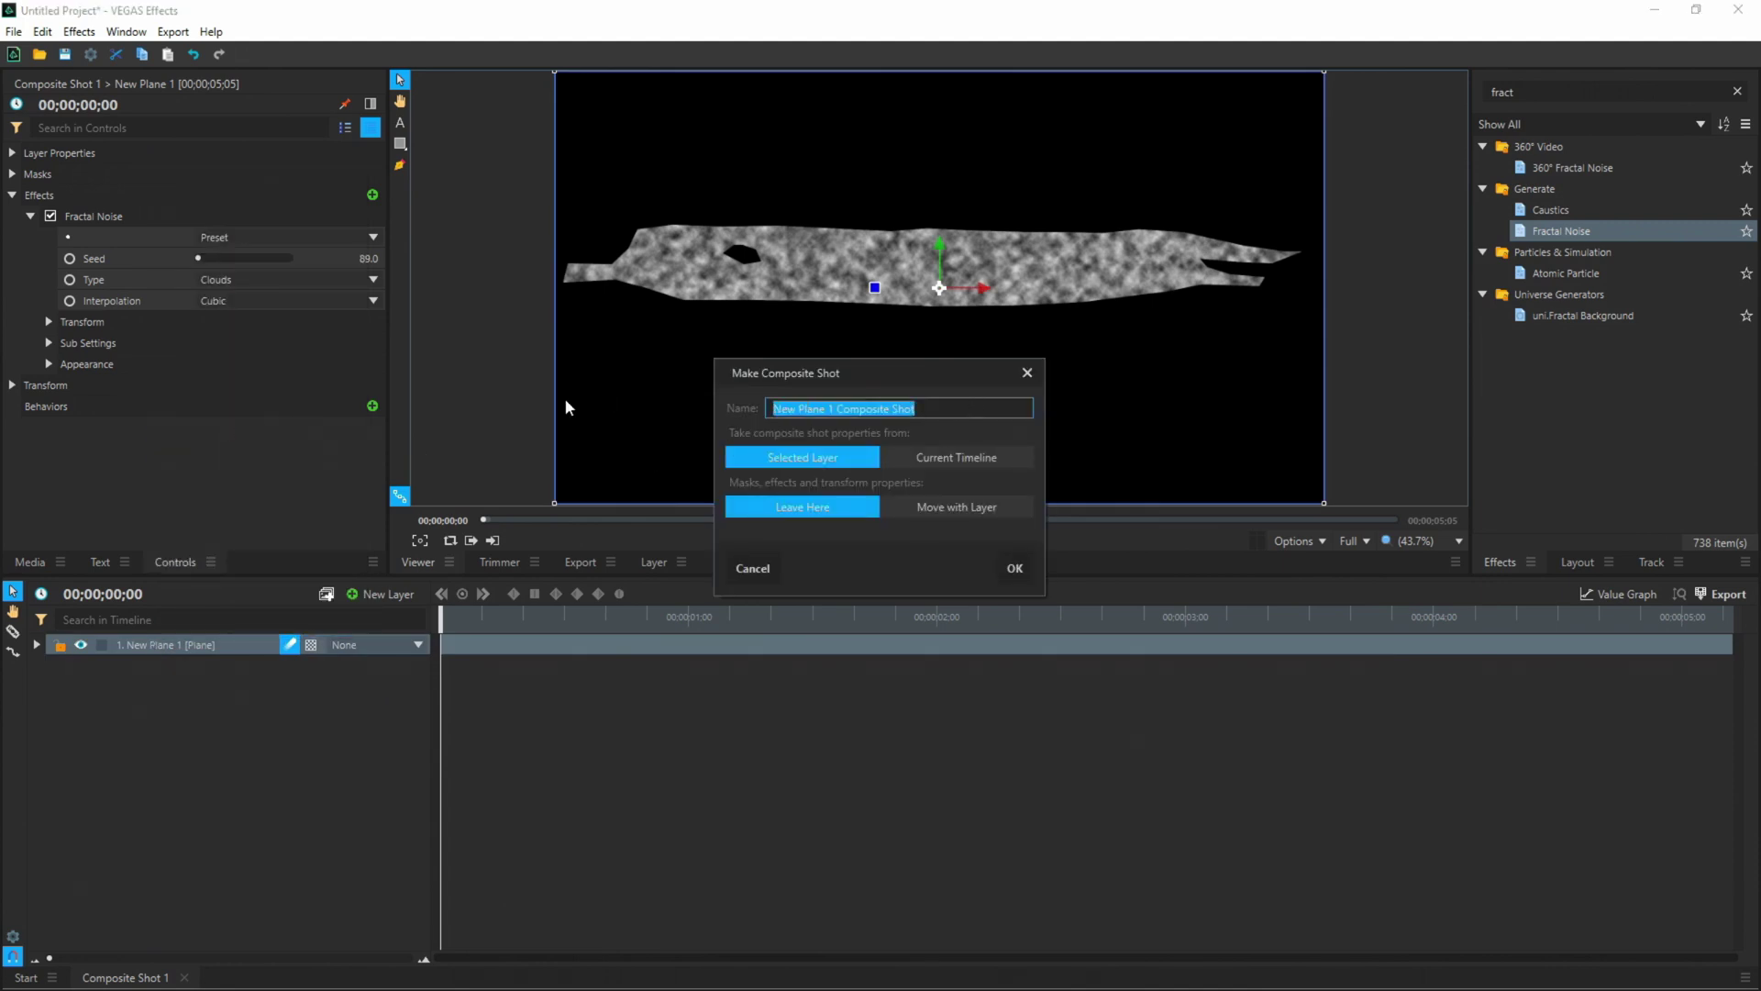
{"action": "type", "text": "Sword"}
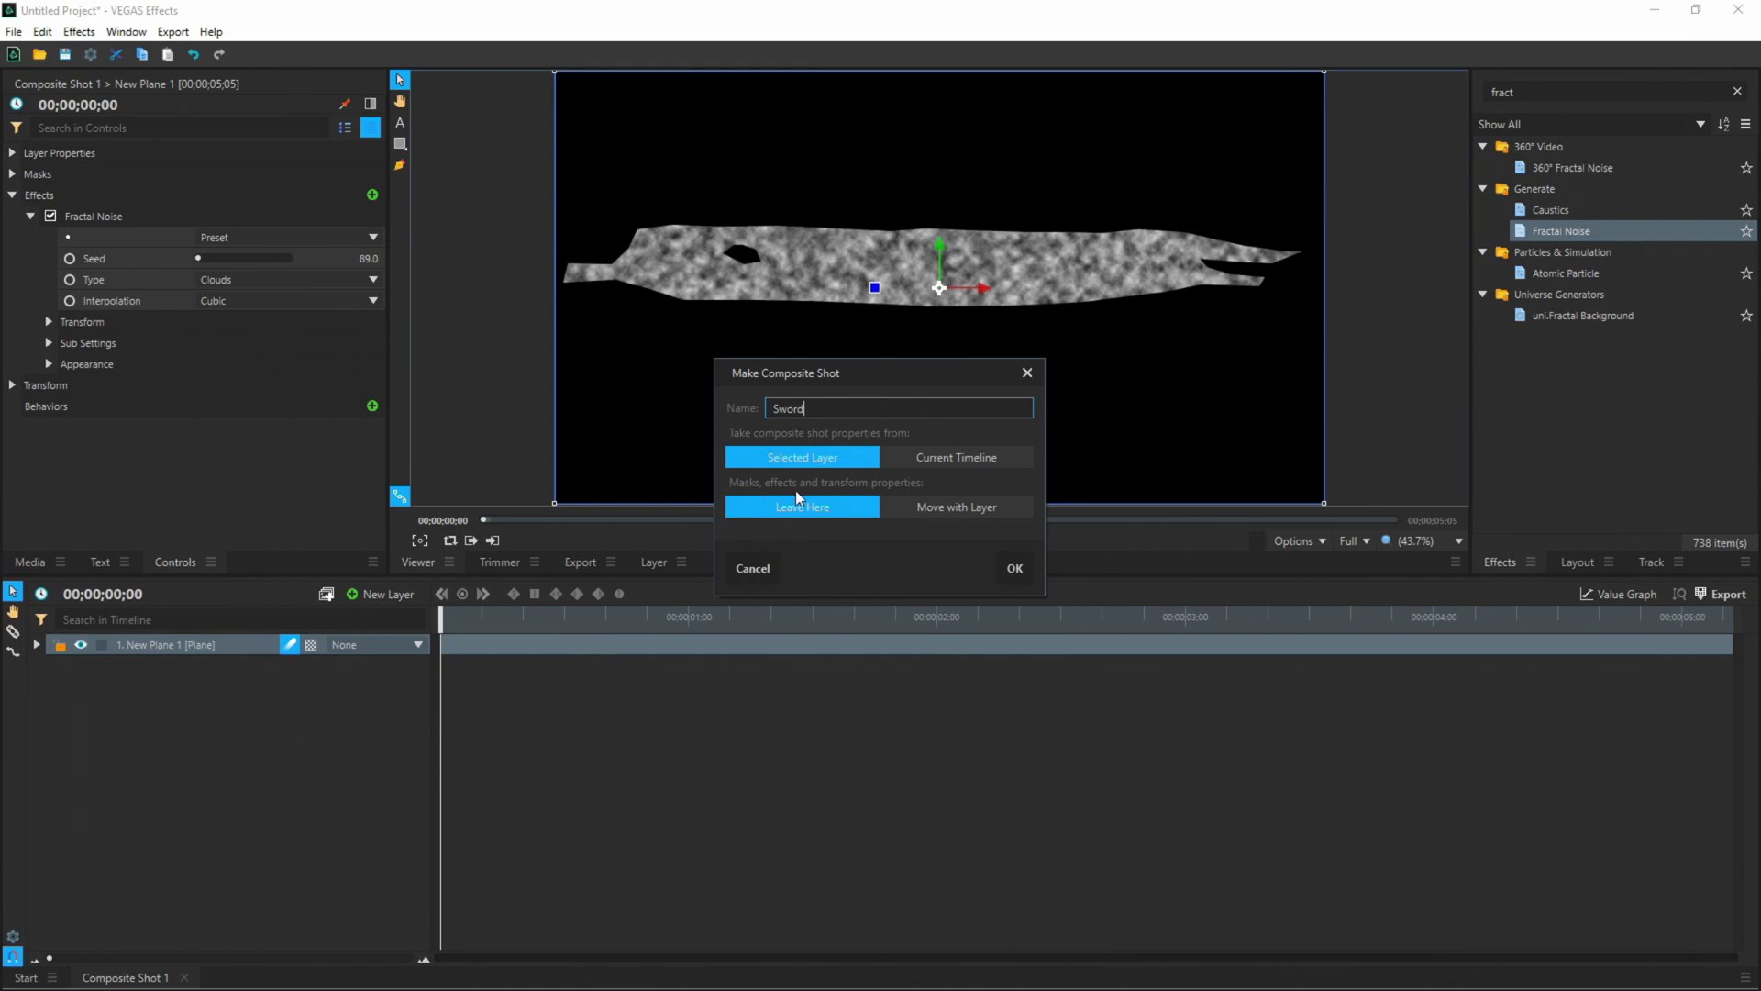
{"action": "left_click", "coordinate": [974, 514]}
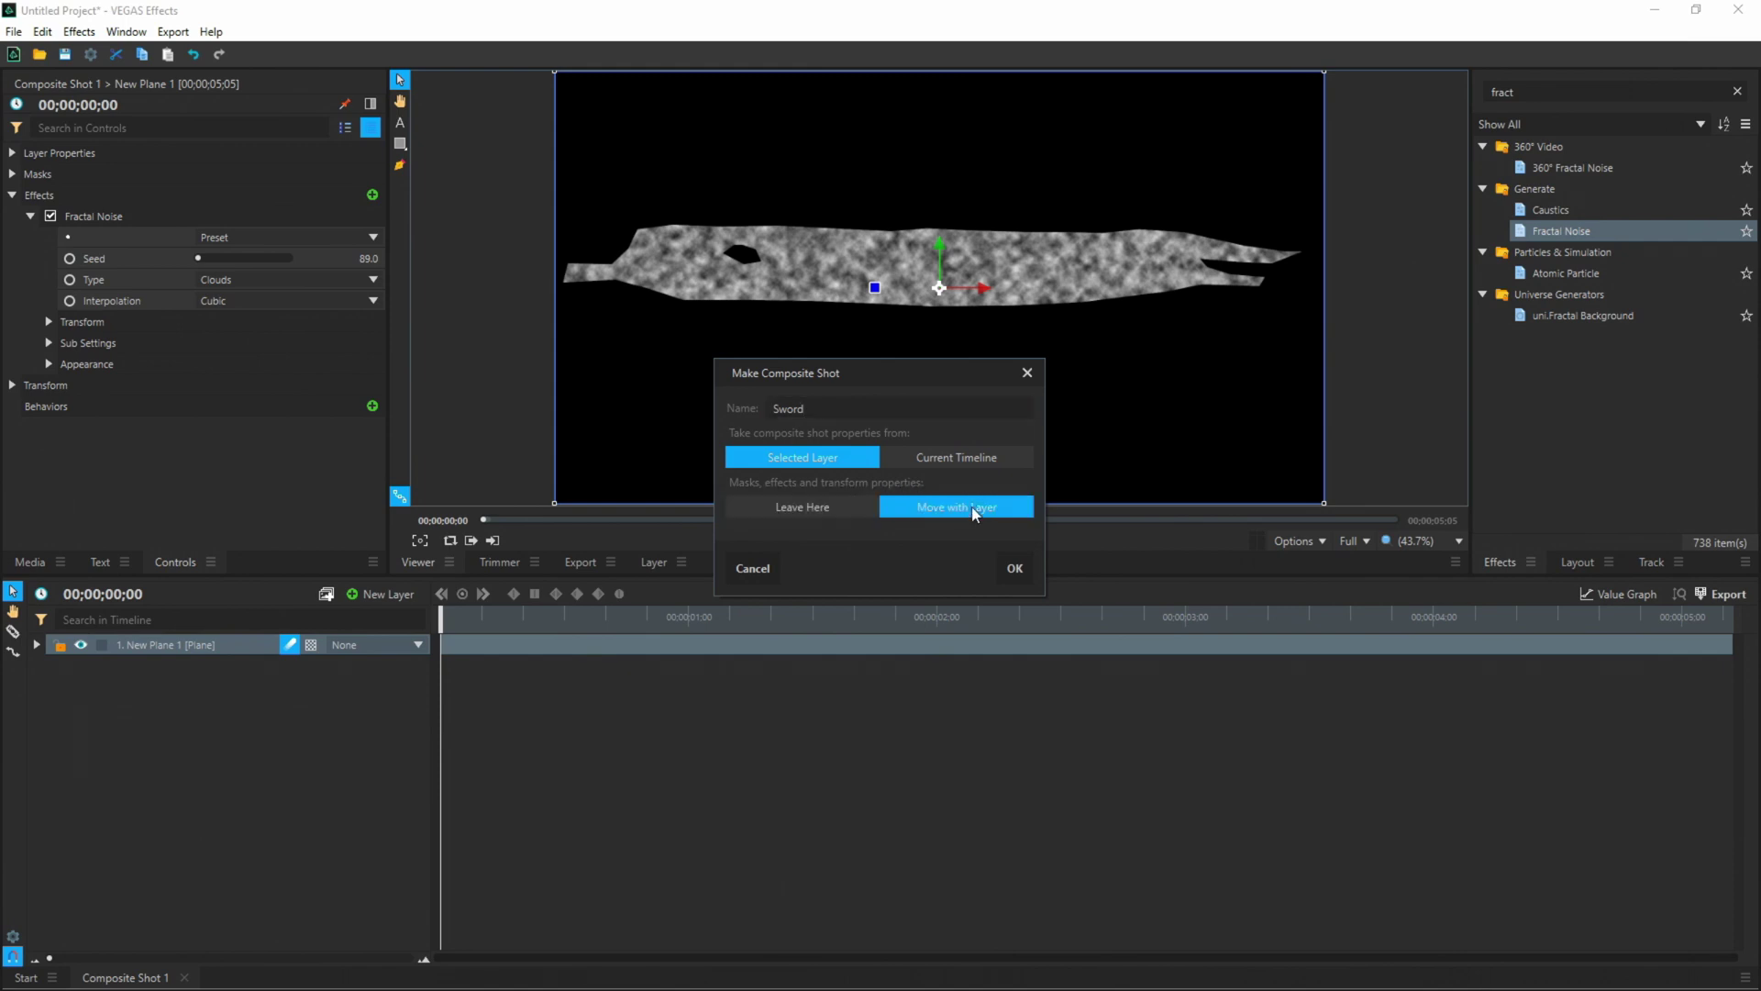
{"action": "left_click", "coordinate": [1013, 567]}
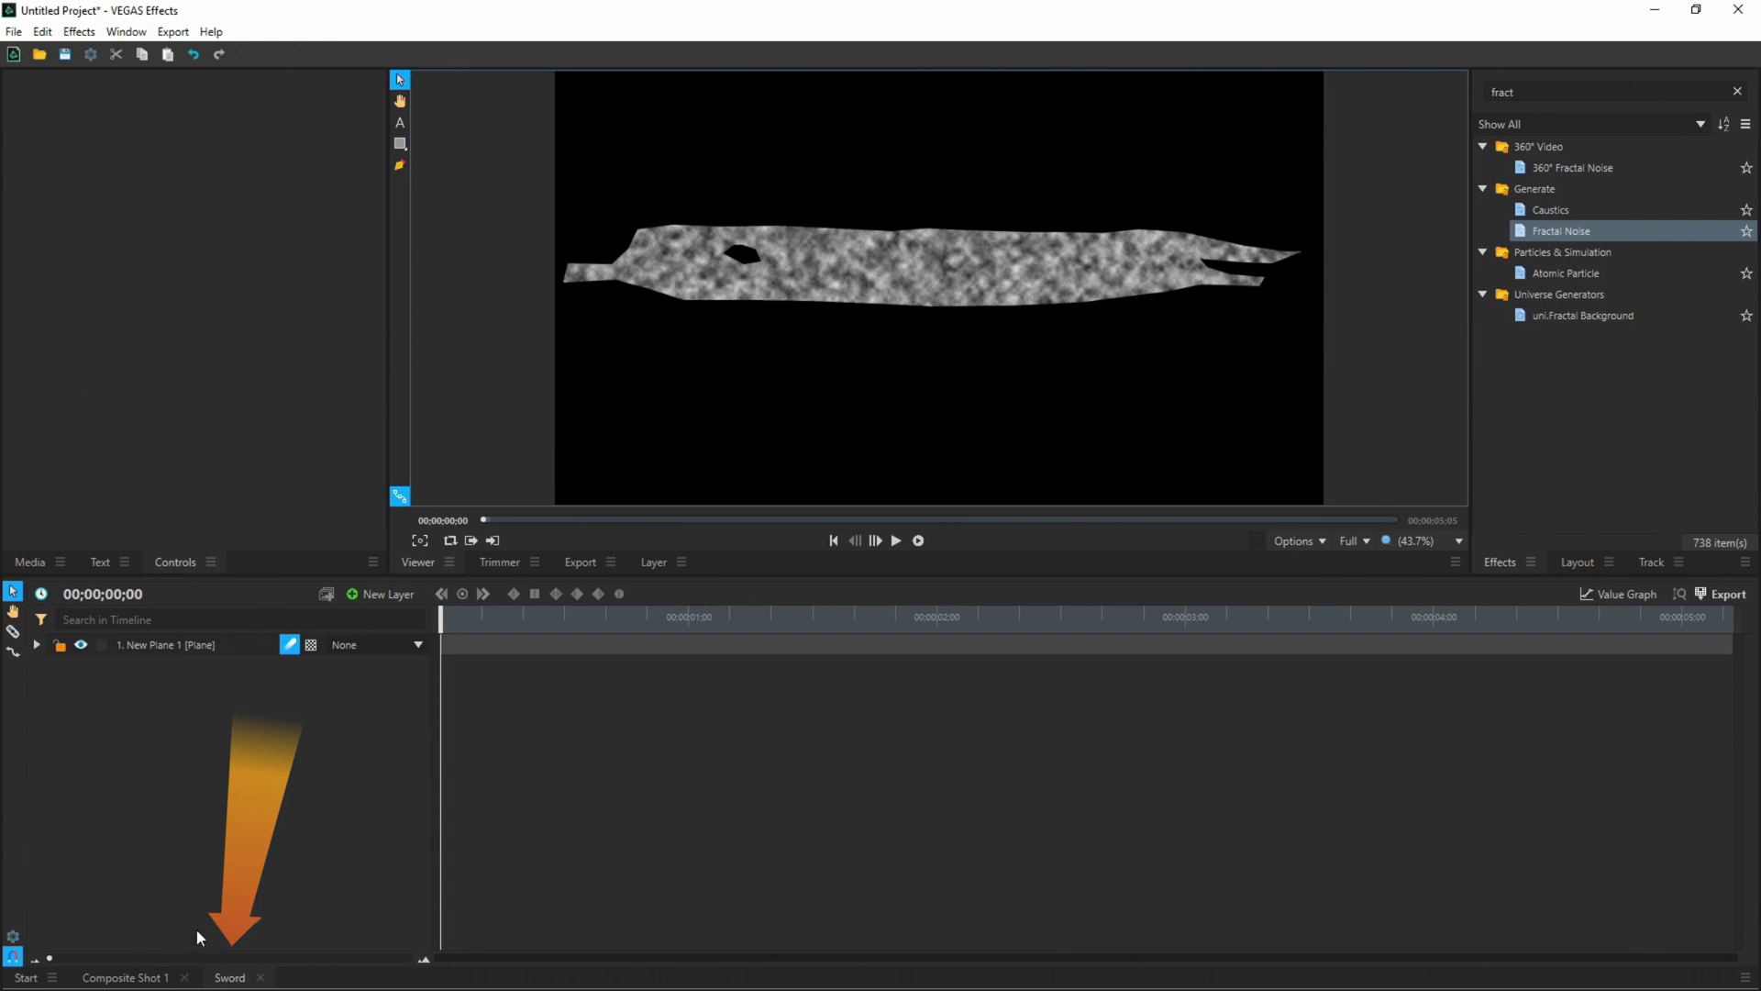
- Add a second 1920 x 1080 grey plane to Composite Shot 1 and apply Fractal Noise to it
{"action": "left_click", "coordinate": [125, 977]}
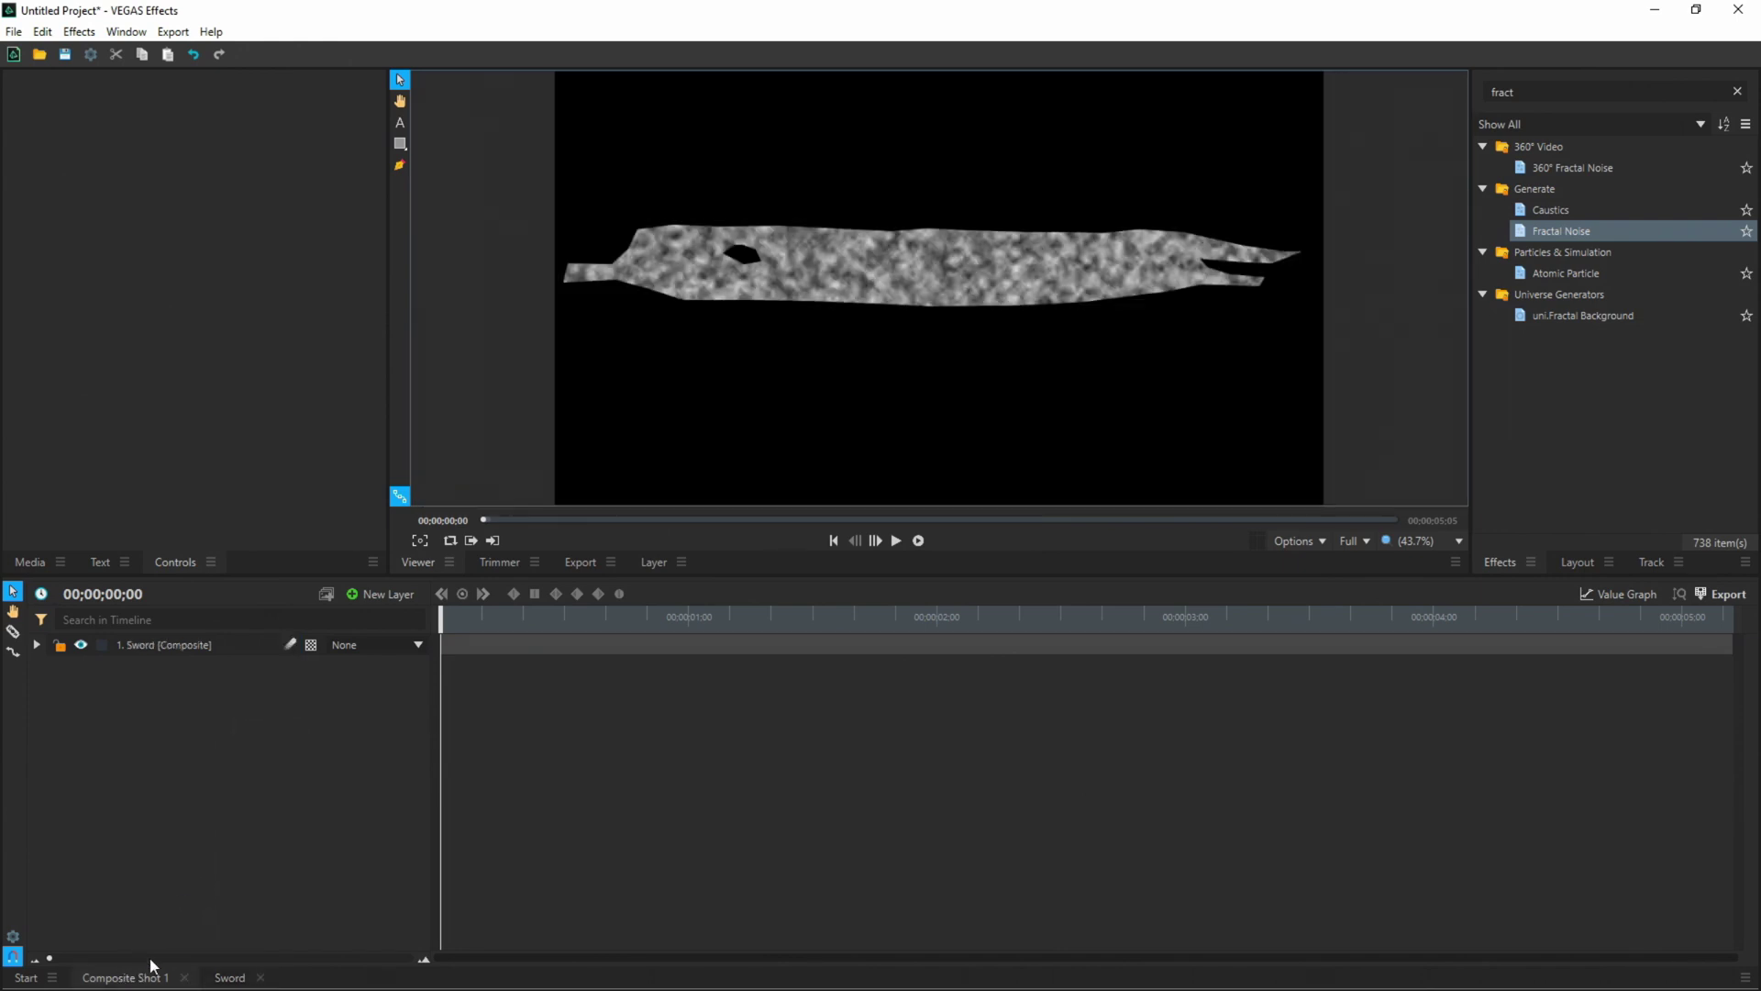
{"action": "left_click", "coordinate": [388, 596]}
{"action": "left_click", "coordinate": [376, 616]}
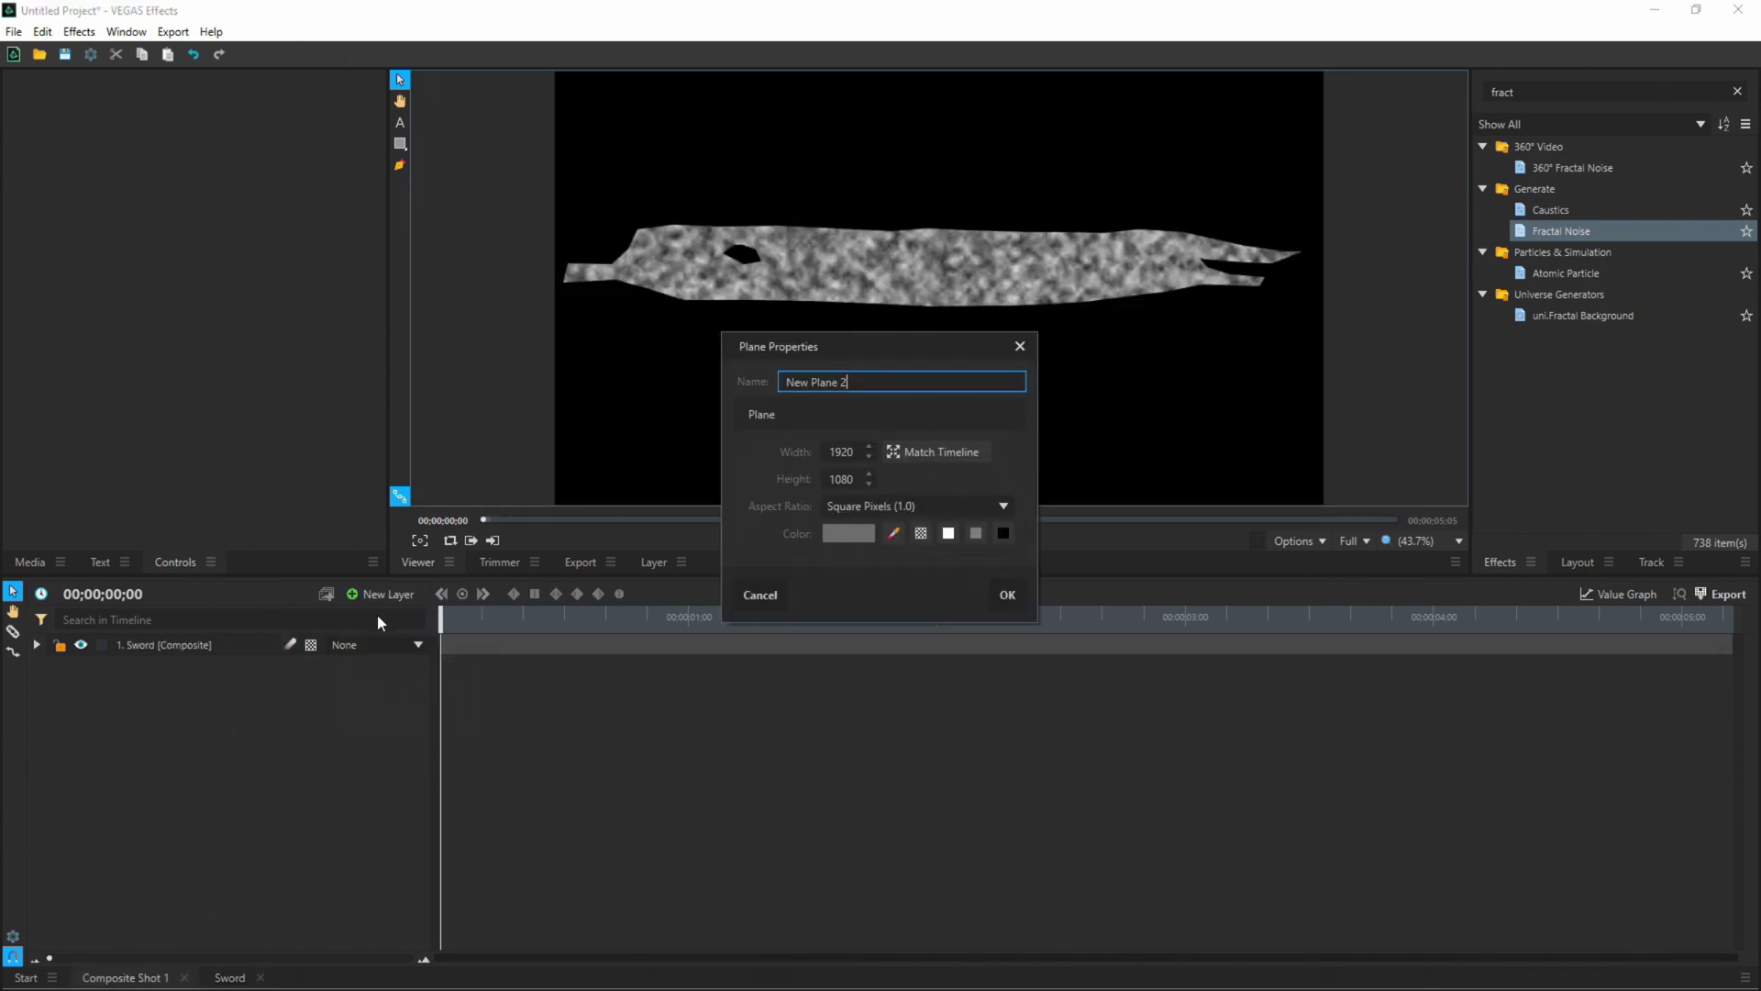
{"action": "left_click", "coordinate": [1007, 594]}
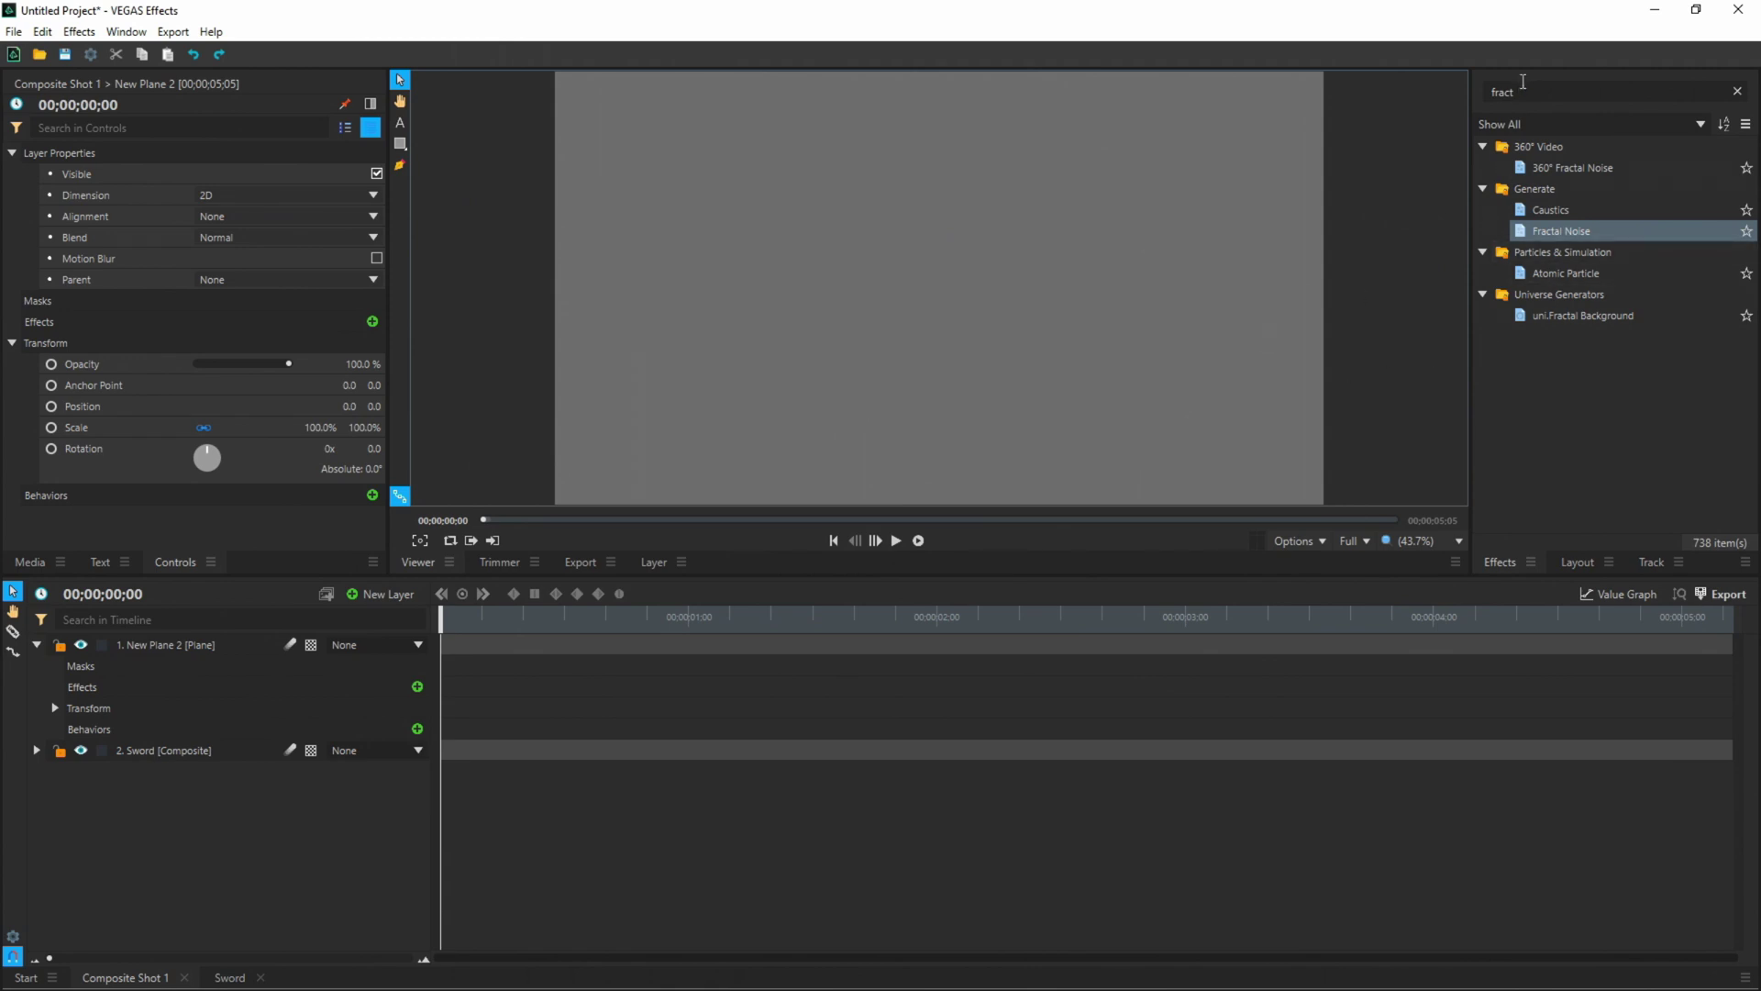
{"action": "left_click_drag", "start_coordinate": [1559, 231], "coordinate": [168, 637]}
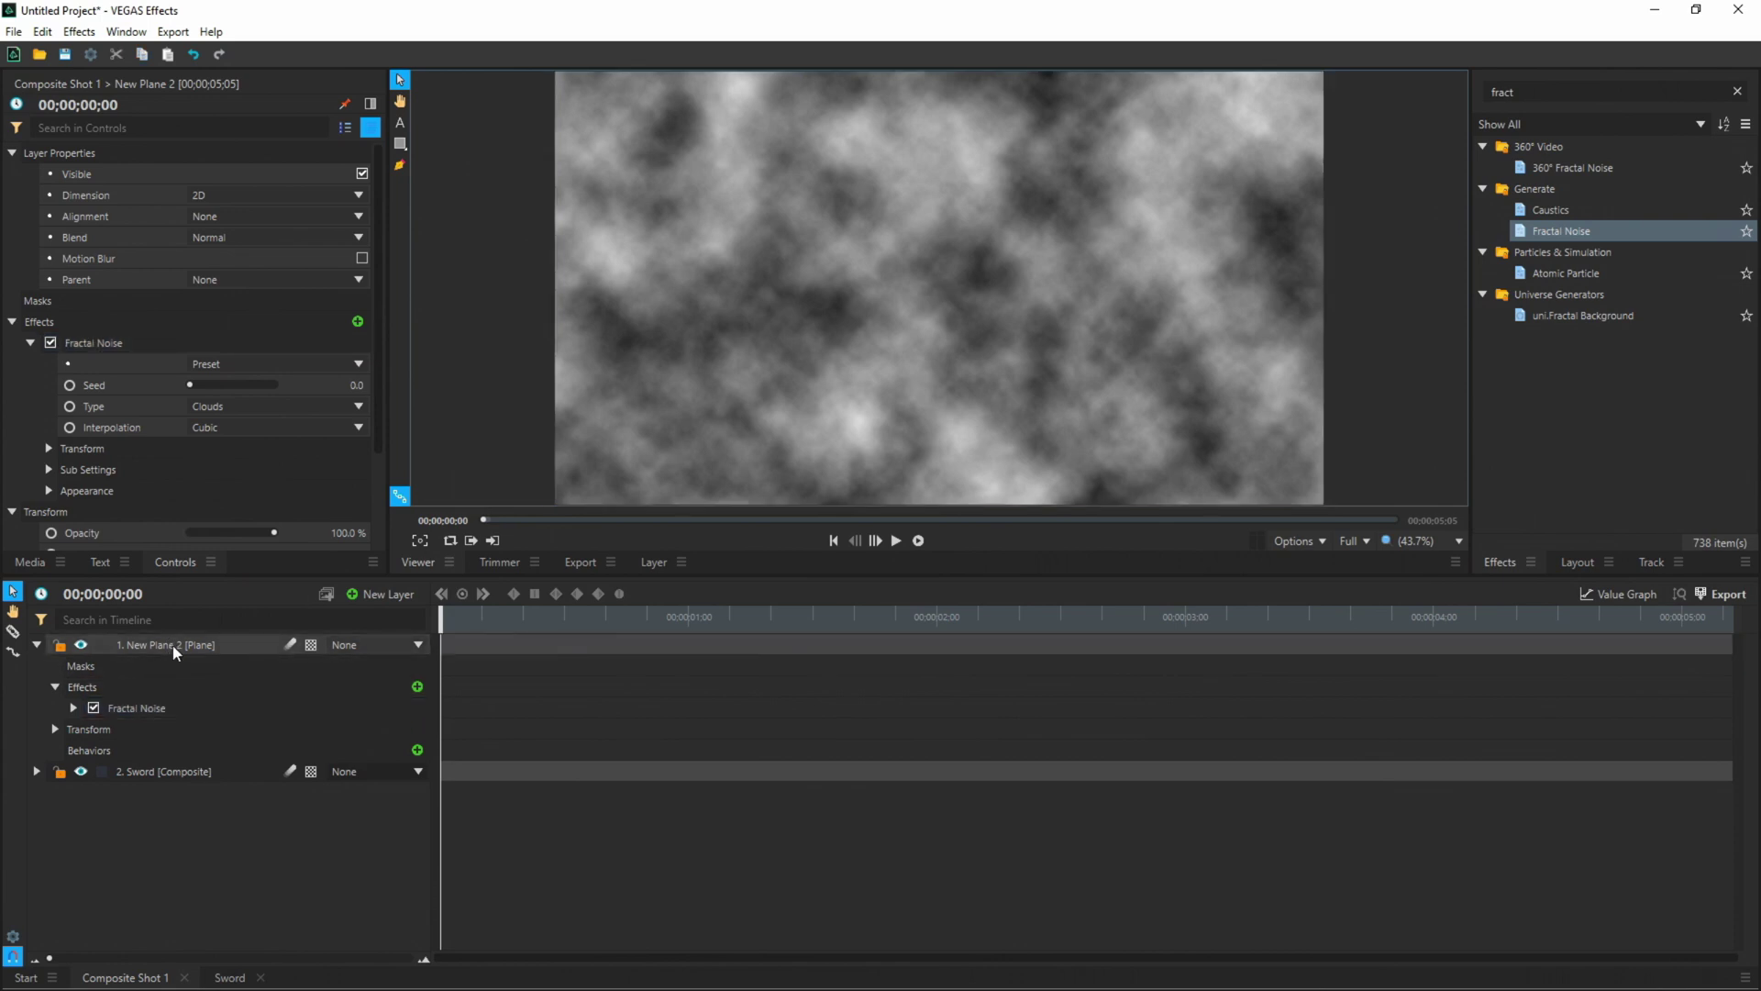
- Make New Plane 2 a composite shot named Shape BG, moving its effects and transforms with the layer
{"action": "right_click", "coordinate": [173, 646]}
{"action": "left_click", "coordinate": [275, 430]}
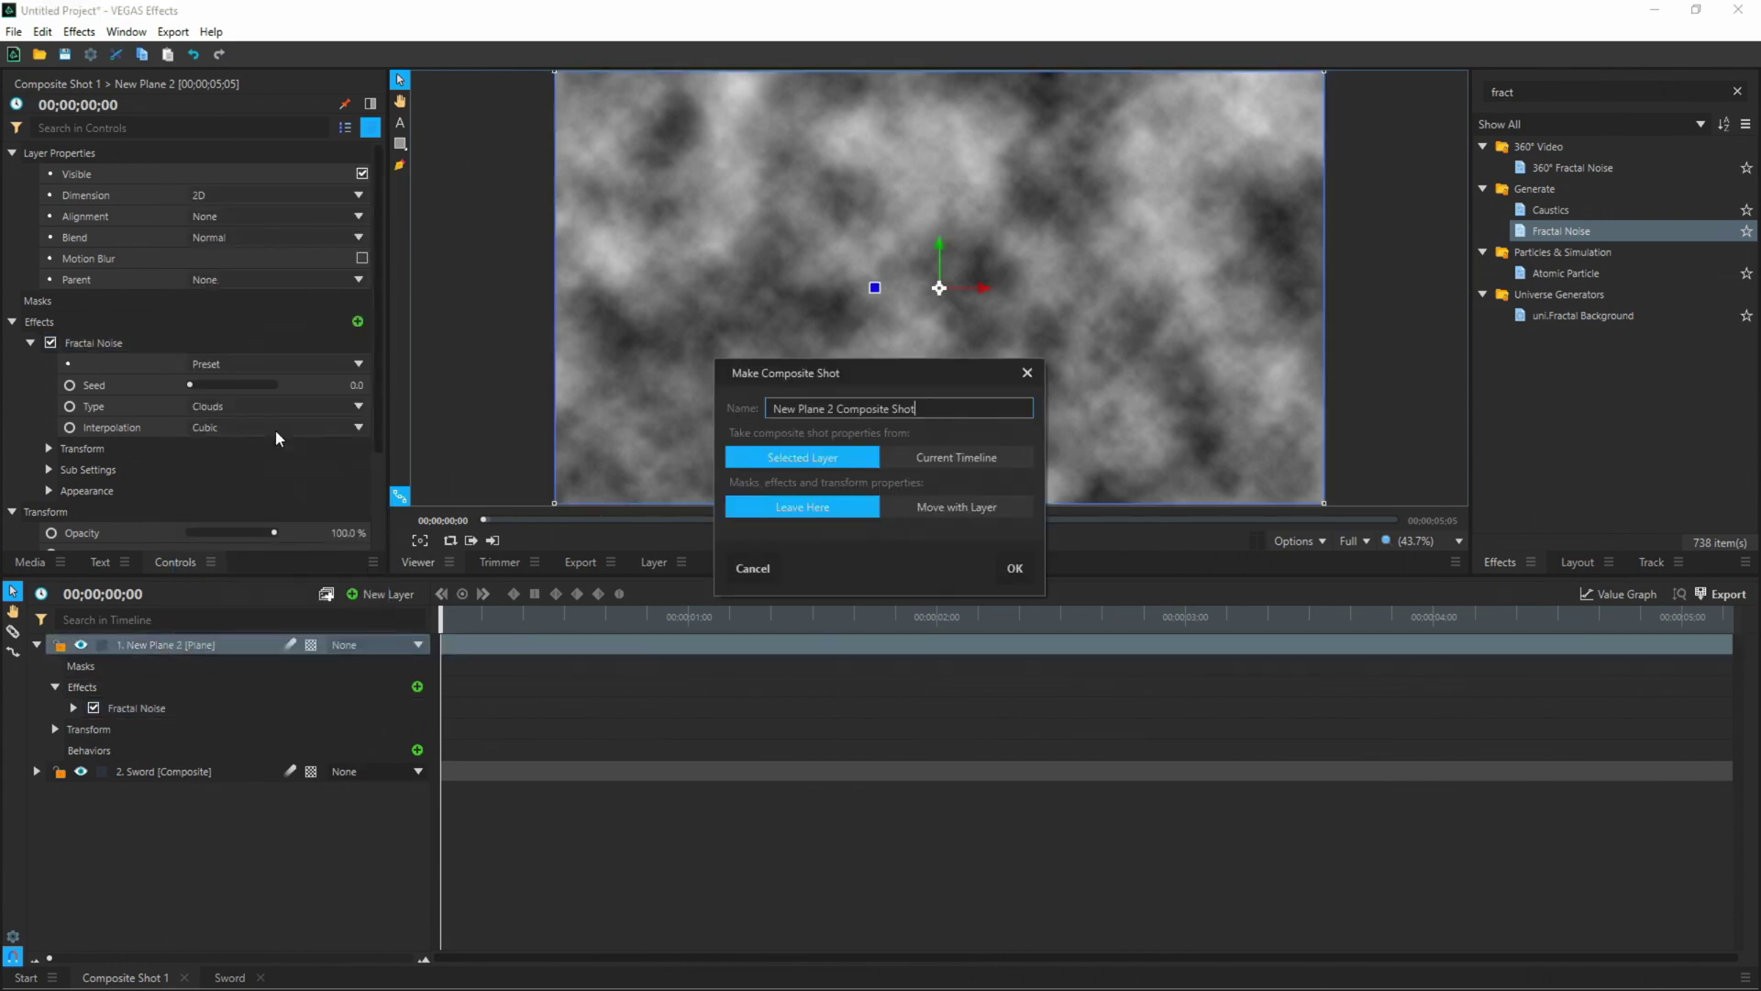
{"action": "key", "text": "ctrl+a"}
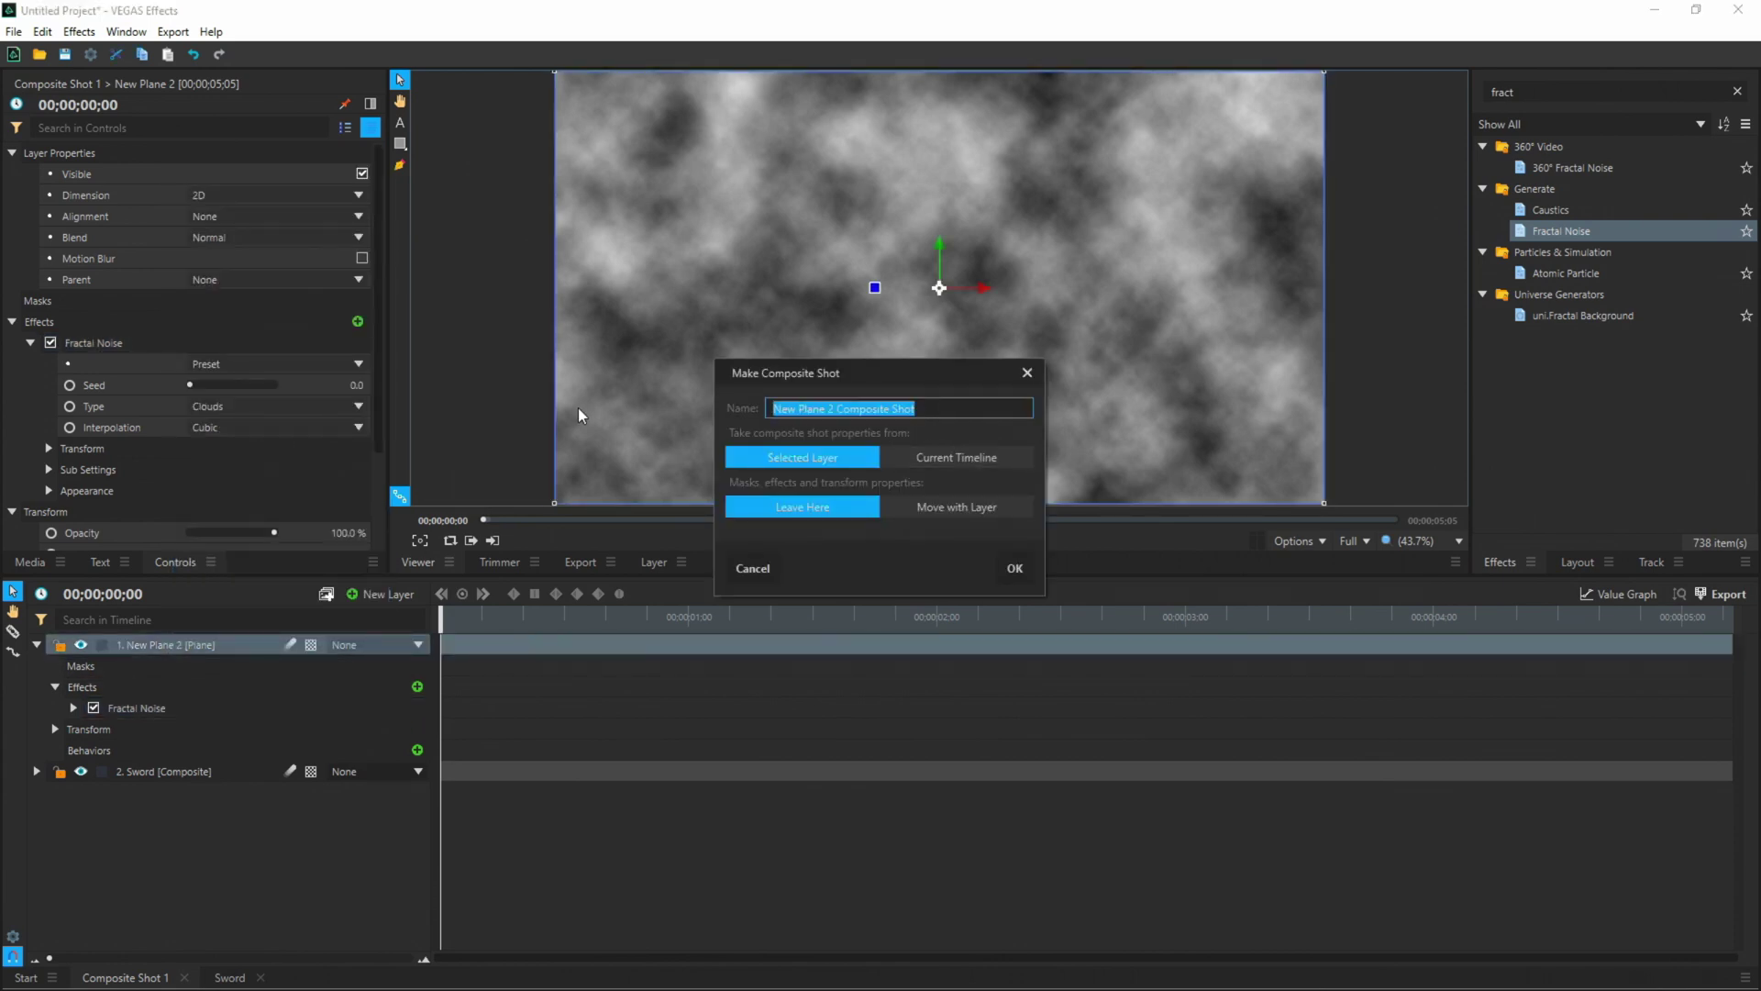
{"action": "type", "text": "Shape BG"}
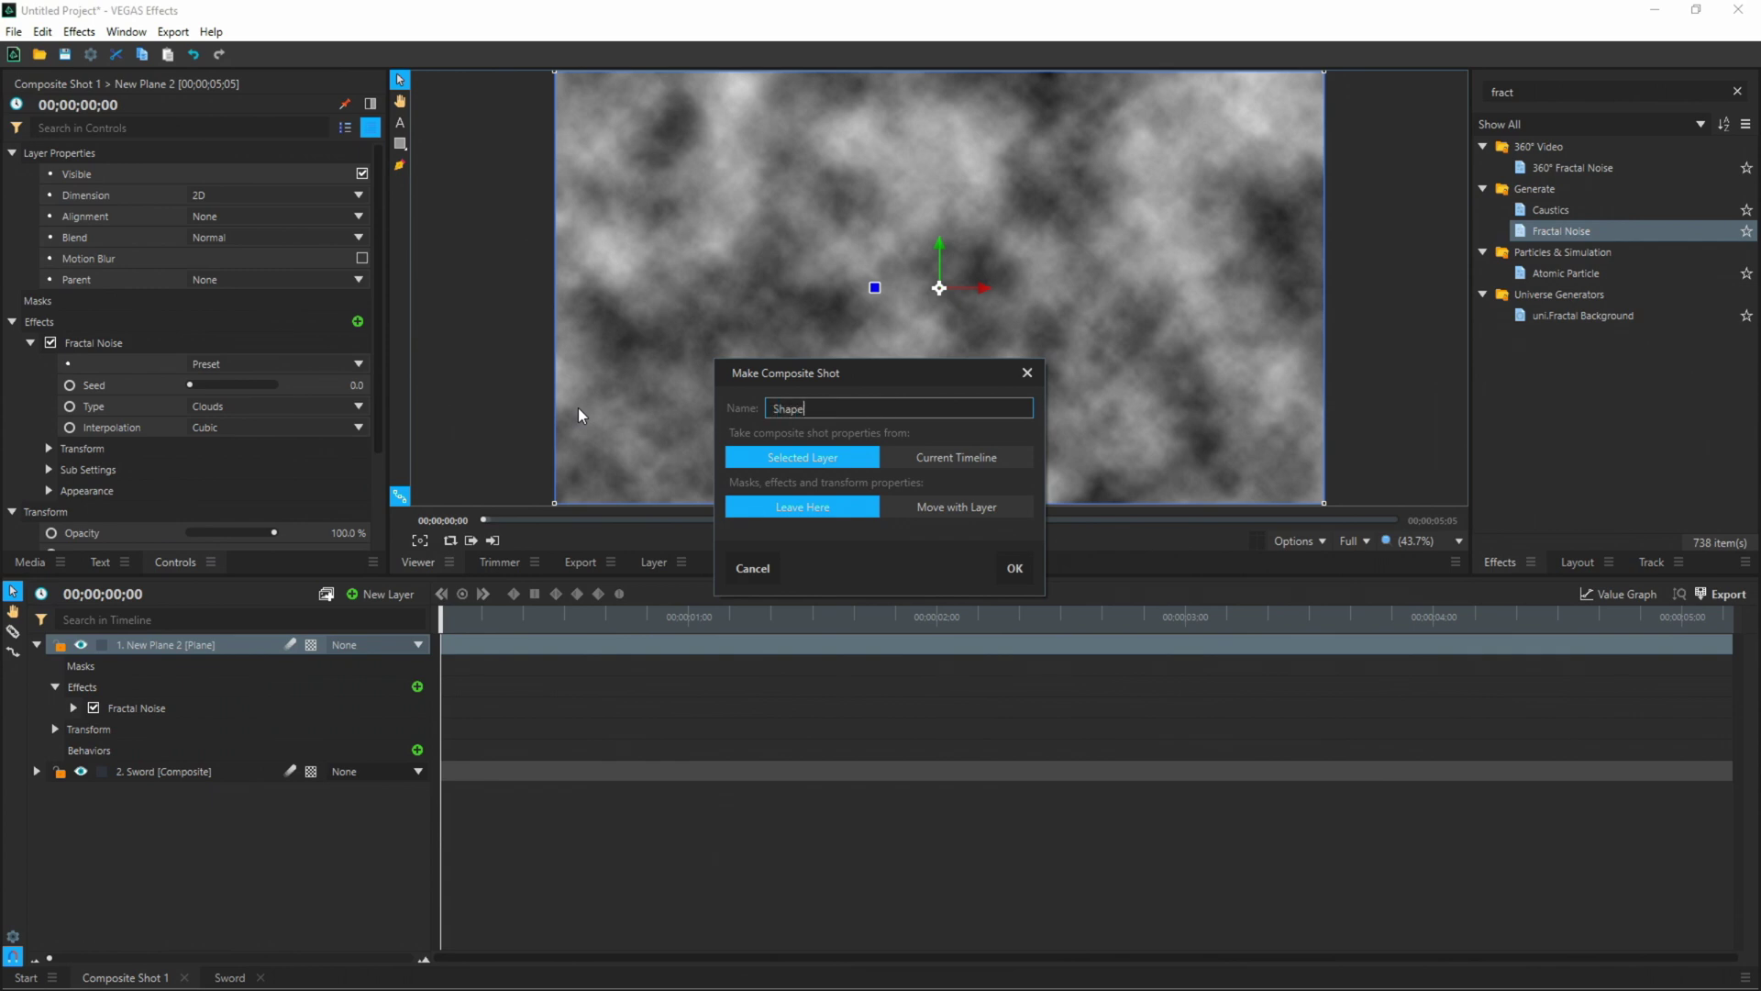
{"action": "left_click", "coordinate": [945, 516]}
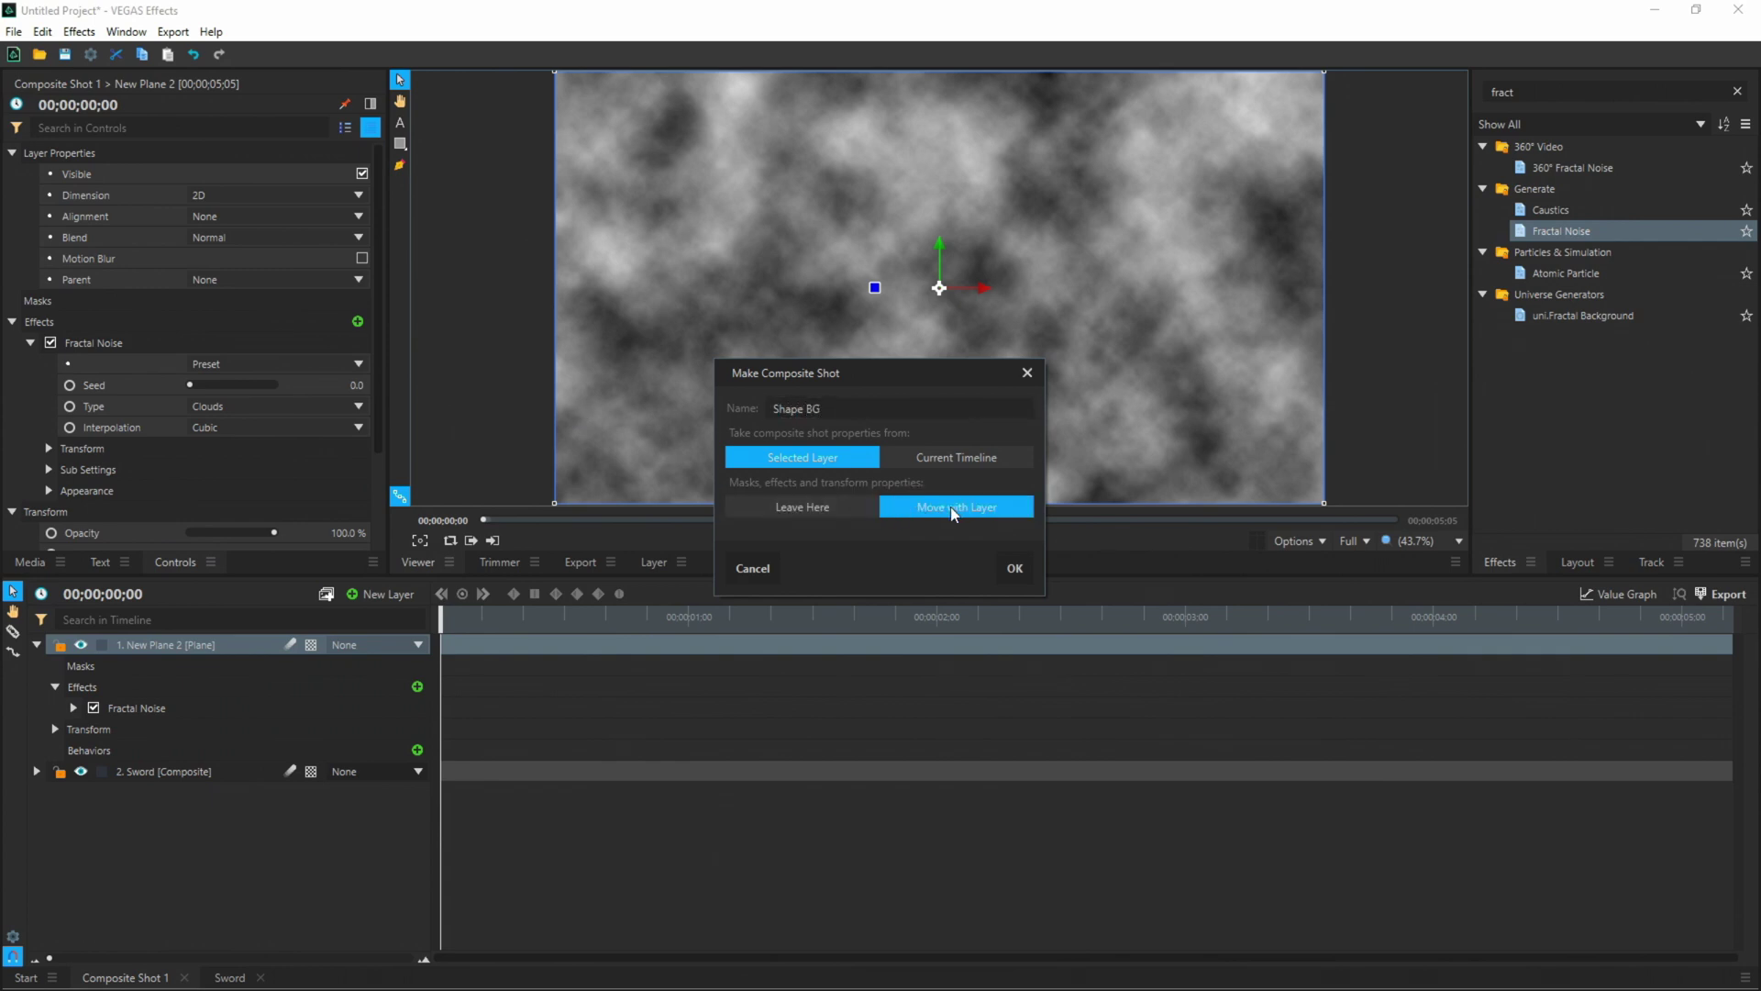
{"action": "left_click", "coordinate": [1014, 567]}
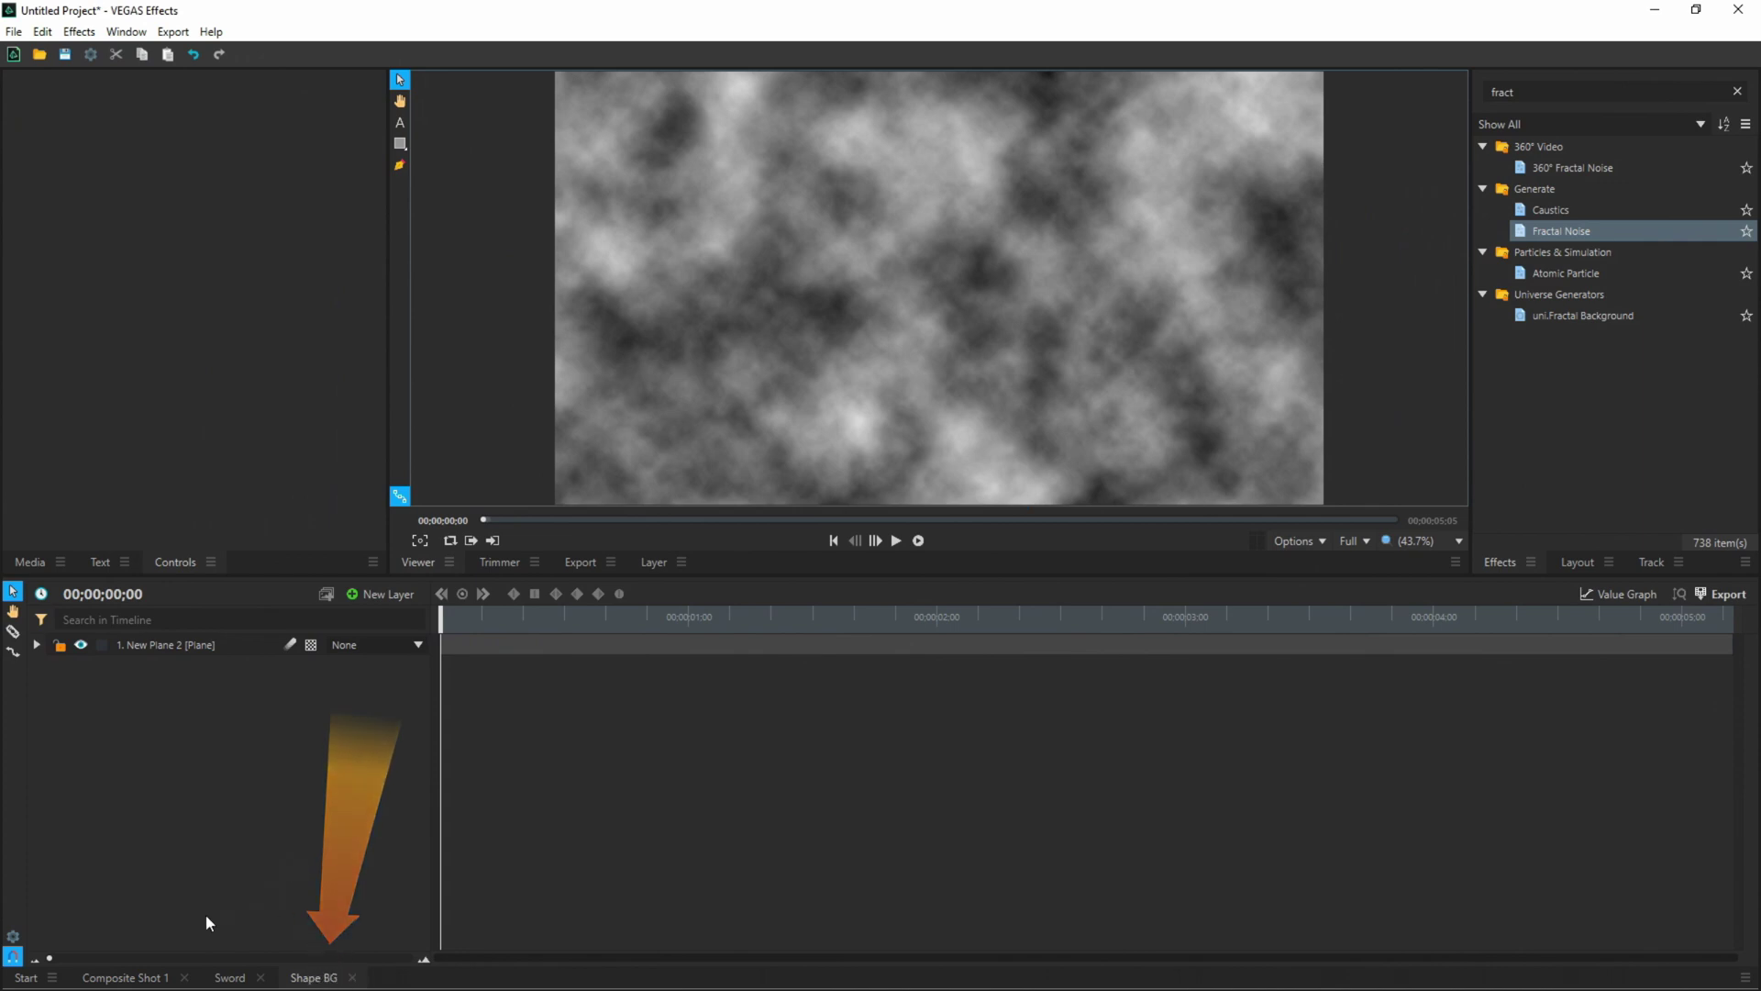
- In Composite Shot 1, place the Shape BG layer below Sword and hide Shape BG
{"action": "left_click", "coordinate": [119, 978]}
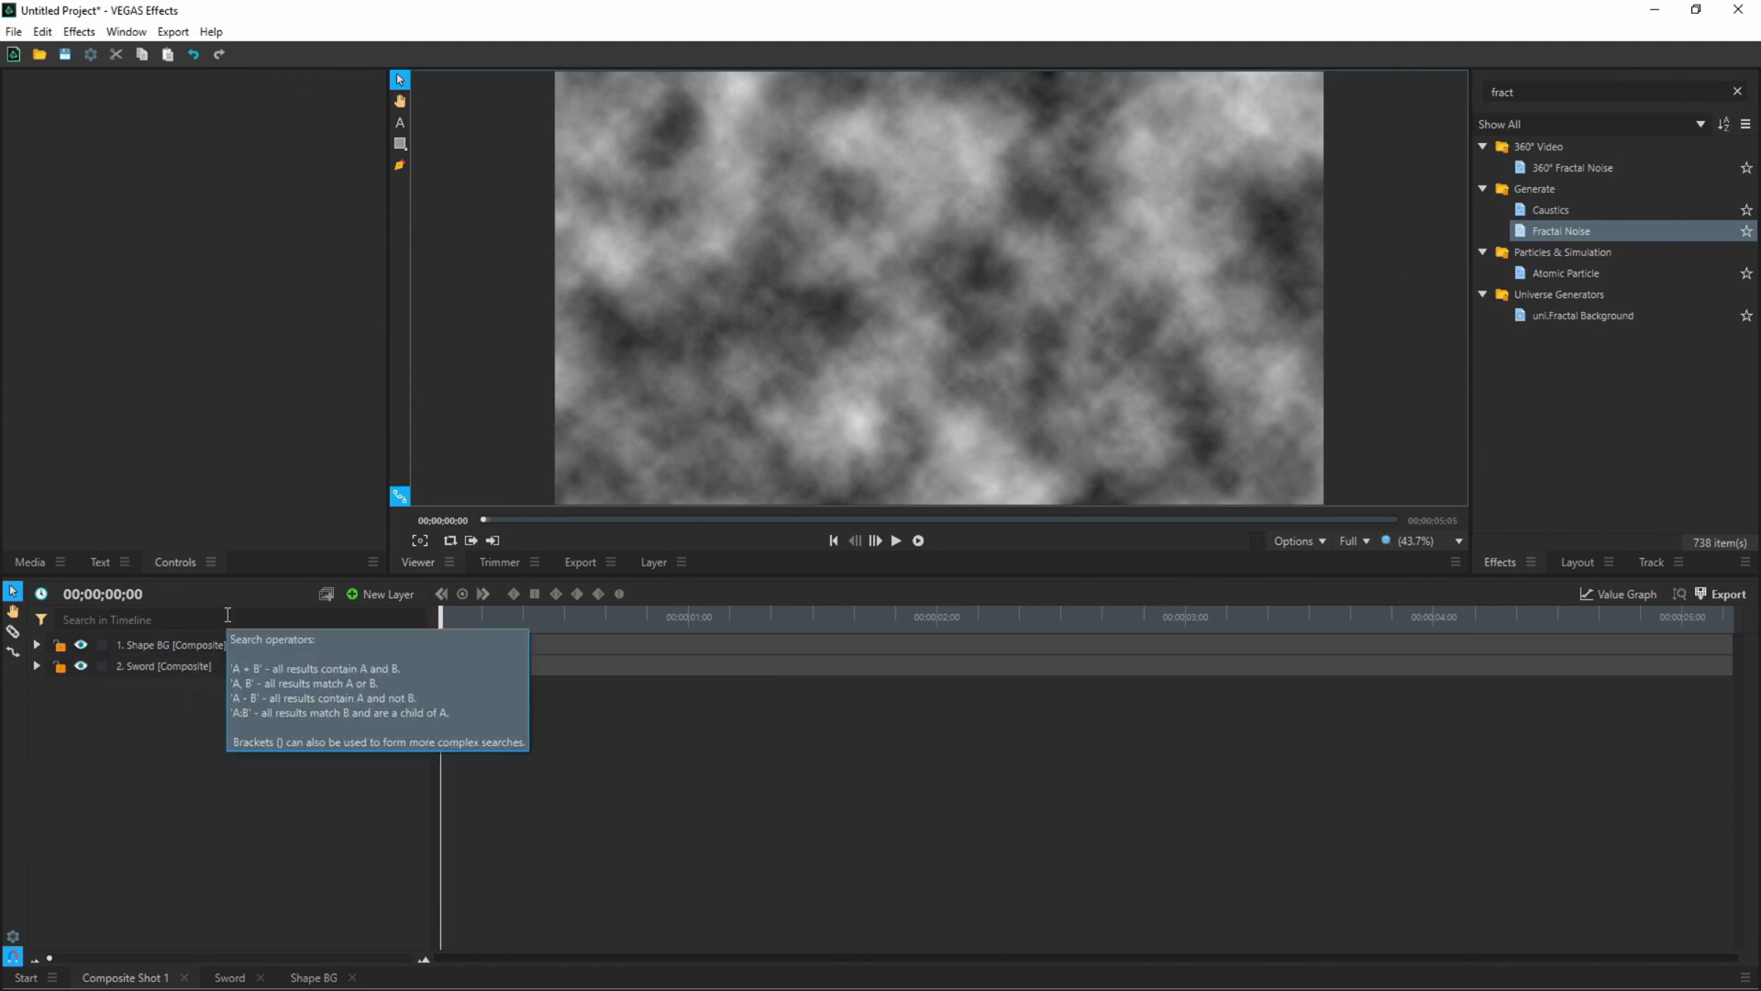
{"action": "left_click", "coordinate": [145, 644]}
{"action": "left_click_drag", "start_coordinate": [145, 644], "coordinate": [142, 656]}
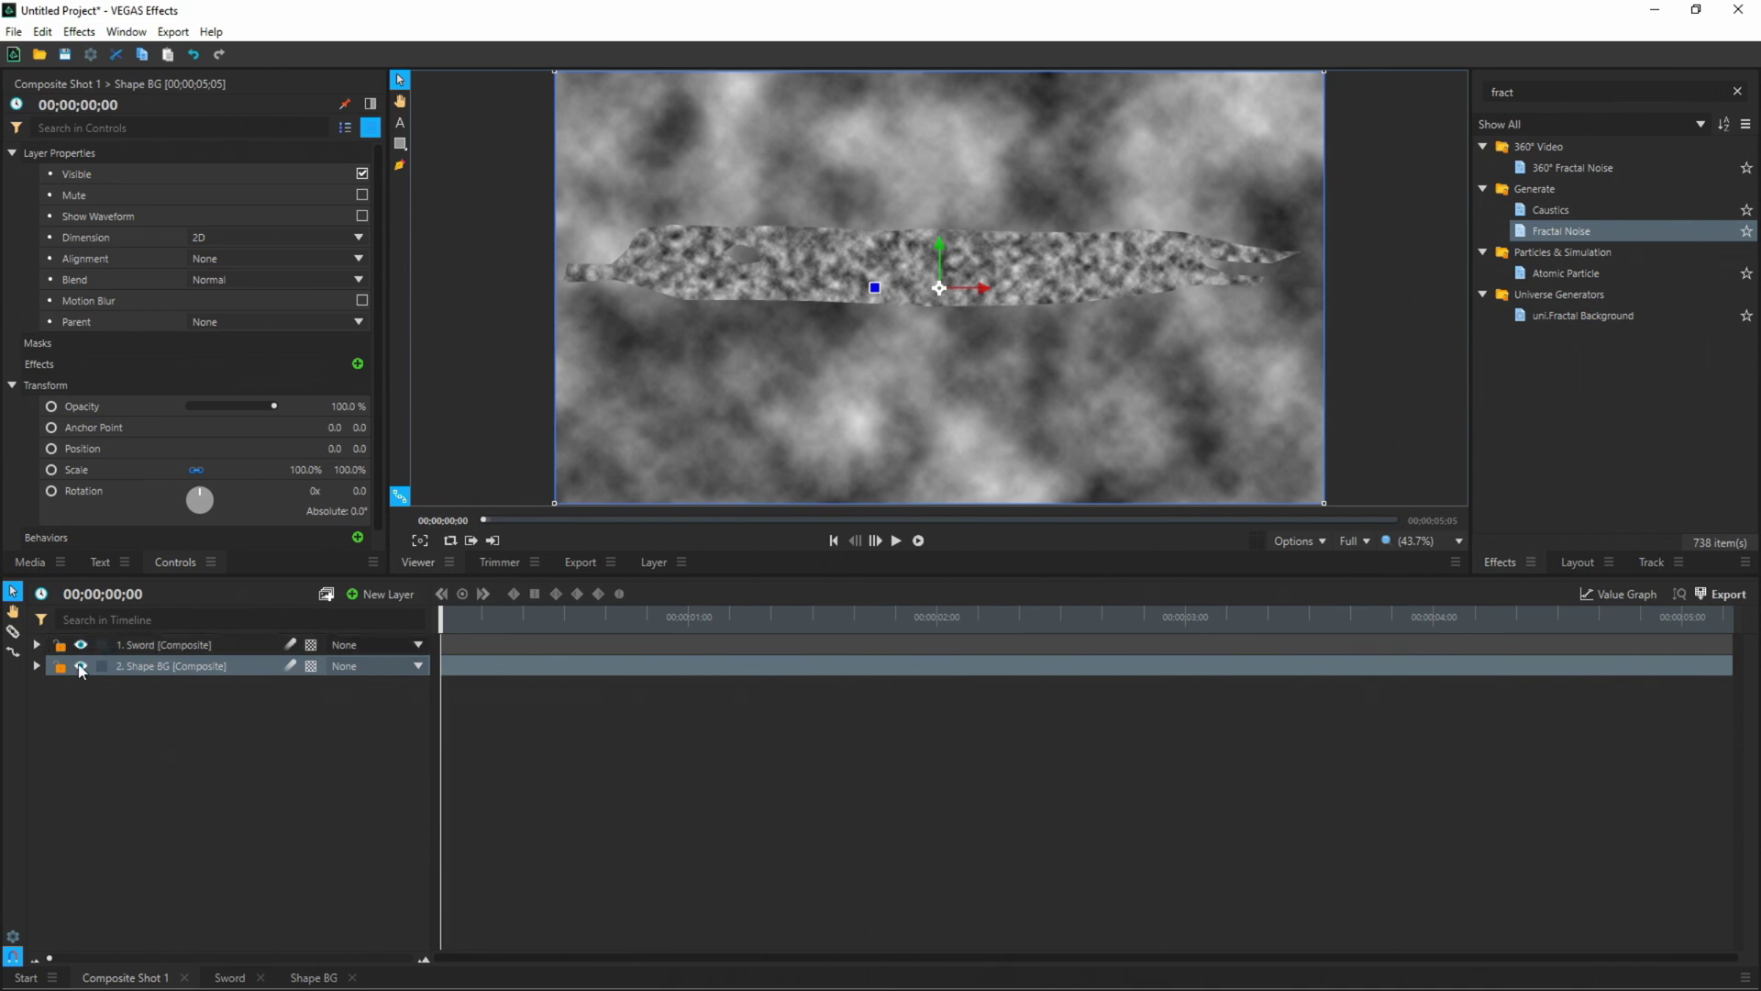
{"action": "left_click", "coordinate": [80, 667]}
- Set the motion blur Max Samples of the Sword composite shot to 50
{"action": "left_click", "coordinate": [155, 642]}
{"action": "right_click", "coordinate": [156, 642]}
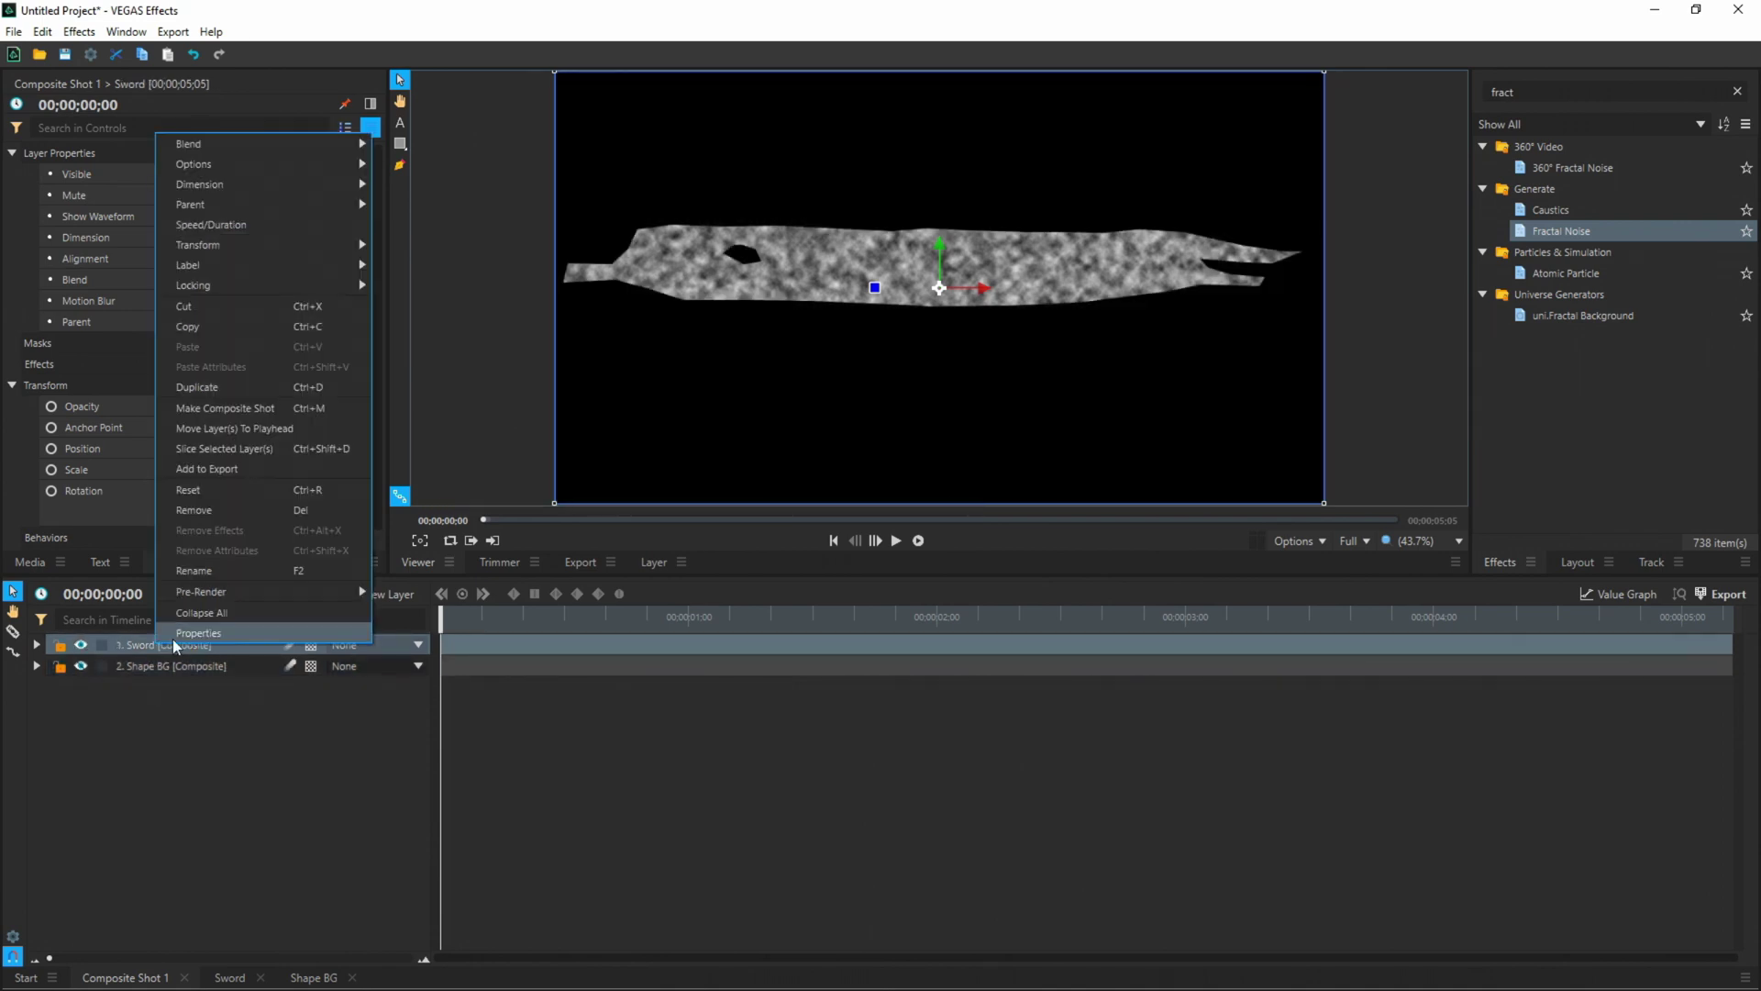
{"action": "left_click", "coordinate": [174, 635]}
{"action": "left_click", "coordinate": [771, 325]}
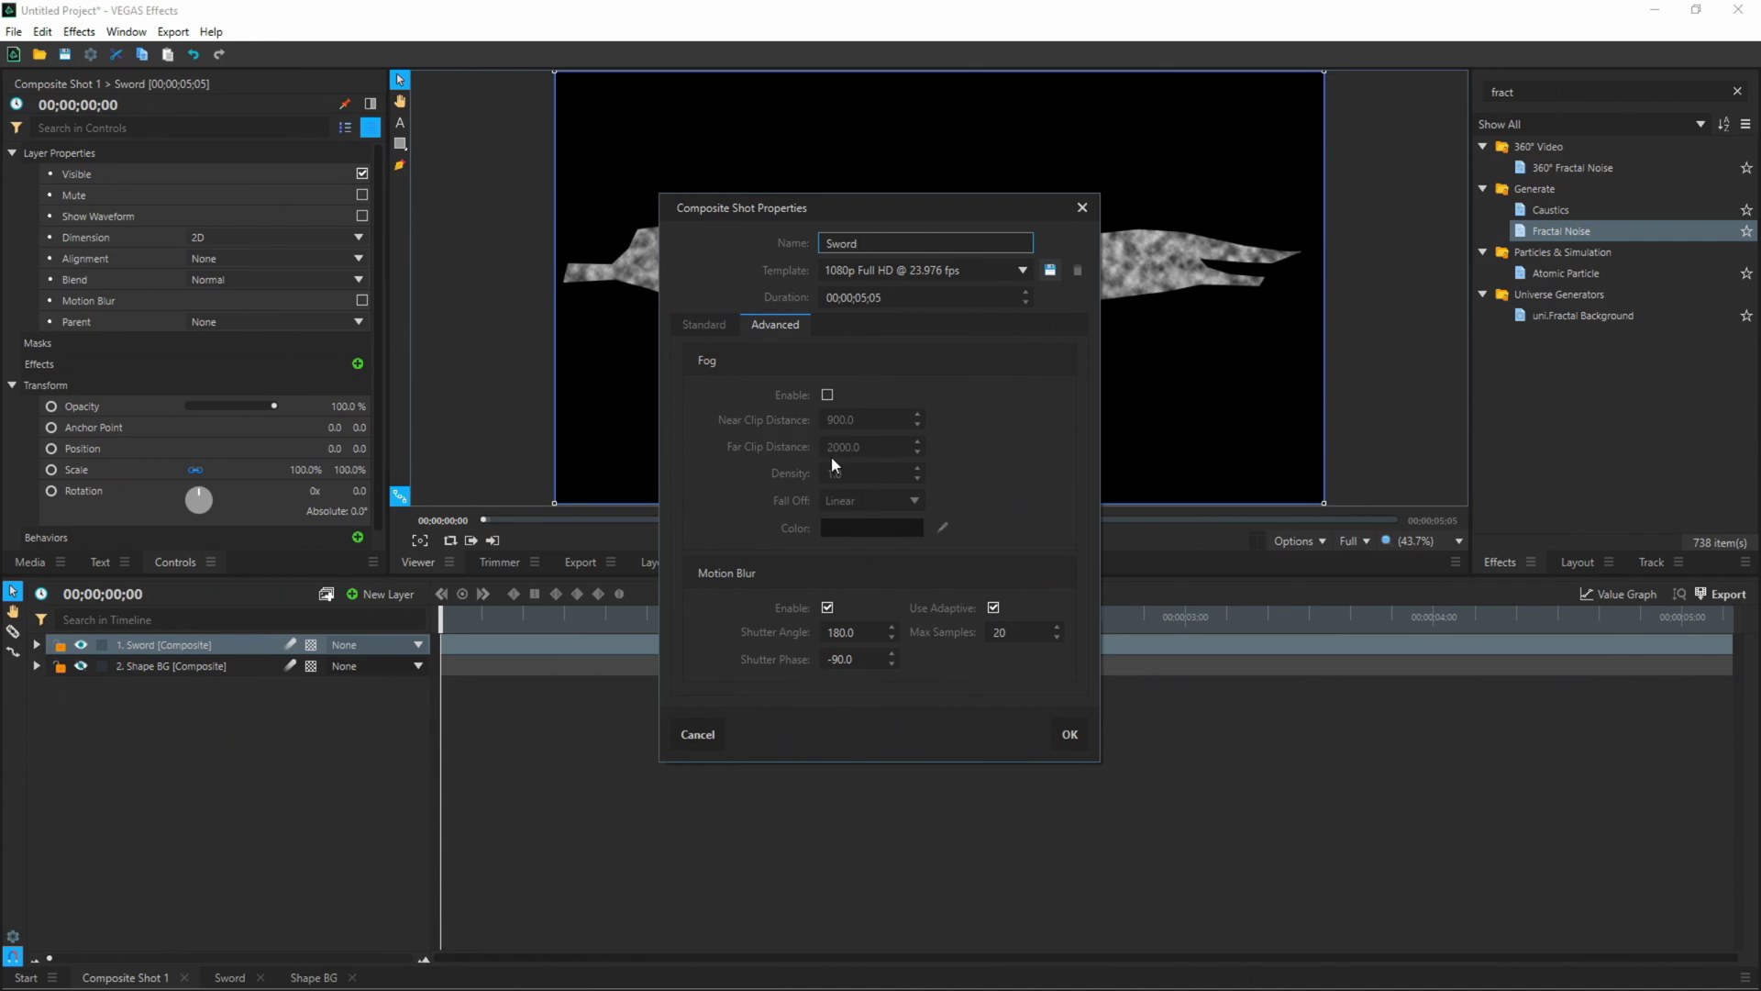
{"action": "left_click", "coordinate": [1016, 633]}
{"action": "type", "text": "50"}
{"action": "left_click", "coordinate": [1070, 736]}
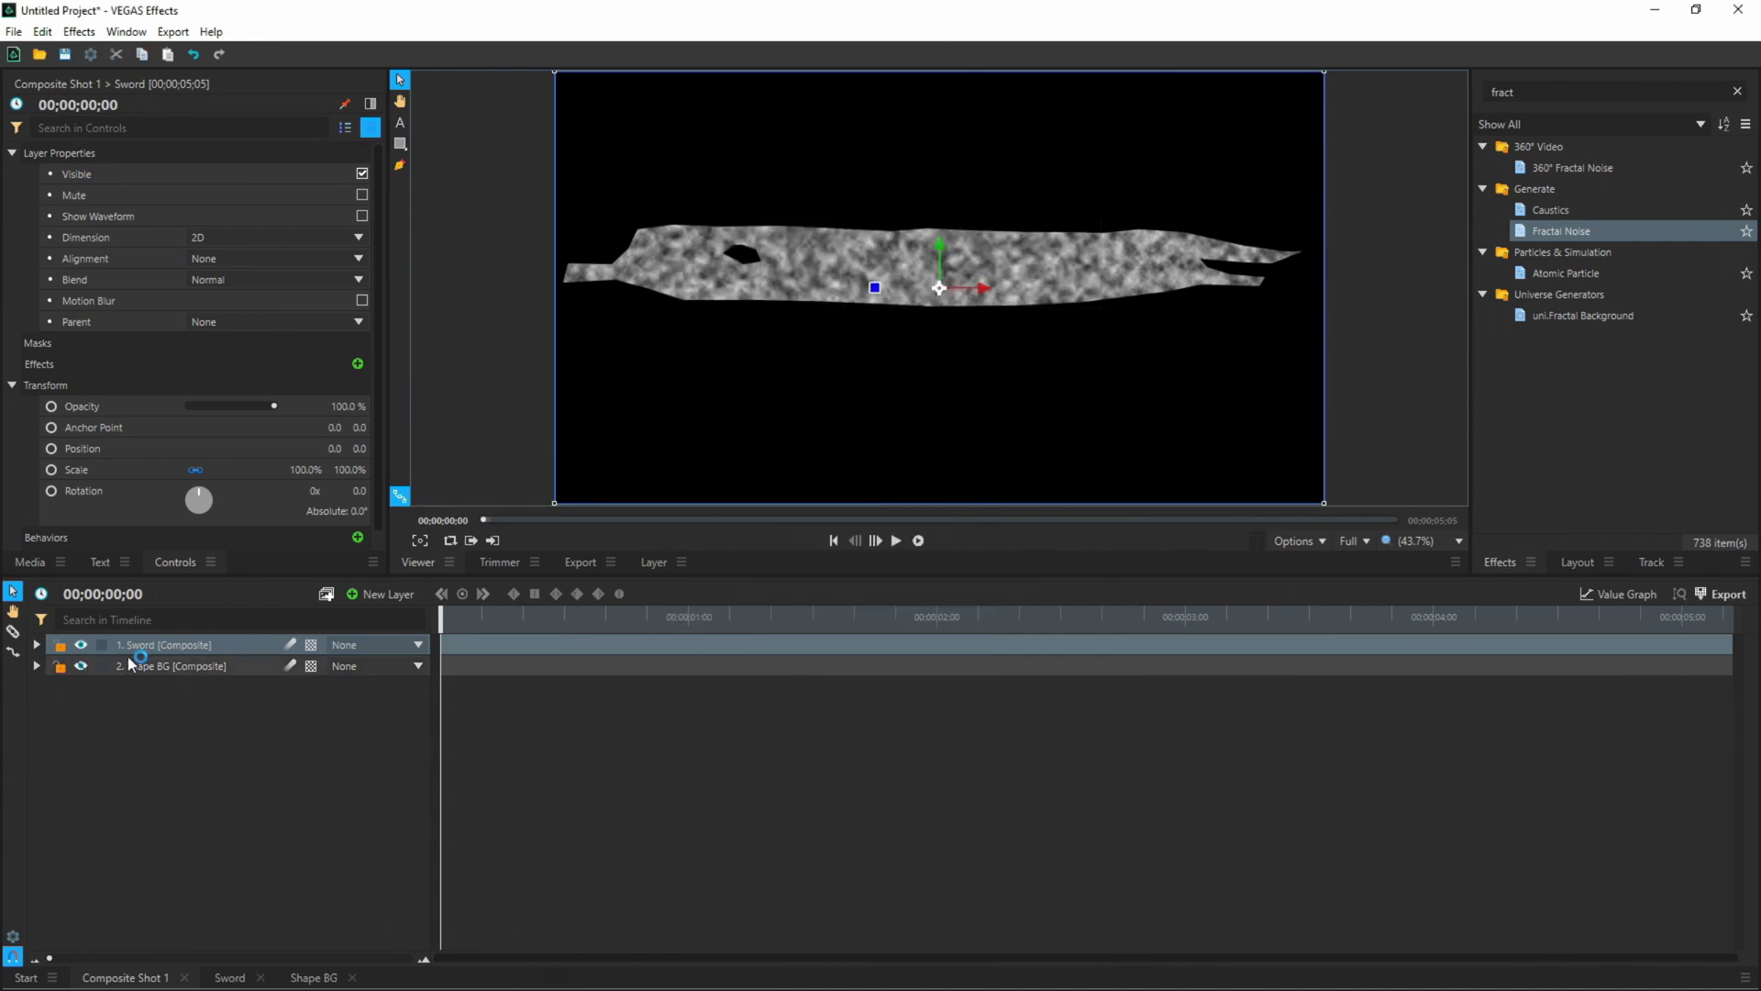
- Set the motion blur Max Samples of the Shape BG composite shot to 50
{"action": "right_click", "coordinate": [146, 667]}
{"action": "left_click", "coordinate": [188, 653]}
{"action": "left_click", "coordinate": [769, 324]}
{"action": "left_click", "coordinate": [1020, 631]}
{"action": "type", "text": "50"}
{"action": "left_click", "coordinate": [1060, 741]}
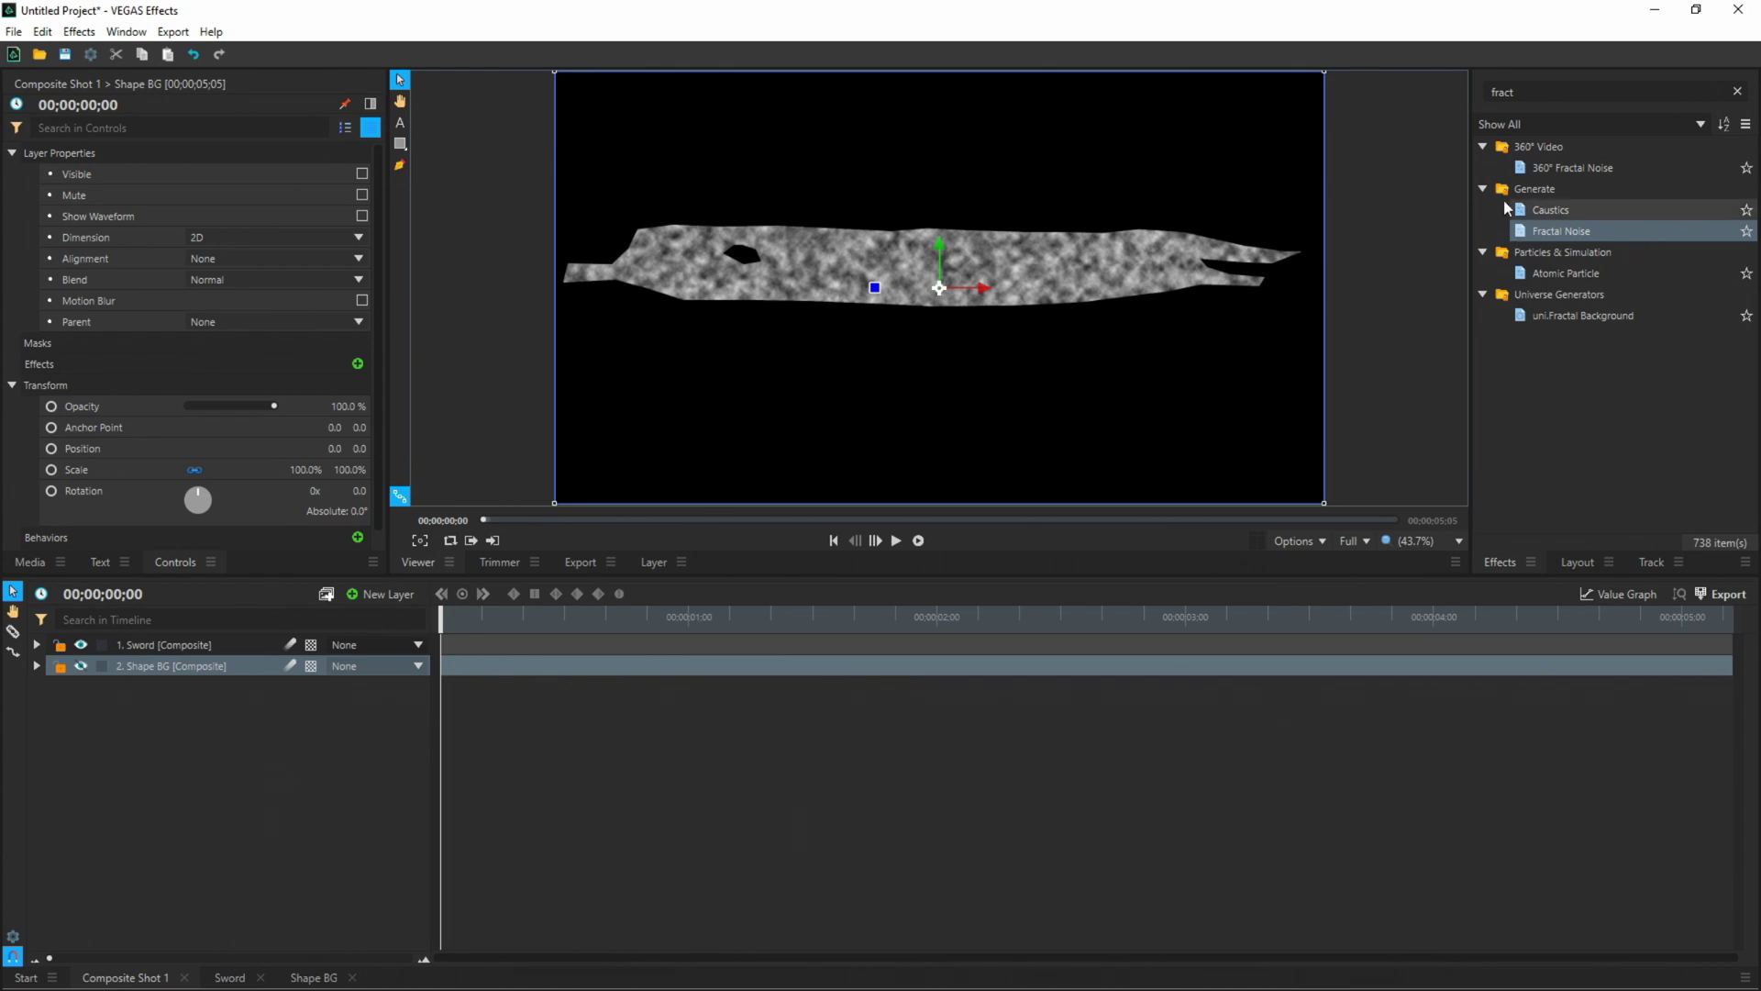
- Apply the Chromenator effect to the Sword layer in Composite Shot 1
{"action": "left_click", "coordinate": [1504, 91]}
{"action": "type", "text": "chrome"}
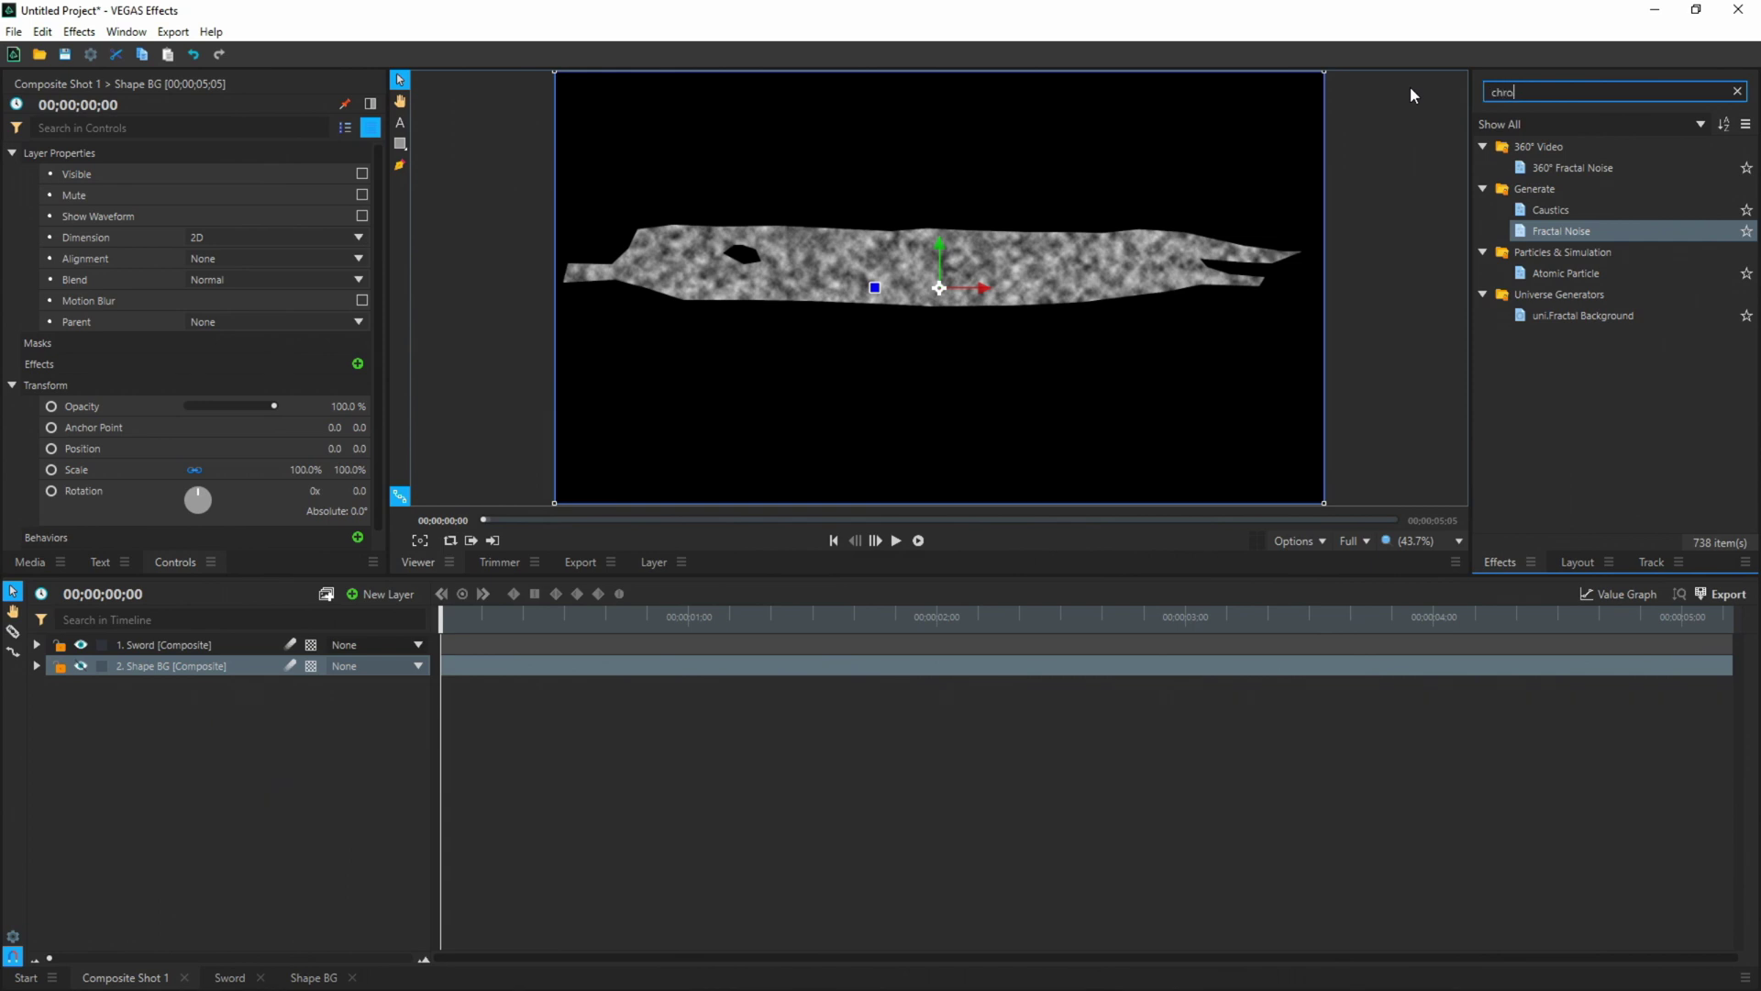
{"action": "left_click_drag", "start_coordinate": [1564, 167], "coordinate": [154, 642]}
{"action": "left_click", "coordinate": [147, 646]}
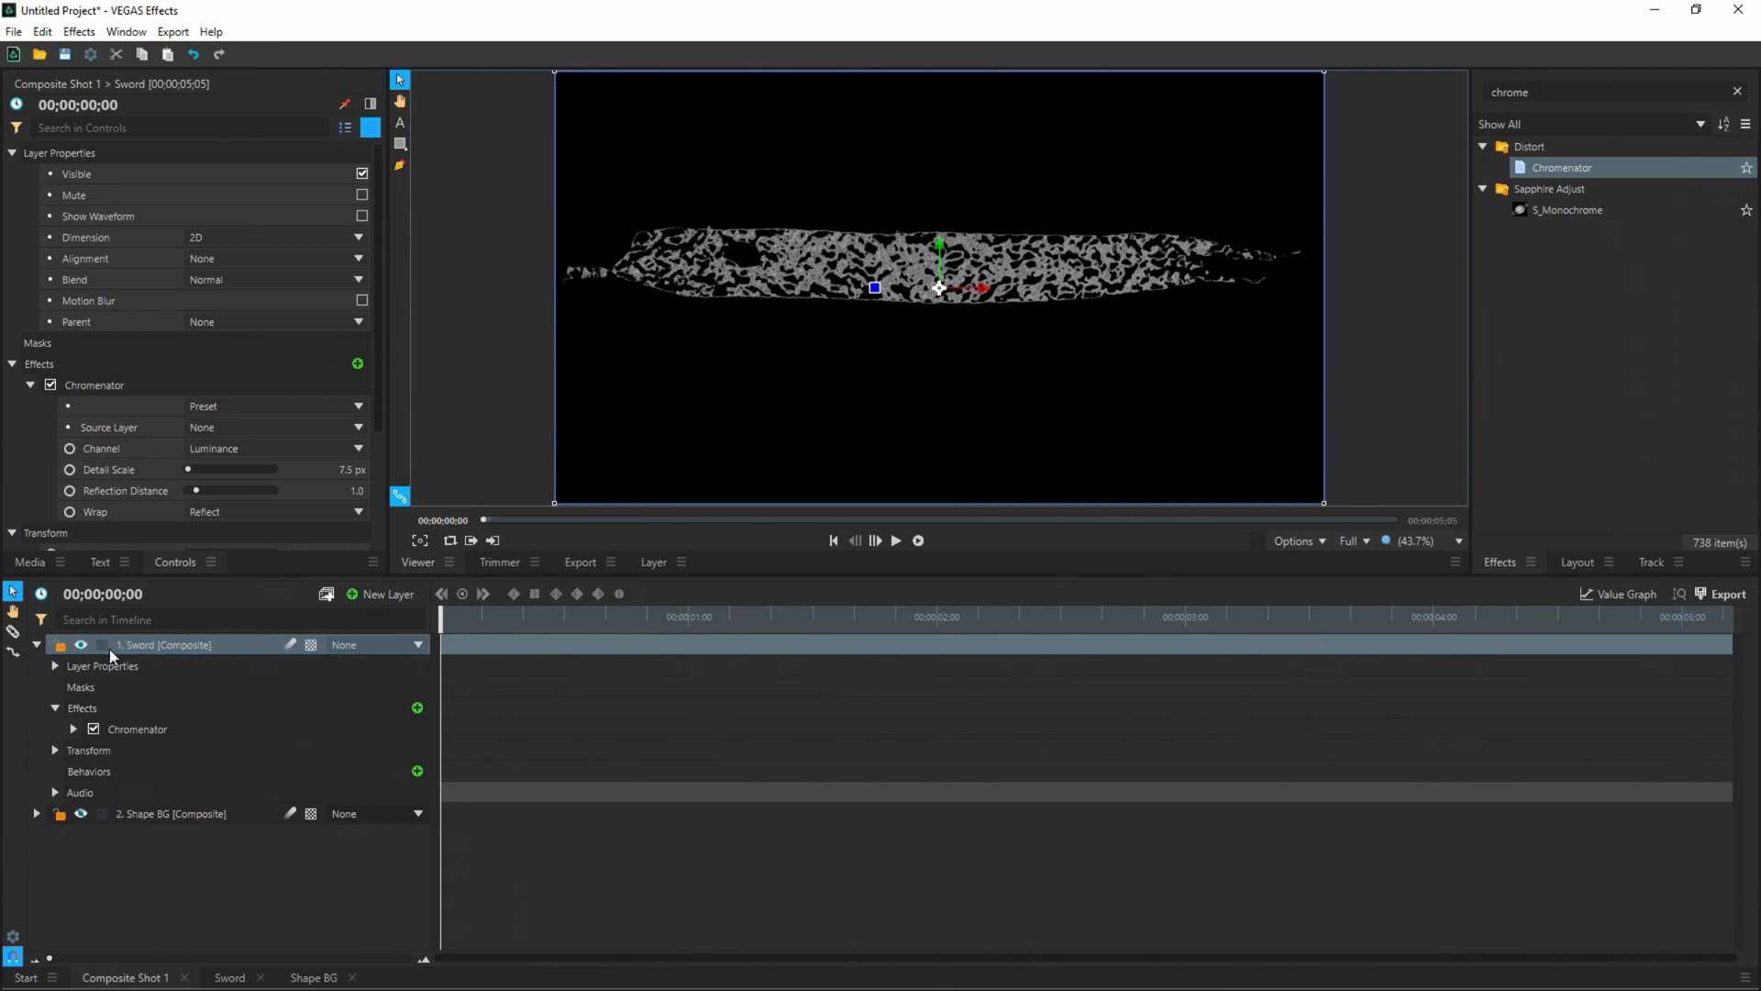
- In the Sword layer's Chromenator effect, set the Source Layer to Shape BG and the Reflection Distance to 1.5
{"action": "left_click", "coordinate": [74, 730]}
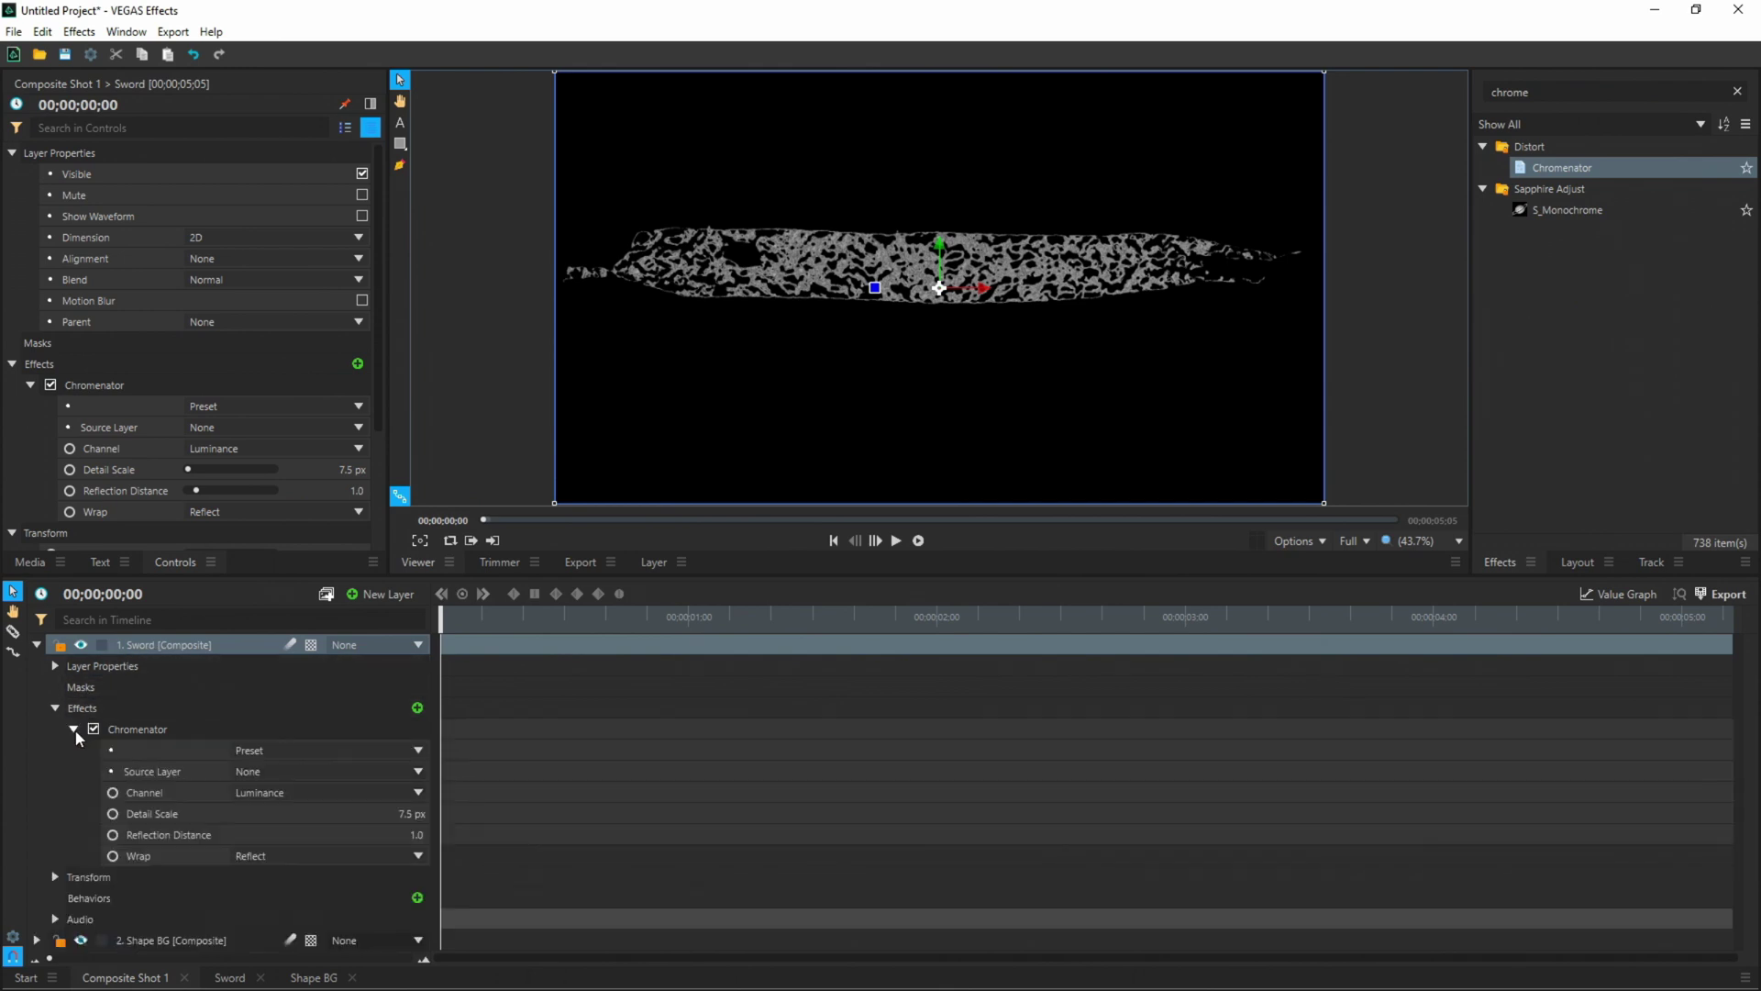
{"action": "left_click", "coordinate": [268, 770]}
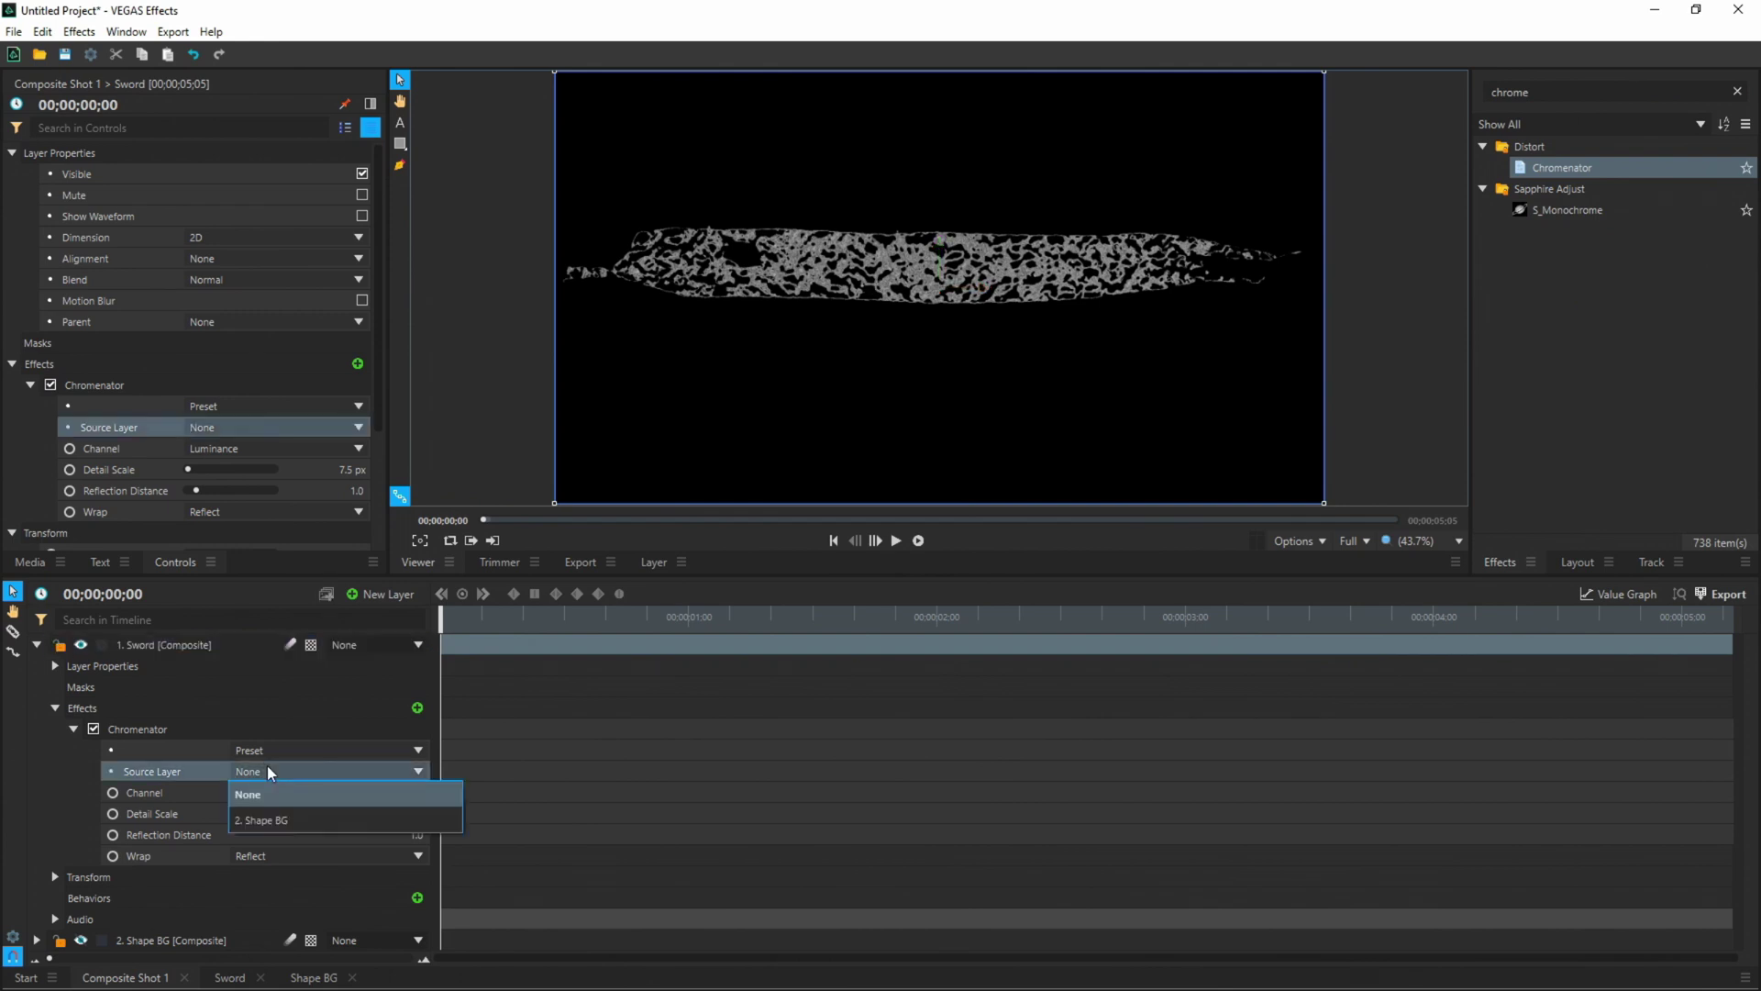
{"action": "left_click", "coordinate": [272, 820]}
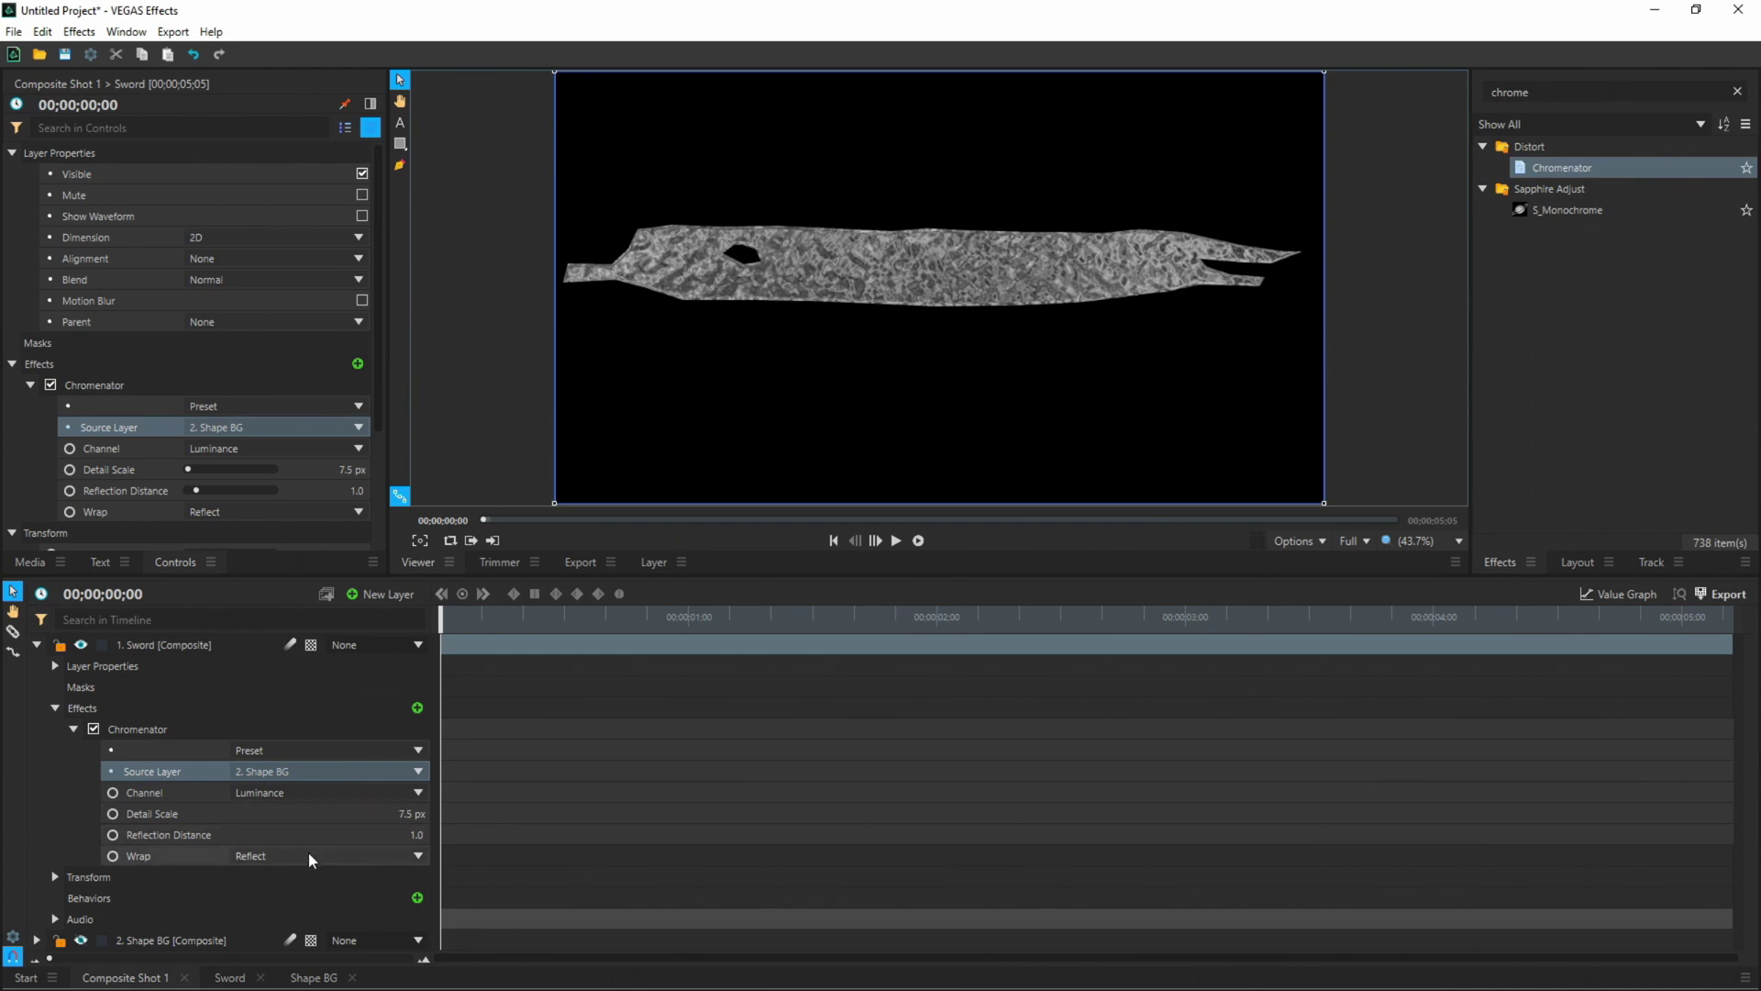
{"action": "left_click", "coordinate": [418, 837]}
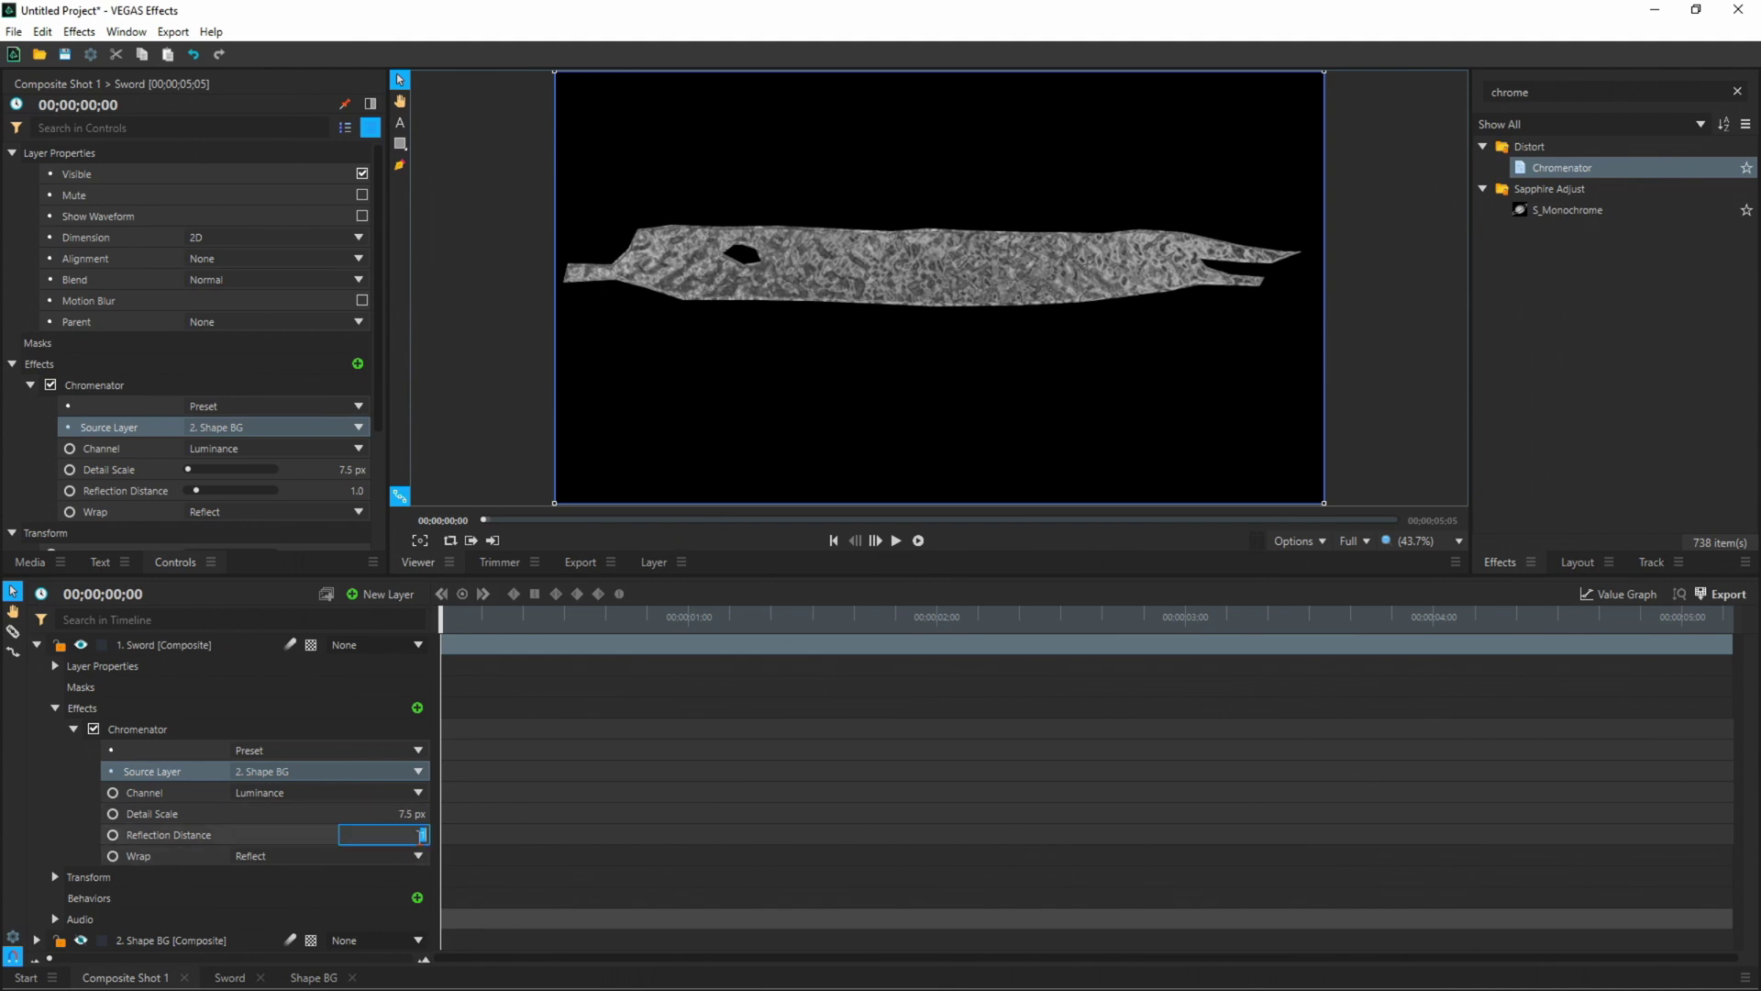
{"action": "type", "text": "1.5"}
{"action": "key", "text": "Return"}
- Apply the Energy Distortion effect to the Sword layer
{"action": "left_click", "coordinate": [1554, 91]}
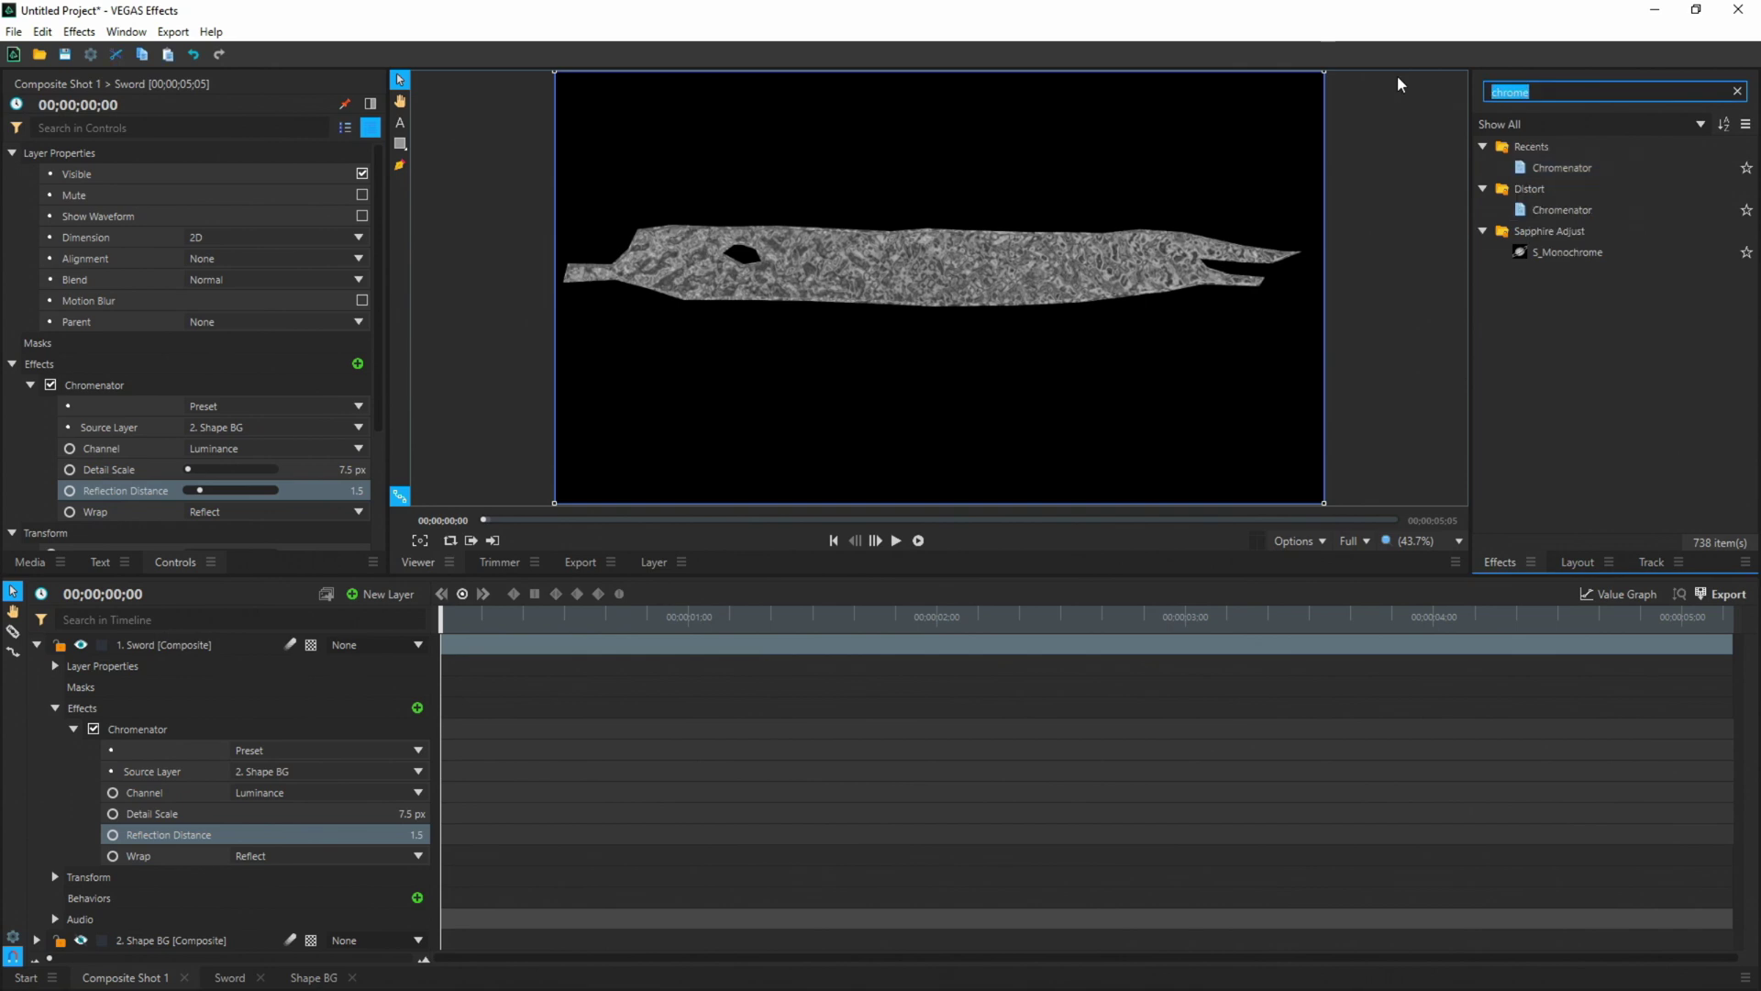
{"action": "type", "text": "energy"}
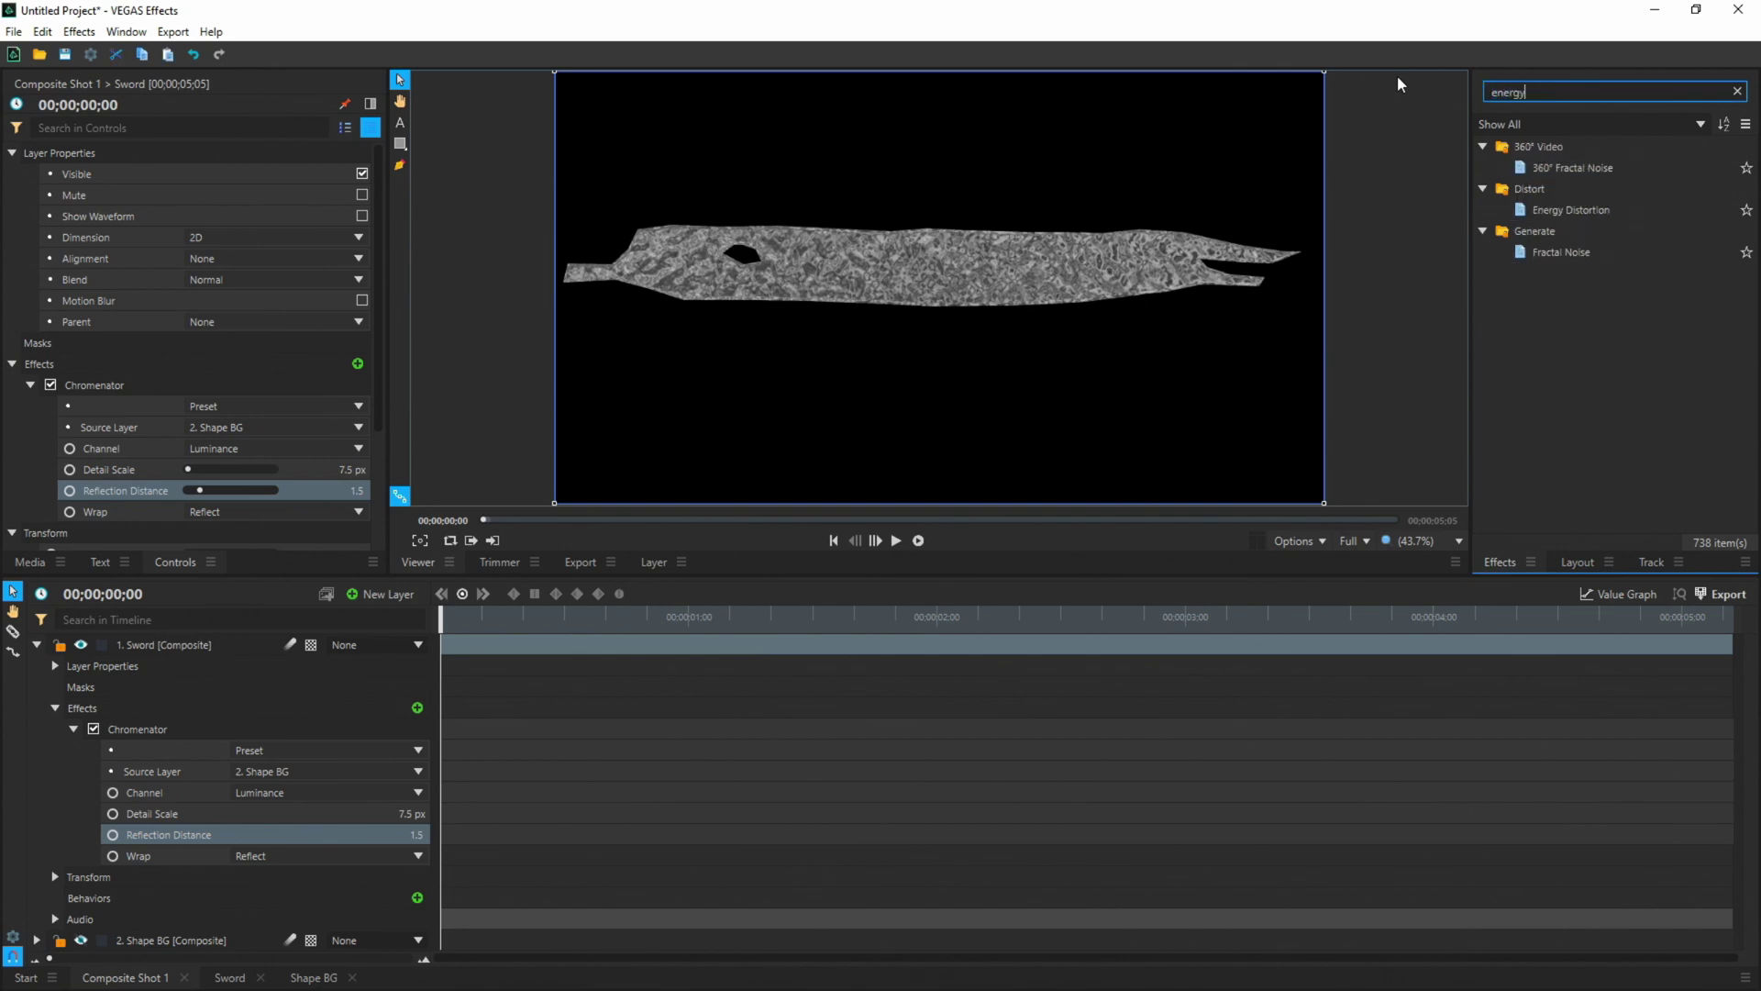
{"action": "left_click", "coordinate": [1587, 211]}
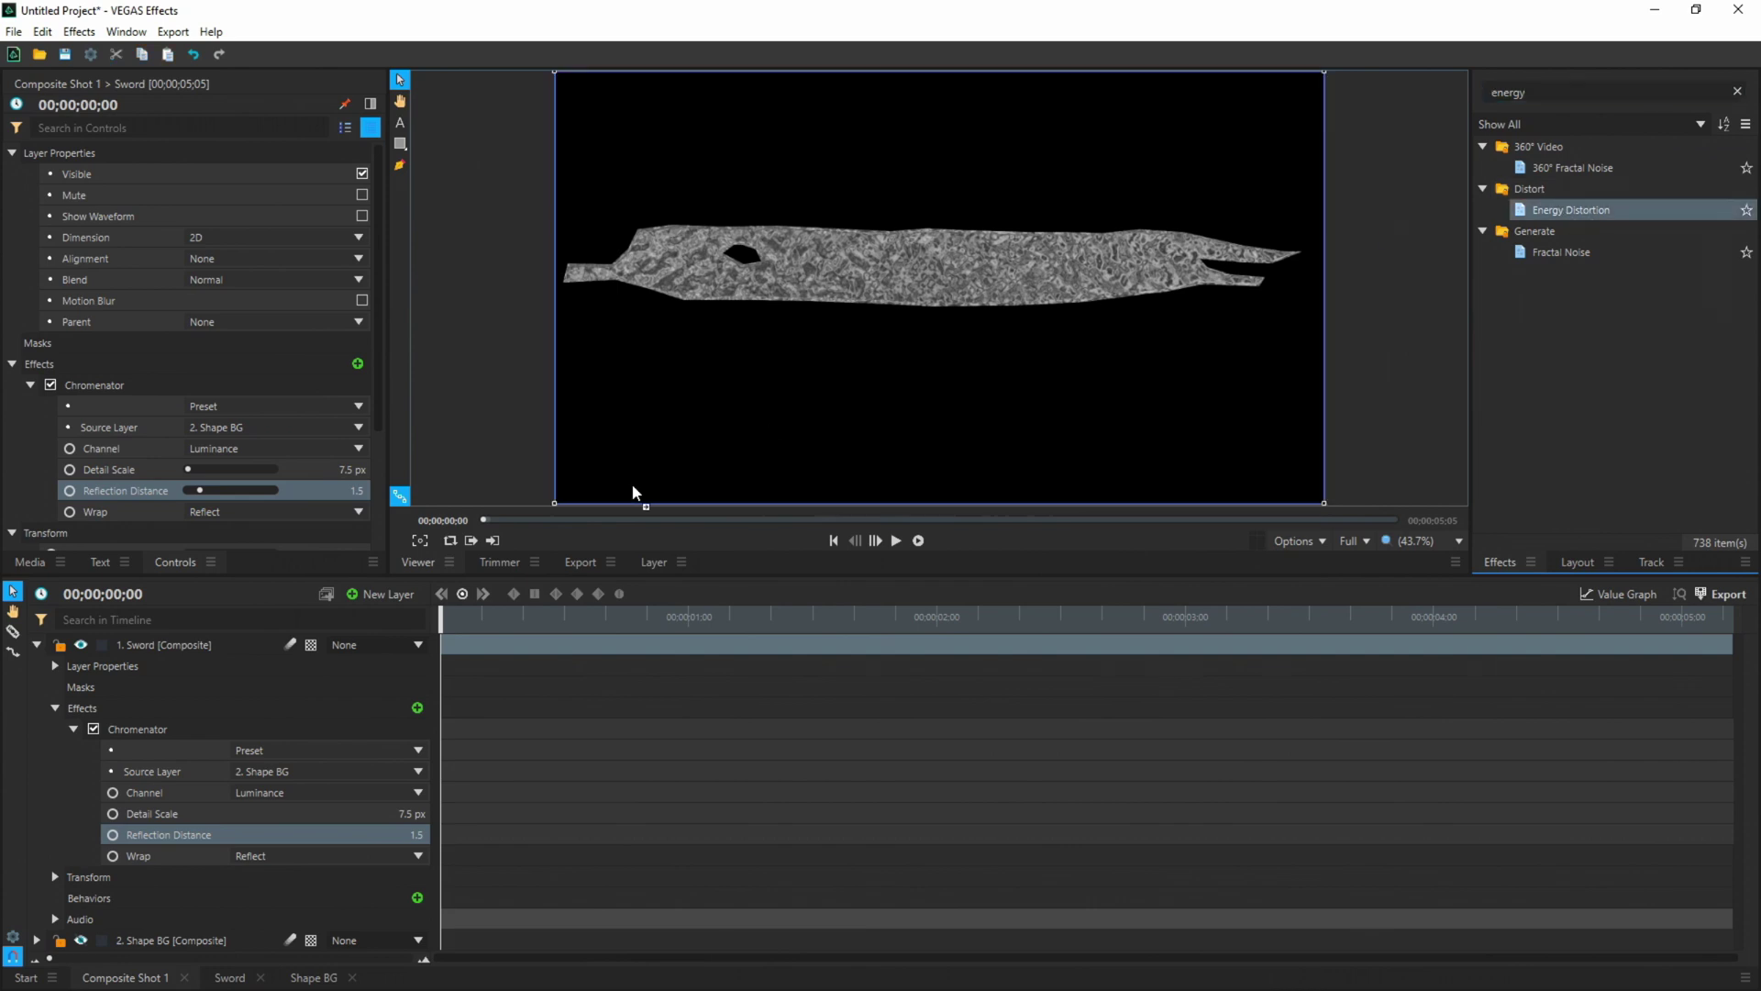
{"action": "left_click_drag", "start_coordinate": [181, 645], "coordinate": [181, 647]}
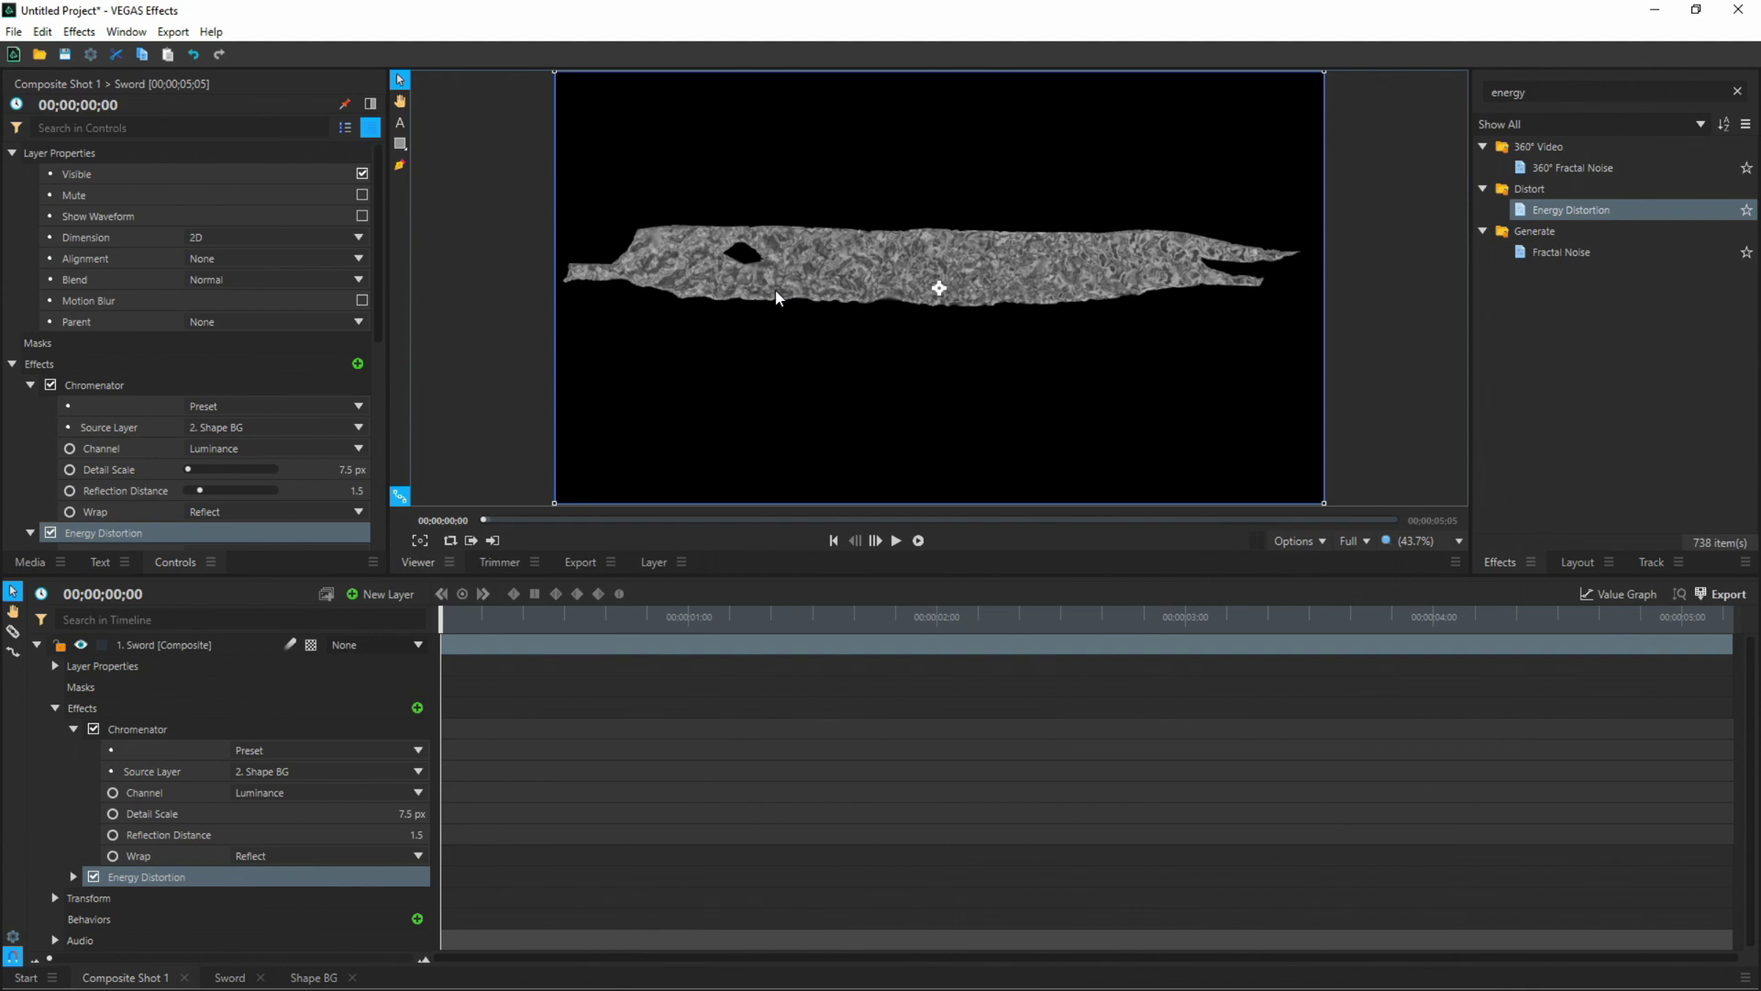
- Set the Mask of the Sword layer's Energy Distortion effect to the Shape BG layer
{"action": "left_click", "coordinate": [74, 730]}
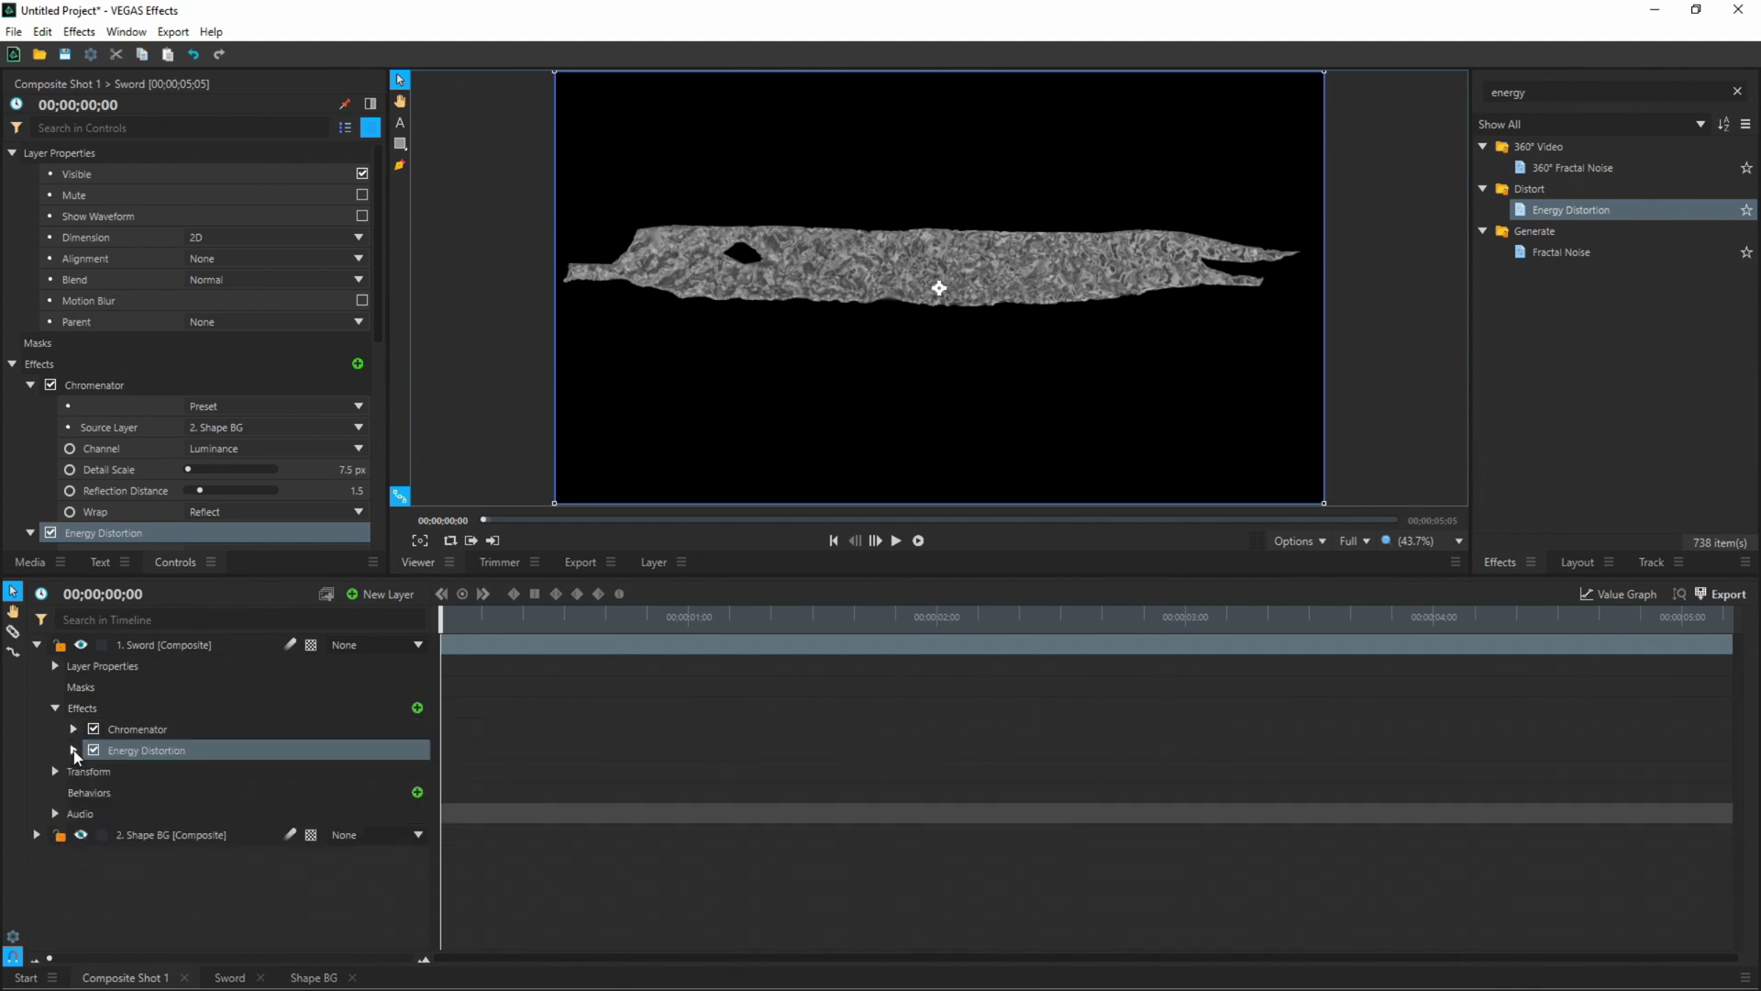
{"action": "left_click", "coordinate": [74, 750]}
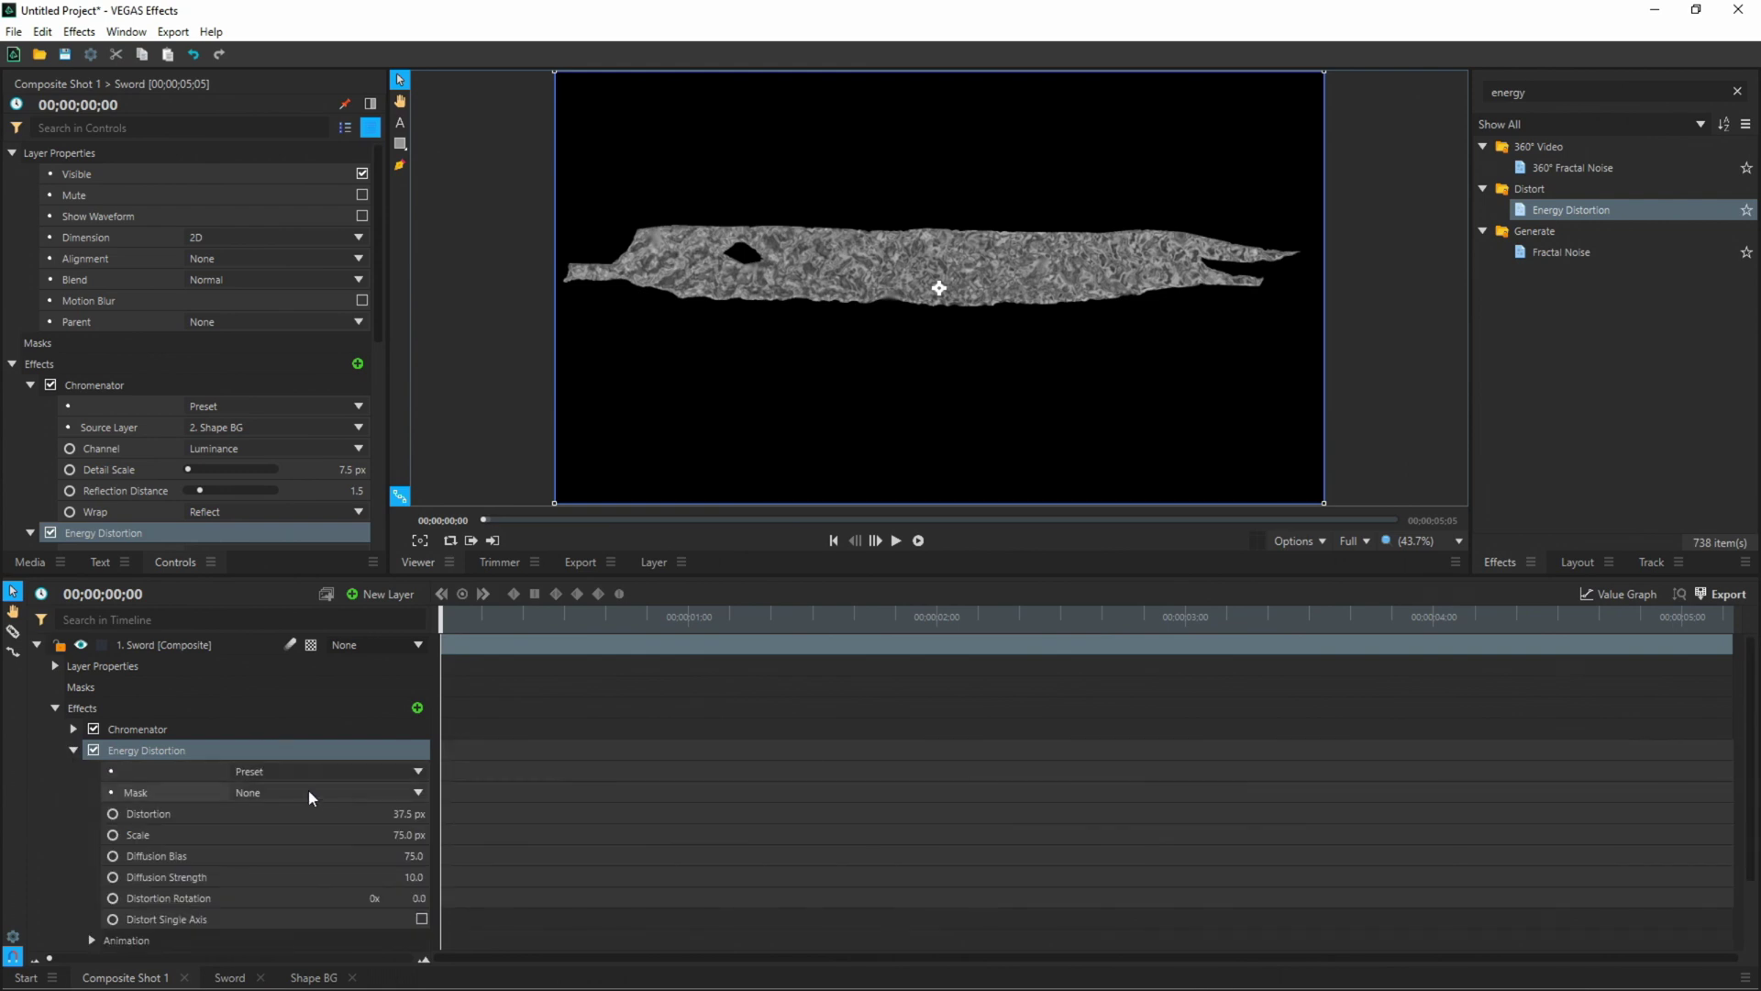
{"action": "left_click", "coordinate": [277, 790]}
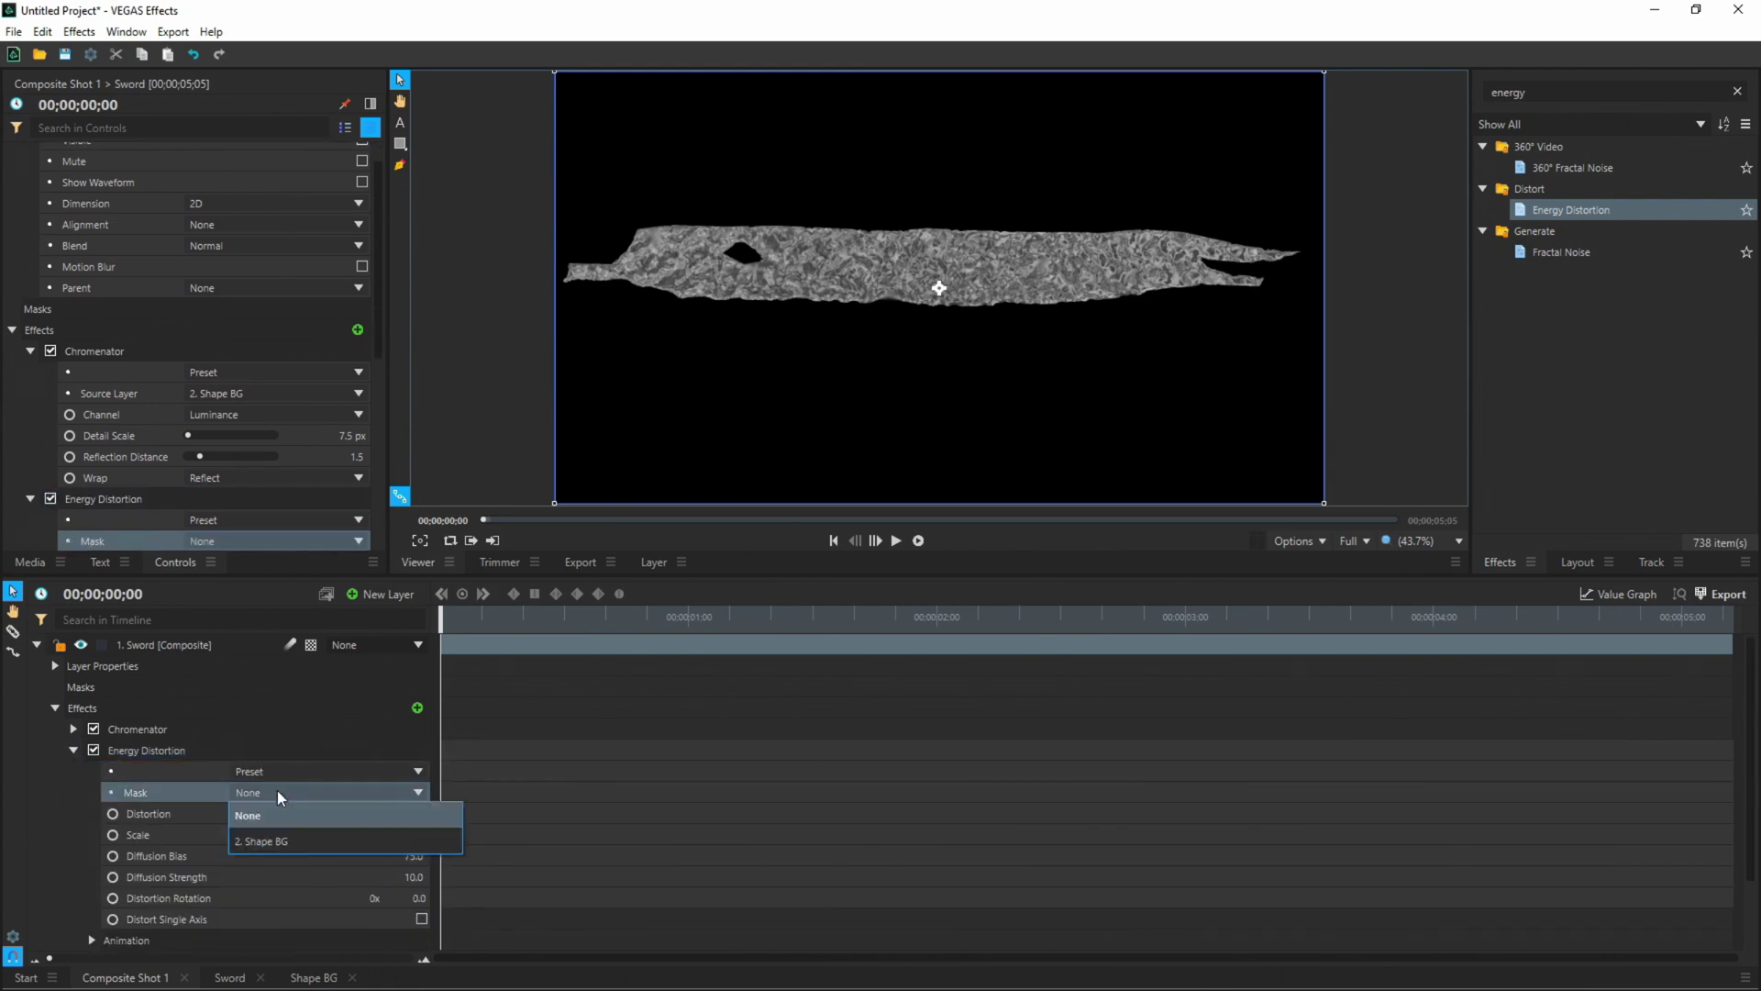
{"action": "left_click", "coordinate": [280, 842]}
- Set the Distortion amount of the Energy Distortion effect to 50 px
{"action": "scroll", "coordinate": [750, 244], "scroll_direction": "up", "scroll_amount": 5}
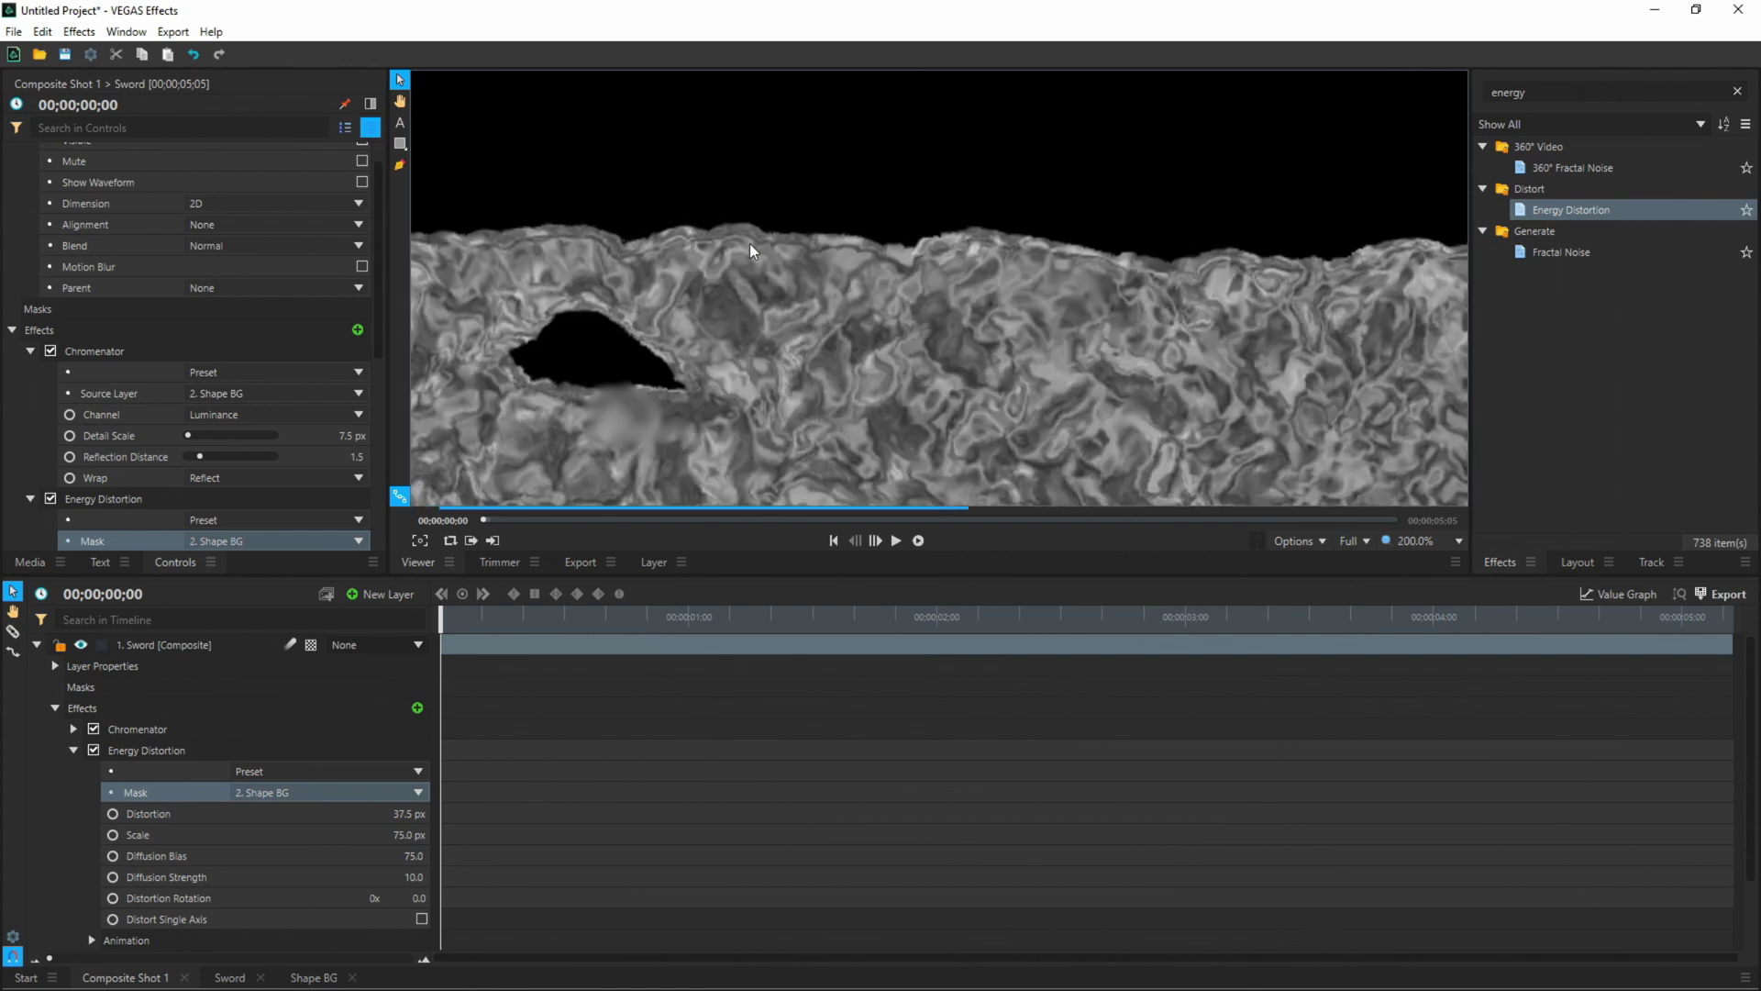
{"action": "scroll", "coordinate": [741, 240], "scroll_direction": "down", "scroll_amount": 4}
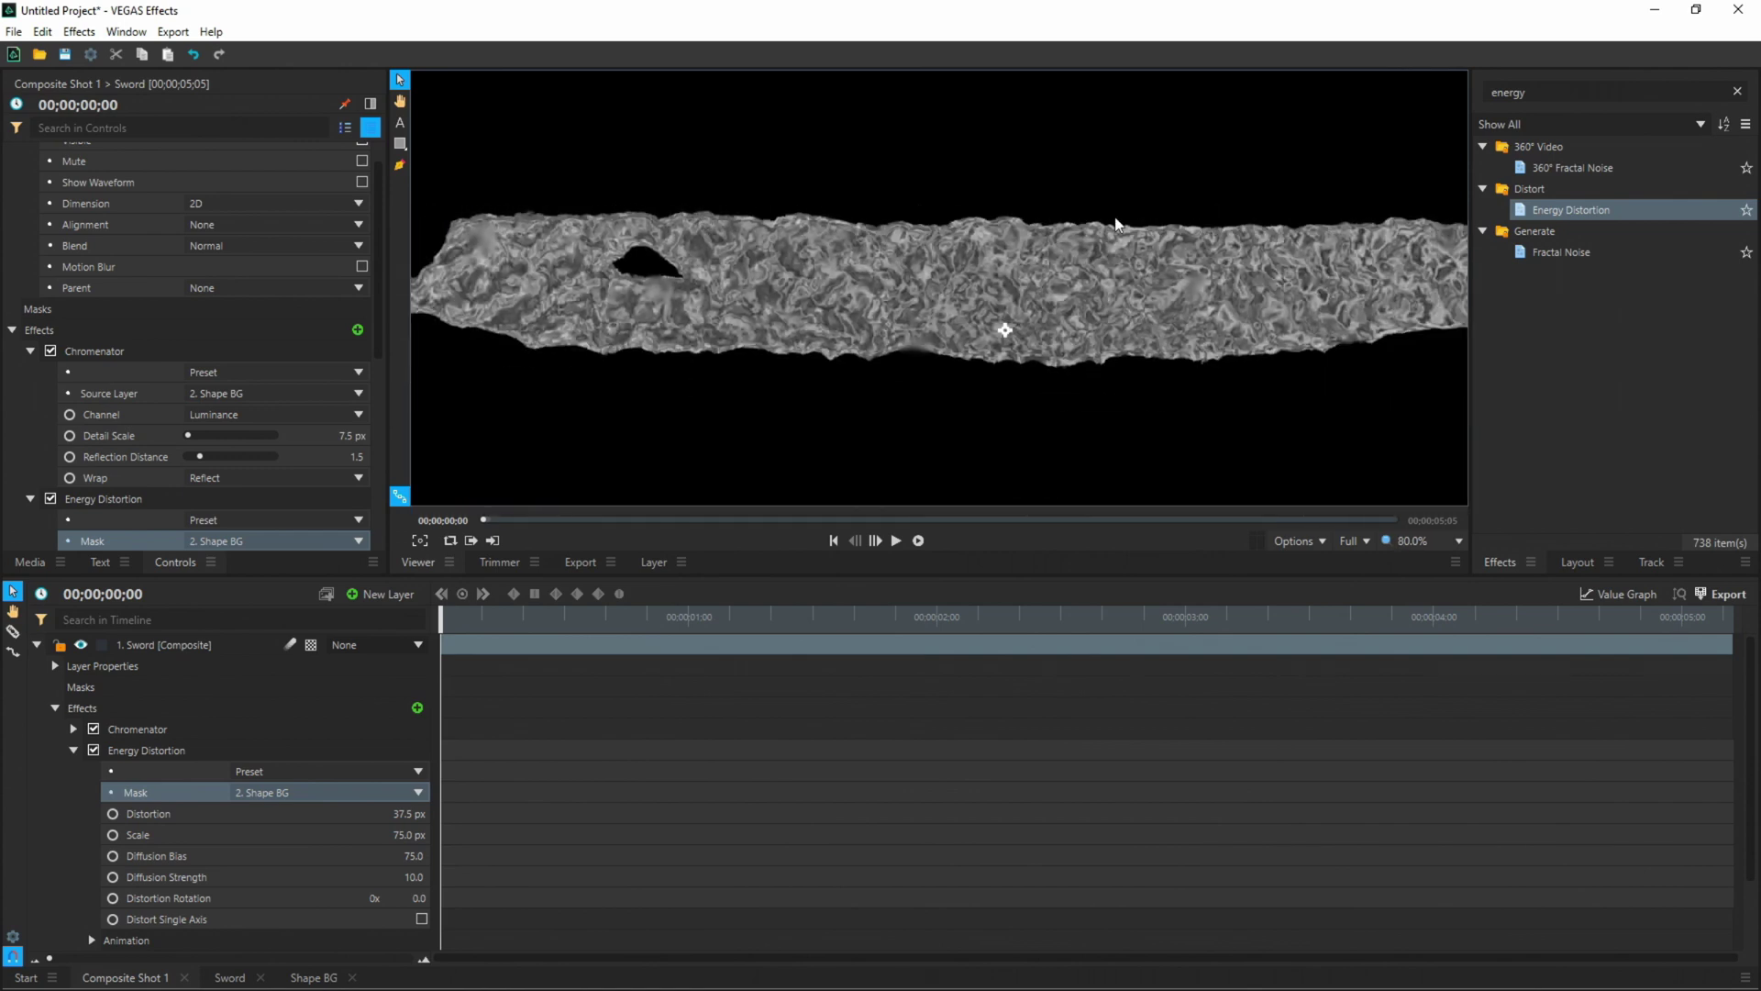
{"action": "scroll", "coordinate": [819, 217], "scroll_direction": "down", "scroll_amount": 1}
{"action": "mouse_move", "coordinate": [444, 622]}
{"action": "left_mouse_down"}
{"action": "mouse_move", "coordinate": [1275, 631]}
{"action": "mouse_move", "coordinate": [442, 627]}
{"action": "left_mouse_up"}
{"action": "left_click", "coordinate": [408, 814]}
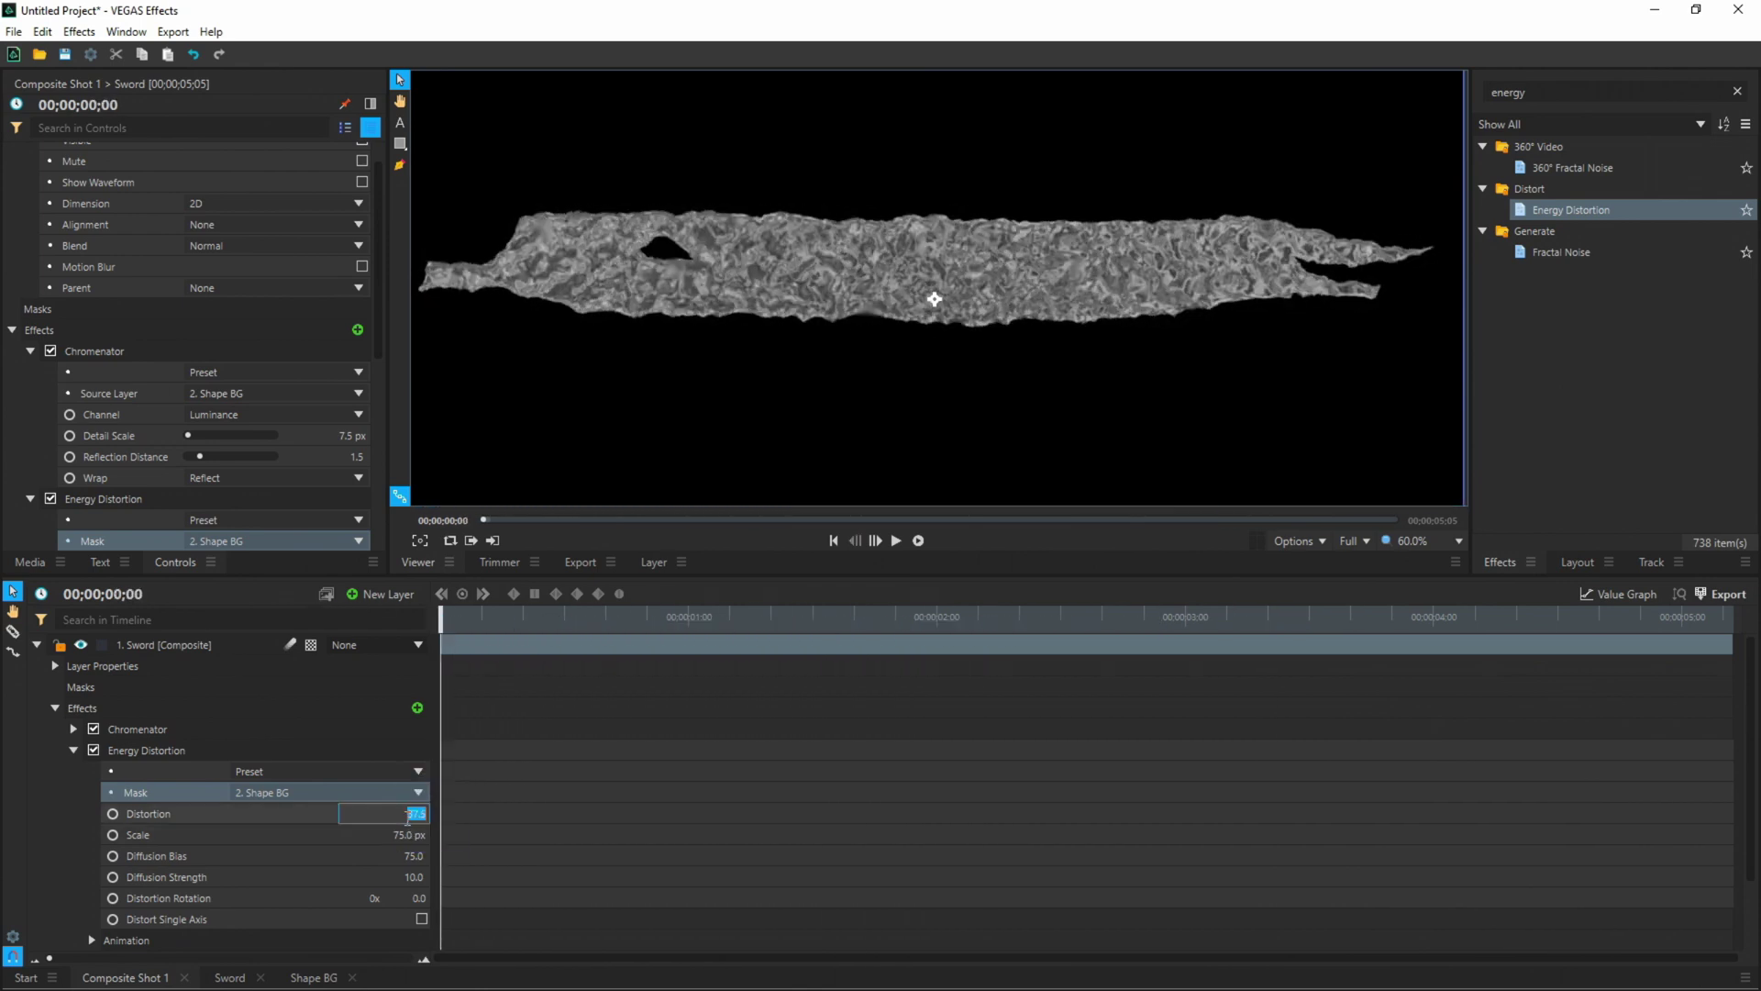
{"action": "type", "text": "50"}
{"action": "key", "text": "Return"}
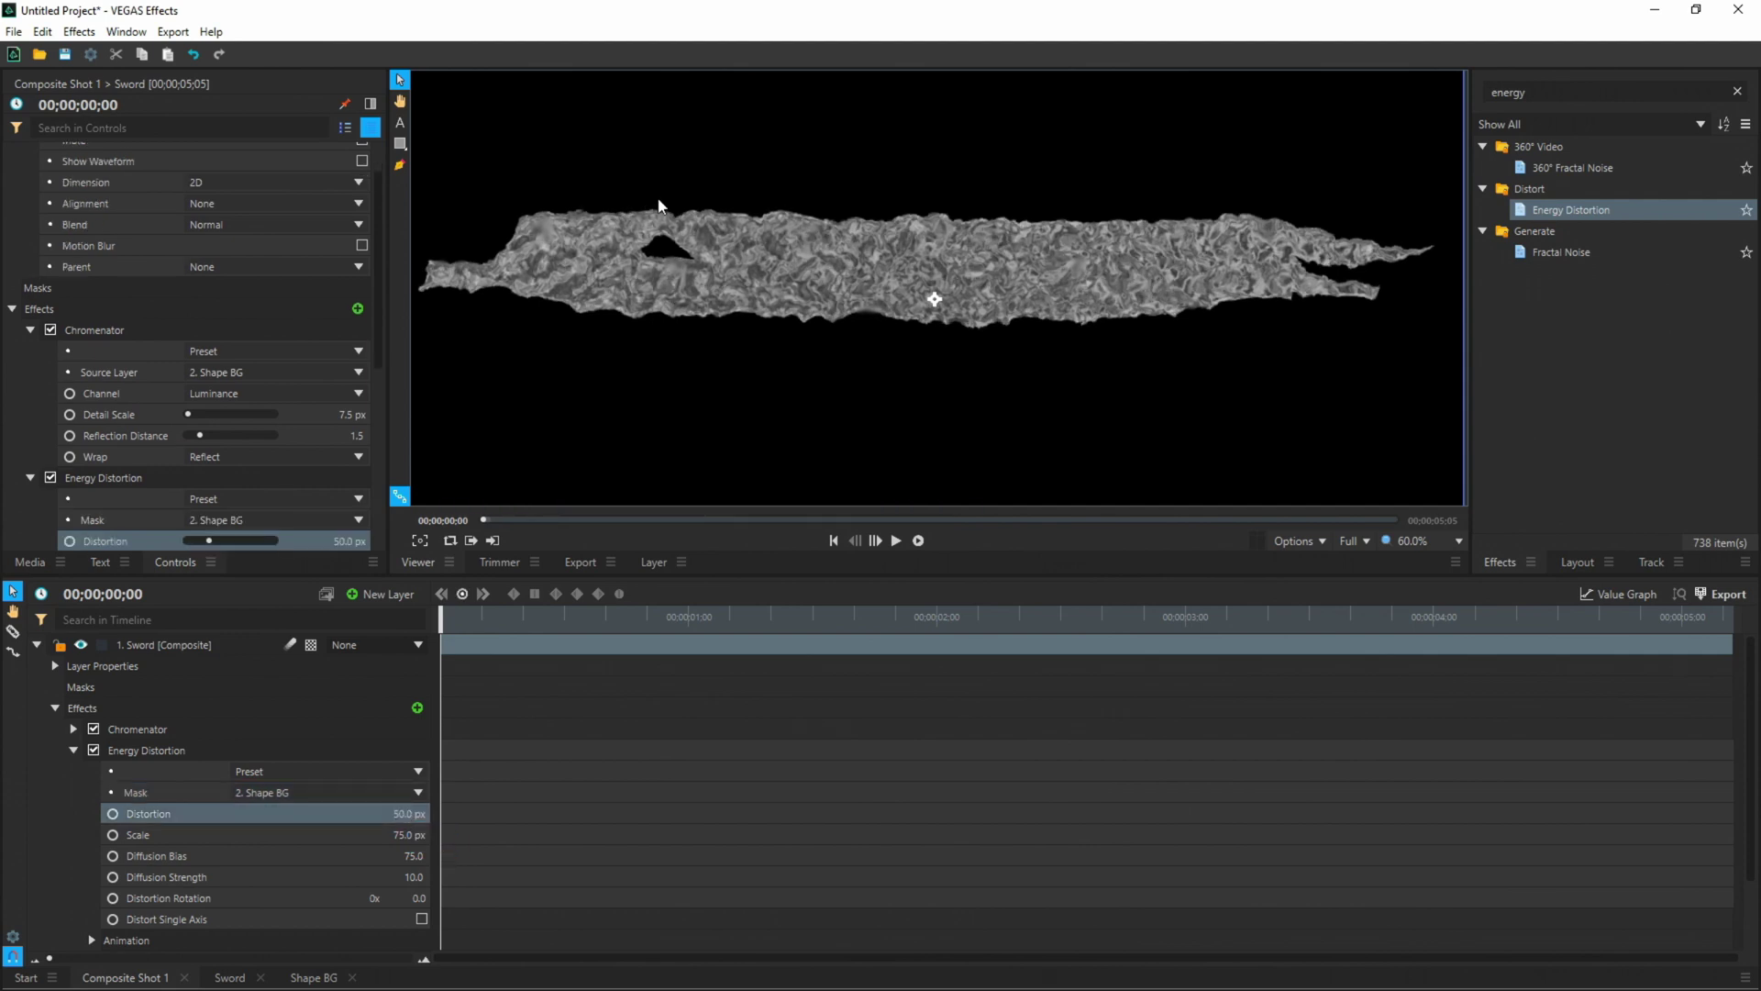
- In the Energy Distortion animation settings, set Wind Speed to 0.1 px/s and Noise Speed to 0.50
{"action": "scroll", "coordinate": [94, 835], "scroll_direction": "down", "scroll_amount": 2}
{"action": "left_click", "coordinate": [93, 834]}
{"action": "left_click", "coordinate": [410, 878]}
{"action": "type", "text": "0.1"}
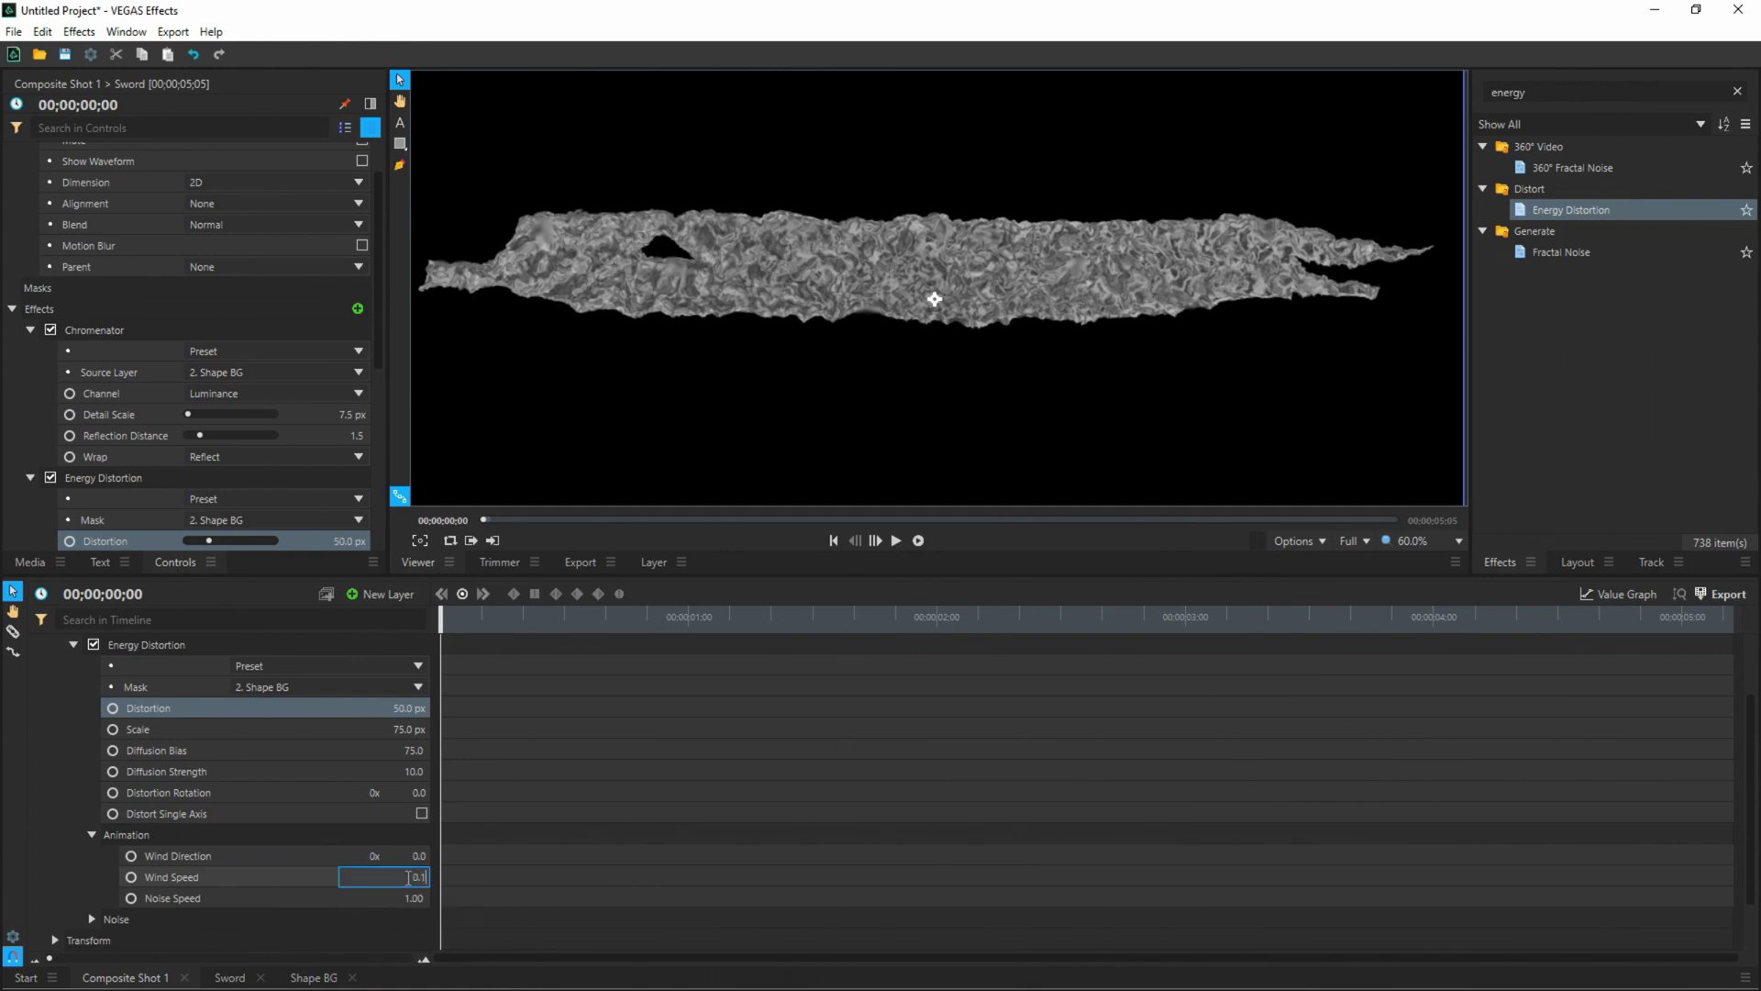
{"action": "key", "text": "Return"}
{"action": "left_click", "coordinate": [412, 898]}
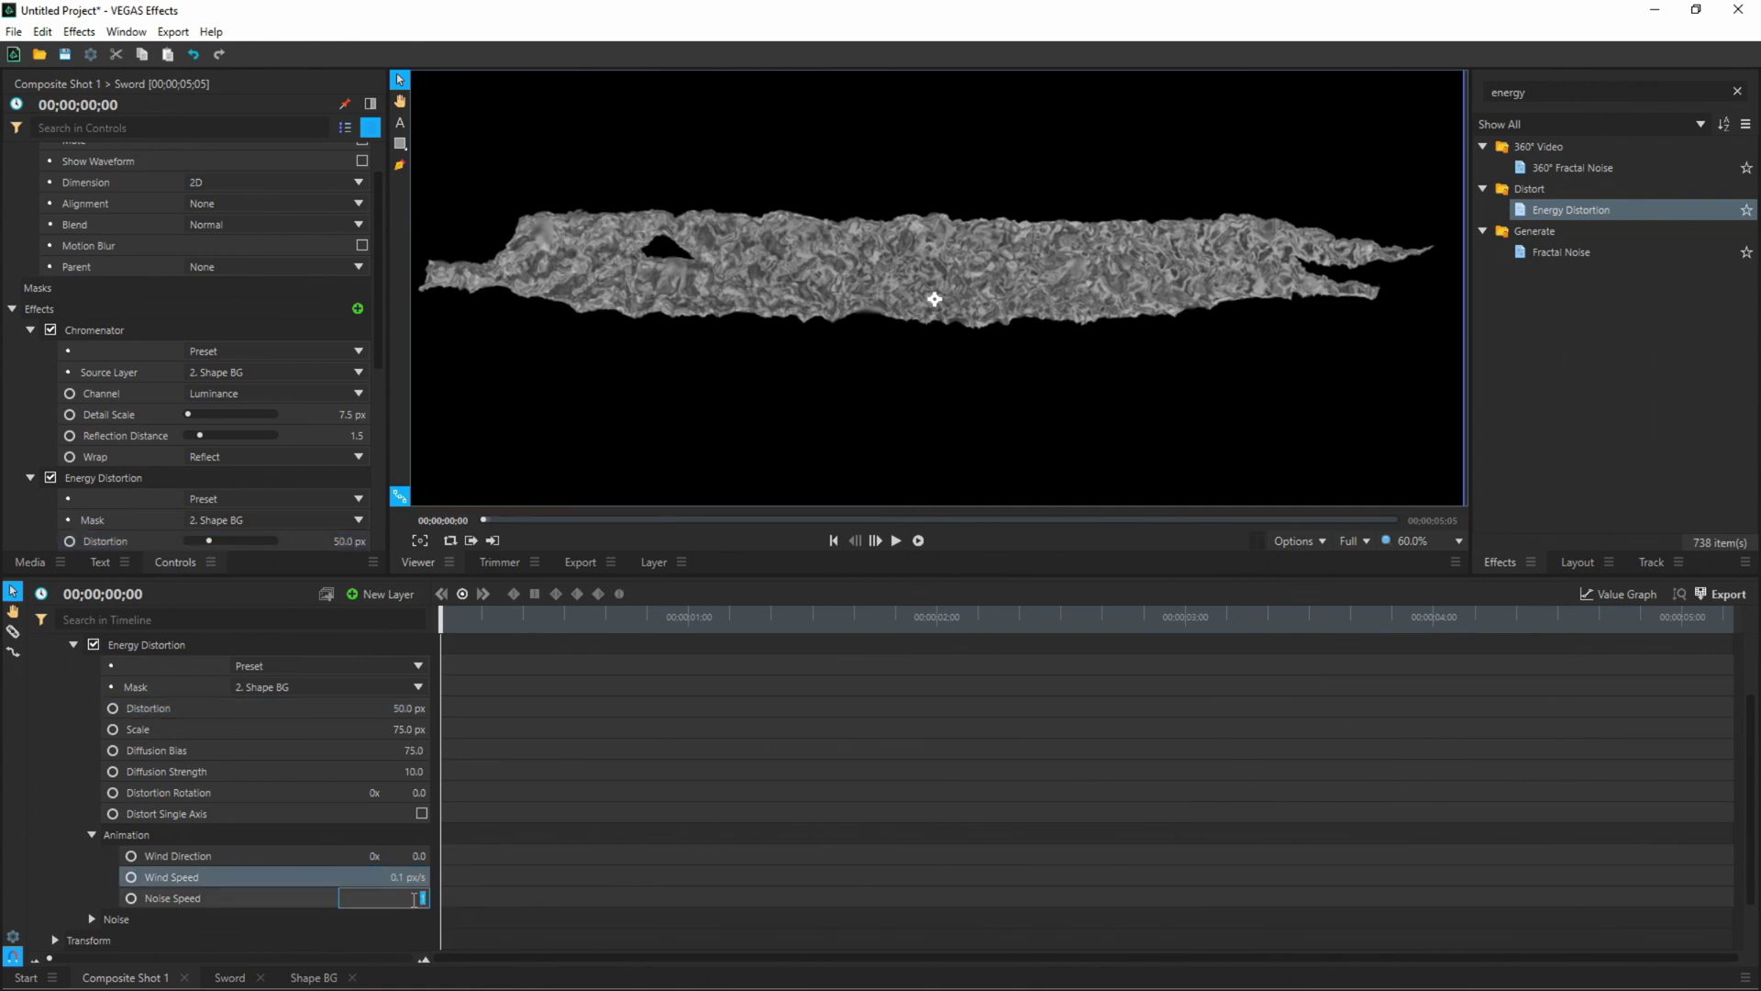
{"action": "type", "text": "0.5"}
{"action": "key", "text": "Return"}
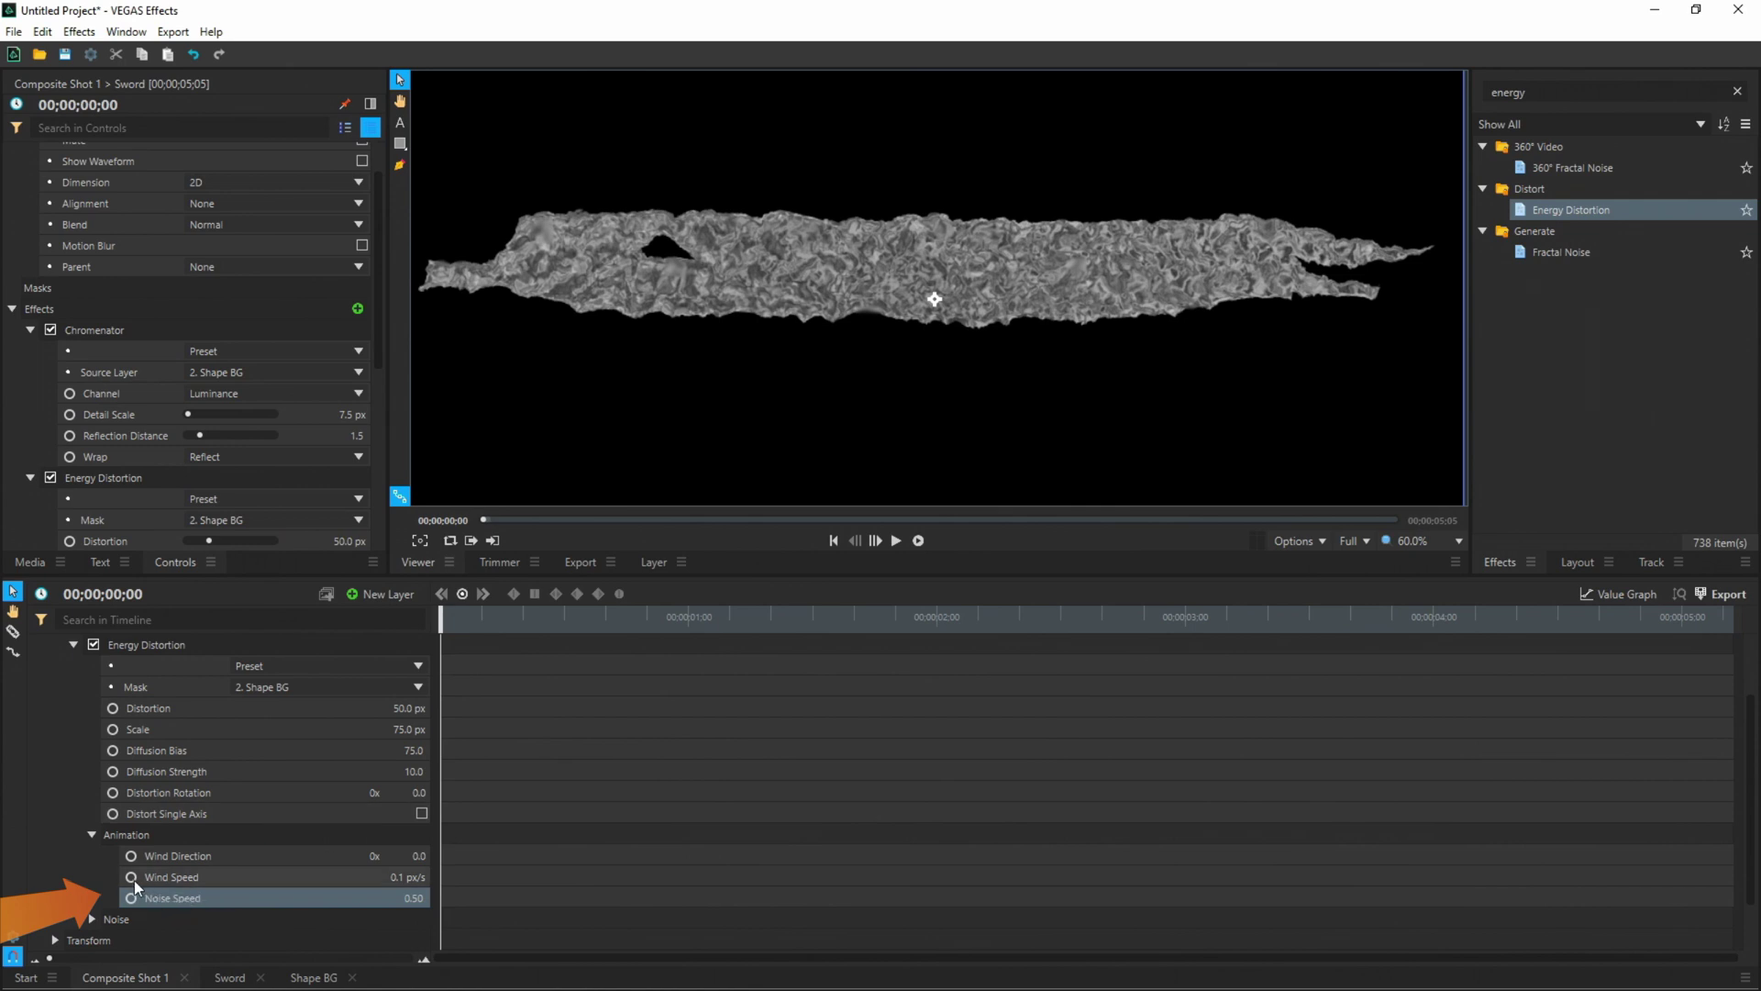
- Keyframe Energy Distortion's Wind Speed and Noise Speed at the start of the timeline, and set both to 0 at 00;00;02;12
{"action": "left_click", "coordinate": [132, 899]}
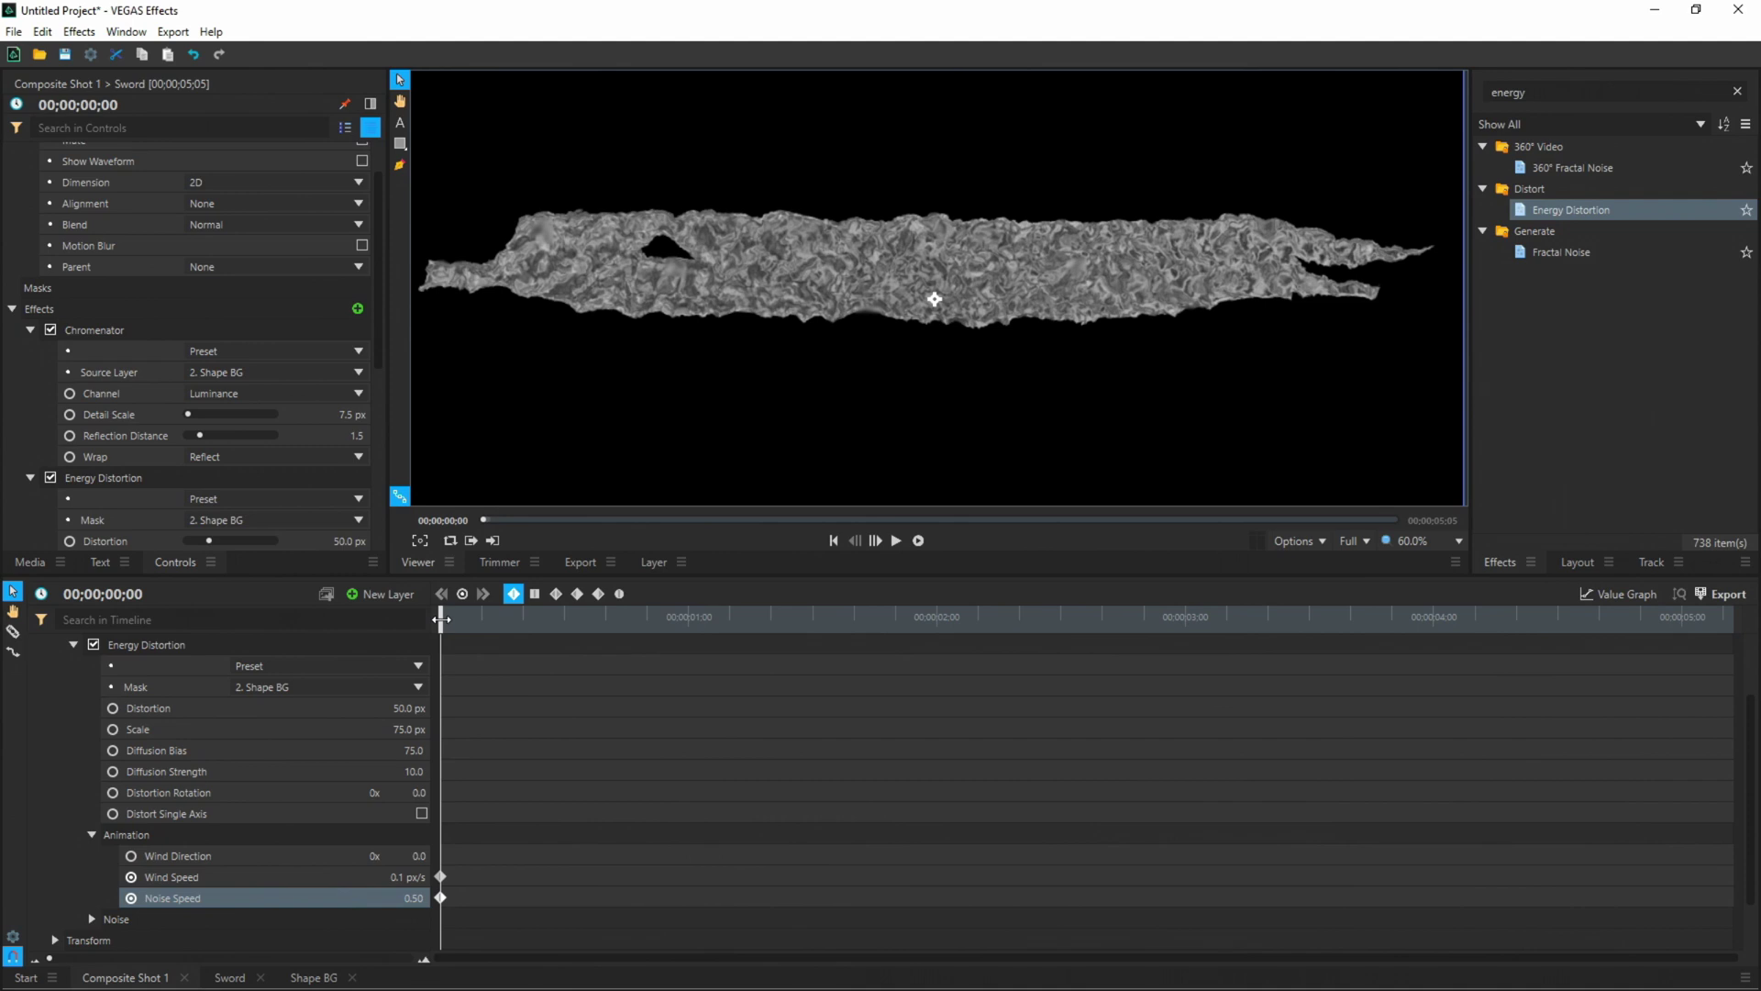
{"action": "left_click_drag", "start_coordinate": [441, 619], "coordinate": [999, 632]}
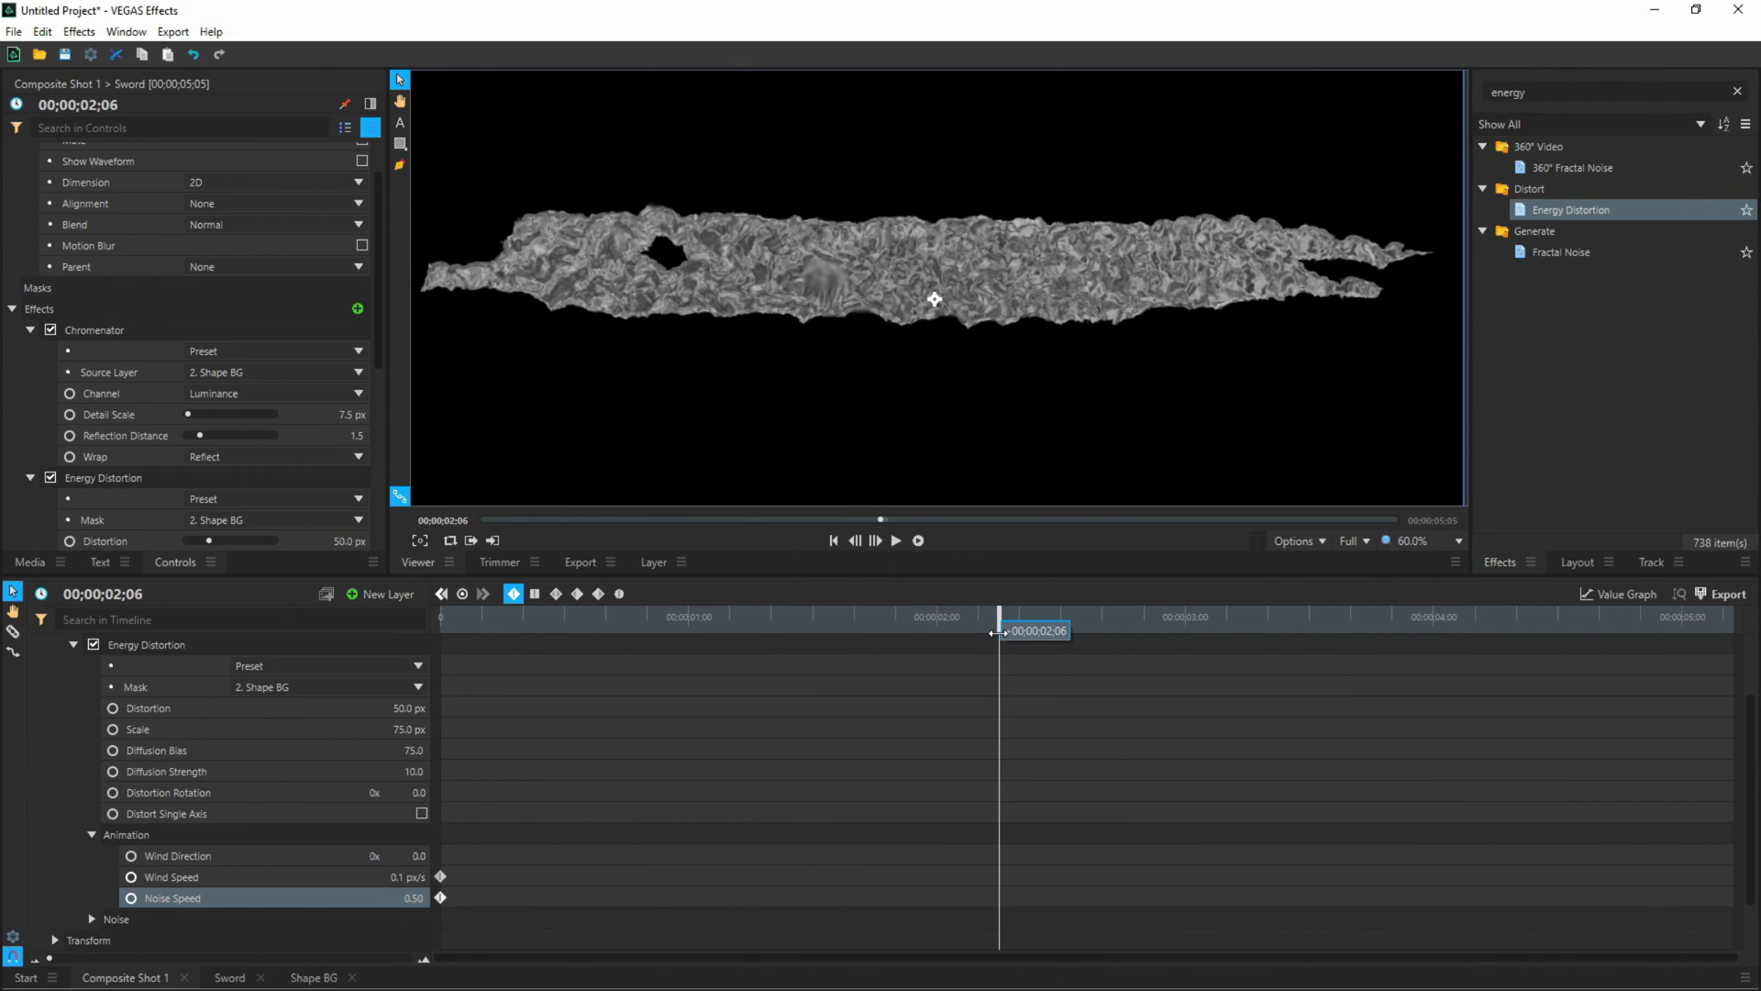
{"action": "left_click_drag", "start_coordinate": [999, 631], "coordinate": [1062, 625]}
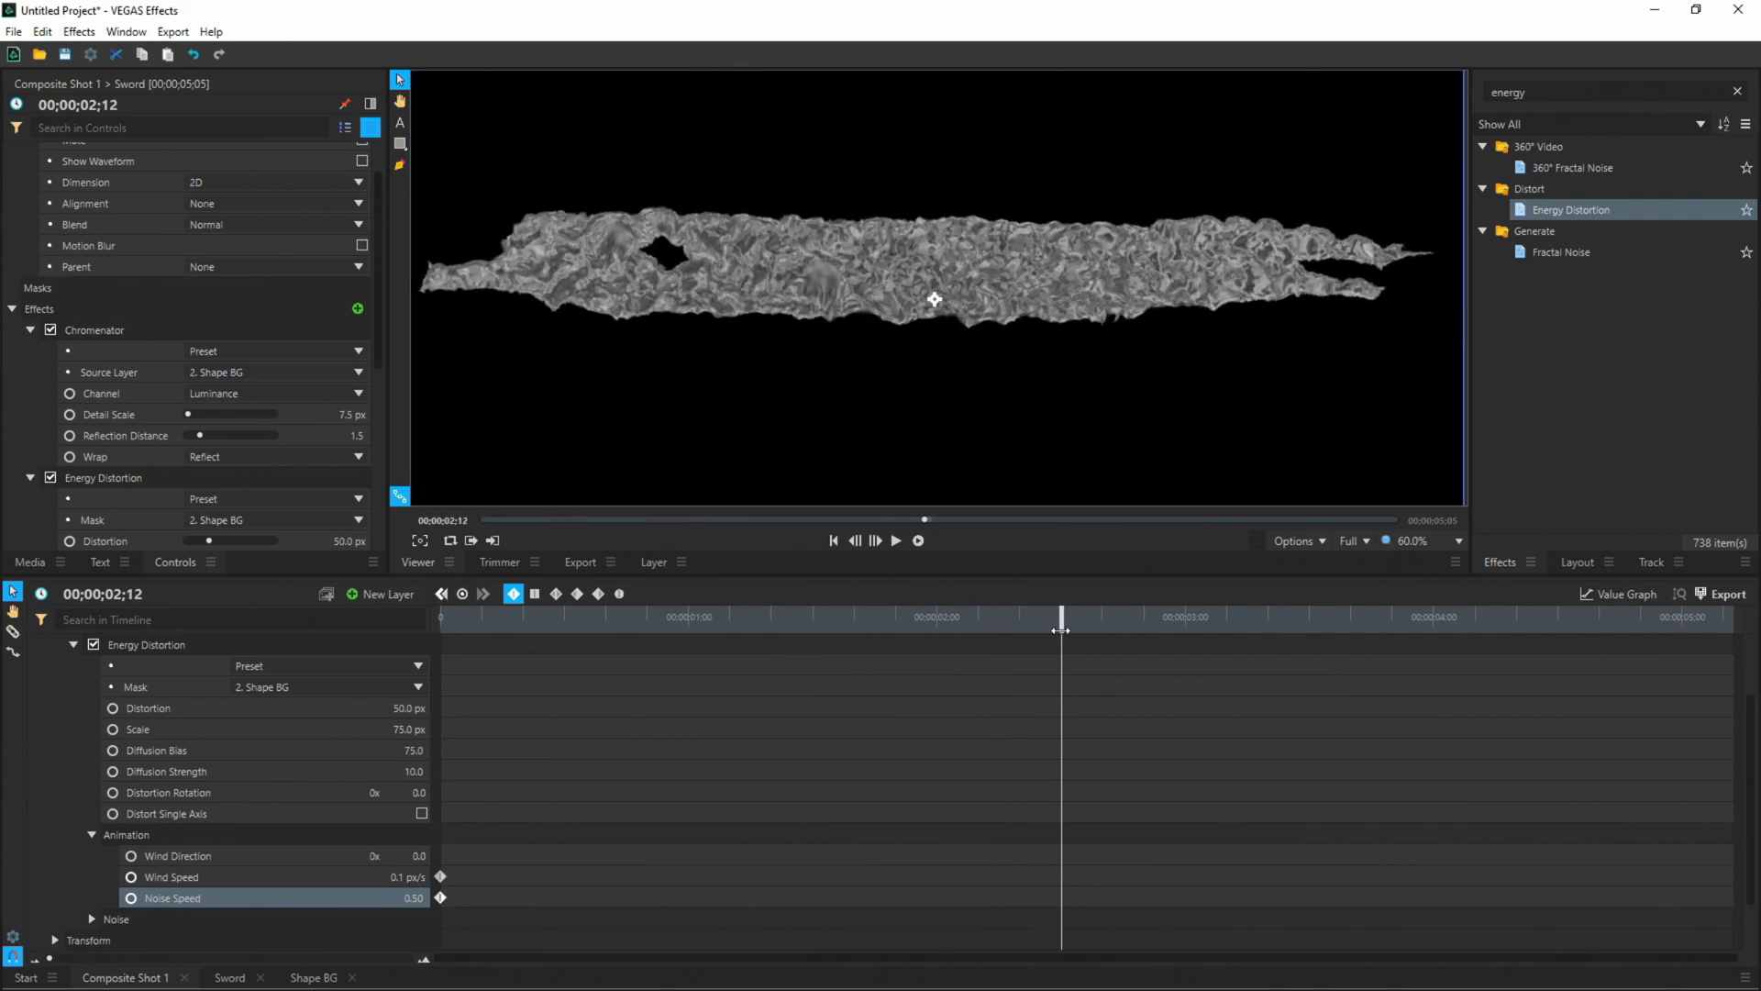
{"action": "left_click", "coordinate": [404, 876]}
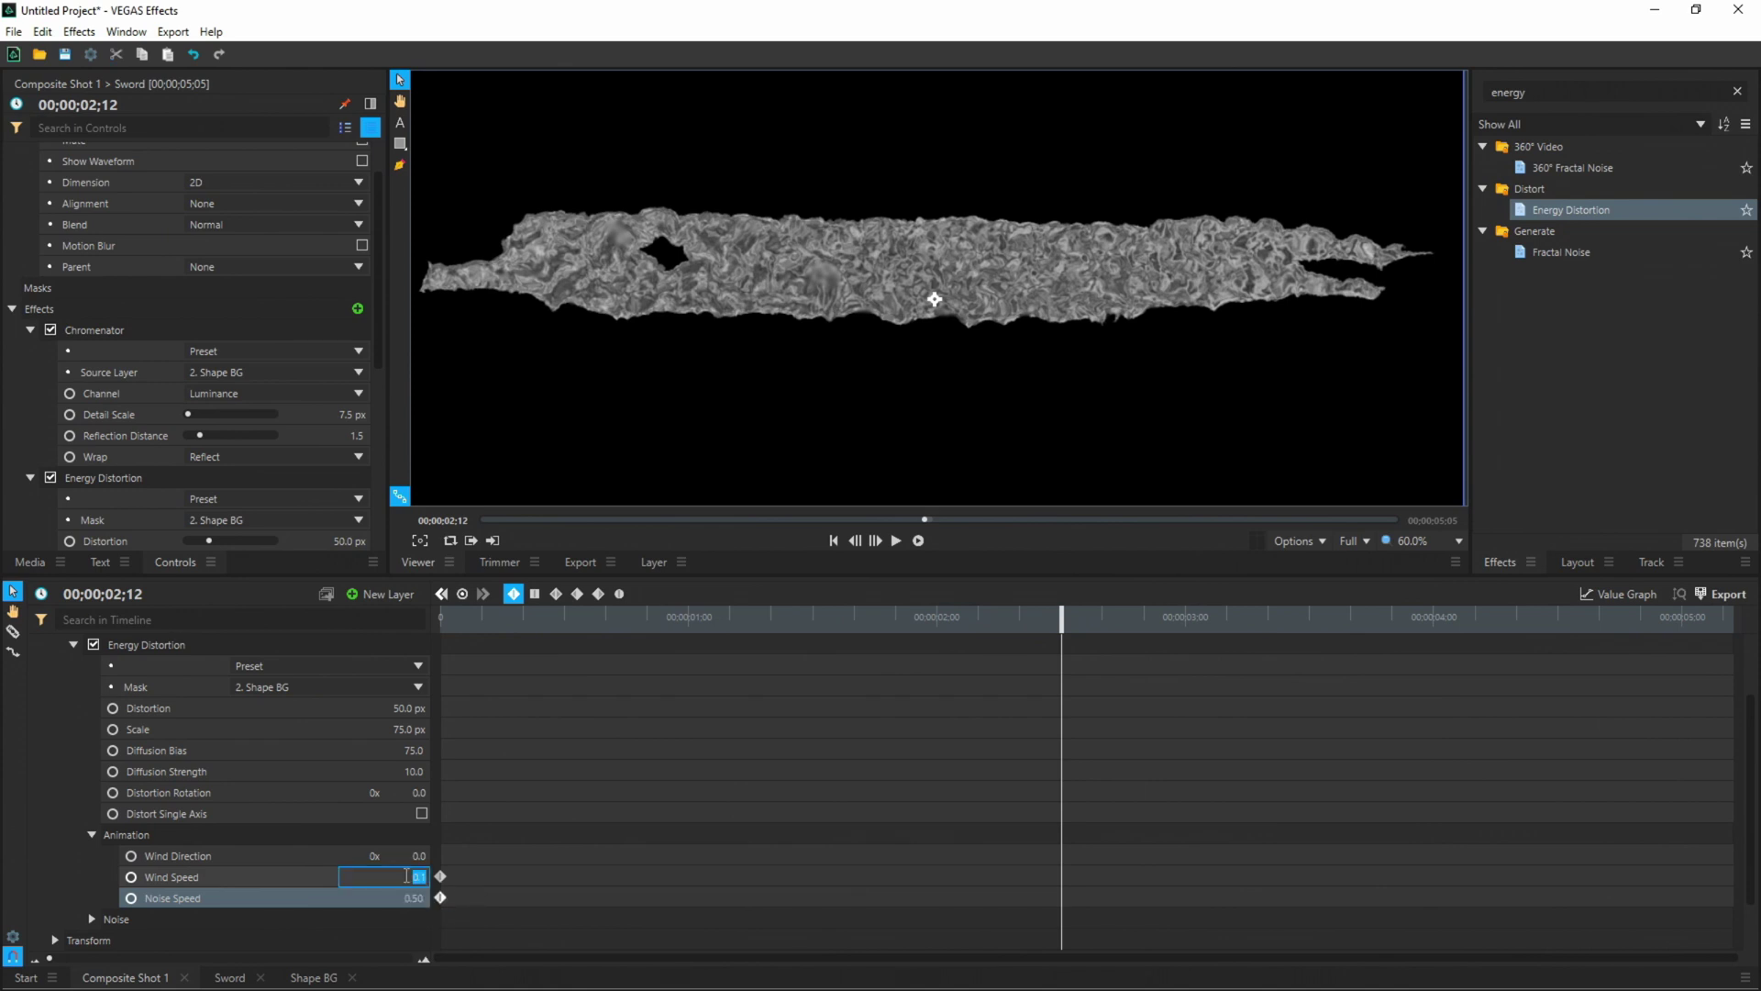
{"action": "type", "text": "0"}
{"action": "key", "text": "Return"}
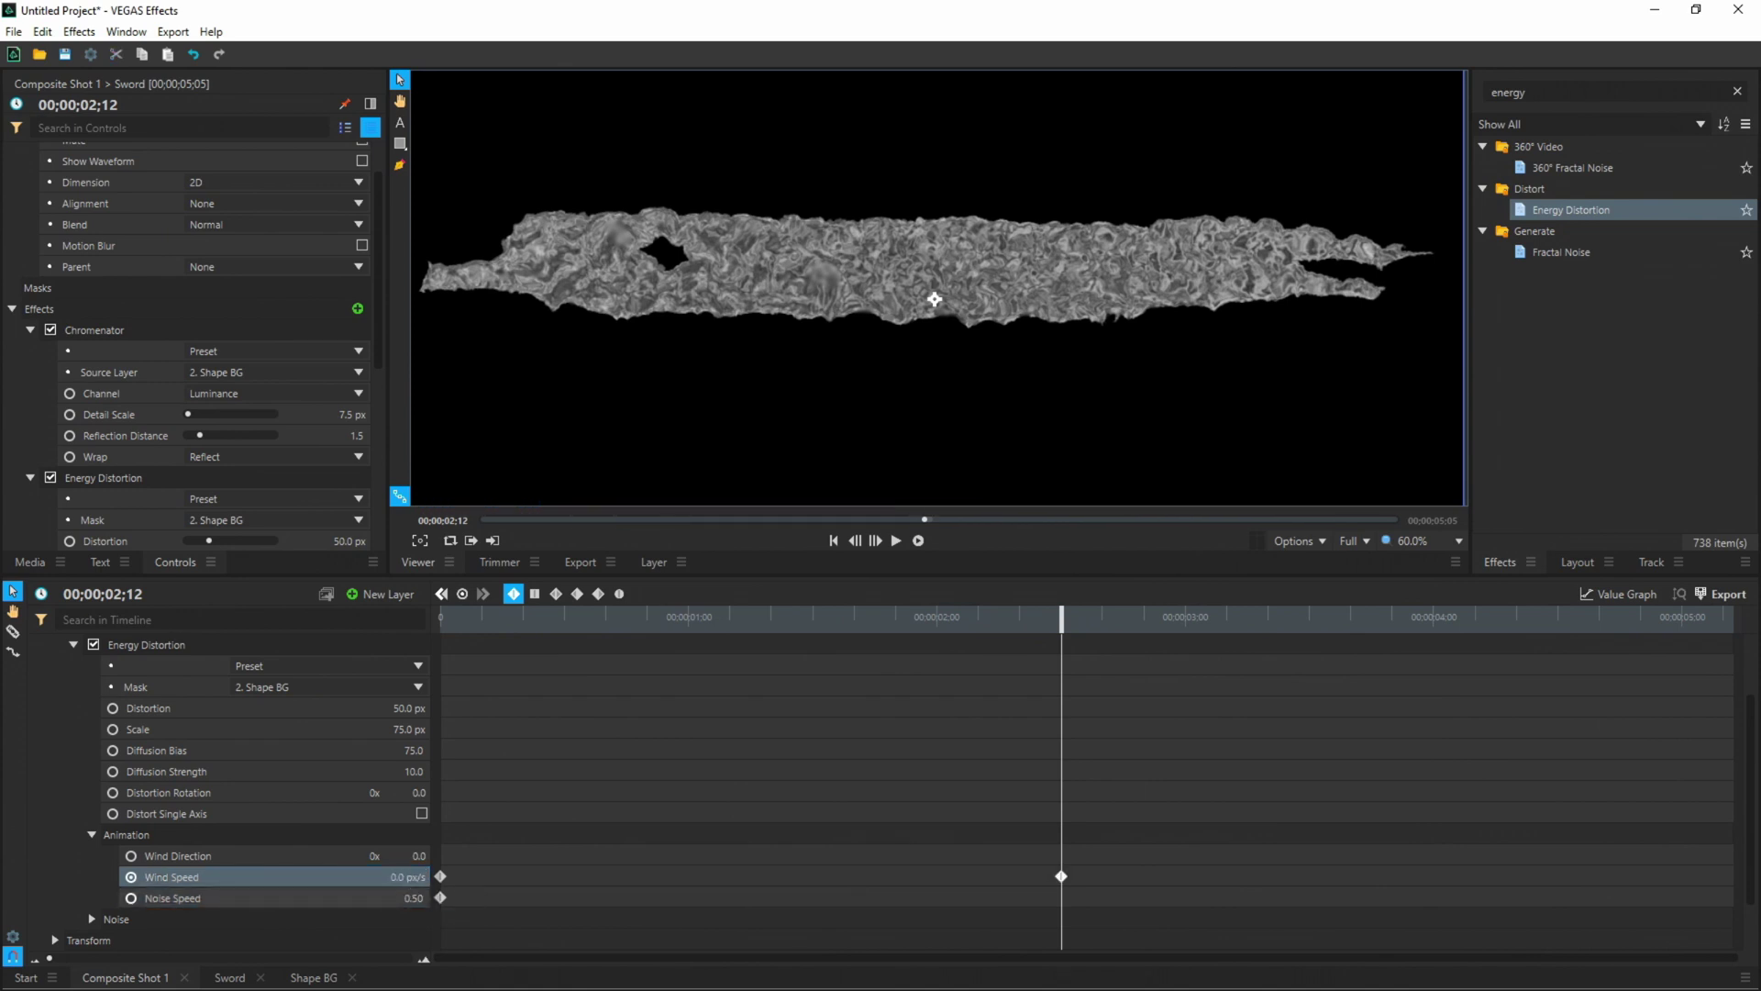
{"action": "left_click_drag", "start_coordinate": [413, 897], "coordinate": [367, 897]}
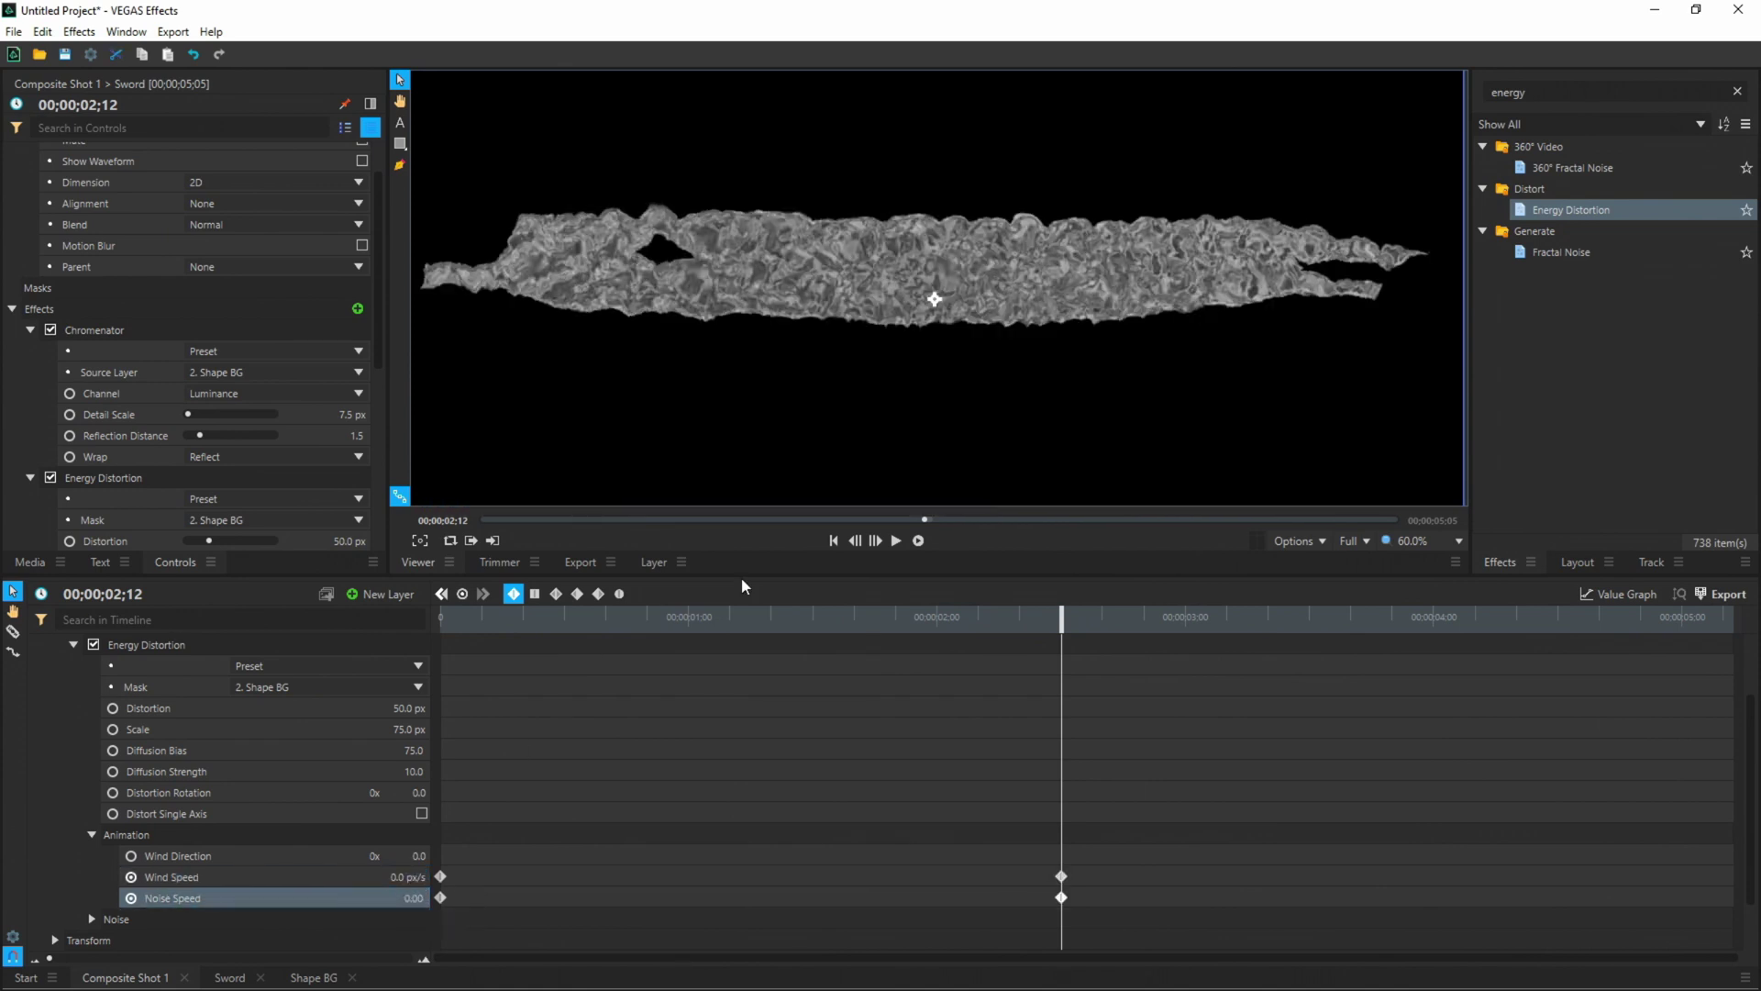
- Play the composite from the beginning to check how the sword's distortion animation slows down
{"action": "left_click_drag", "start_coordinate": [1061, 620], "coordinate": [1196, 624]}
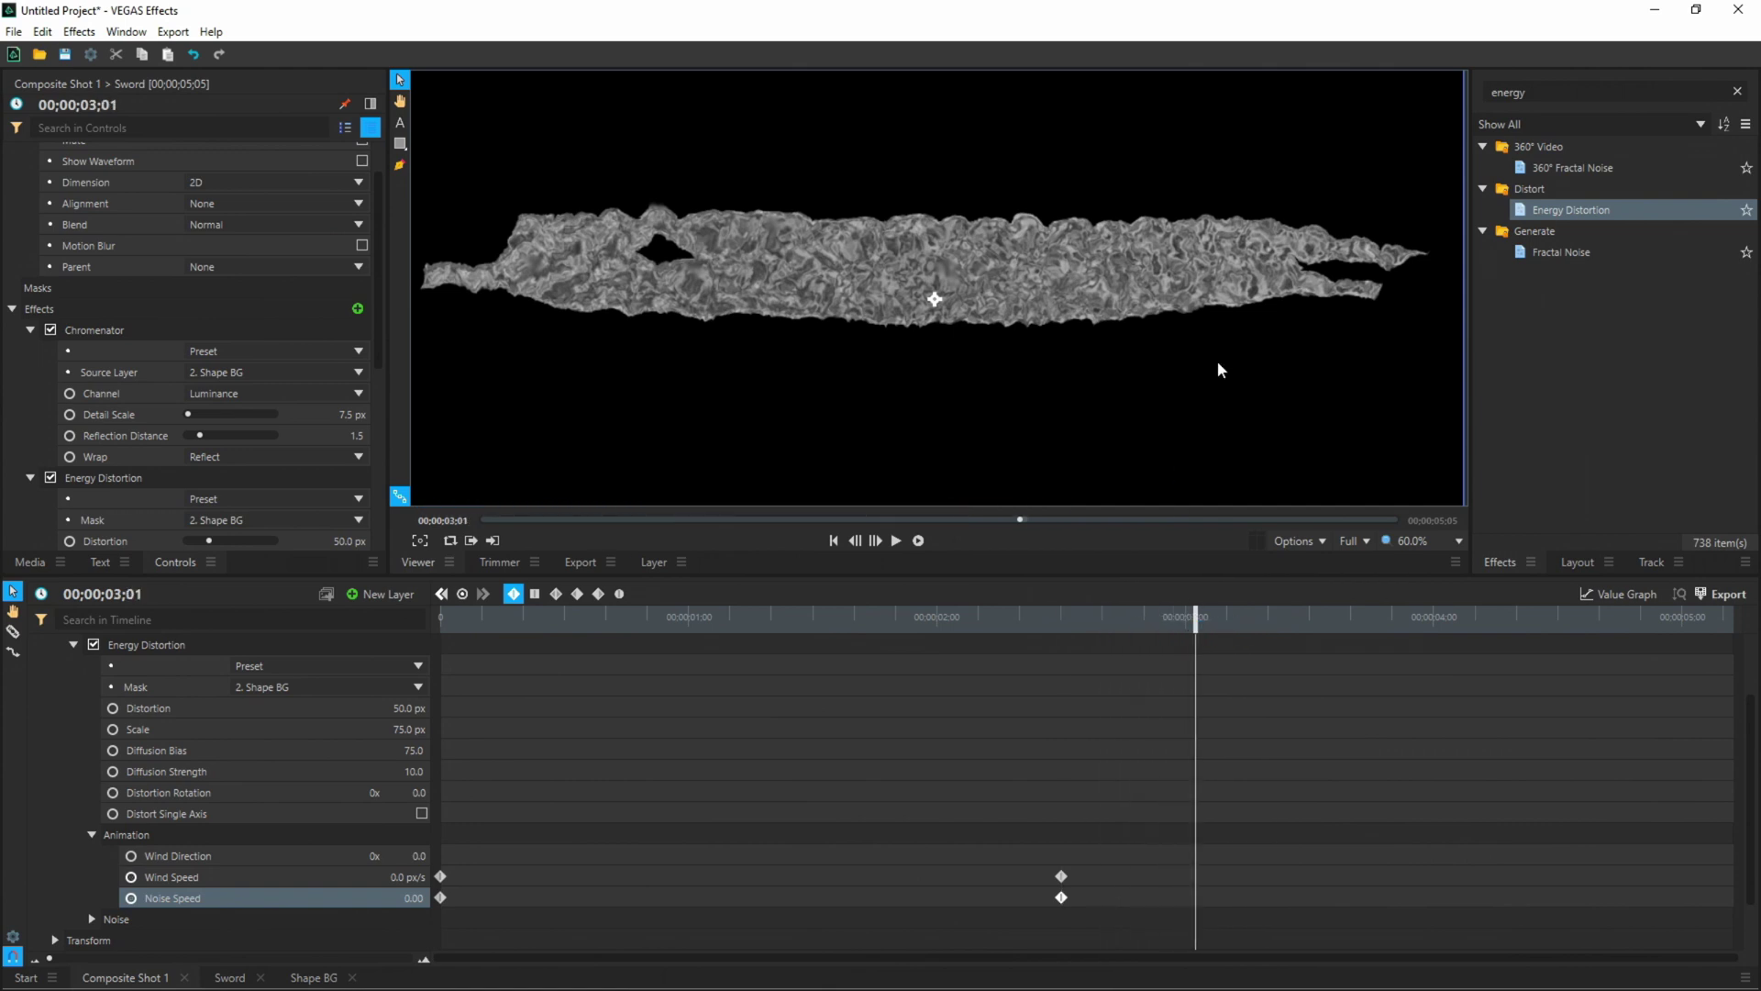
{"action": "key", "text": "Home"}
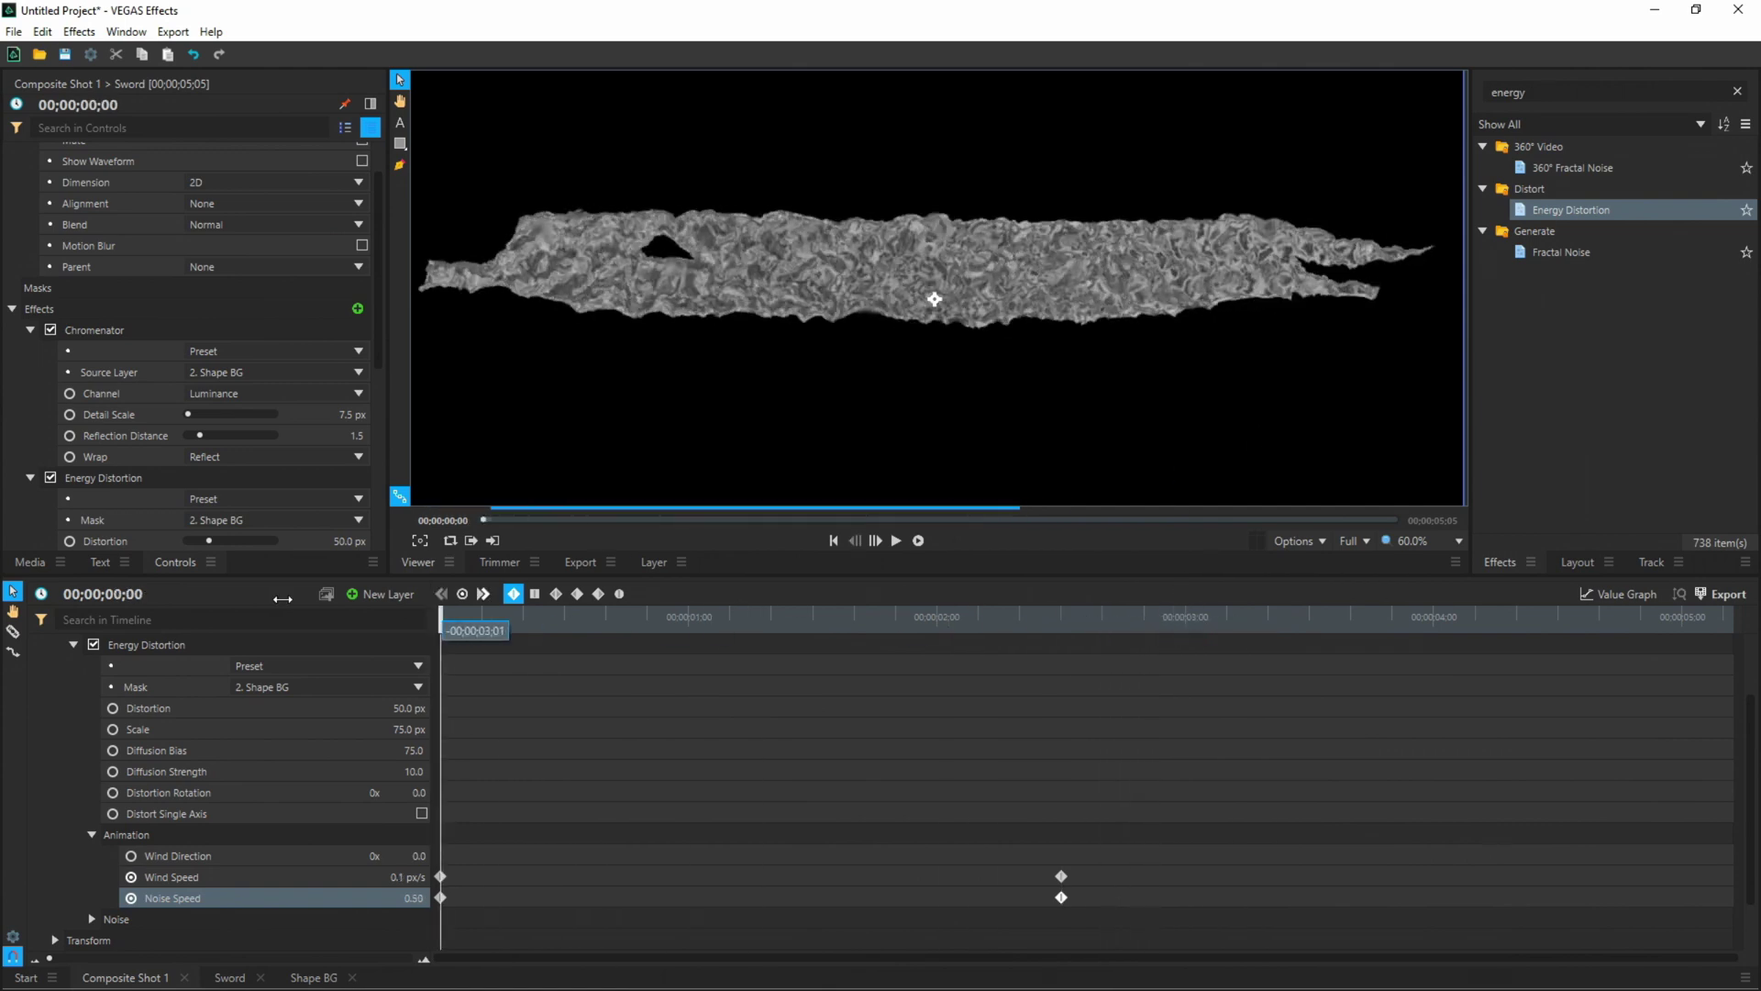
{"action": "key", "text": "space"}
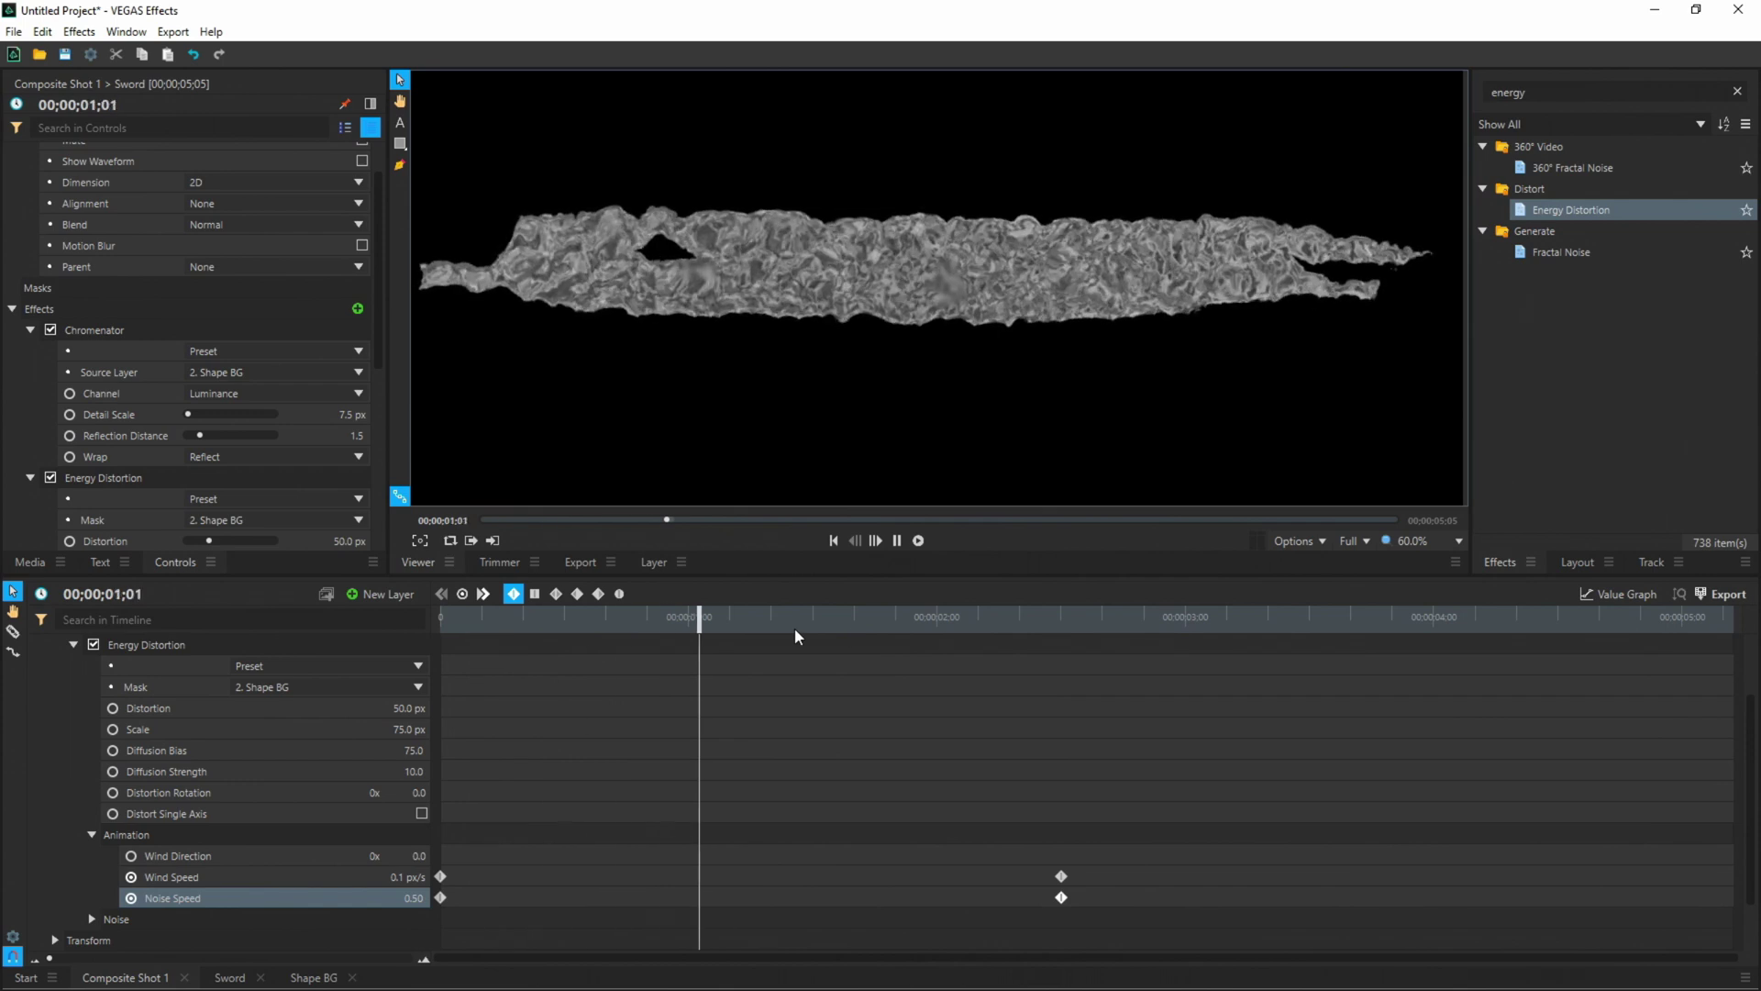
{"action": "key", "text": "space"}
- Apply the Luminance Key effect to the Sword layer after Energy Distortion
{"action": "left_click", "coordinate": [73, 643]}
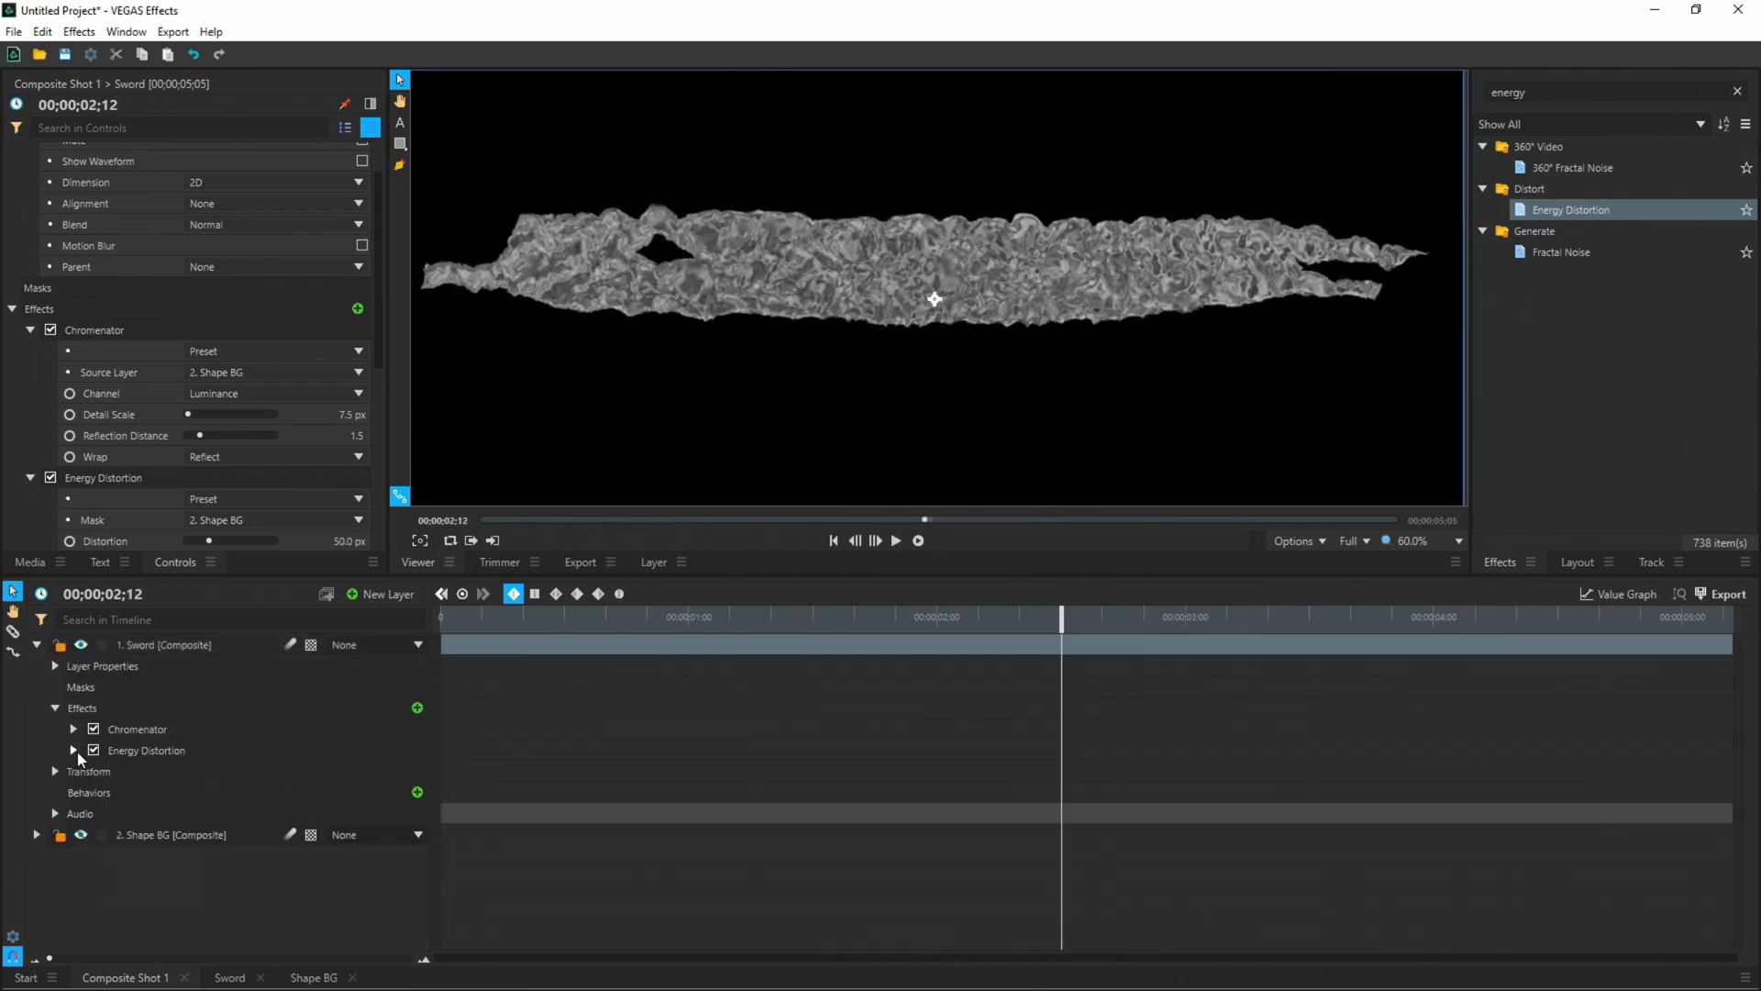
{"action": "left_click", "coordinate": [1578, 95]}
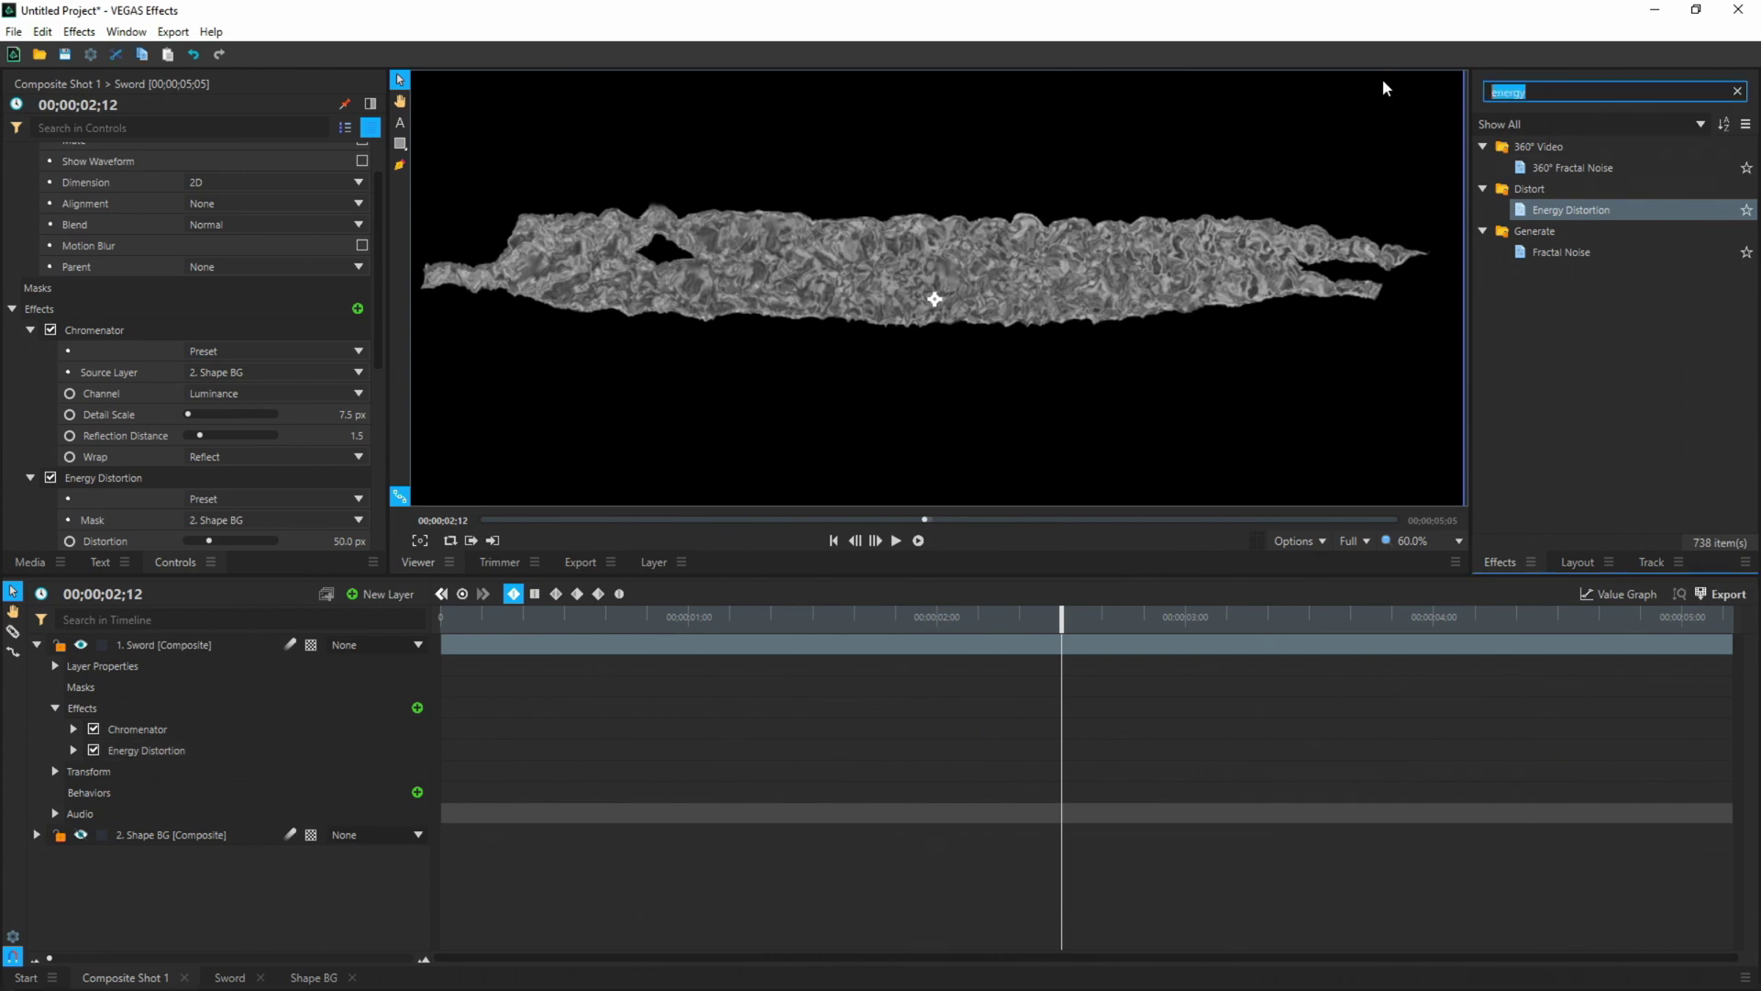
{"action": "type", "text": "lum"}
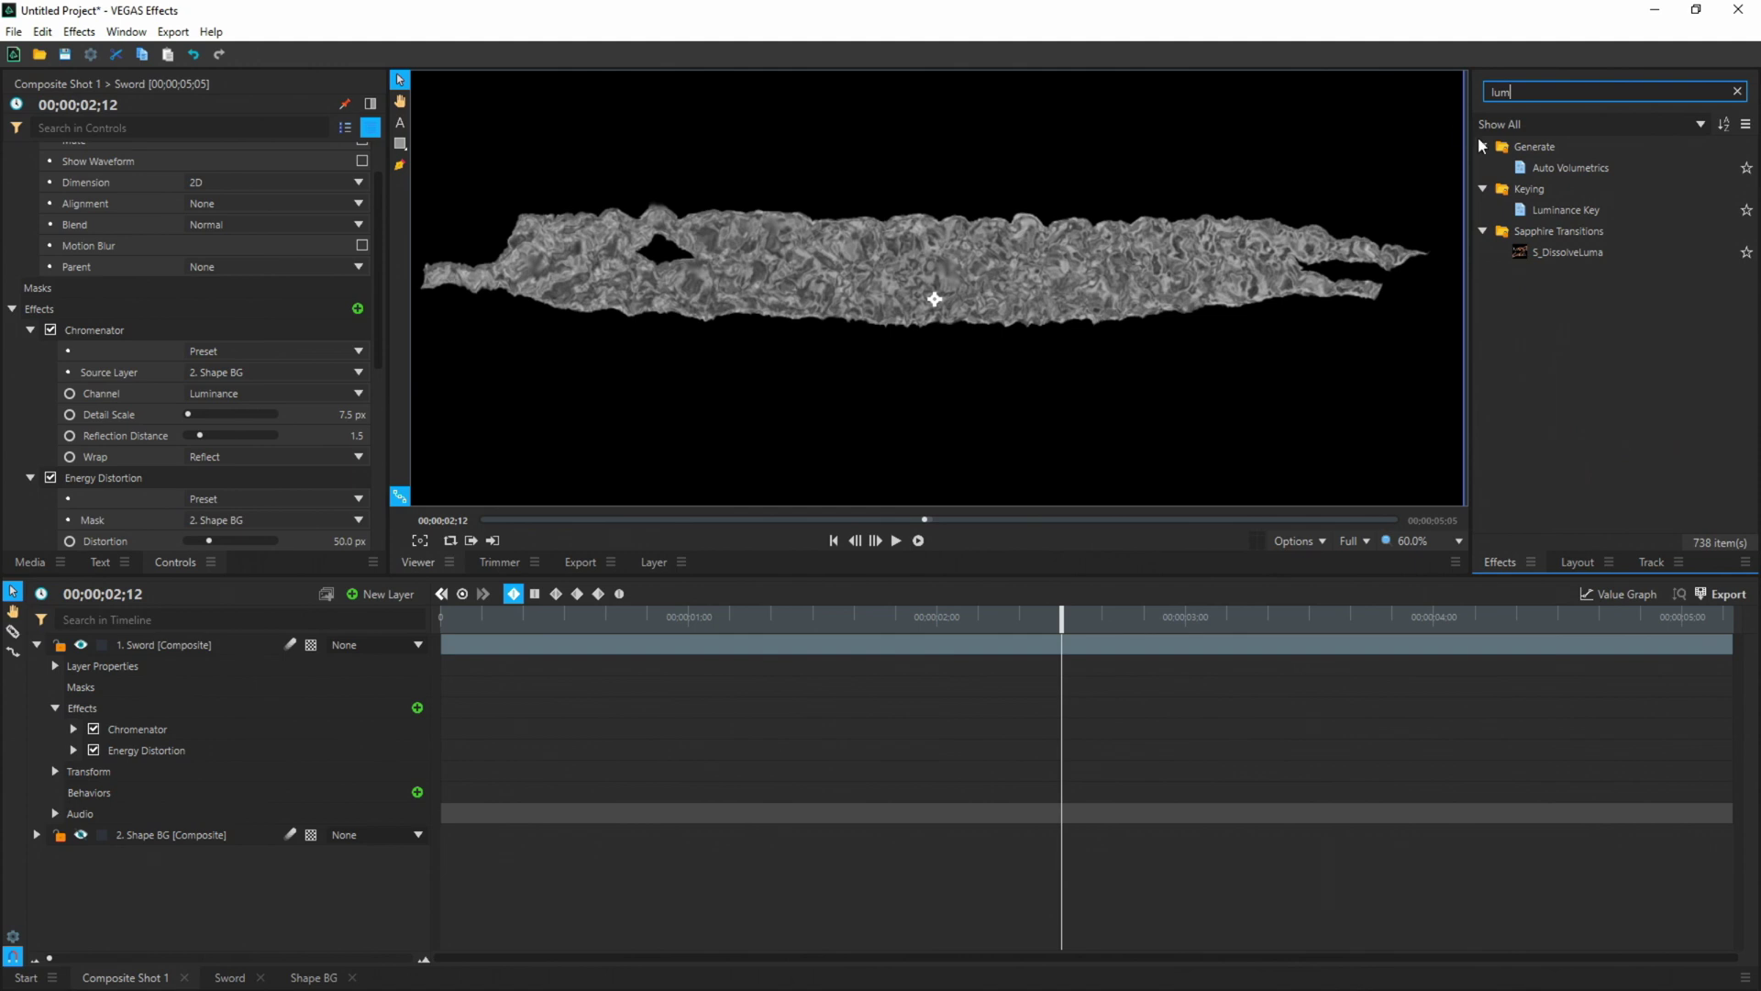
{"action": "left_click_drag", "start_coordinate": [1556, 210], "coordinate": [171, 653]}
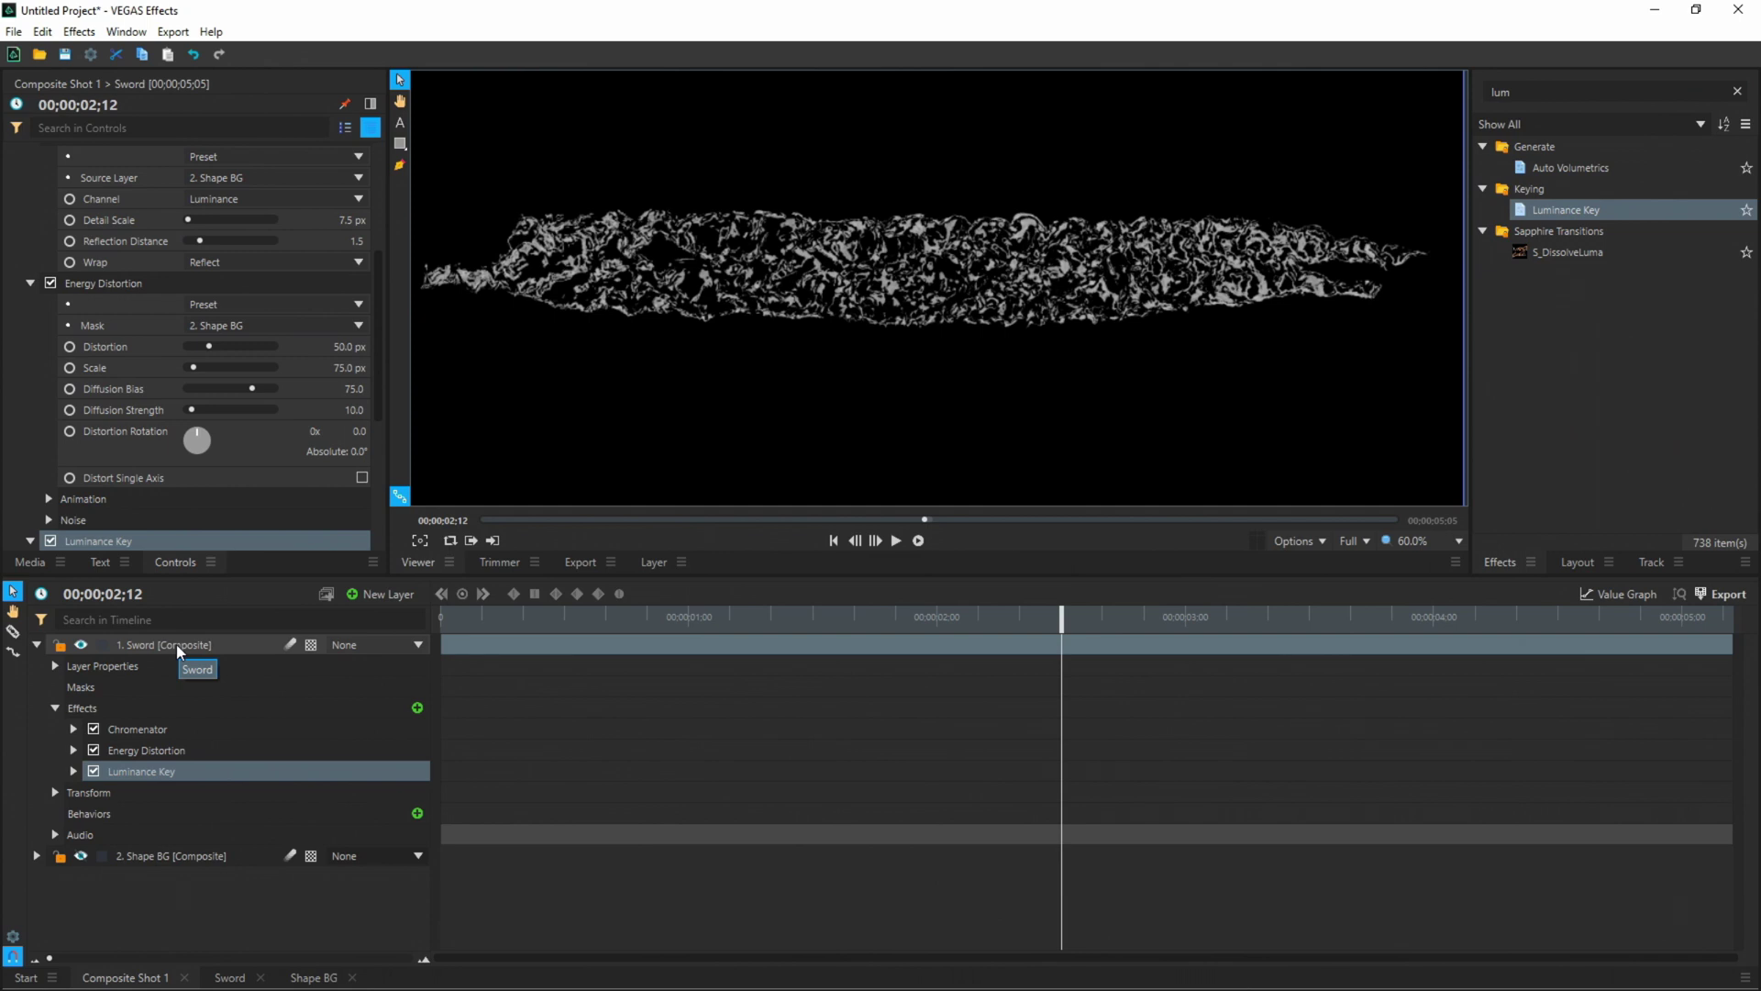
- Set the Threshold of the Sword layer's Luminance Key effect to 0
{"action": "left_click", "coordinate": [73, 771]}
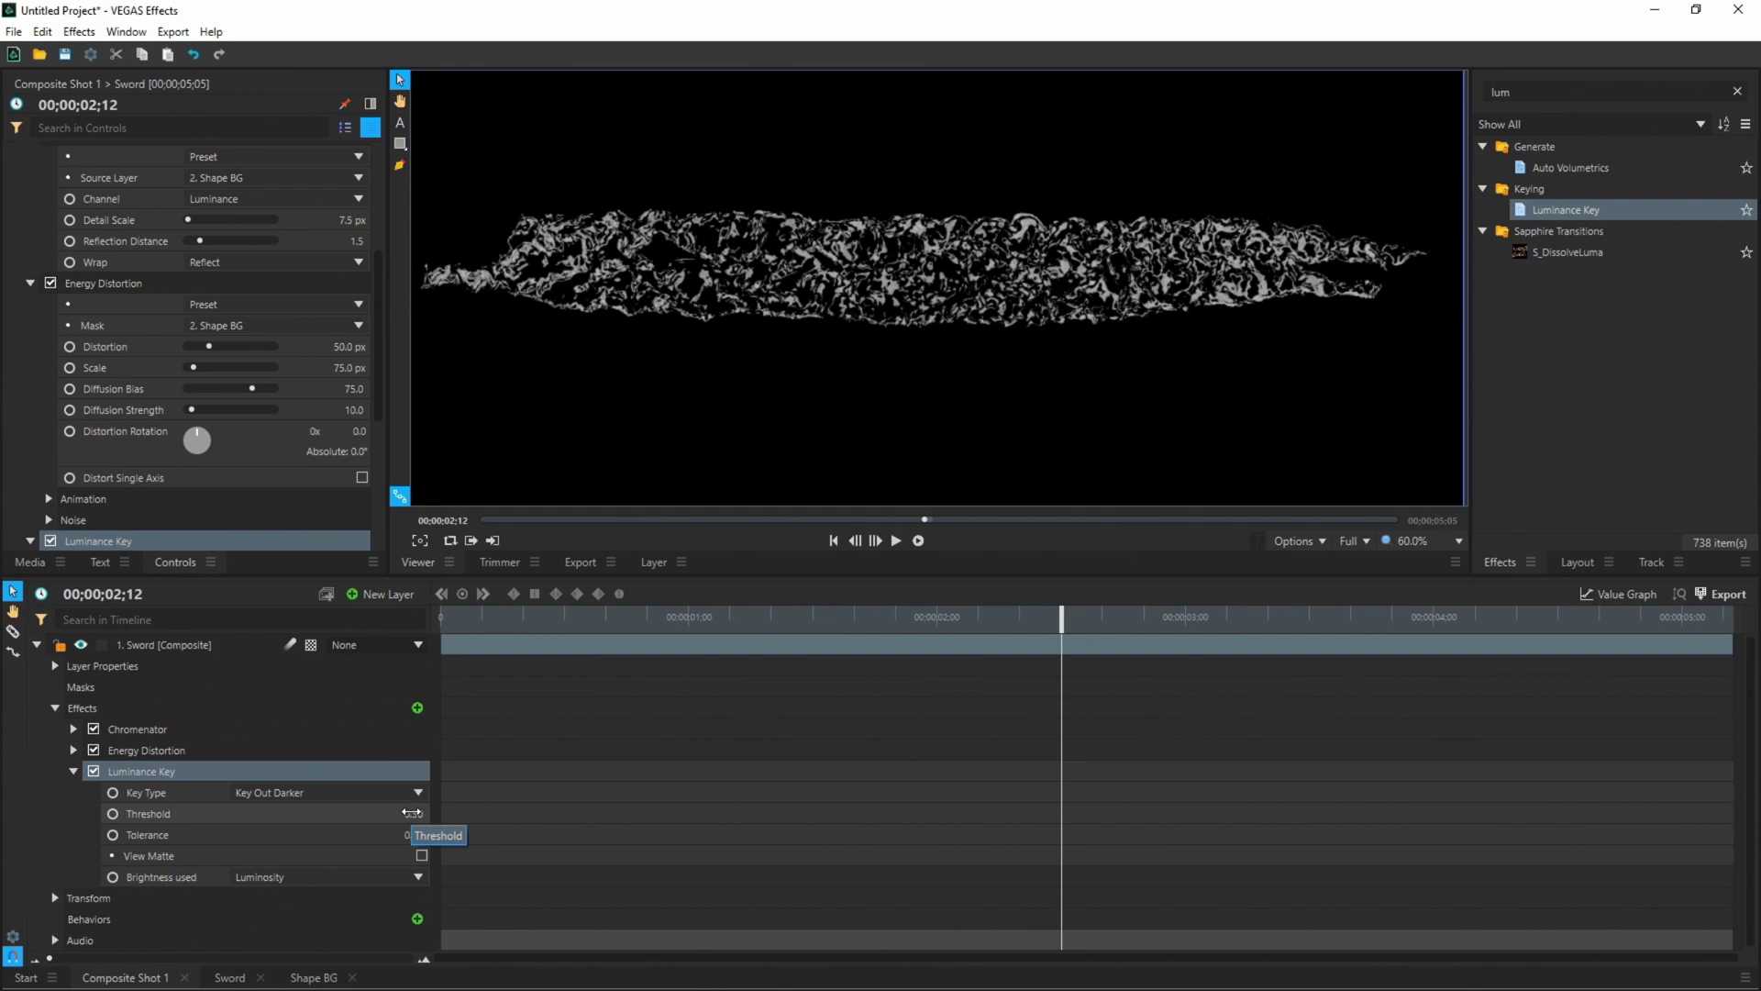
{"action": "left_click", "coordinate": [412, 813]}
{"action": "type", "text": "0"}
{"action": "key", "text": "Return"}
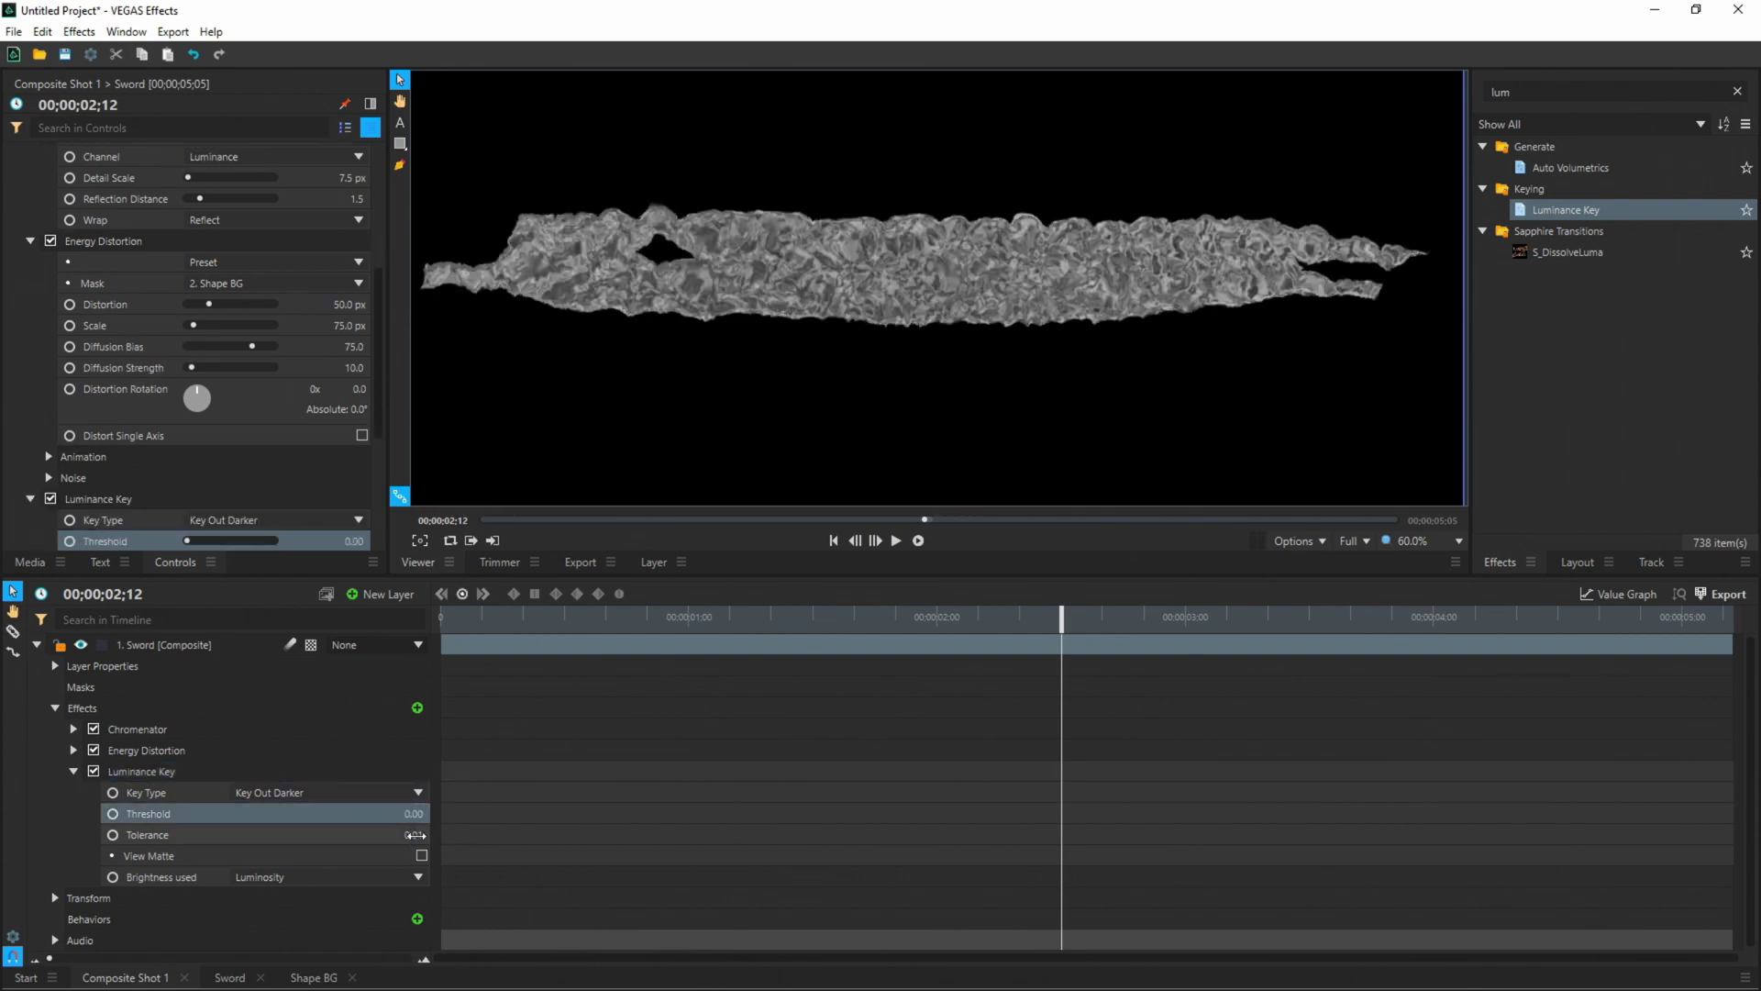
- Set the Luminance Key's Tolerance to 0.50 and Energy Distortion's Diffusion Strength to 0 on the Sword layer
{"action": "left_click", "coordinate": [414, 835]}
{"action": "key", "text": "Return"}
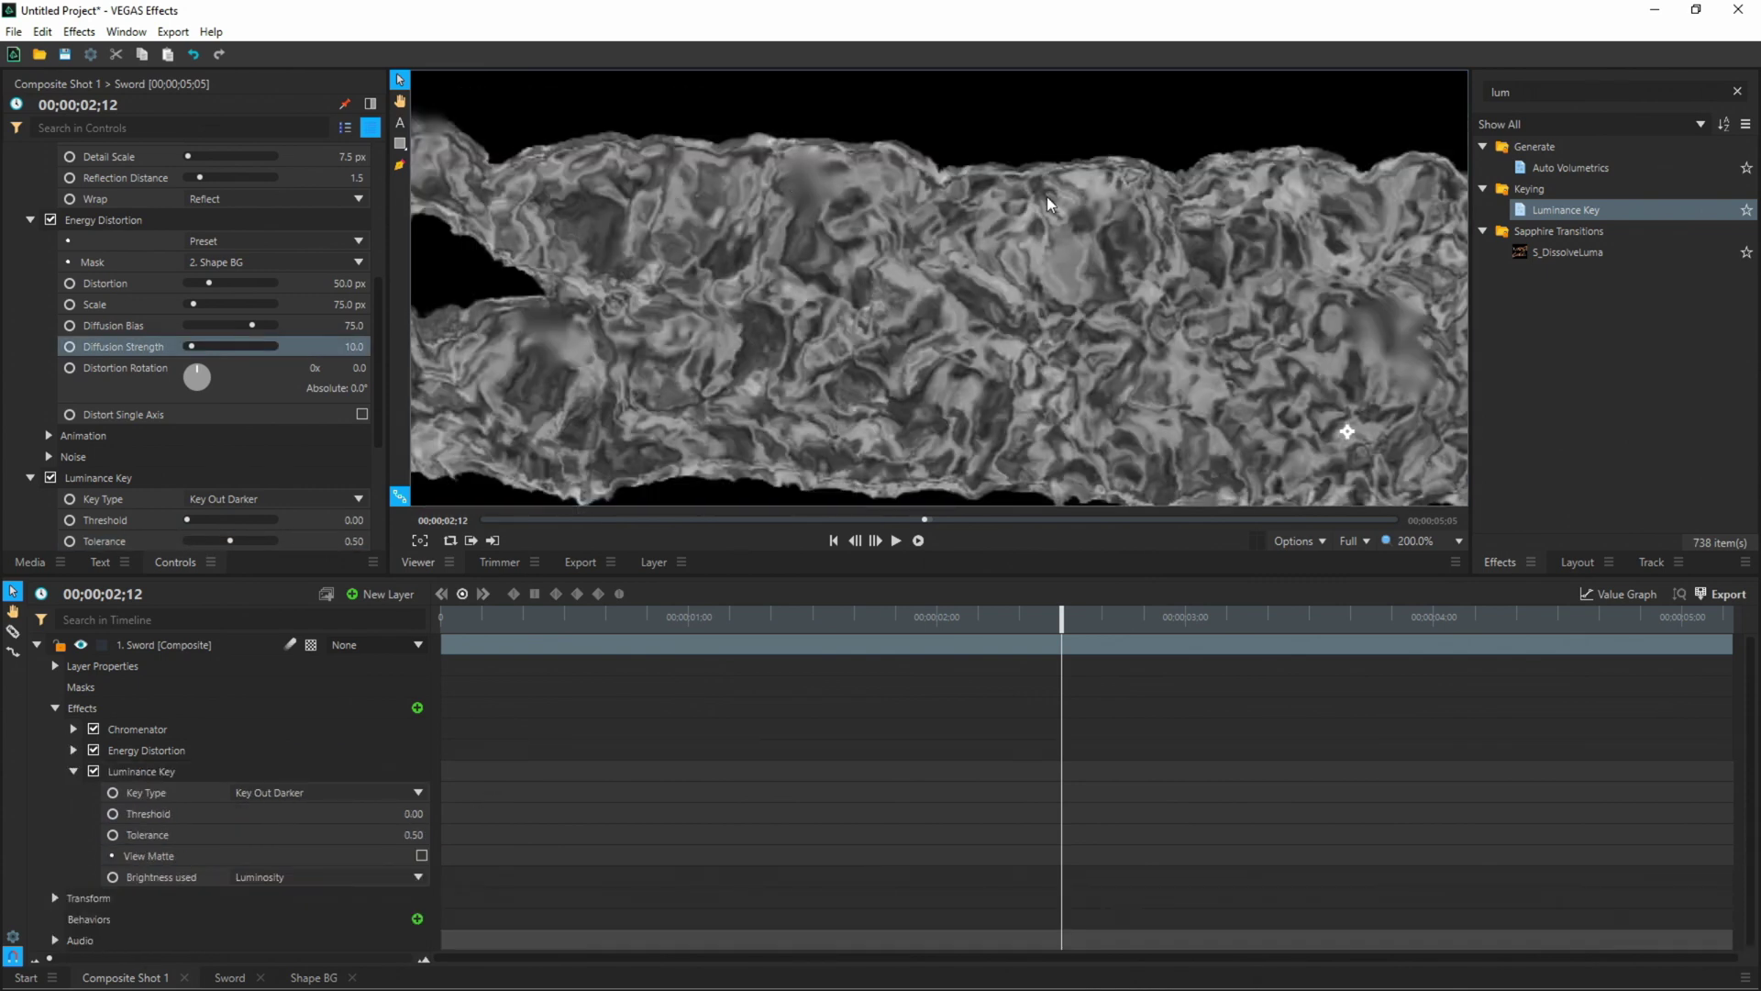
{"action": "scroll", "coordinate": [1090, 316], "scroll_direction": "up", "scroll_amount": 5}
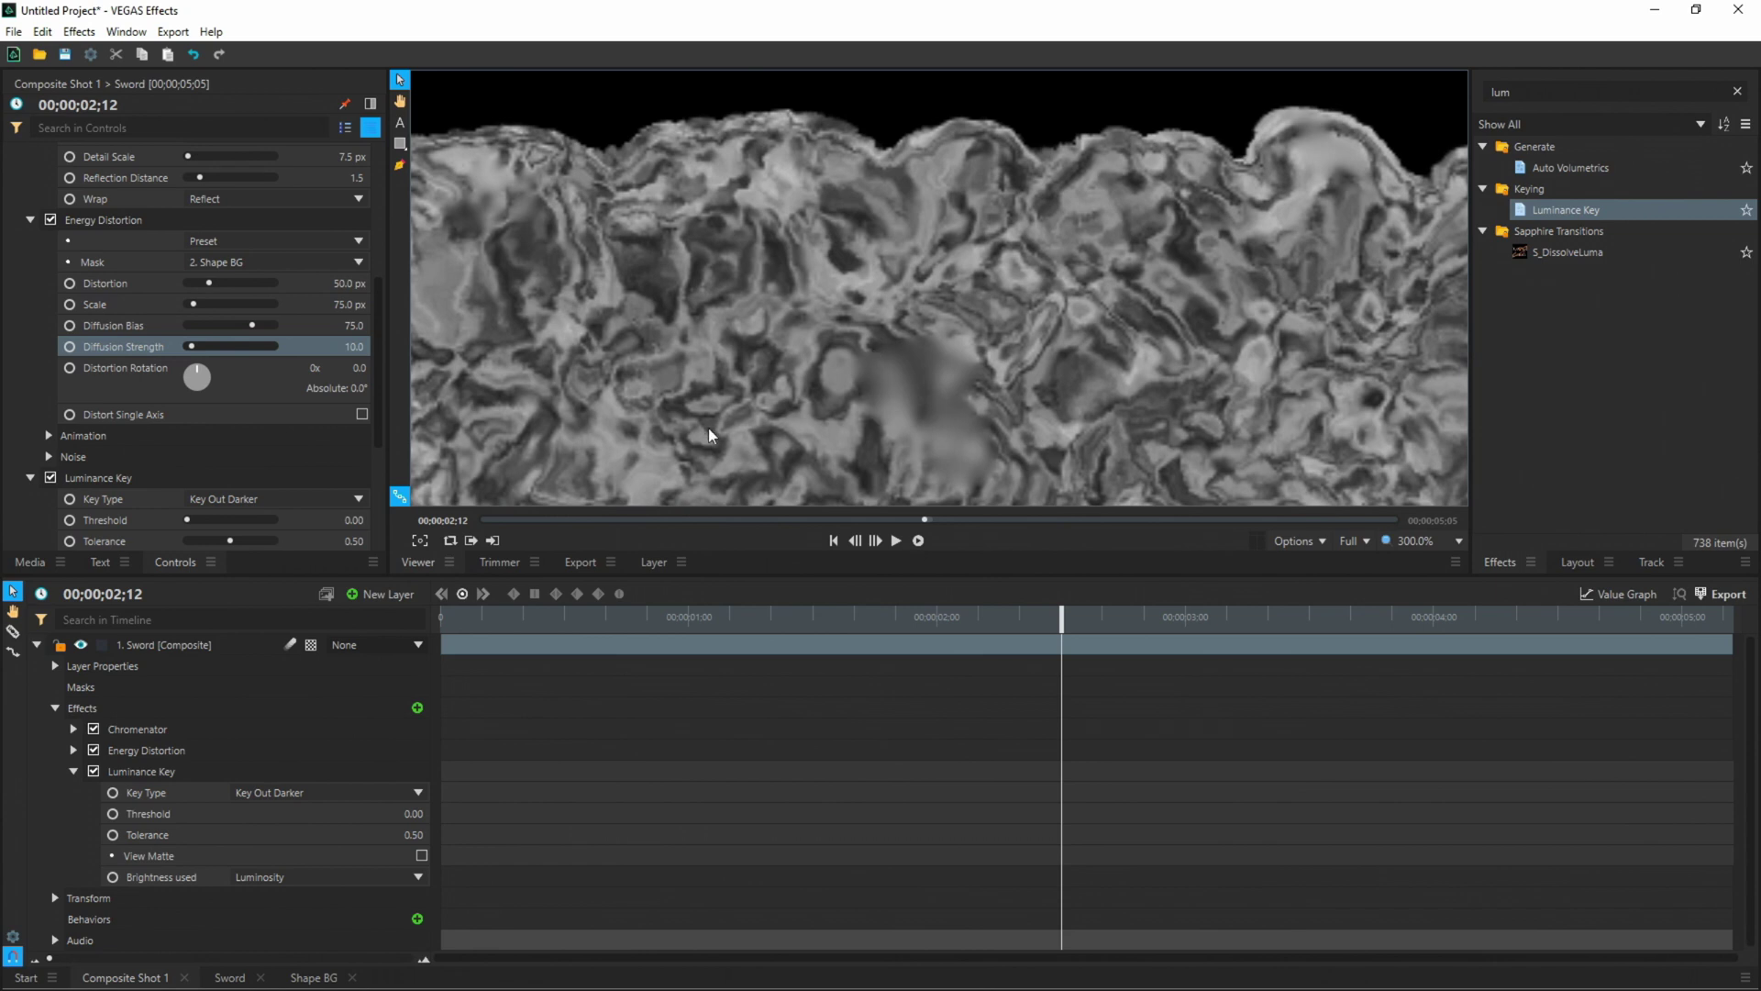
{"action": "left_click", "coordinate": [74, 750]}
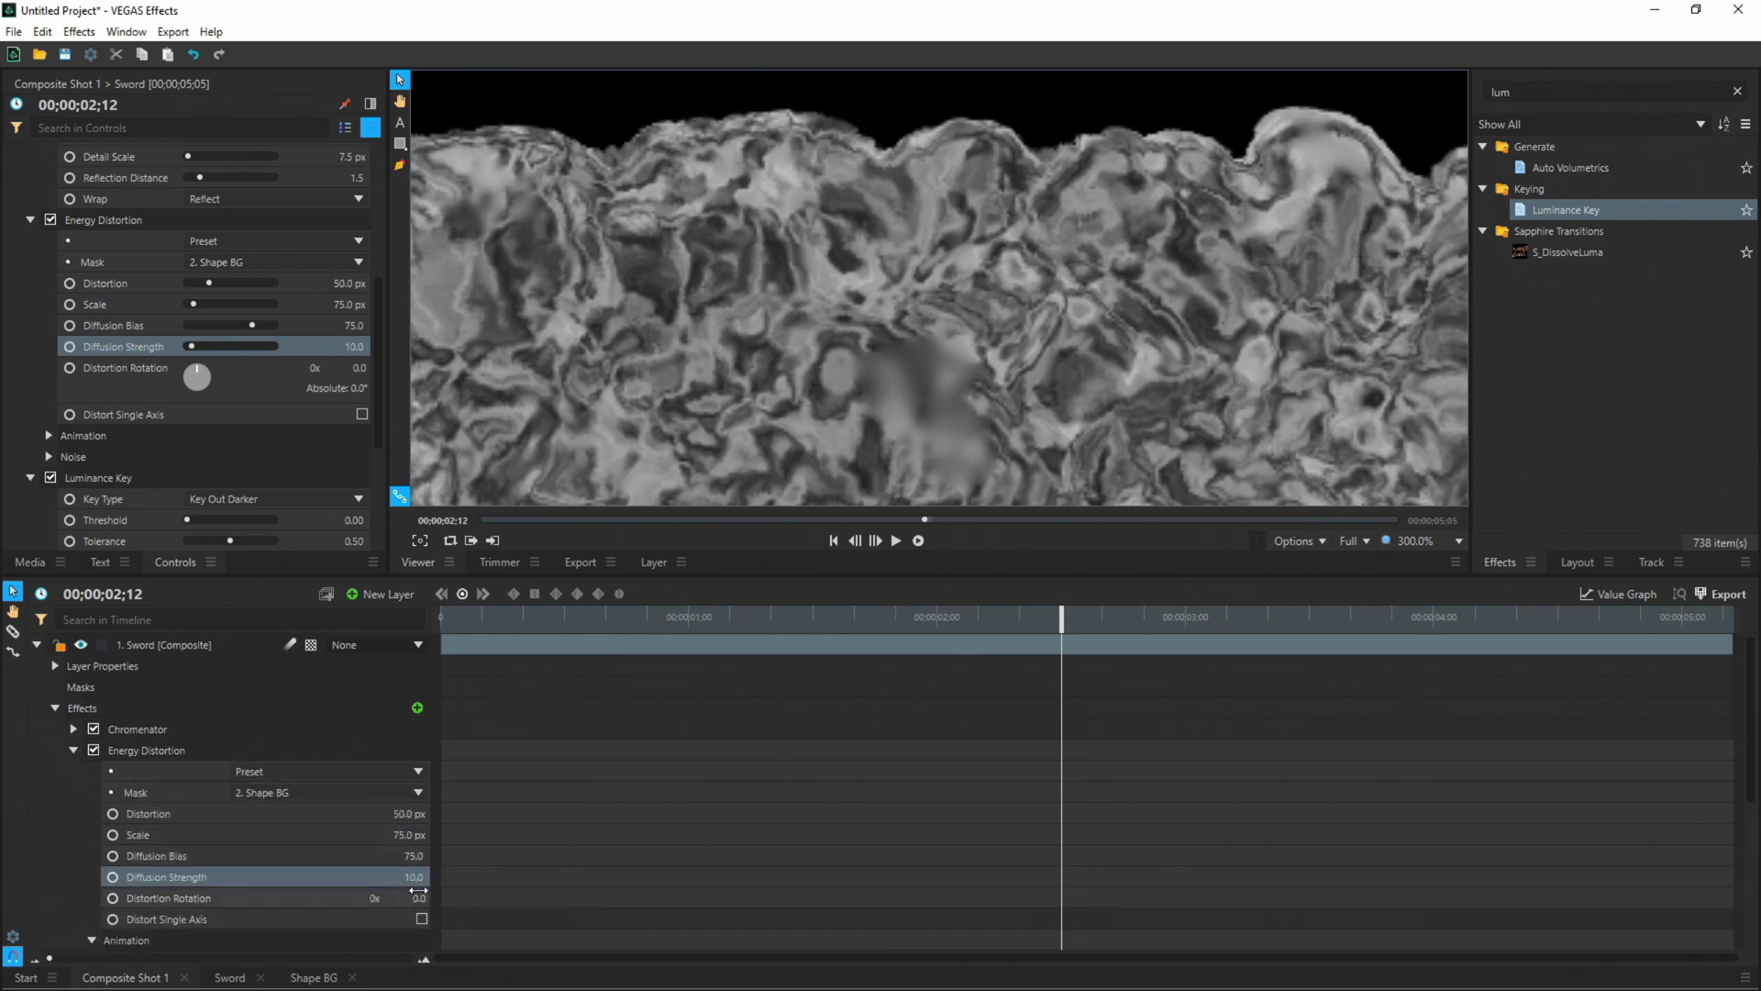
{"action": "left_click_drag", "start_coordinate": [414, 879], "coordinate": [952, 377]}
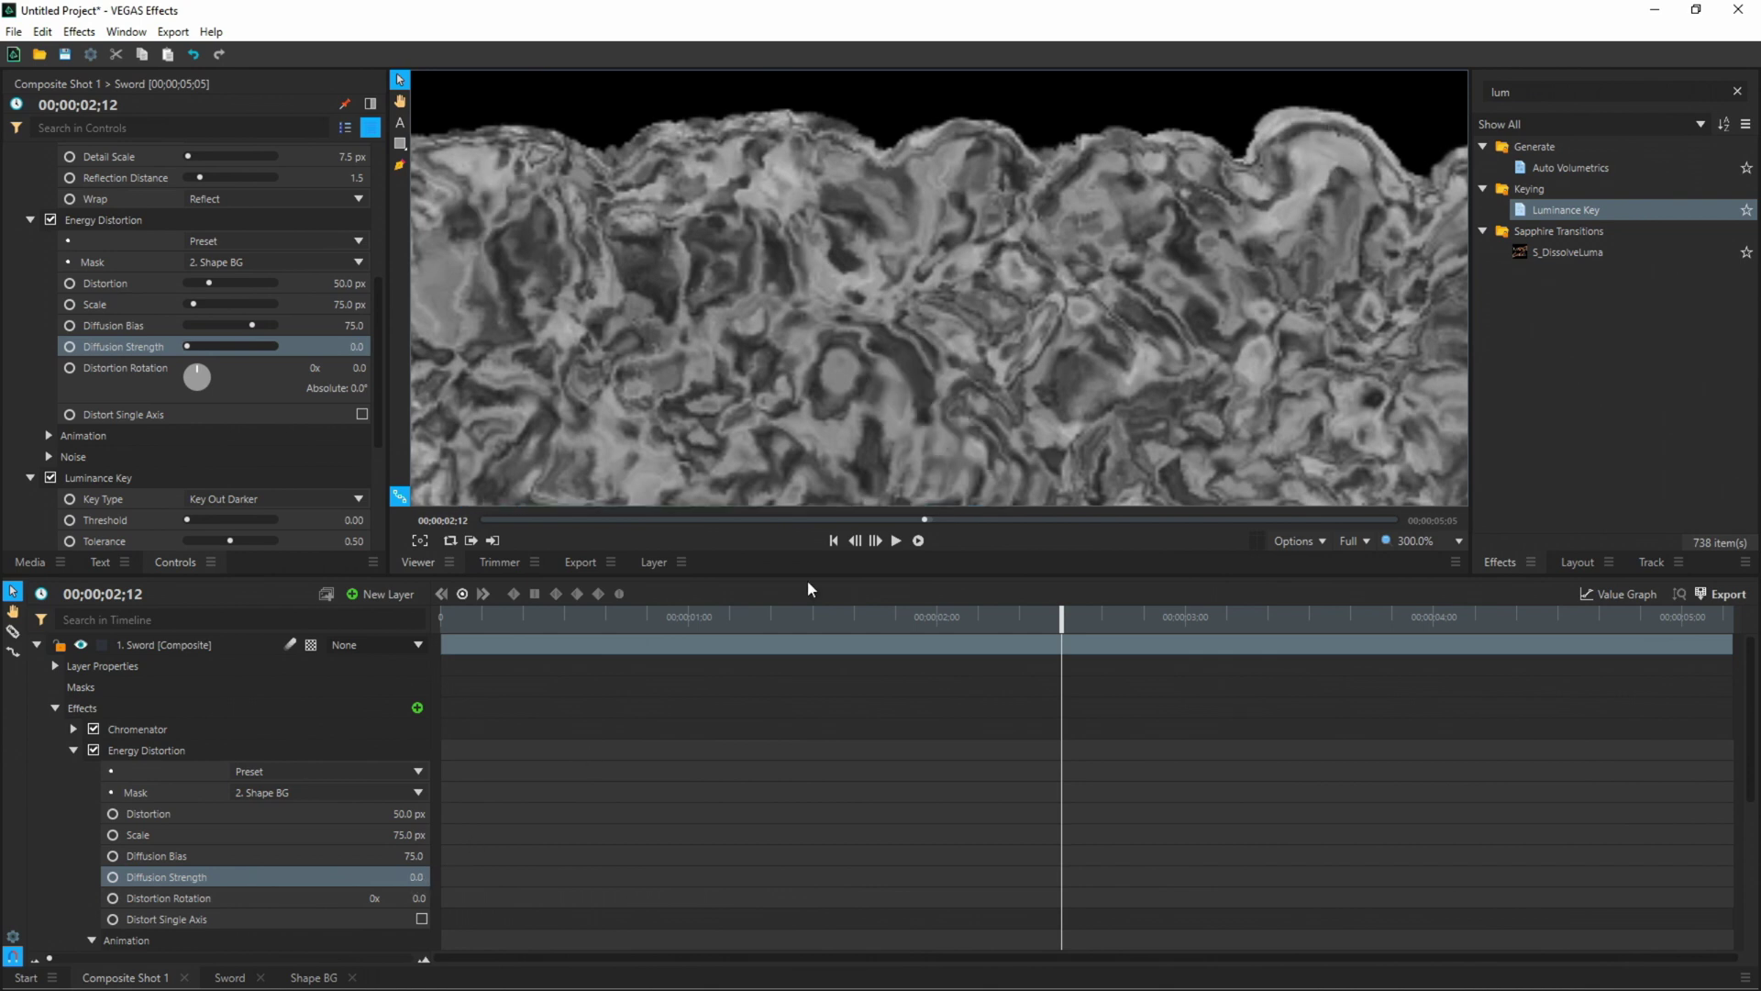
{"action": "left_click", "coordinate": [74, 750]}
- Switch the viewer to a checkerboard background to inspect the keyed transparency in the sword's dark areas
{"action": "scroll", "coordinate": [1104, 228], "scroll_direction": "down", "scroll_amount": 1}
{"action": "scroll", "coordinate": [917, 259], "scroll_direction": "up", "scroll_amount": 1}
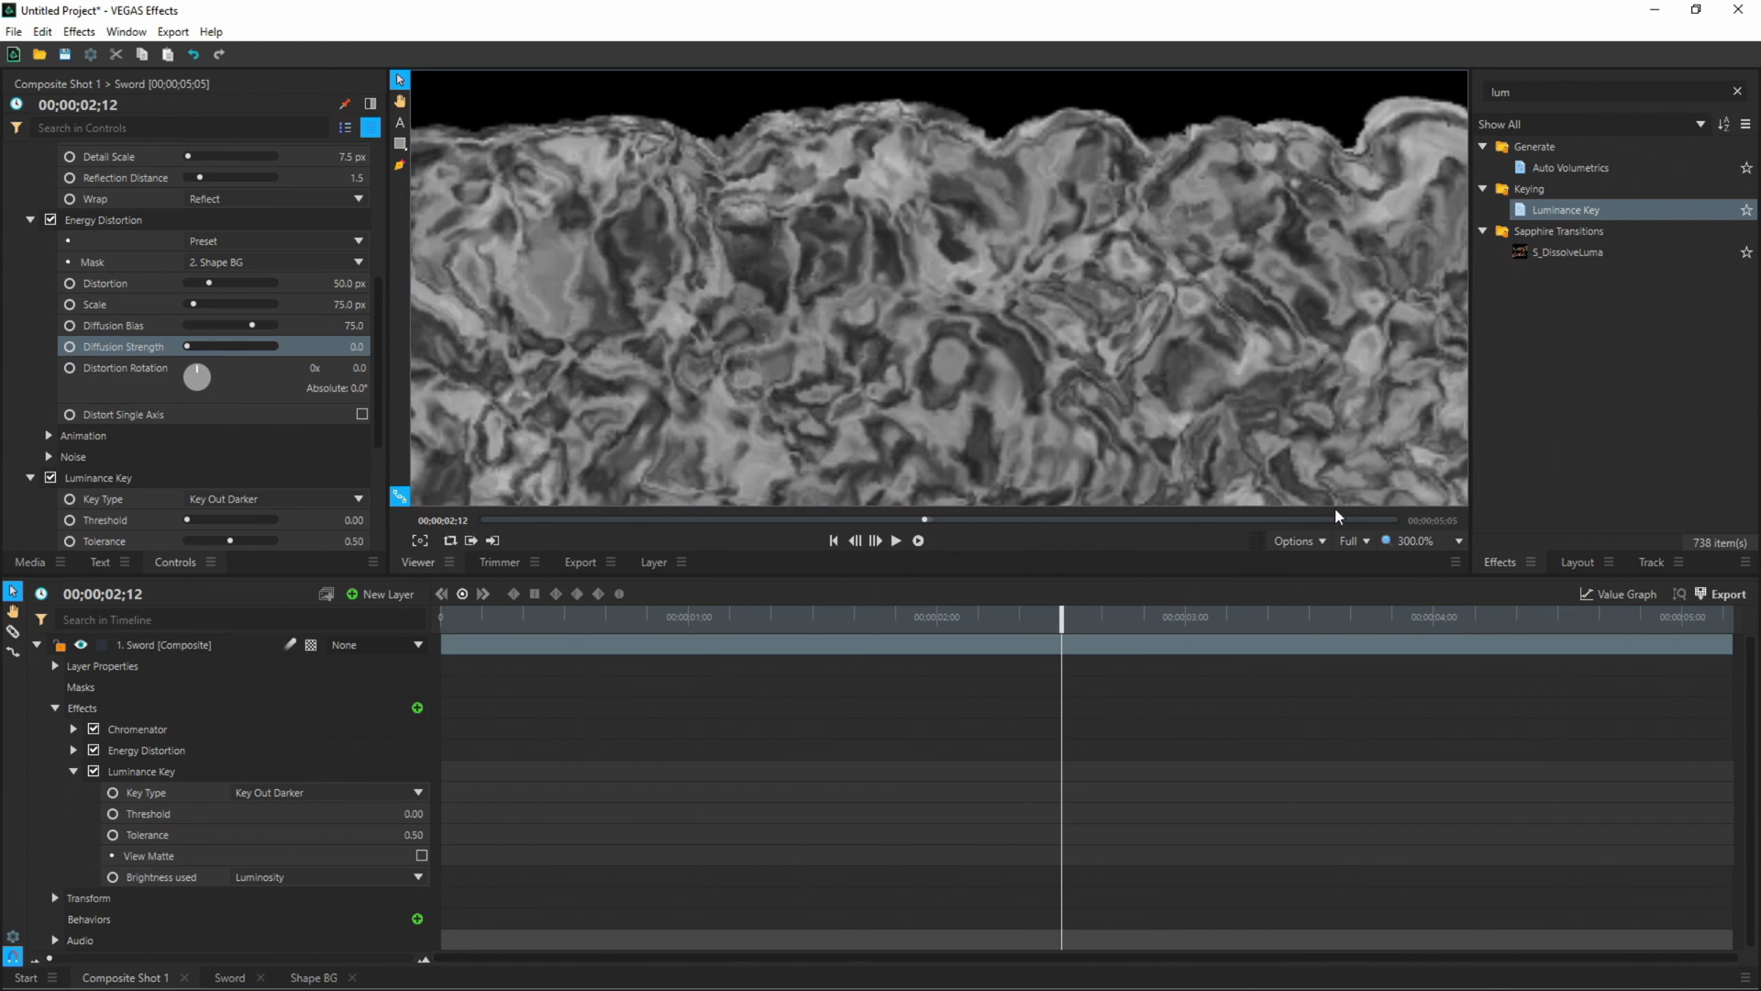
{"action": "left_click", "coordinate": [1321, 539]}
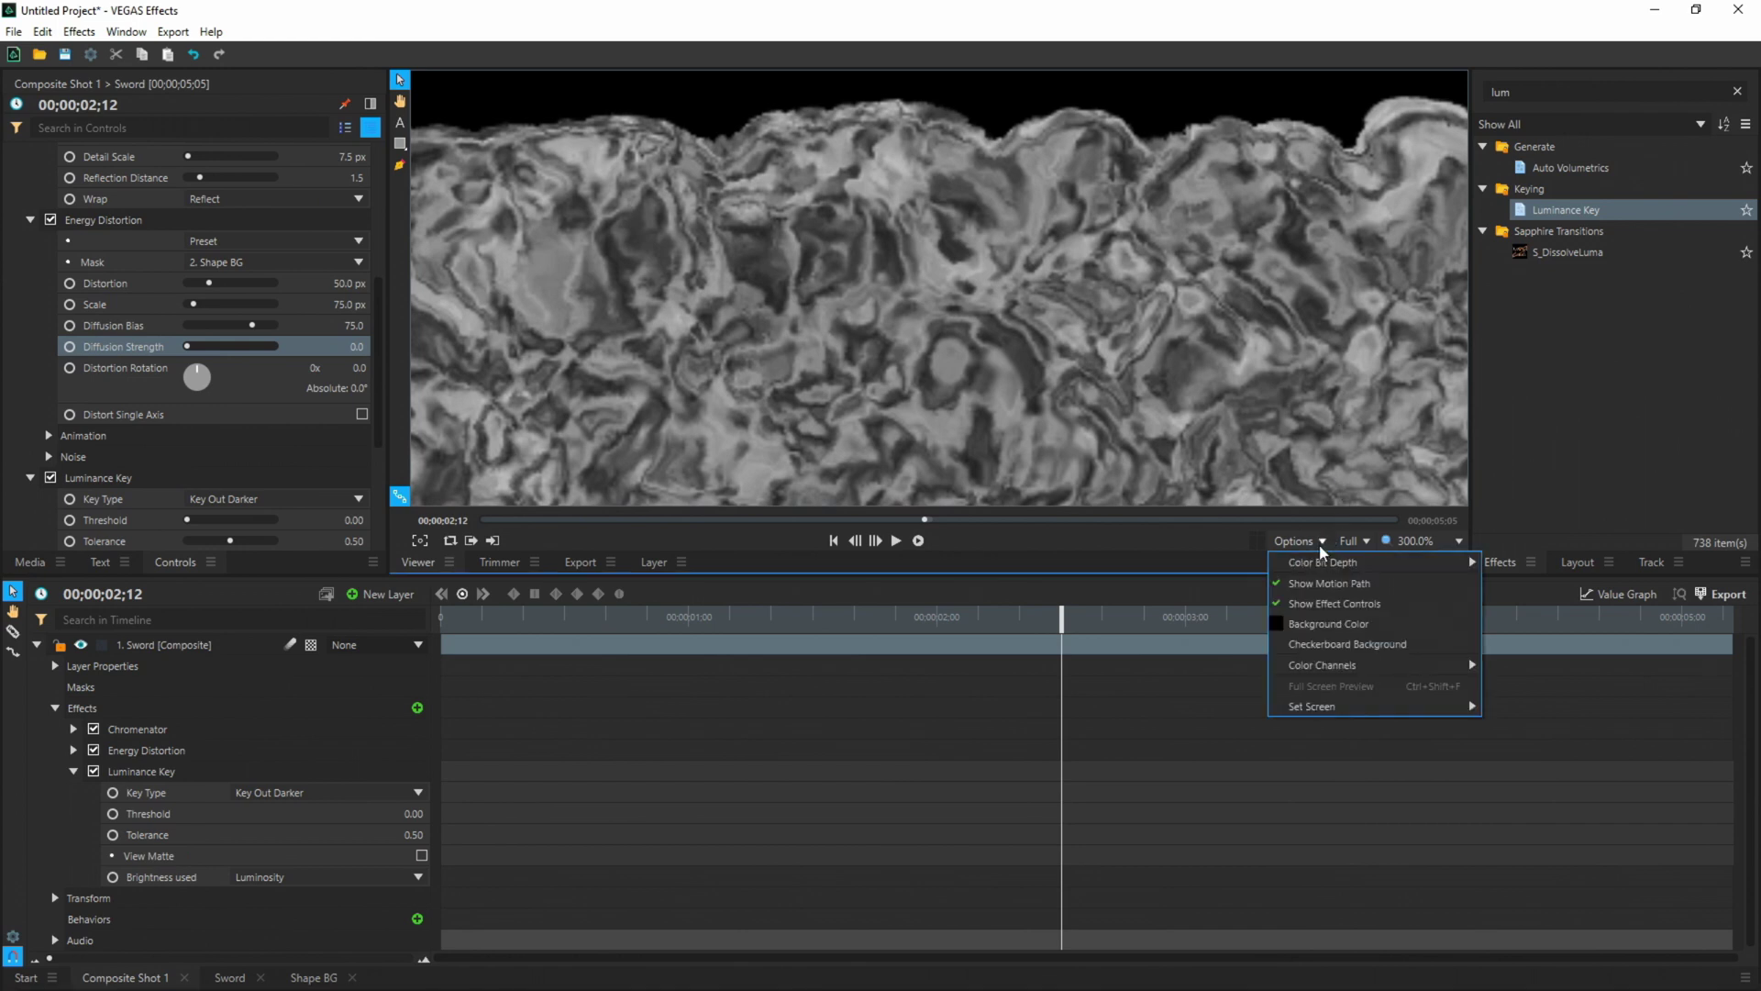
{"action": "left_click", "coordinate": [1337, 643]}
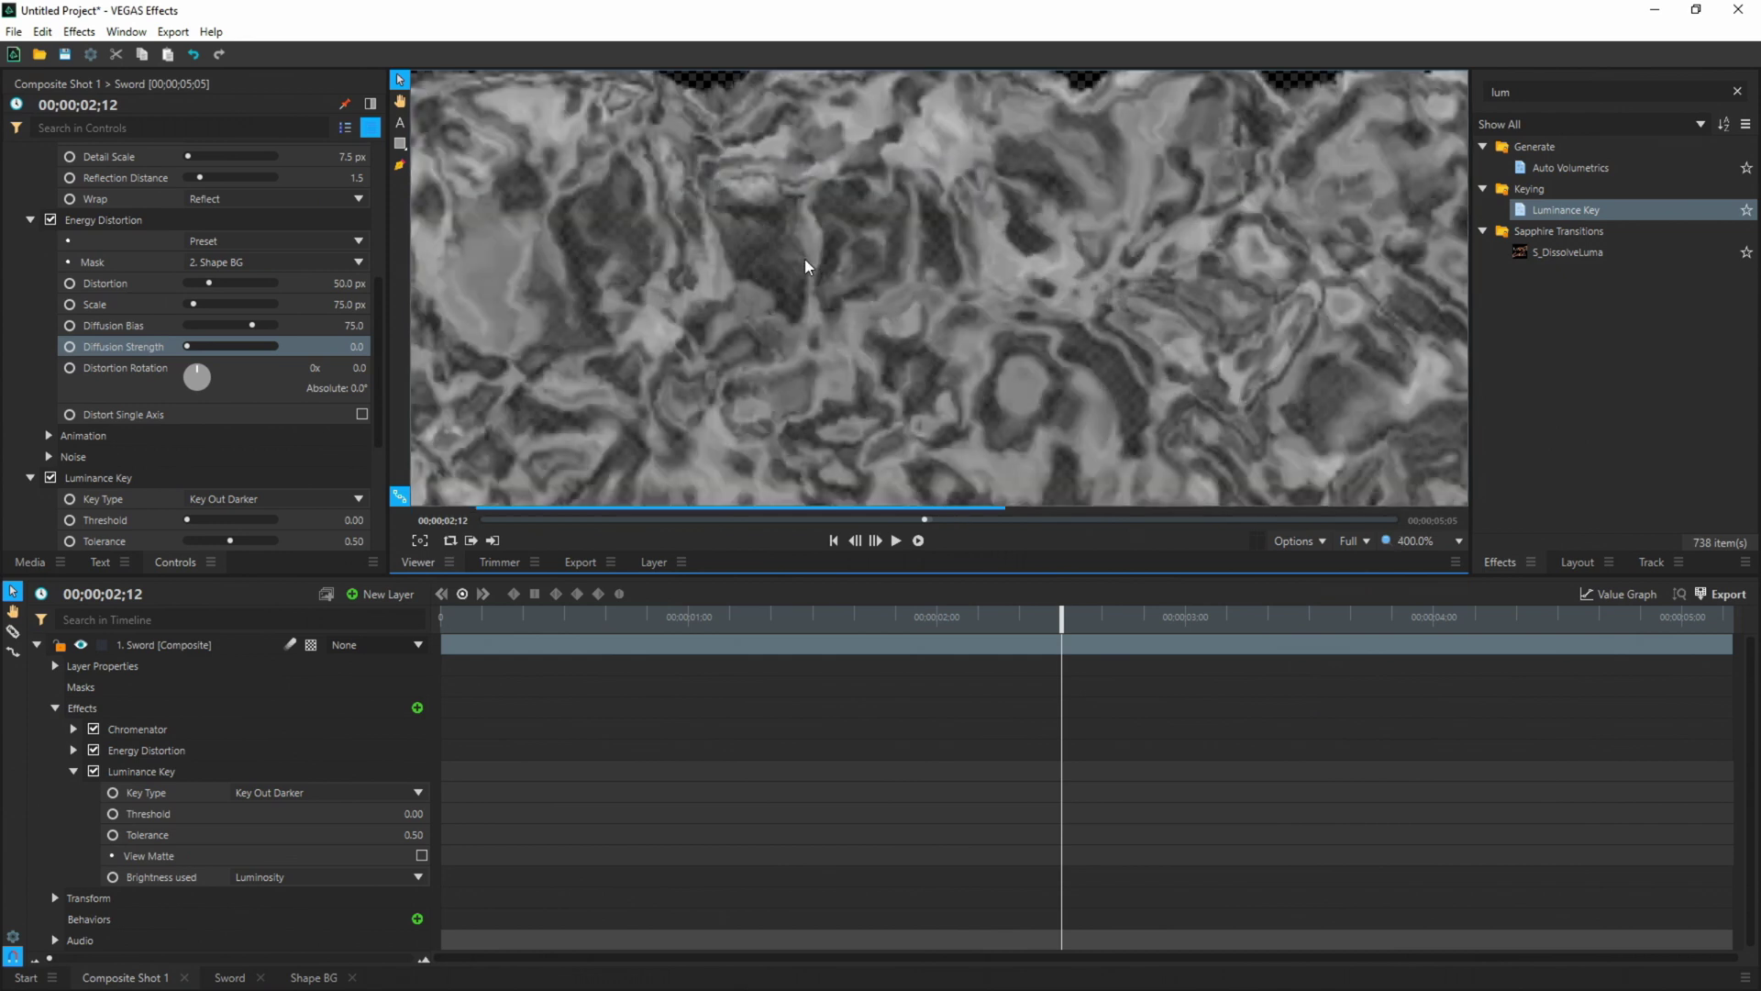
{"action": "scroll", "coordinate": [981, 264], "scroll_direction": "down", "scroll_amount": 5}
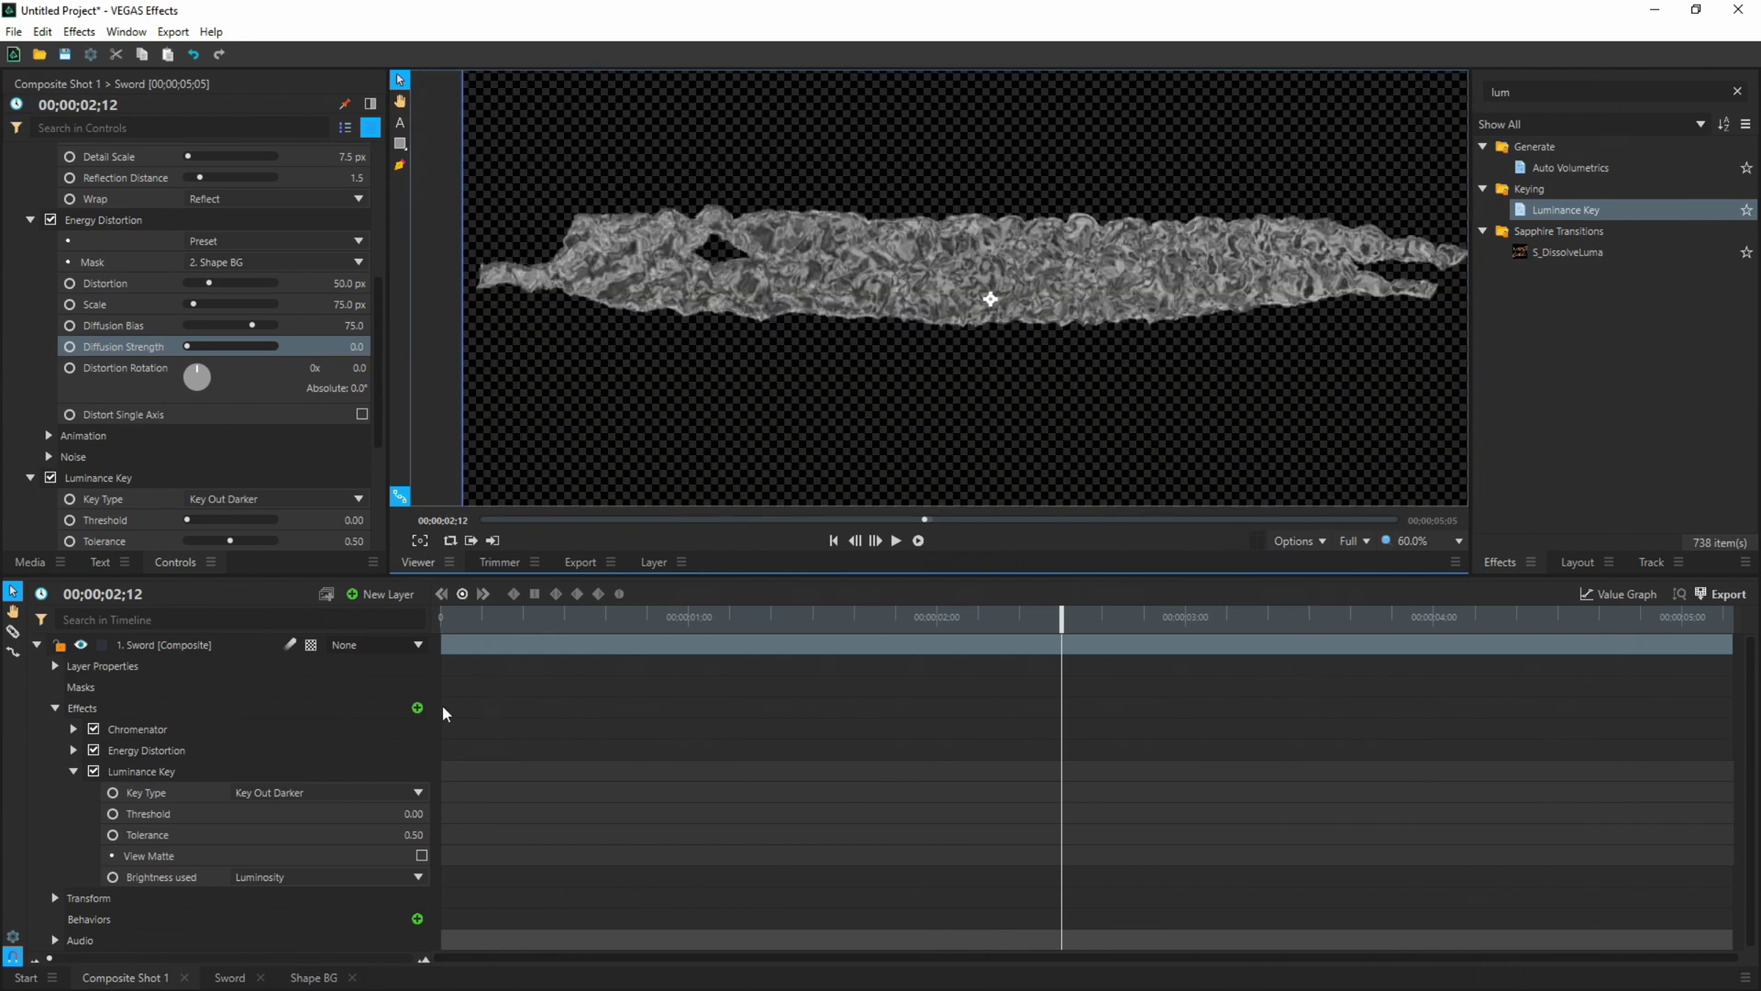
{"action": "left_click", "coordinate": [73, 770]}
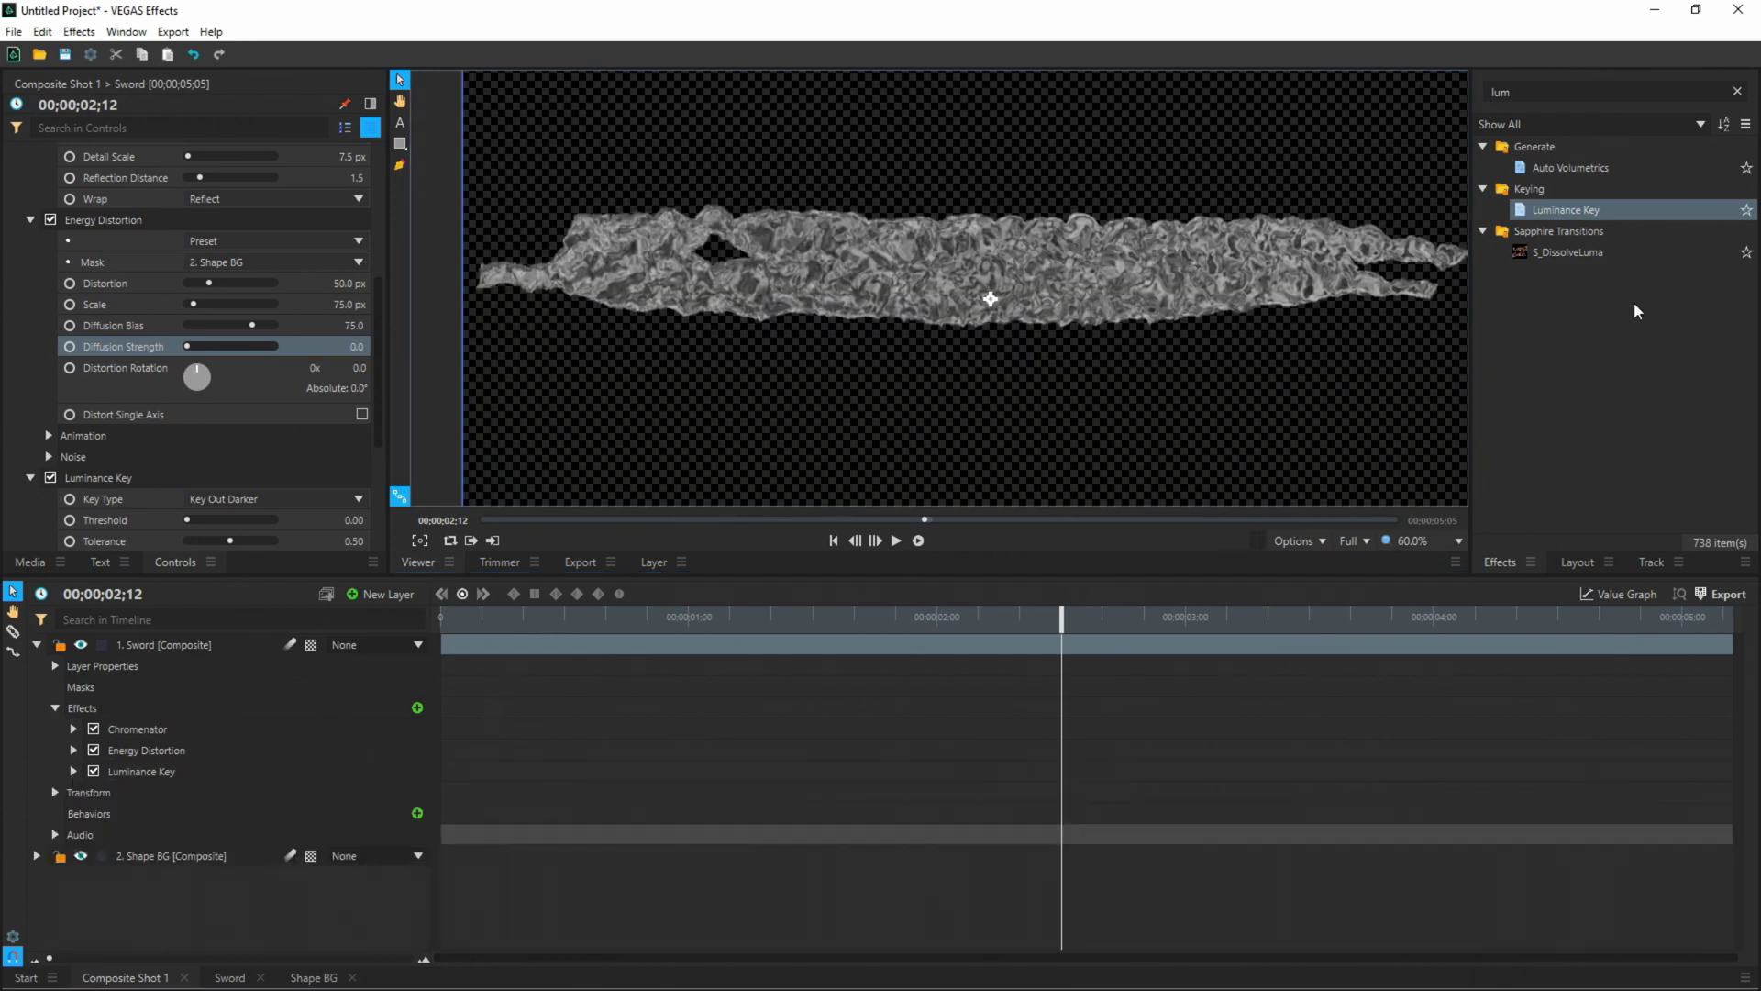
- Find the Color Correction Wheels effect and apply it to the Sword layer
{"action": "left_click", "coordinate": [1581, 92]}
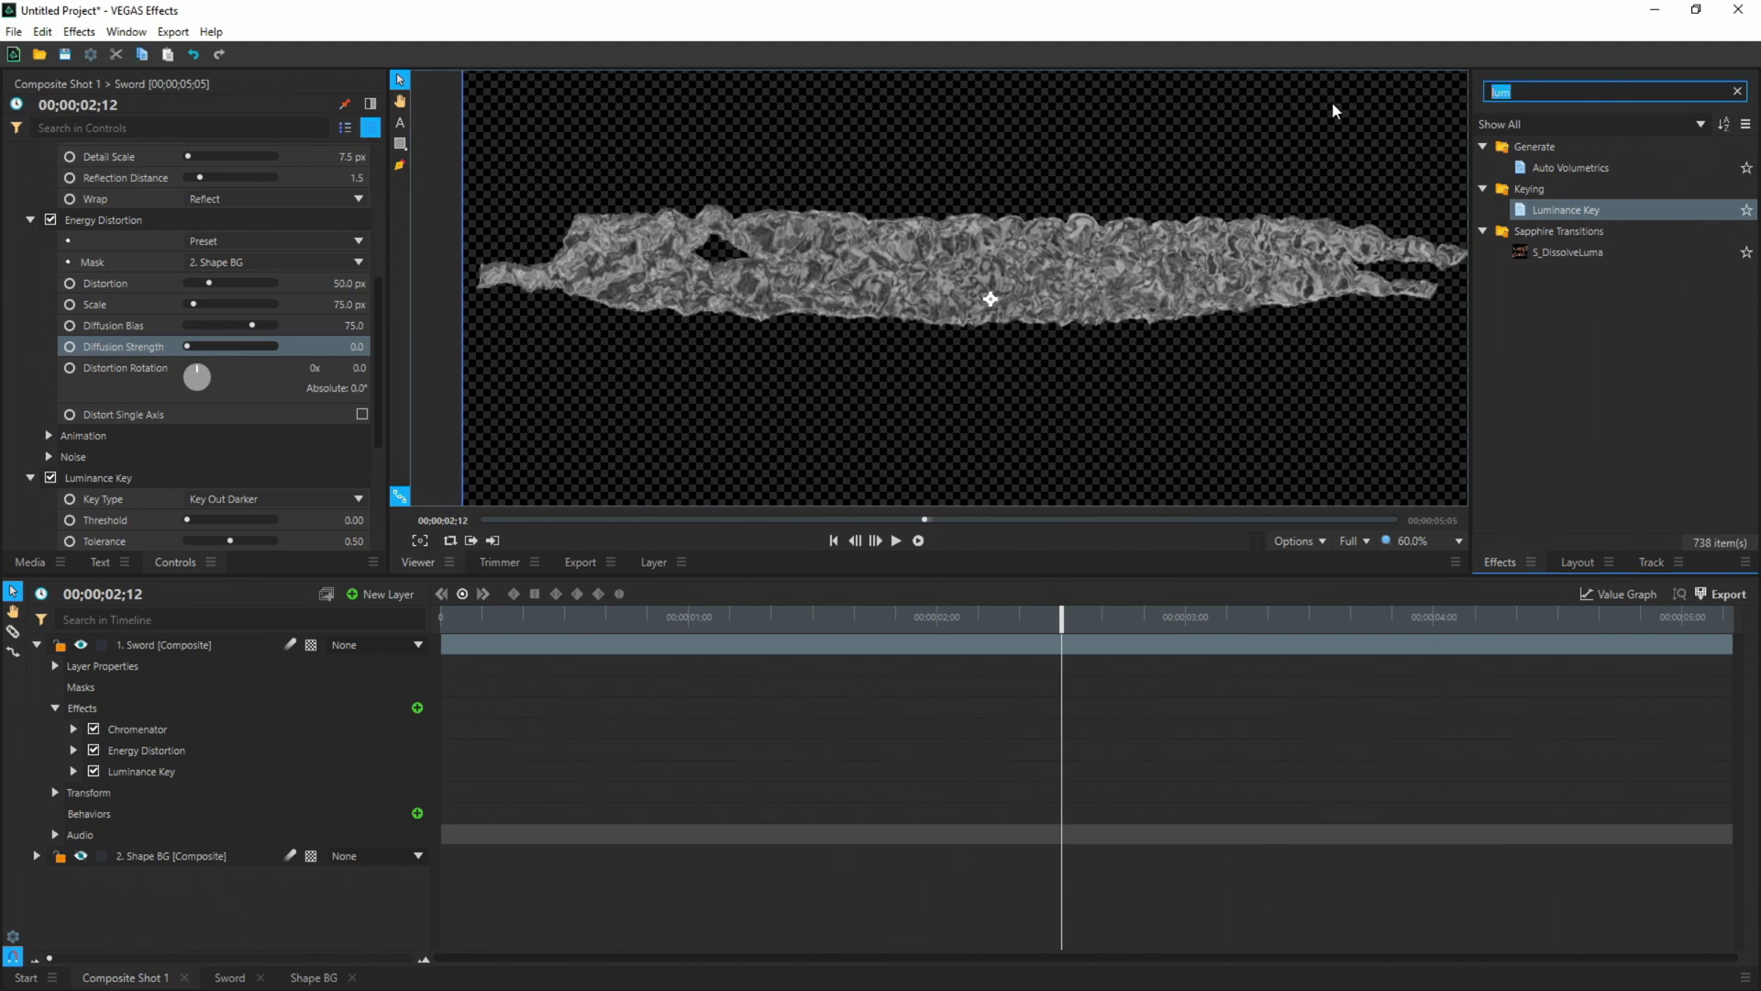
{"action": "type", "text": "color correc"}
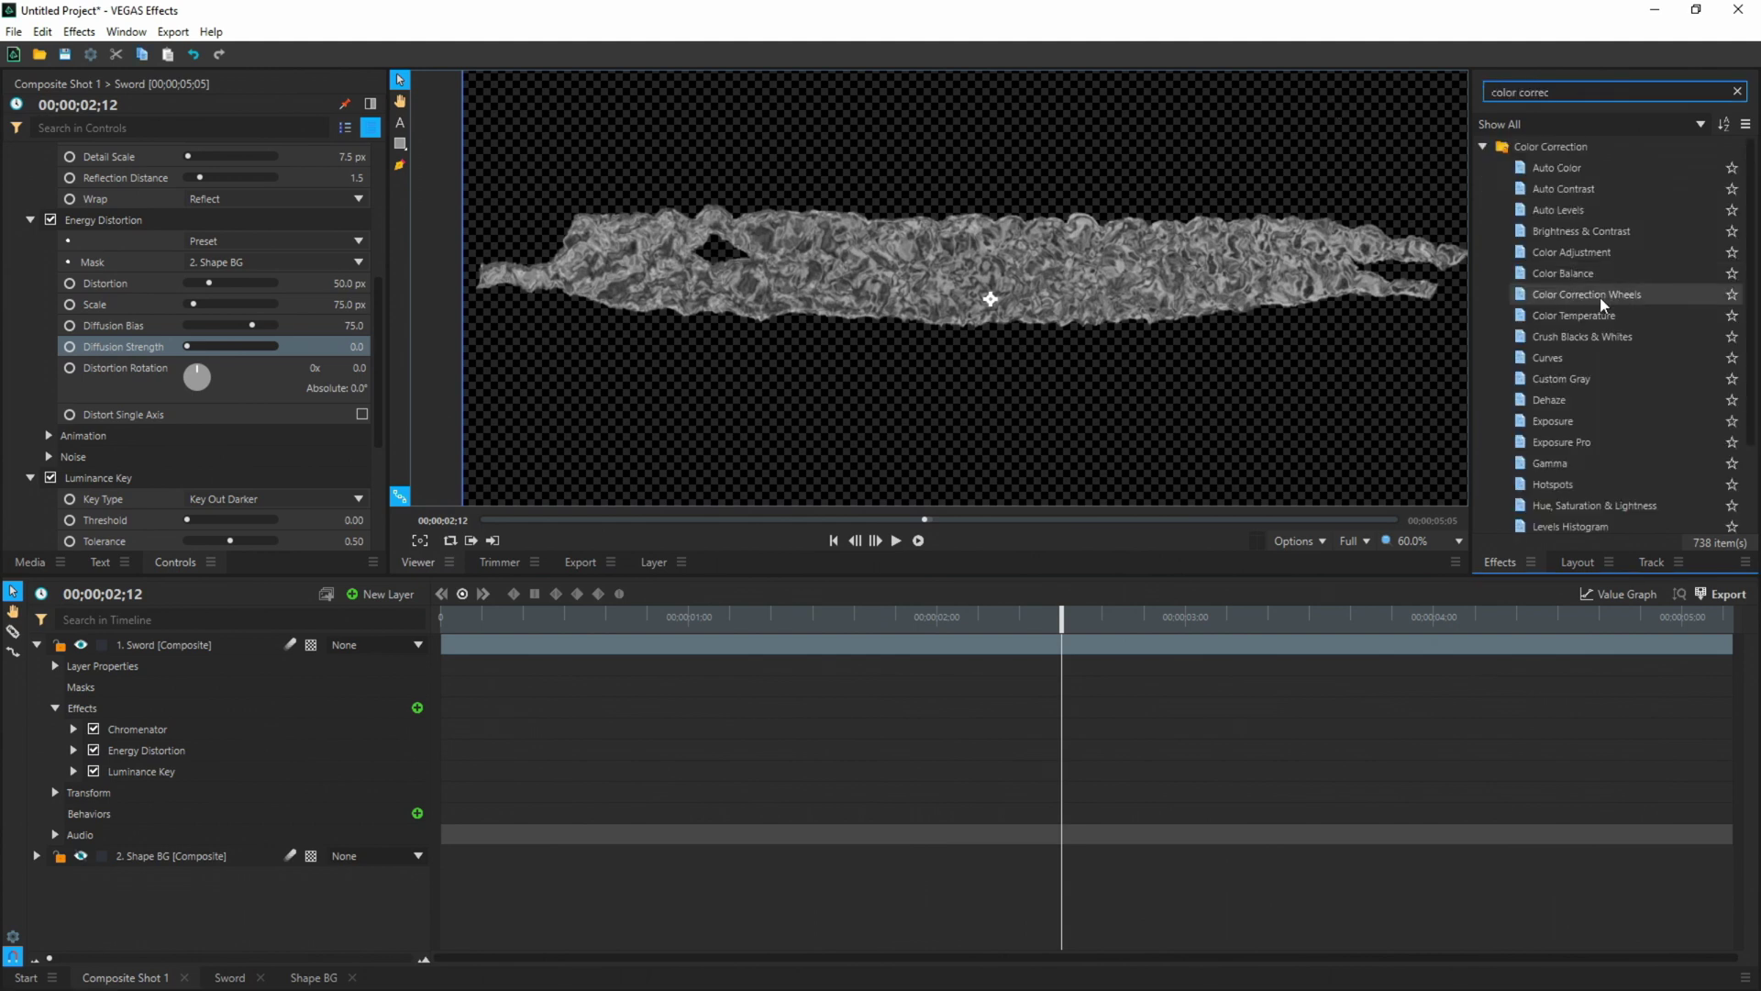
{"action": "left_click", "coordinate": [1598, 295]}
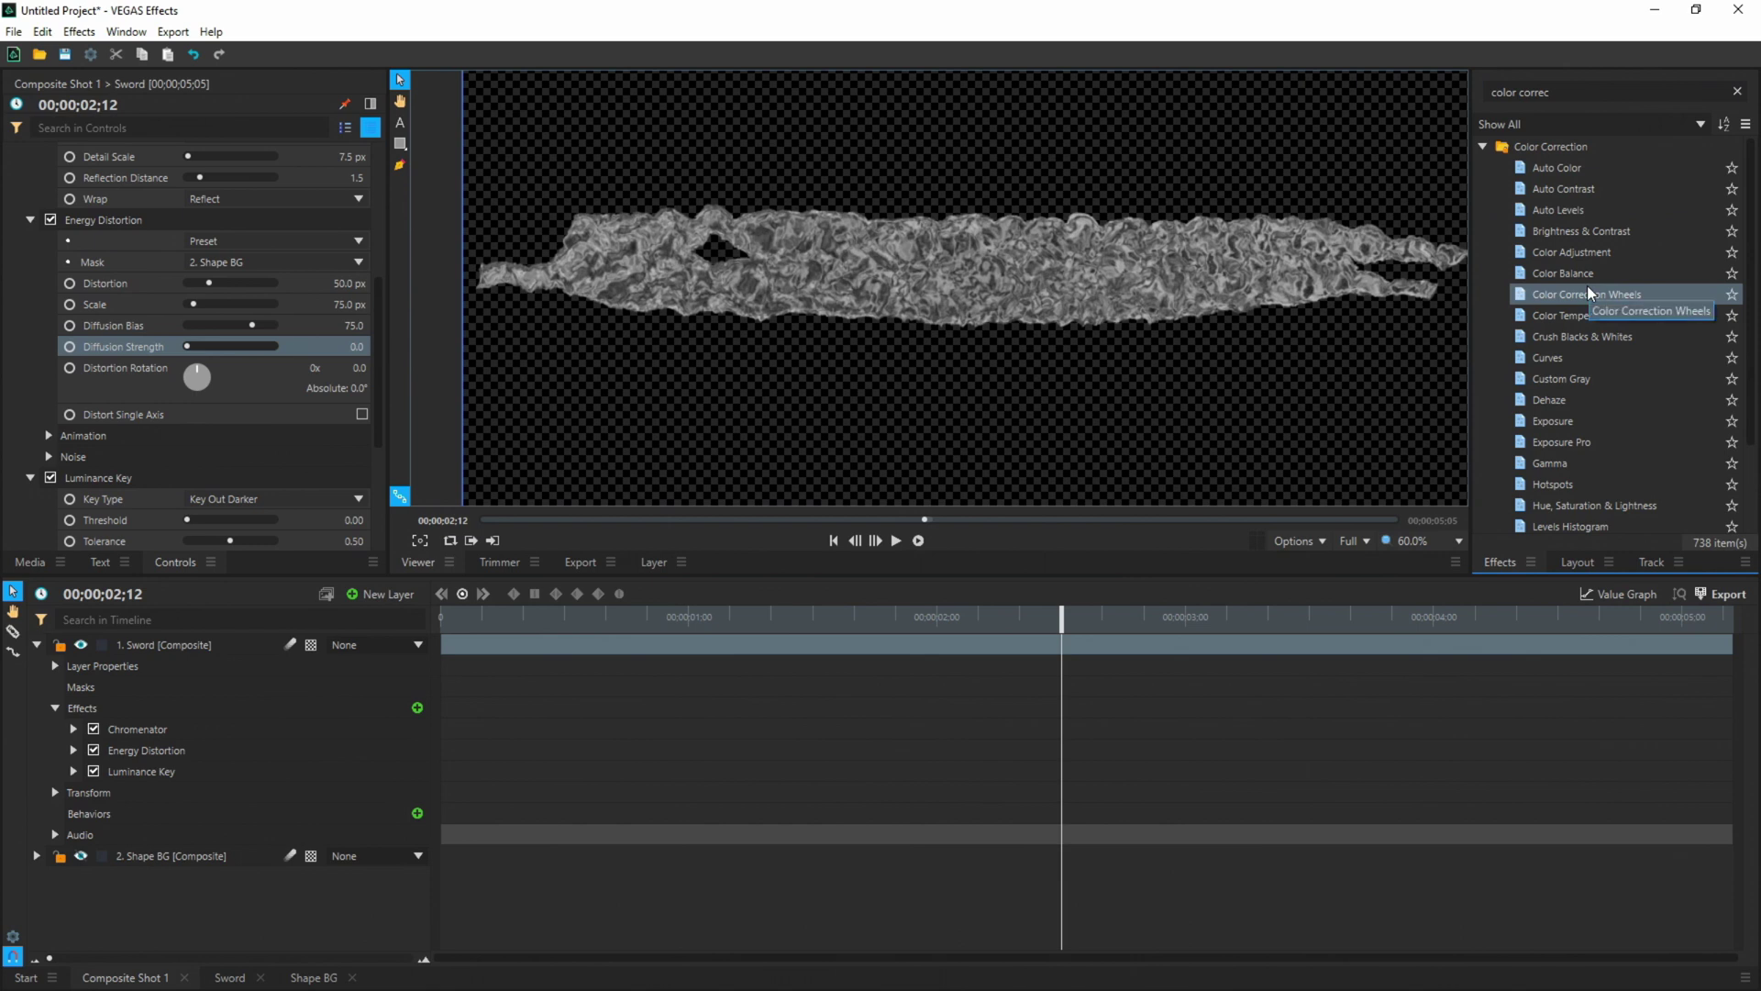
{"action": "left_click_drag", "start_coordinate": [1583, 295], "coordinate": [176, 640]}
- Set the Midtones of the Sword layer's Color Correction Wheels to Strength 0.78 and Hue 208
{"action": "left_click", "coordinate": [73, 793]}
{"action": "scroll", "coordinate": [77, 800], "scroll_direction": "down", "scroll_amount": 1}
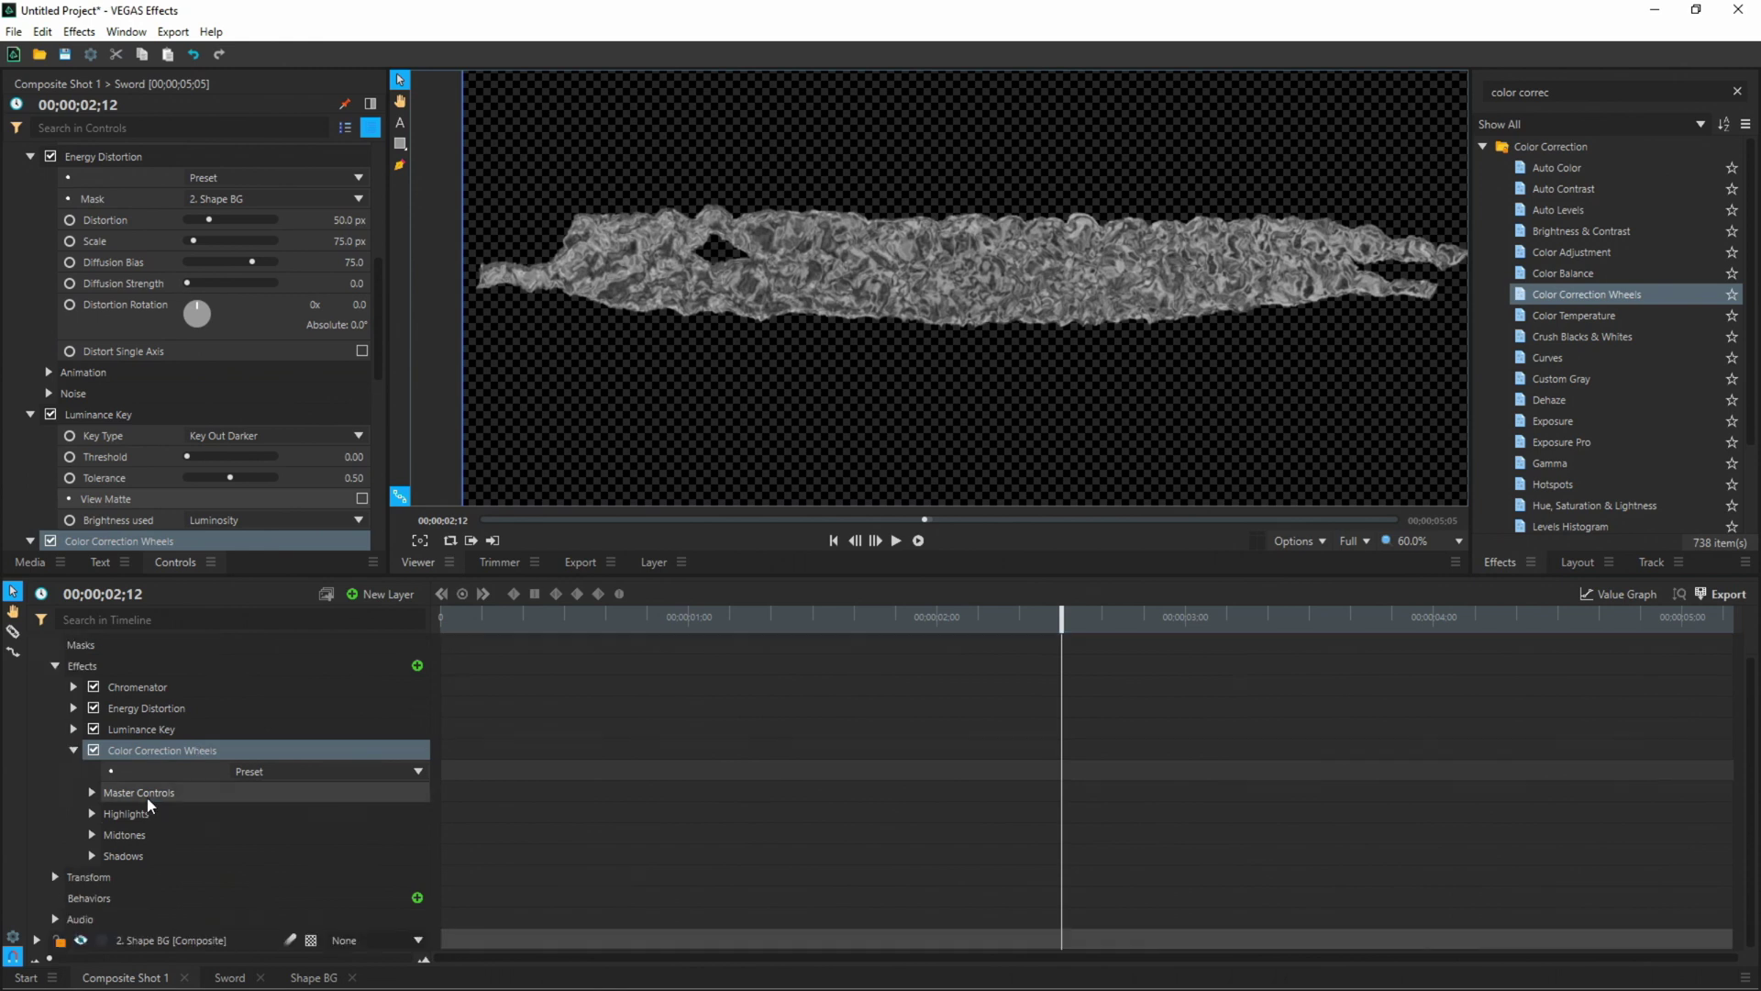
{"action": "left_click", "coordinate": [93, 833]}
{"action": "scroll", "coordinate": [275, 798], "scroll_direction": "down", "scroll_amount": 2}
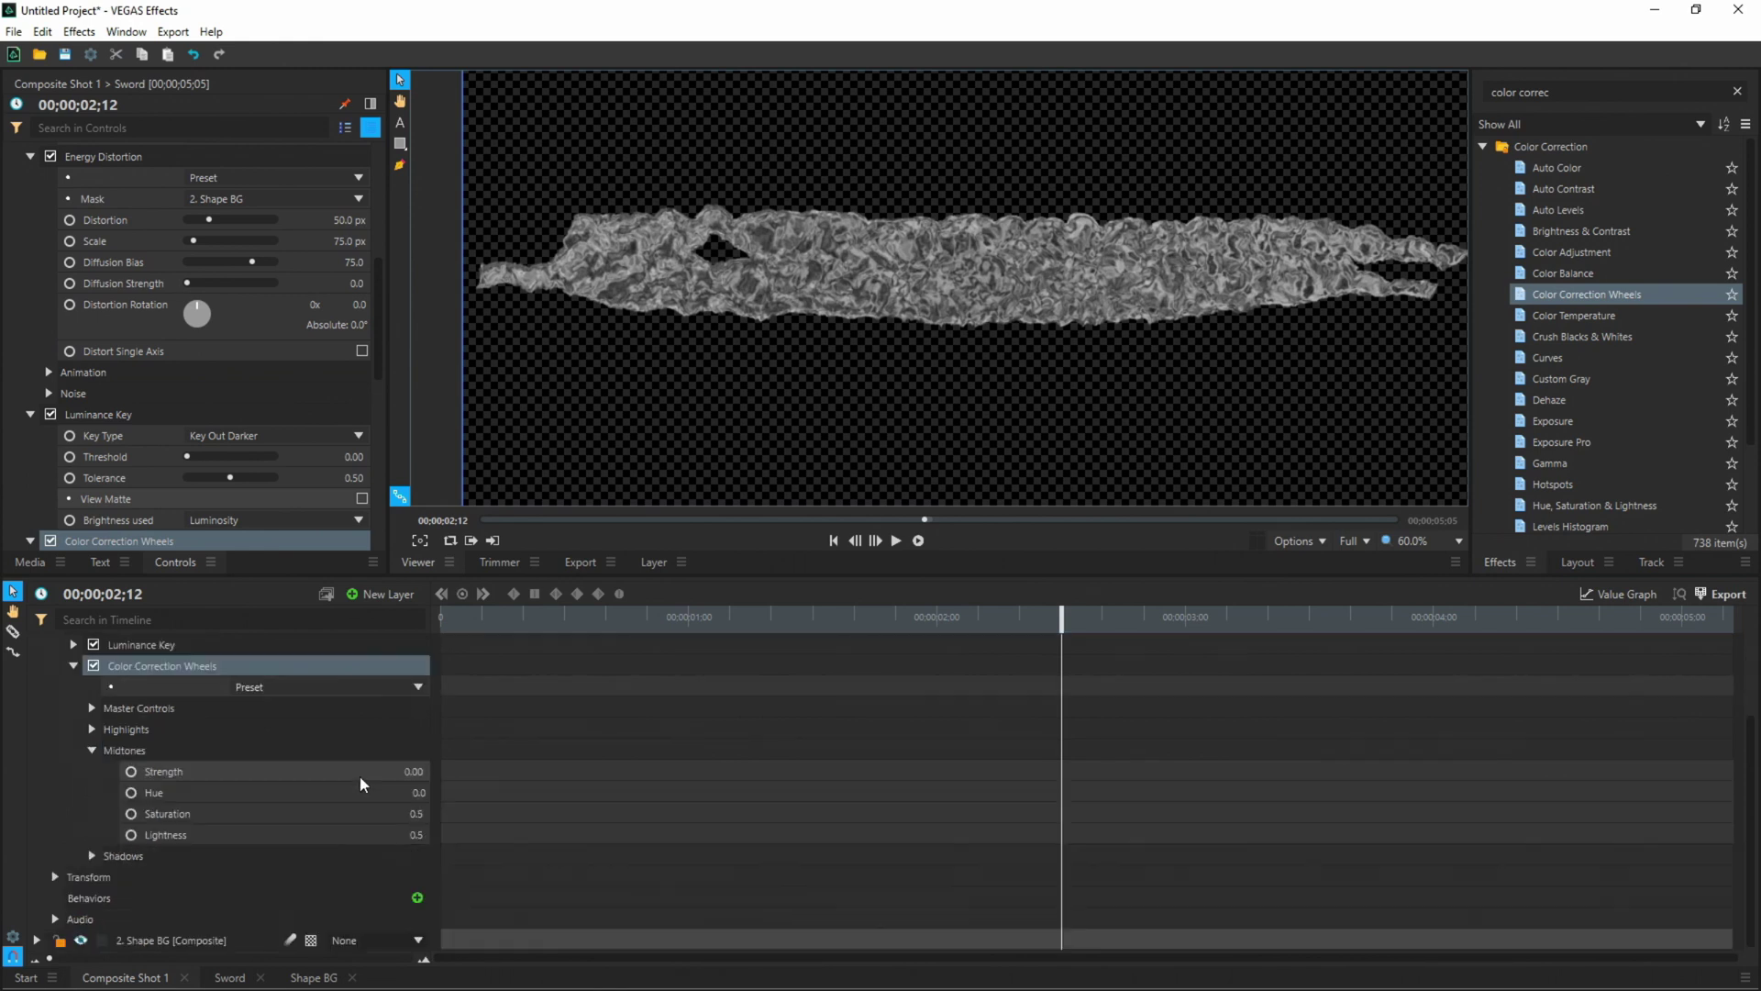
{"action": "left_click", "coordinate": [412, 772]}
{"action": "key", "text": "Return"}
{"action": "left_click", "coordinate": [421, 792]}
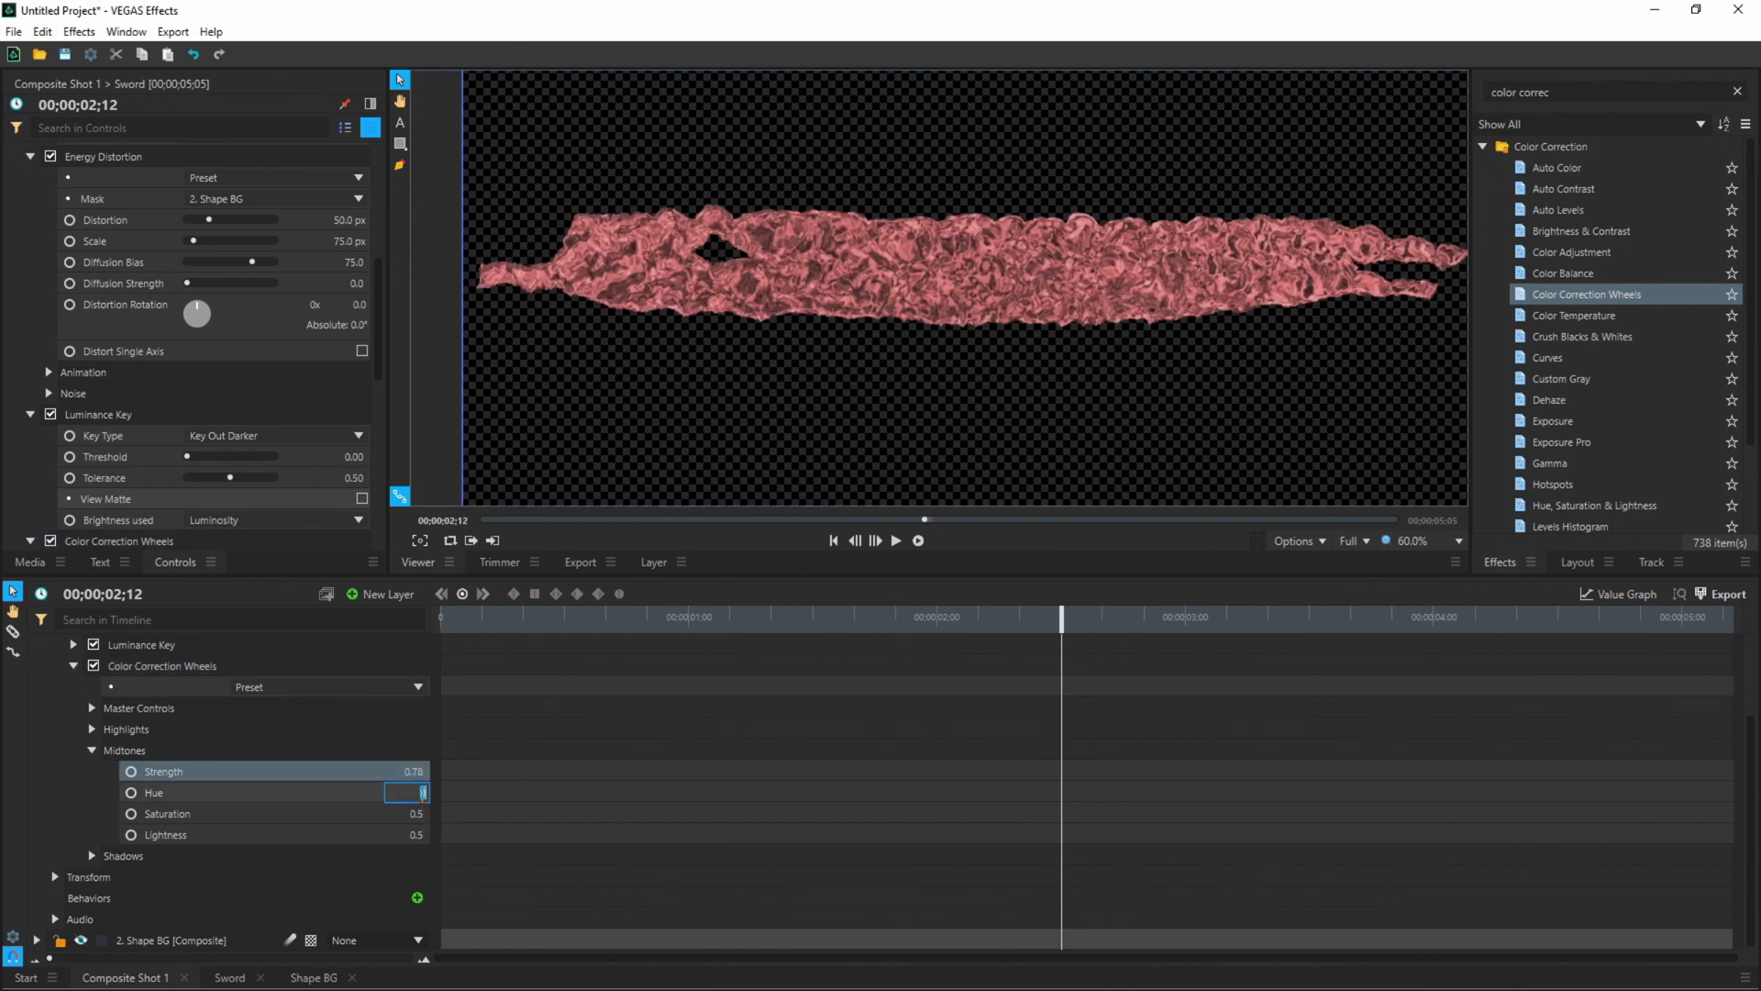
{"action": "type", "text": "208"}
{"action": "key", "text": "Return"}
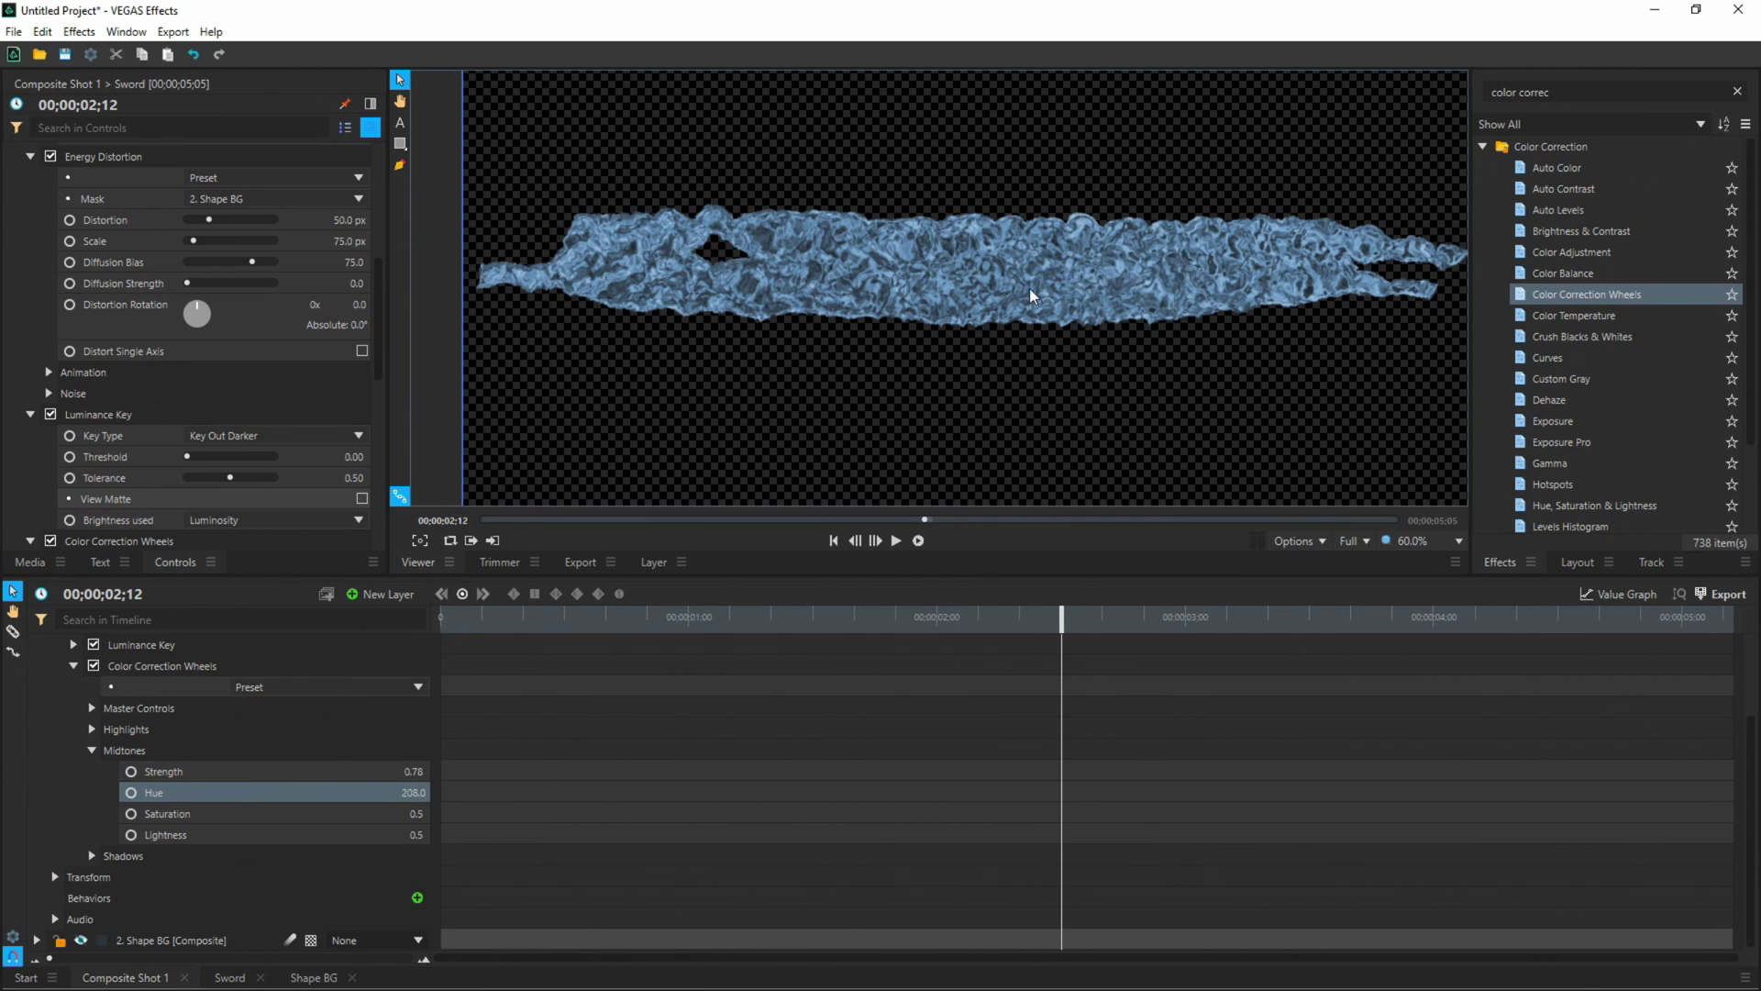
{"action": "left_click", "coordinate": [74, 666]}
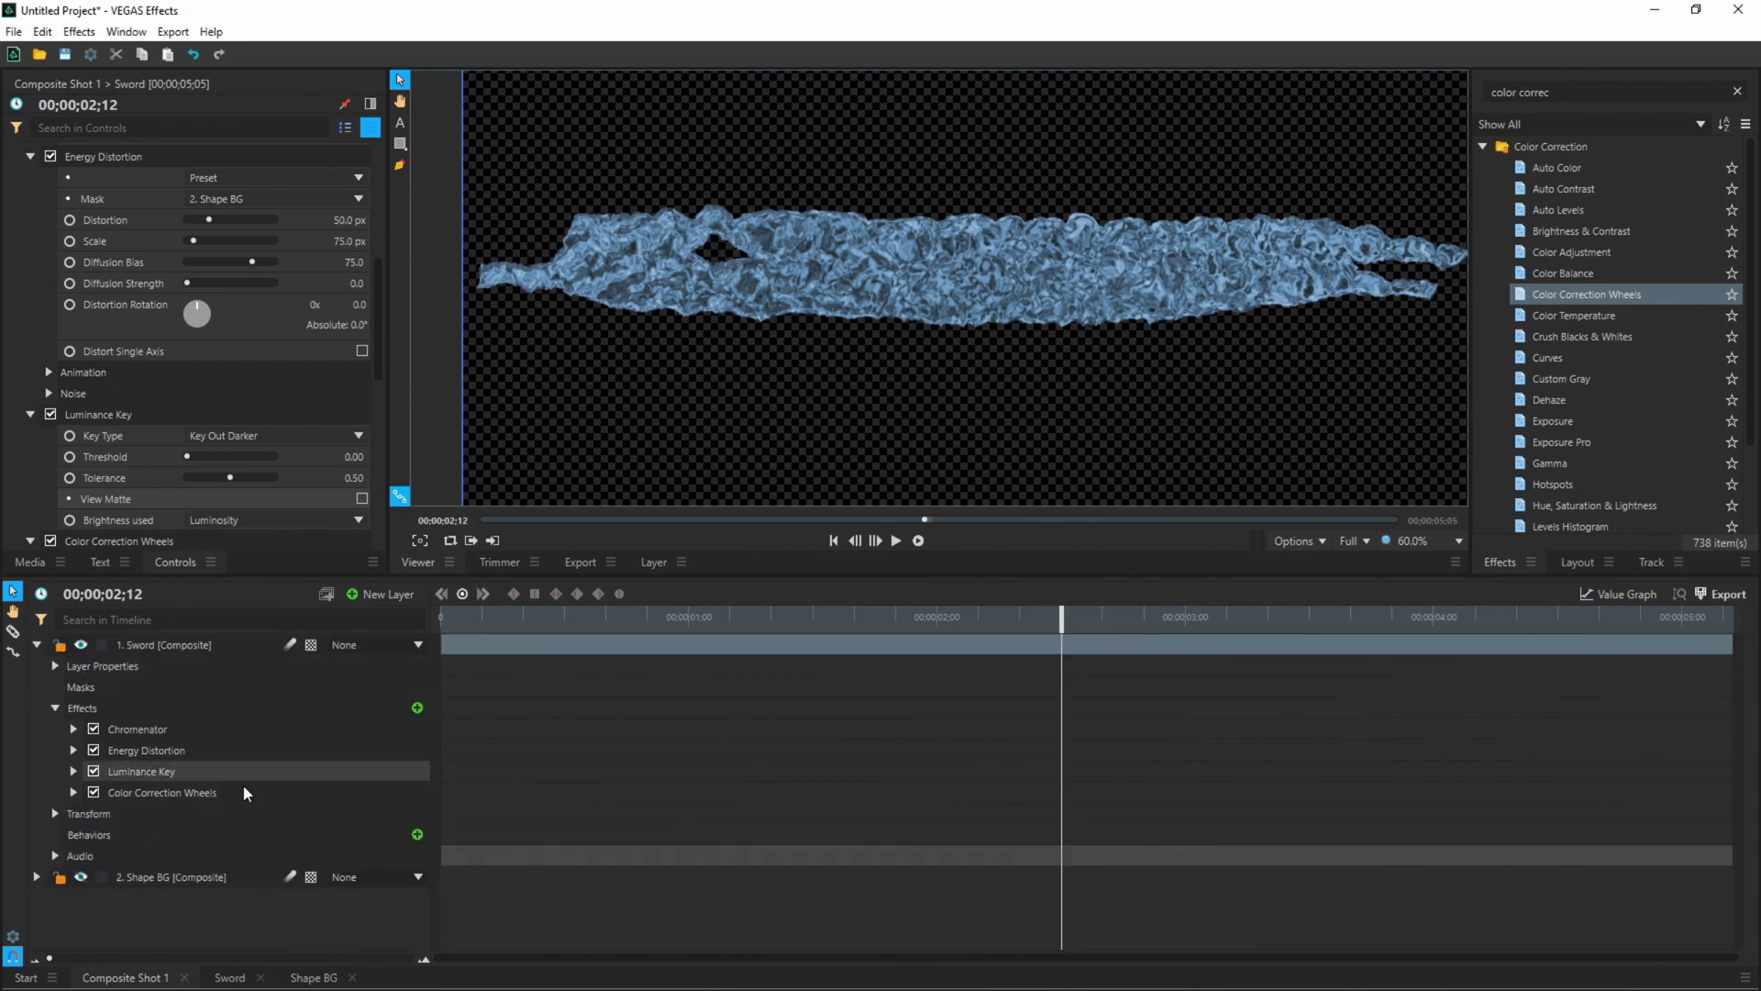
- Find the Light Wrap effect and apply it to the Sword layer after Color Correction Wheels
{"action": "left_click_drag", "start_coordinate": [1601, 95], "coordinate": [1411, 91]}
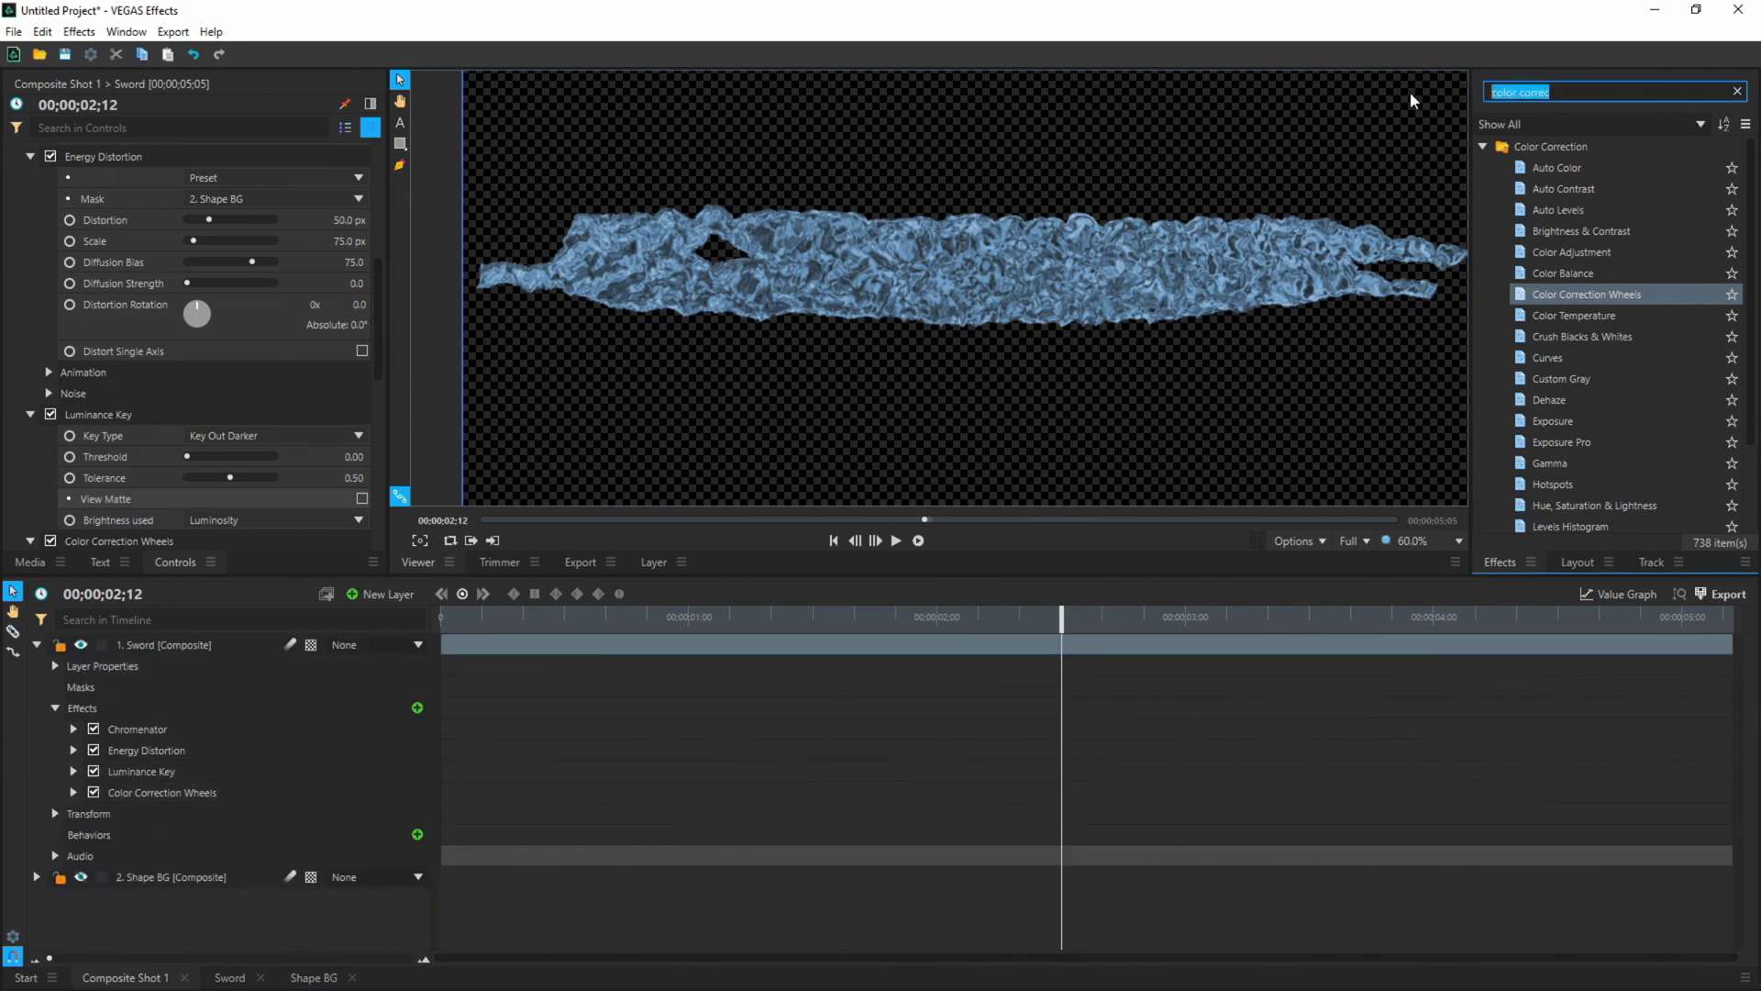
{"action": "type", "text": "light wra"}
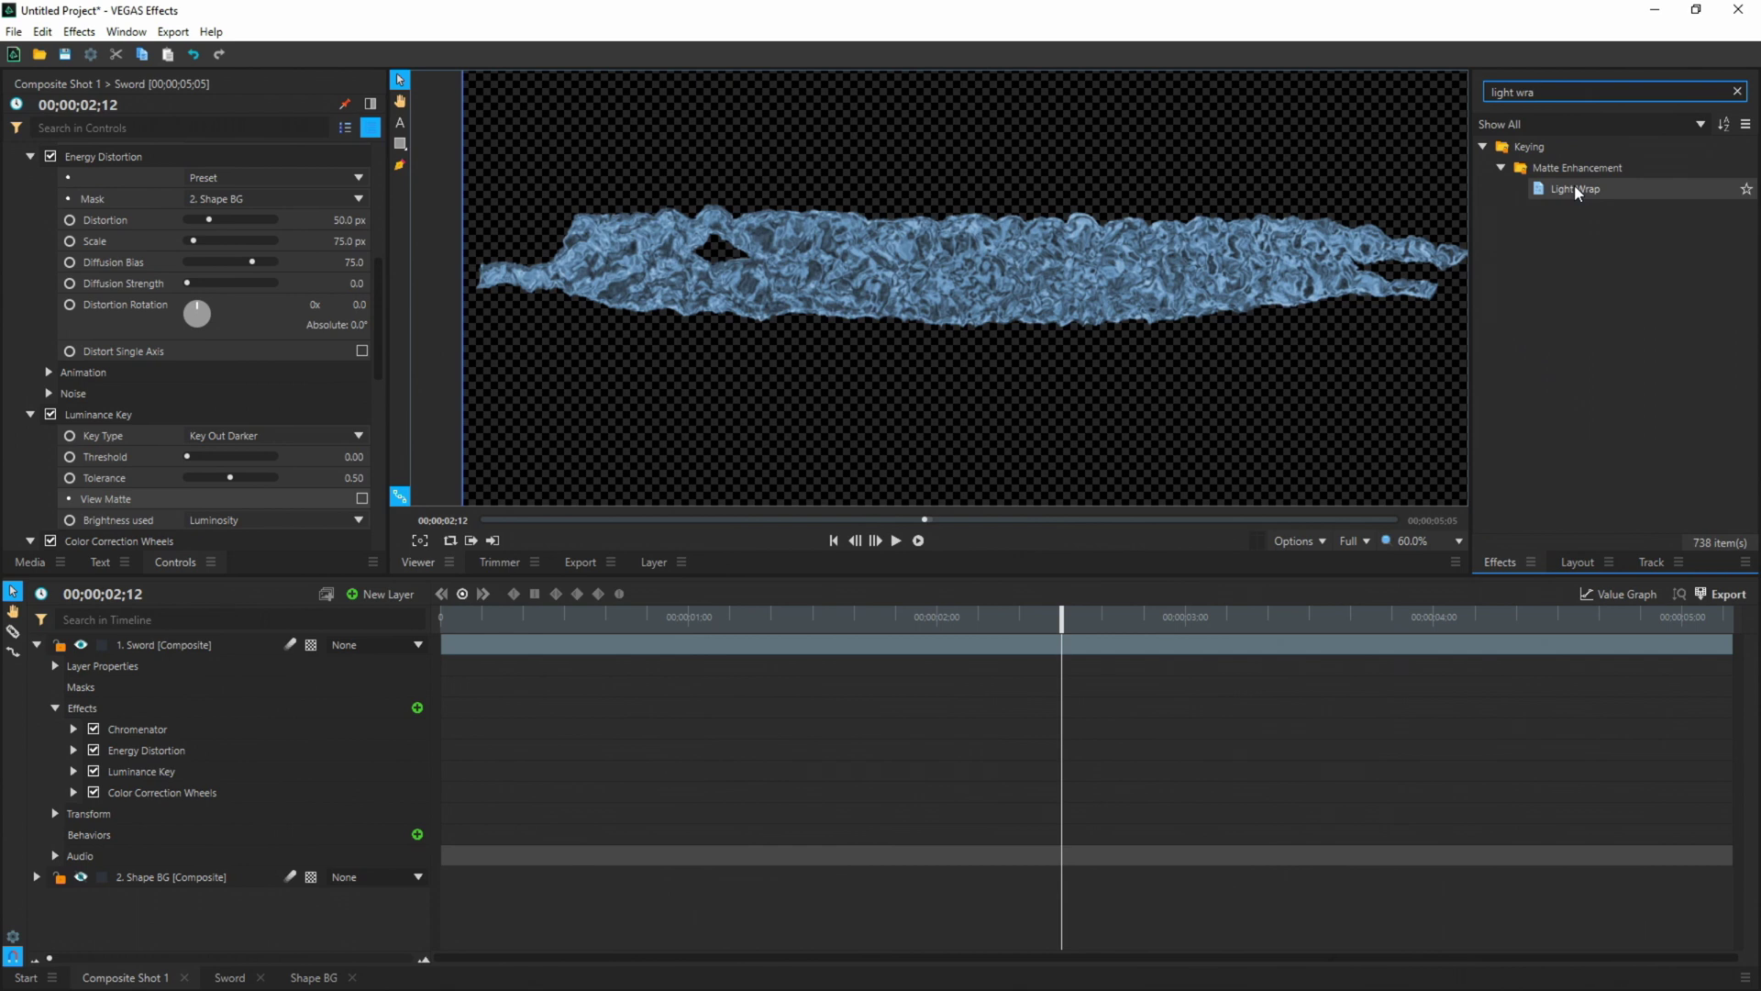
{"action": "left_click_drag", "start_coordinate": [1574, 184], "coordinate": [396, 644]}
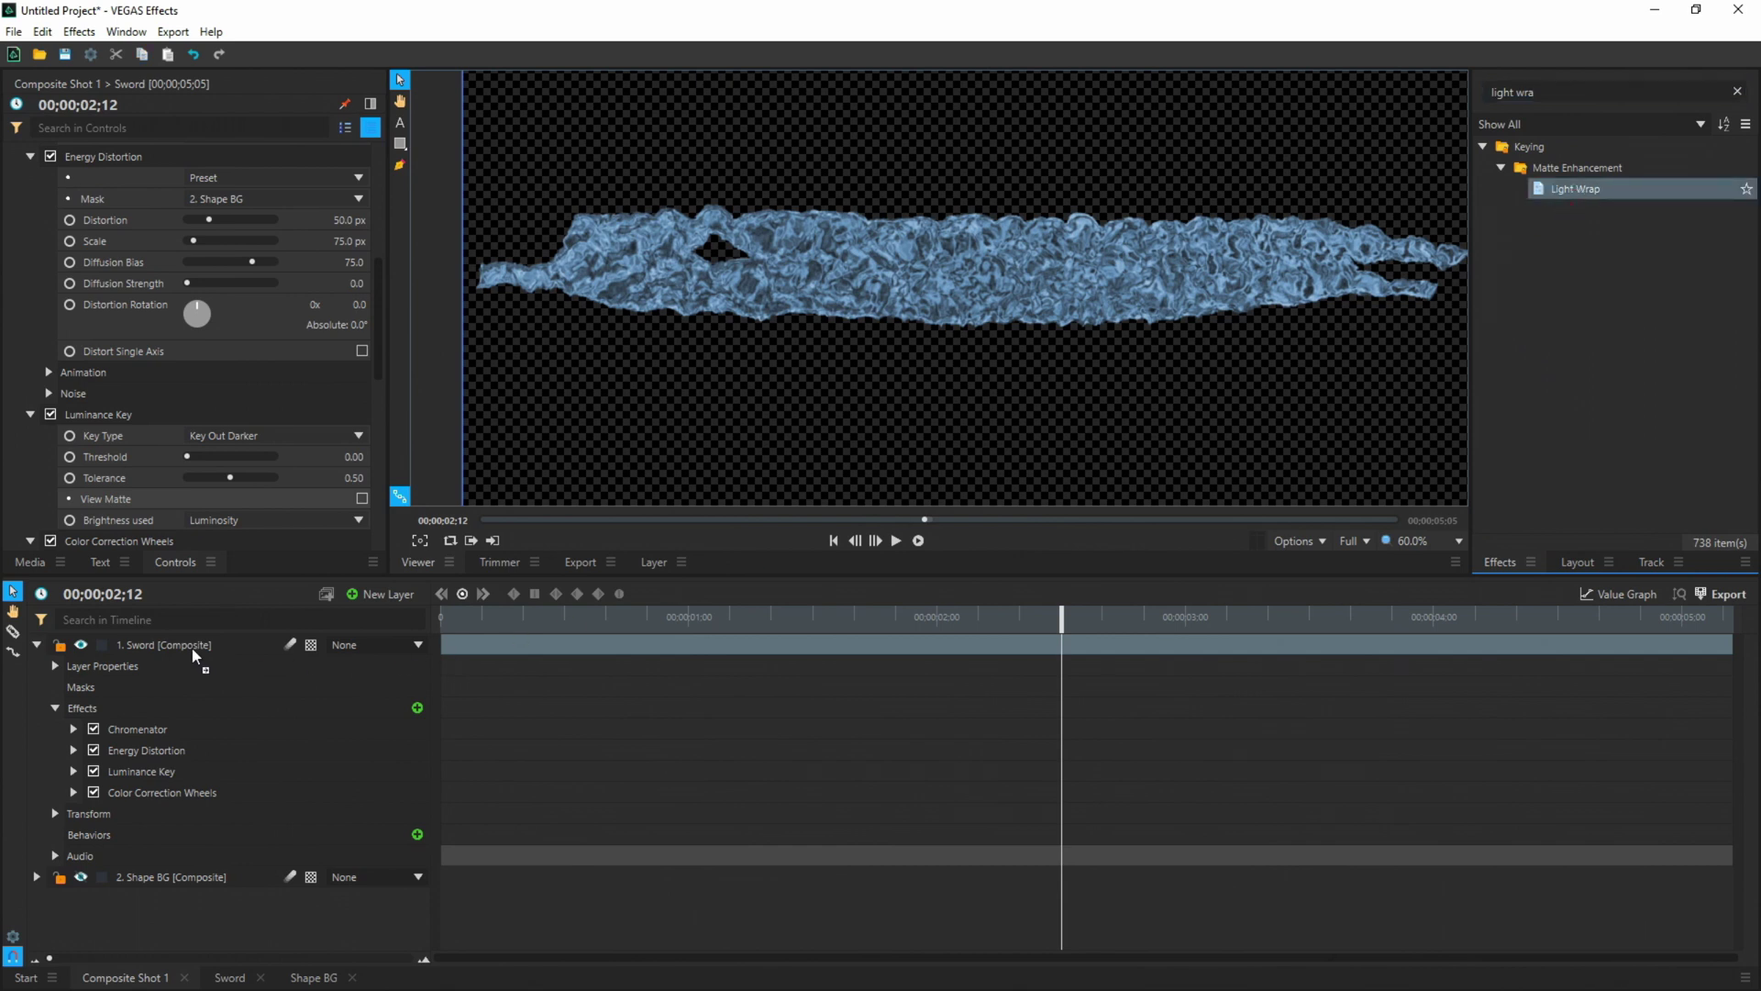
{"action": "left_click_drag", "start_coordinate": [193, 653], "coordinate": [193, 654]}
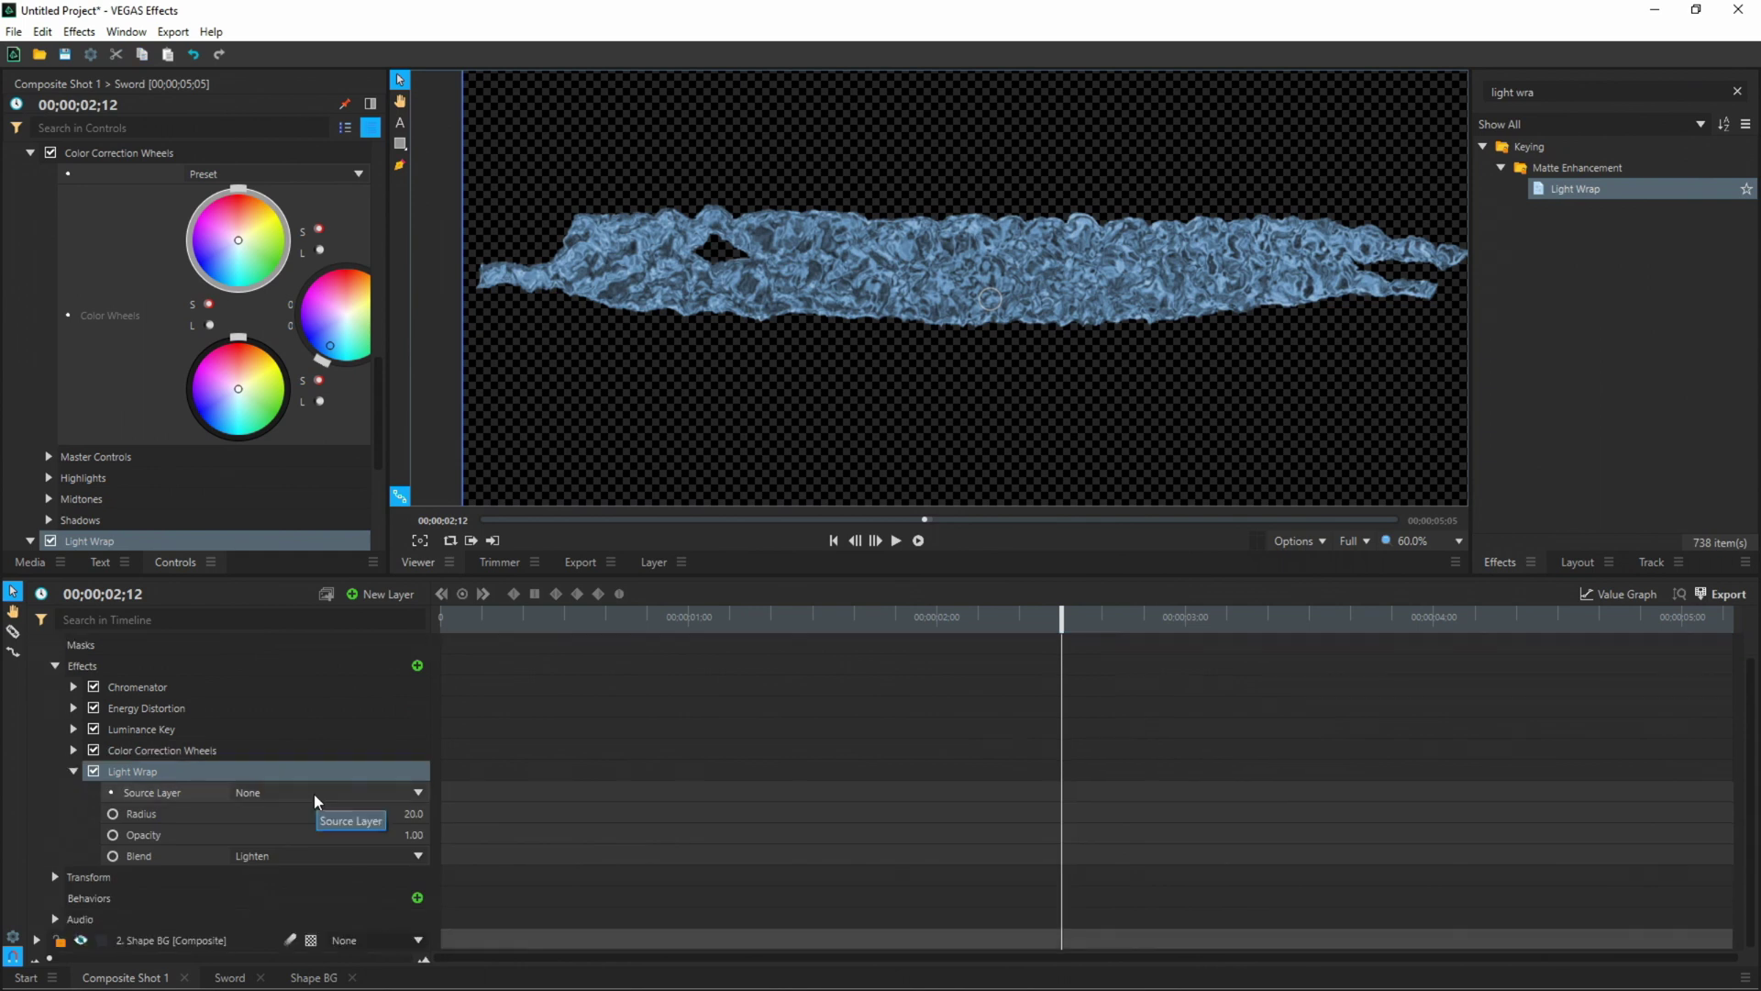
- Configure Light Wrap with 2. Shape BG as Source Layer, Radius 40 and the Color Dodge blend
{"action": "left_click", "coordinate": [314, 792]}
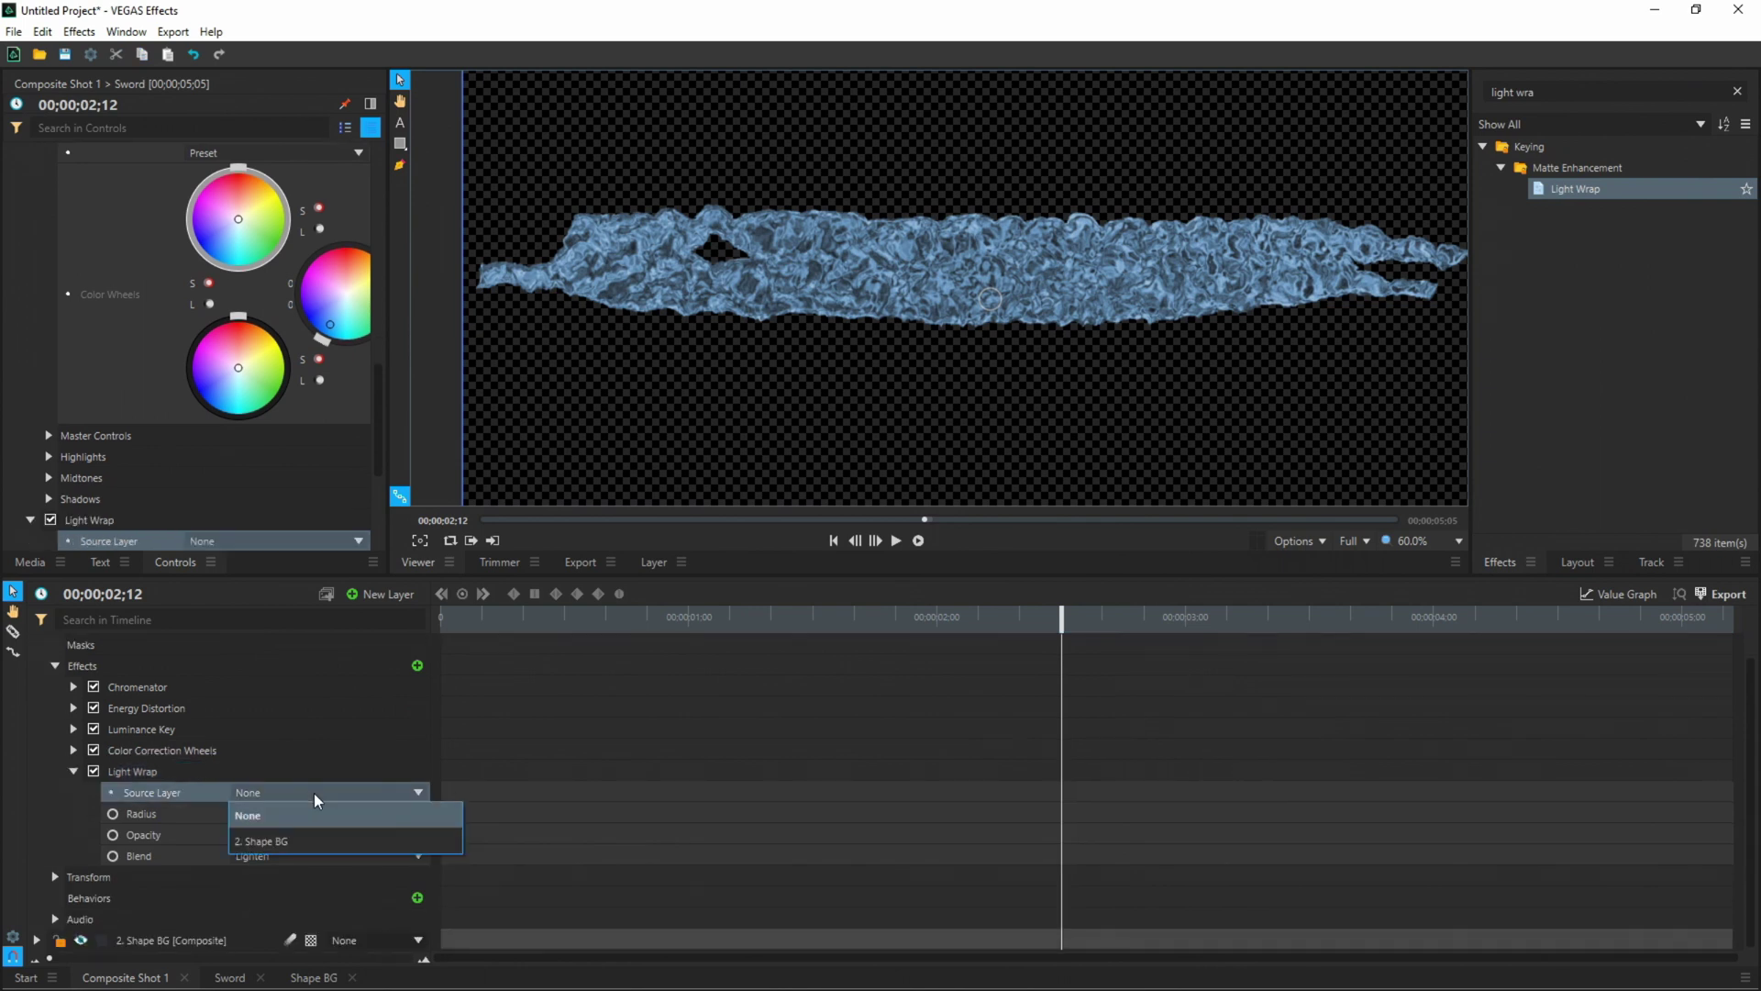
{"action": "left_click", "coordinate": [275, 840]}
{"action": "left_click", "coordinate": [420, 814]}
{"action": "type", "text": "40"}
{"action": "key", "text": "Return"}
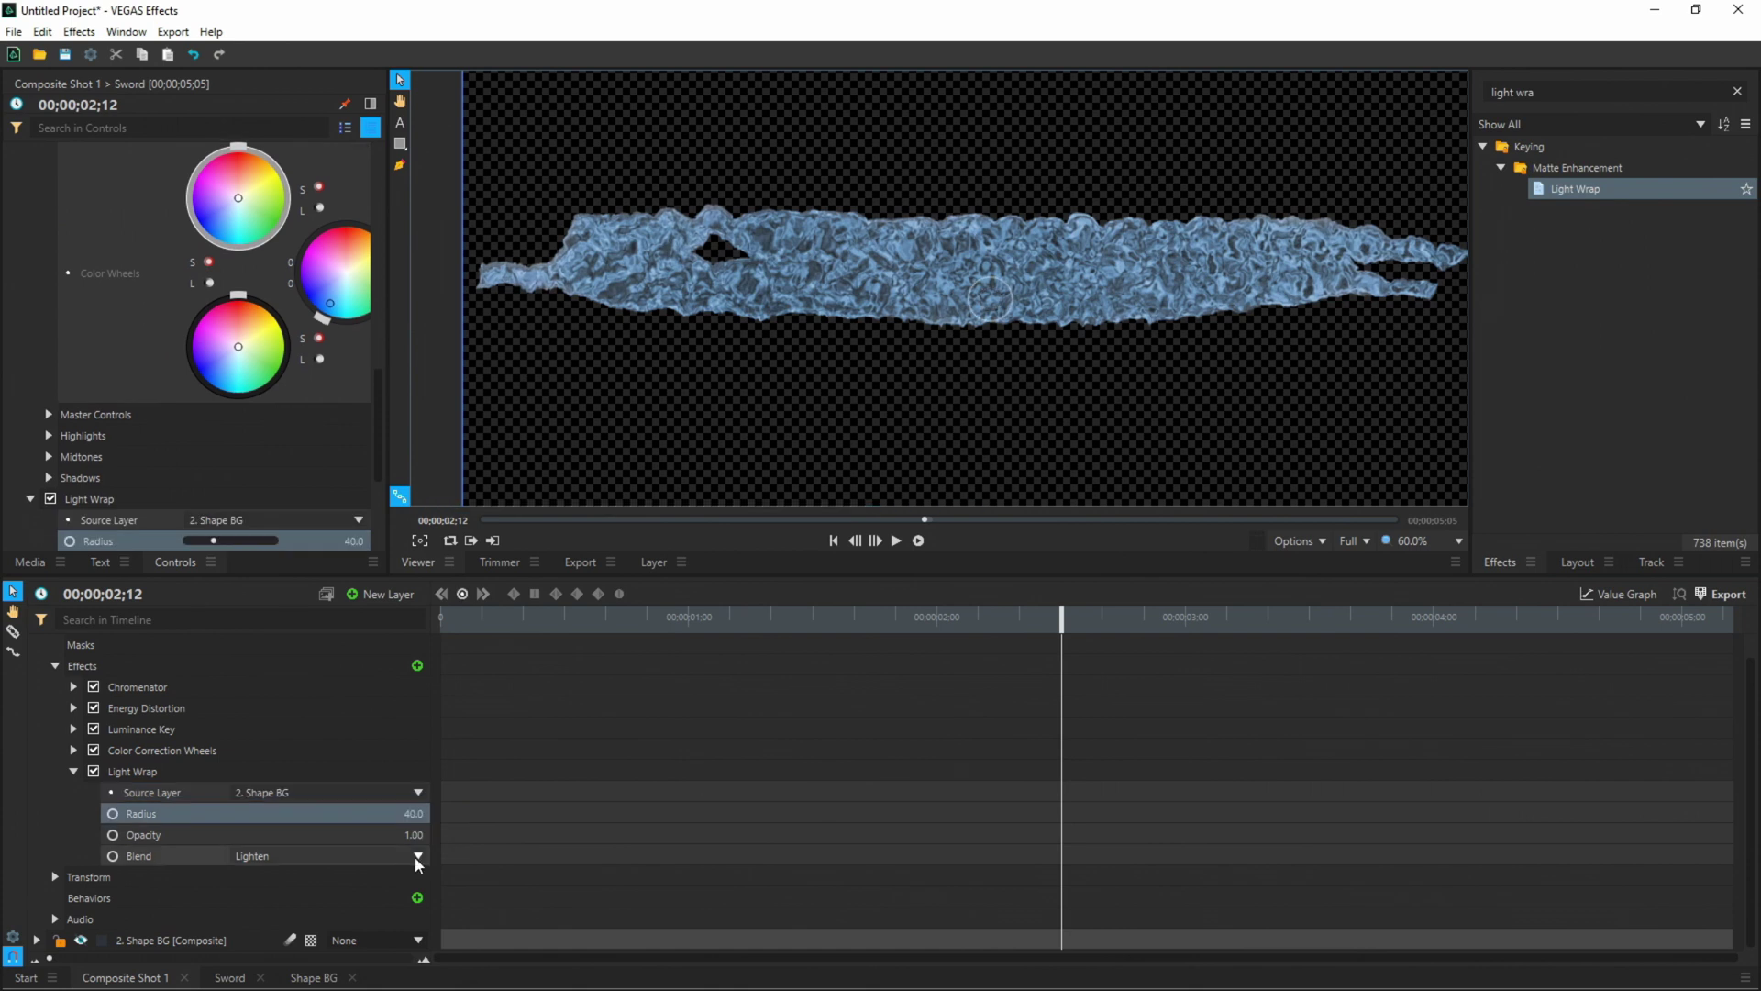
{"action": "left_click", "coordinate": [418, 857]}
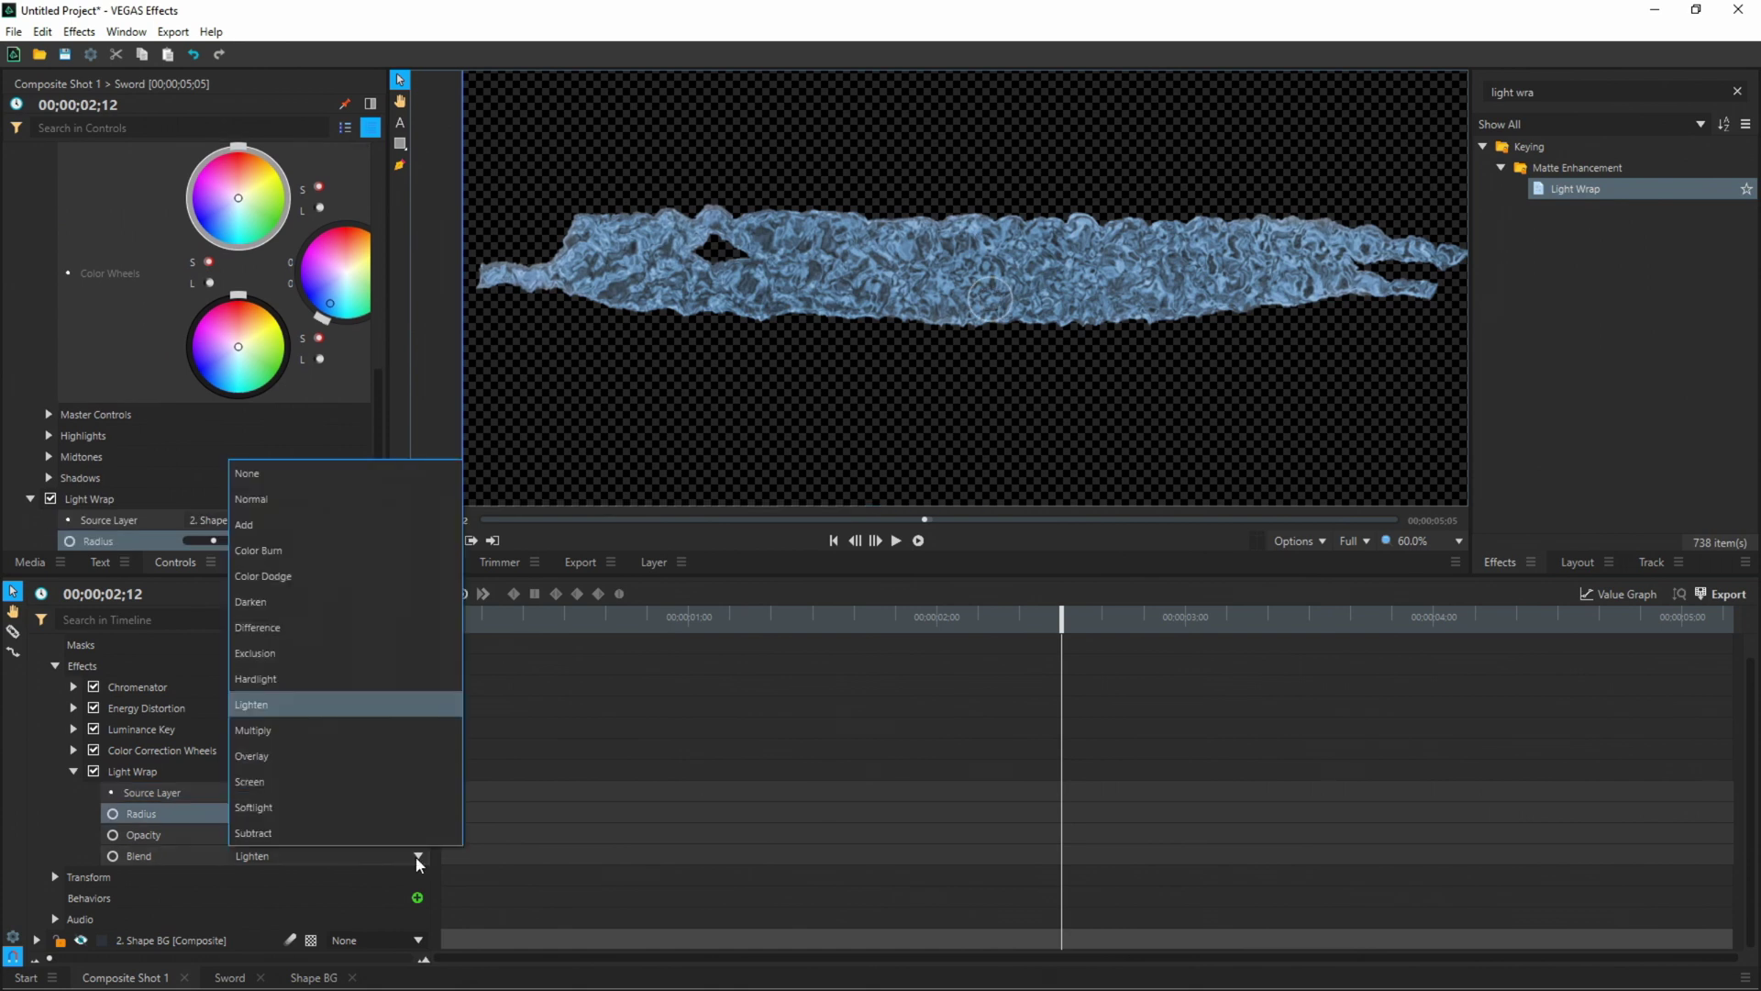
{"action": "left_click", "coordinate": [294, 578]}
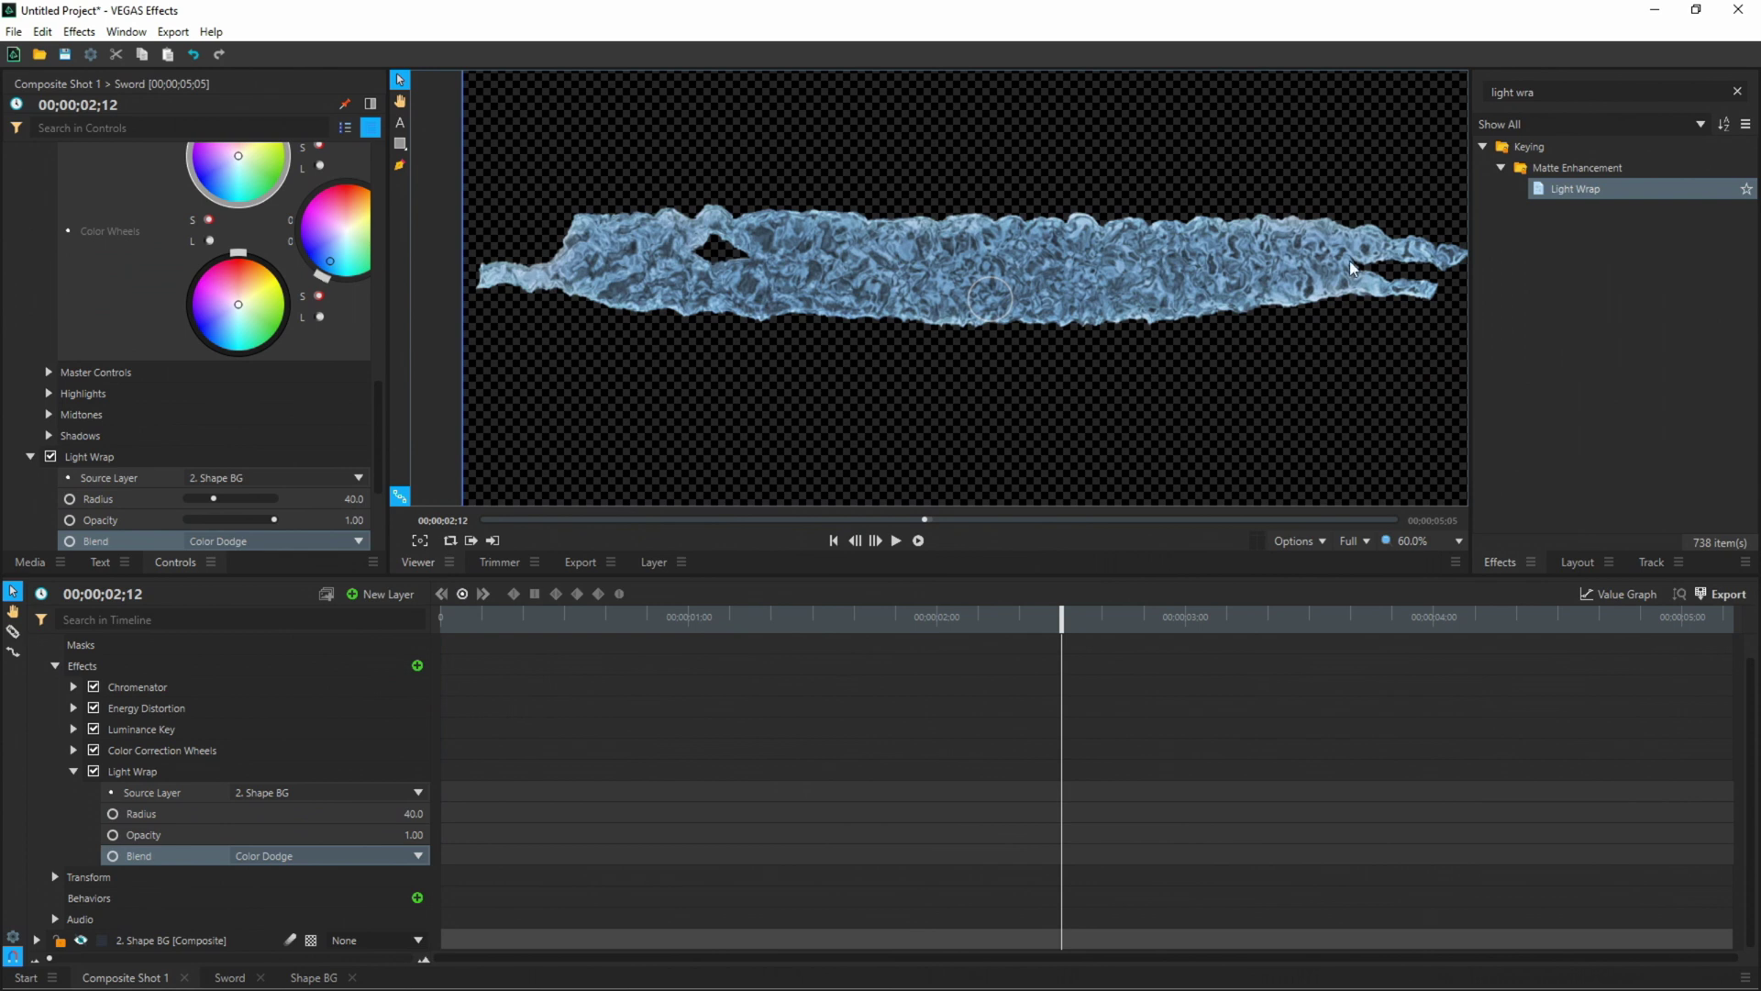
- Inspect the sword's light-wrapped edges up close and play the composite from the beginning
{"action": "scroll", "coordinate": [778, 243], "scroll_direction": "up", "scroll_amount": 5}
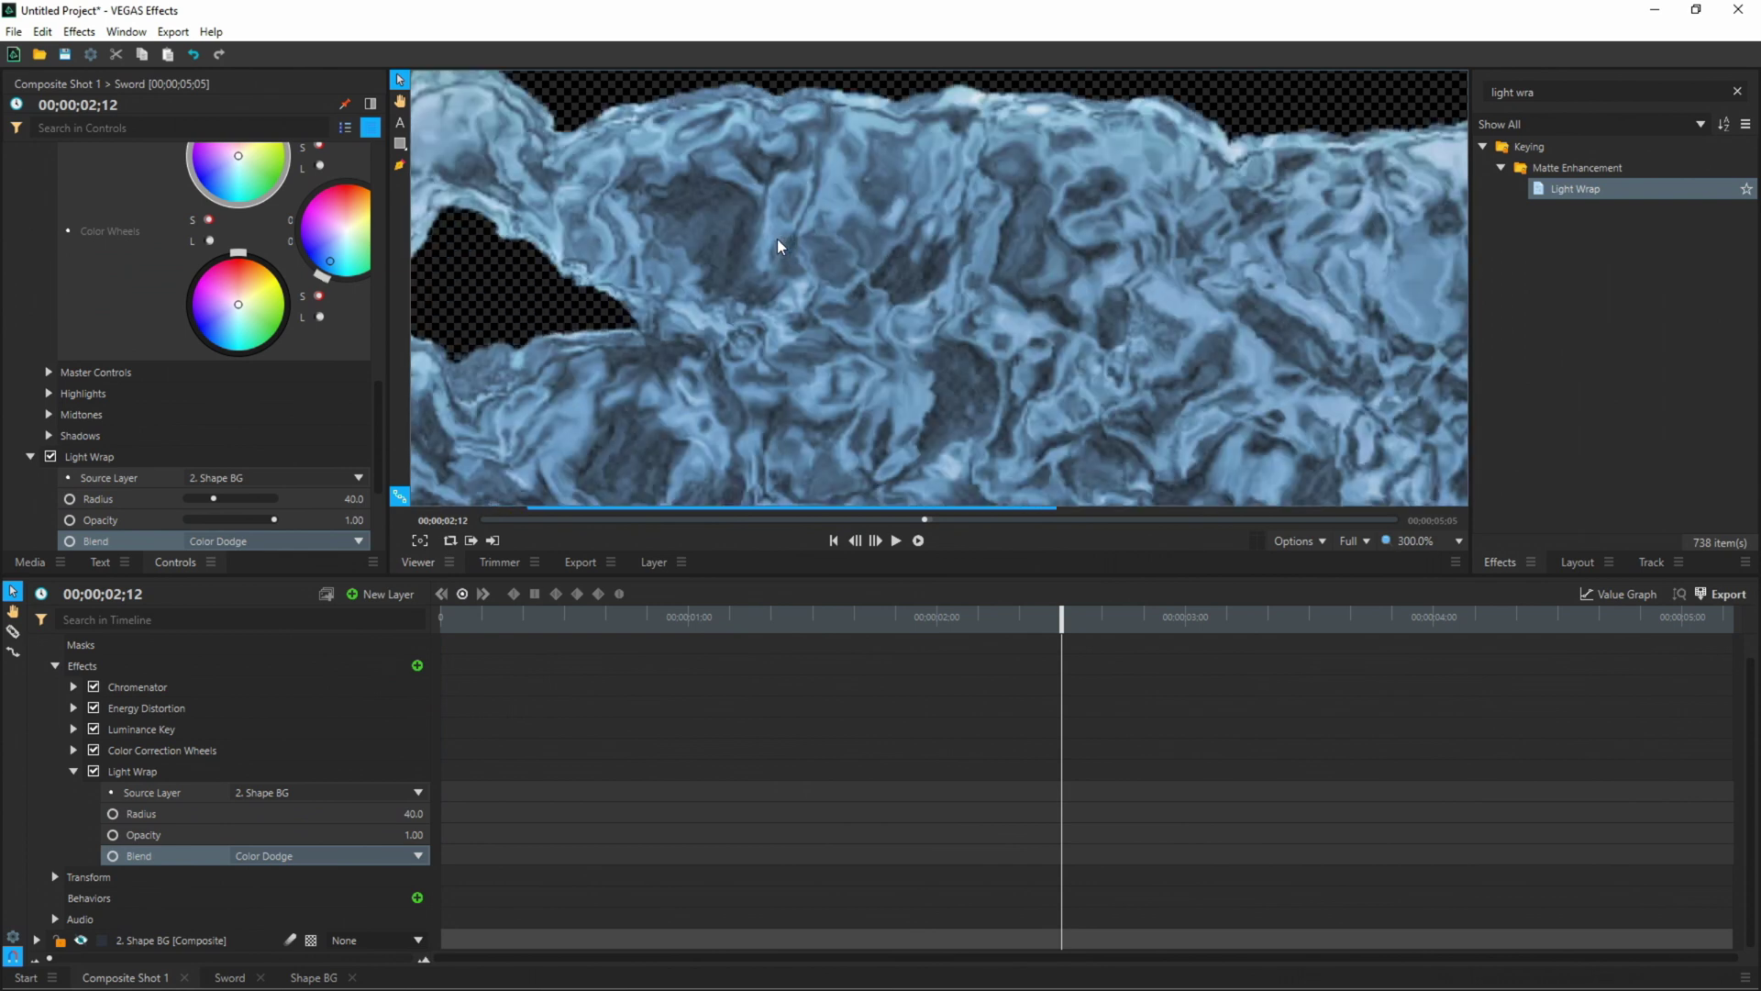
{"action": "scroll", "coordinate": [776, 240], "scroll_direction": "down", "scroll_amount": 6}
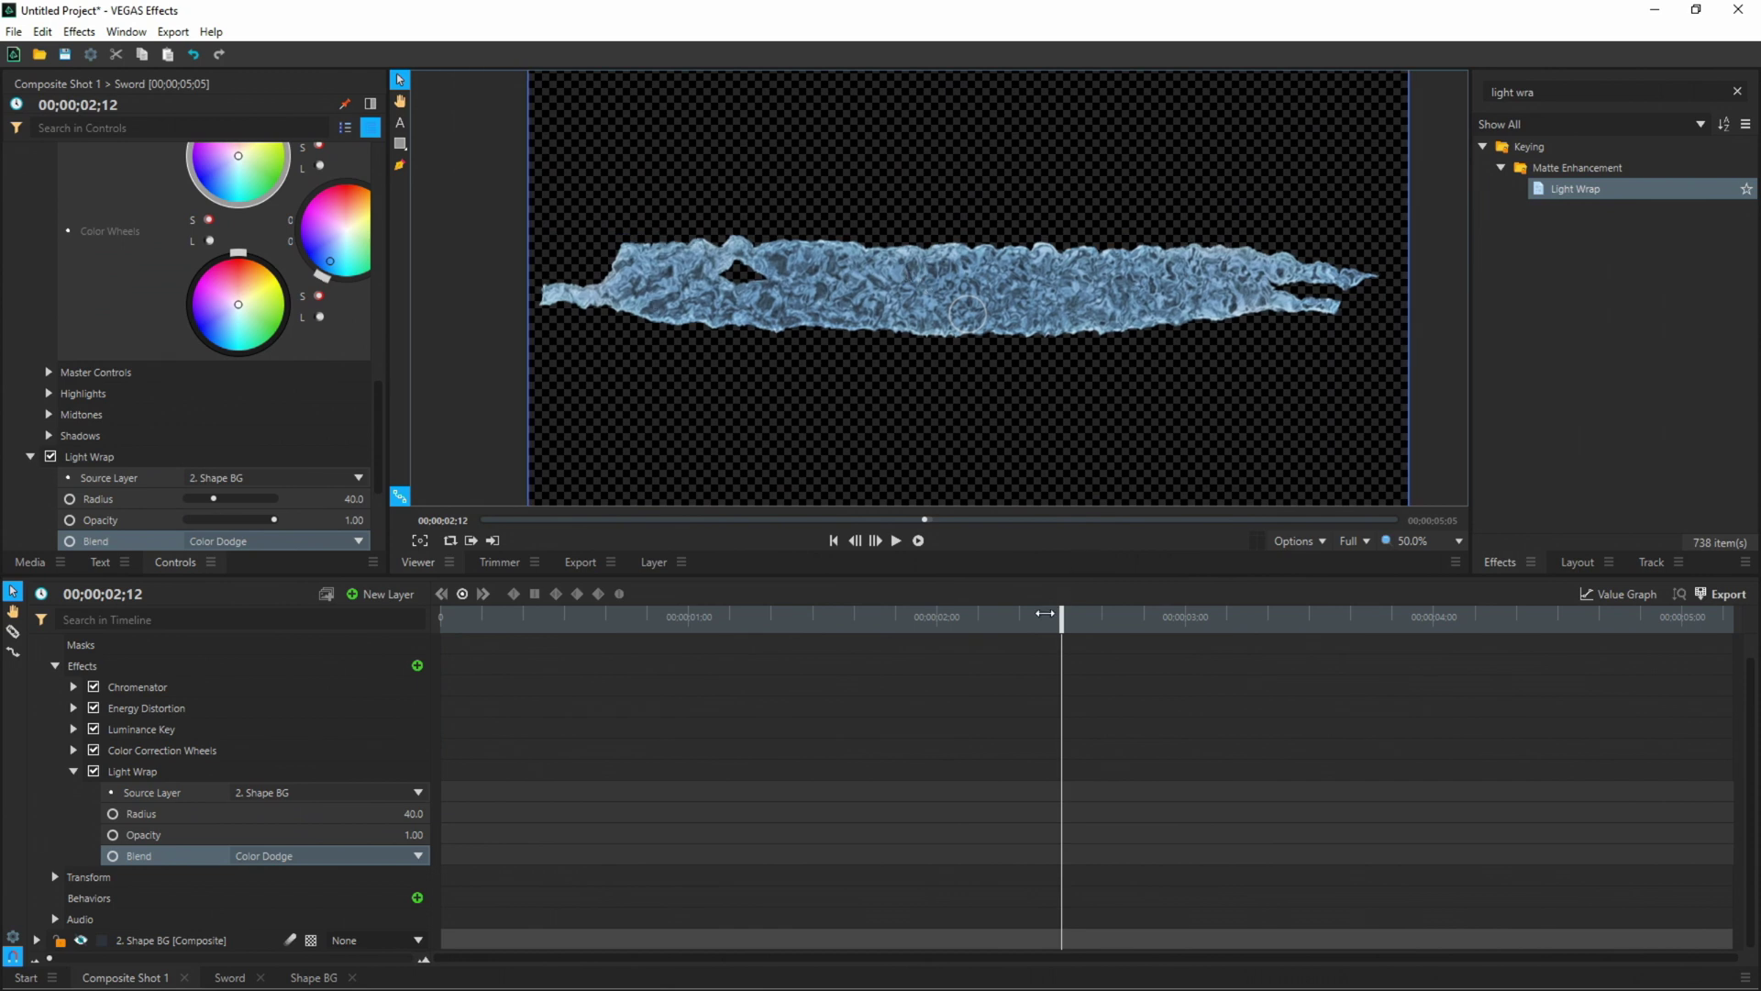
{"action": "left_click_drag", "start_coordinate": [1063, 626], "coordinate": [441, 626]}
{"action": "key", "text": "space"}
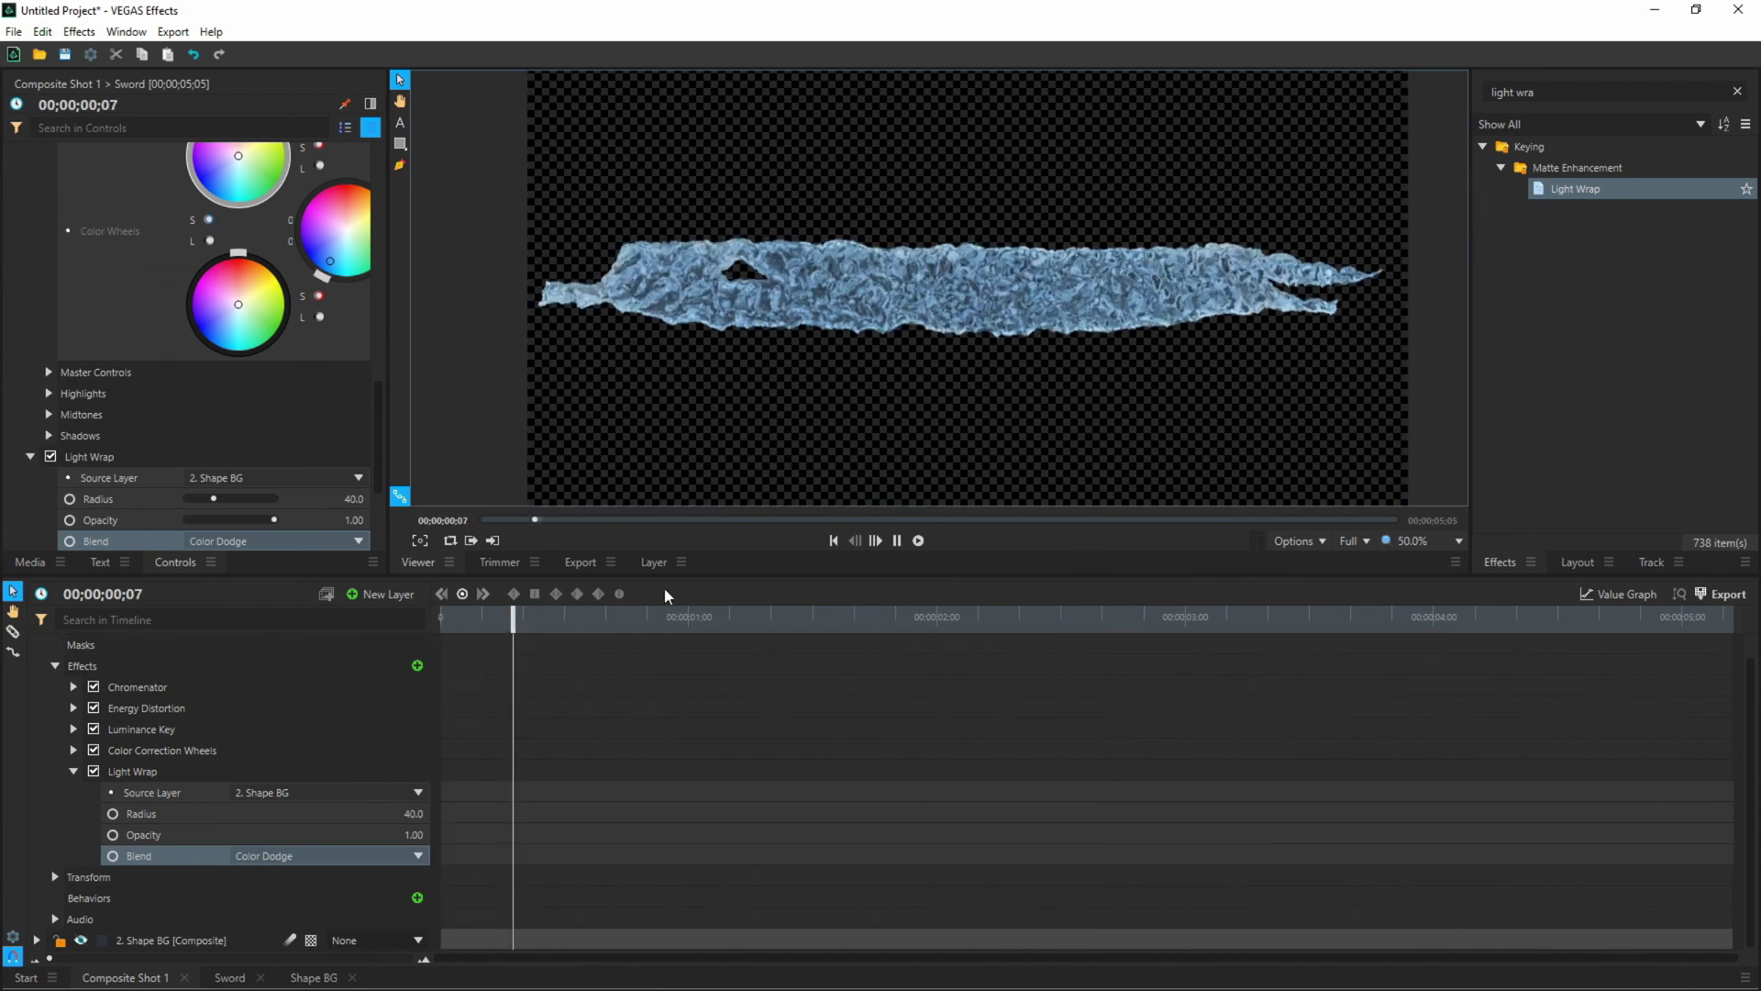
{"action": "left_click", "coordinate": [778, 338]}
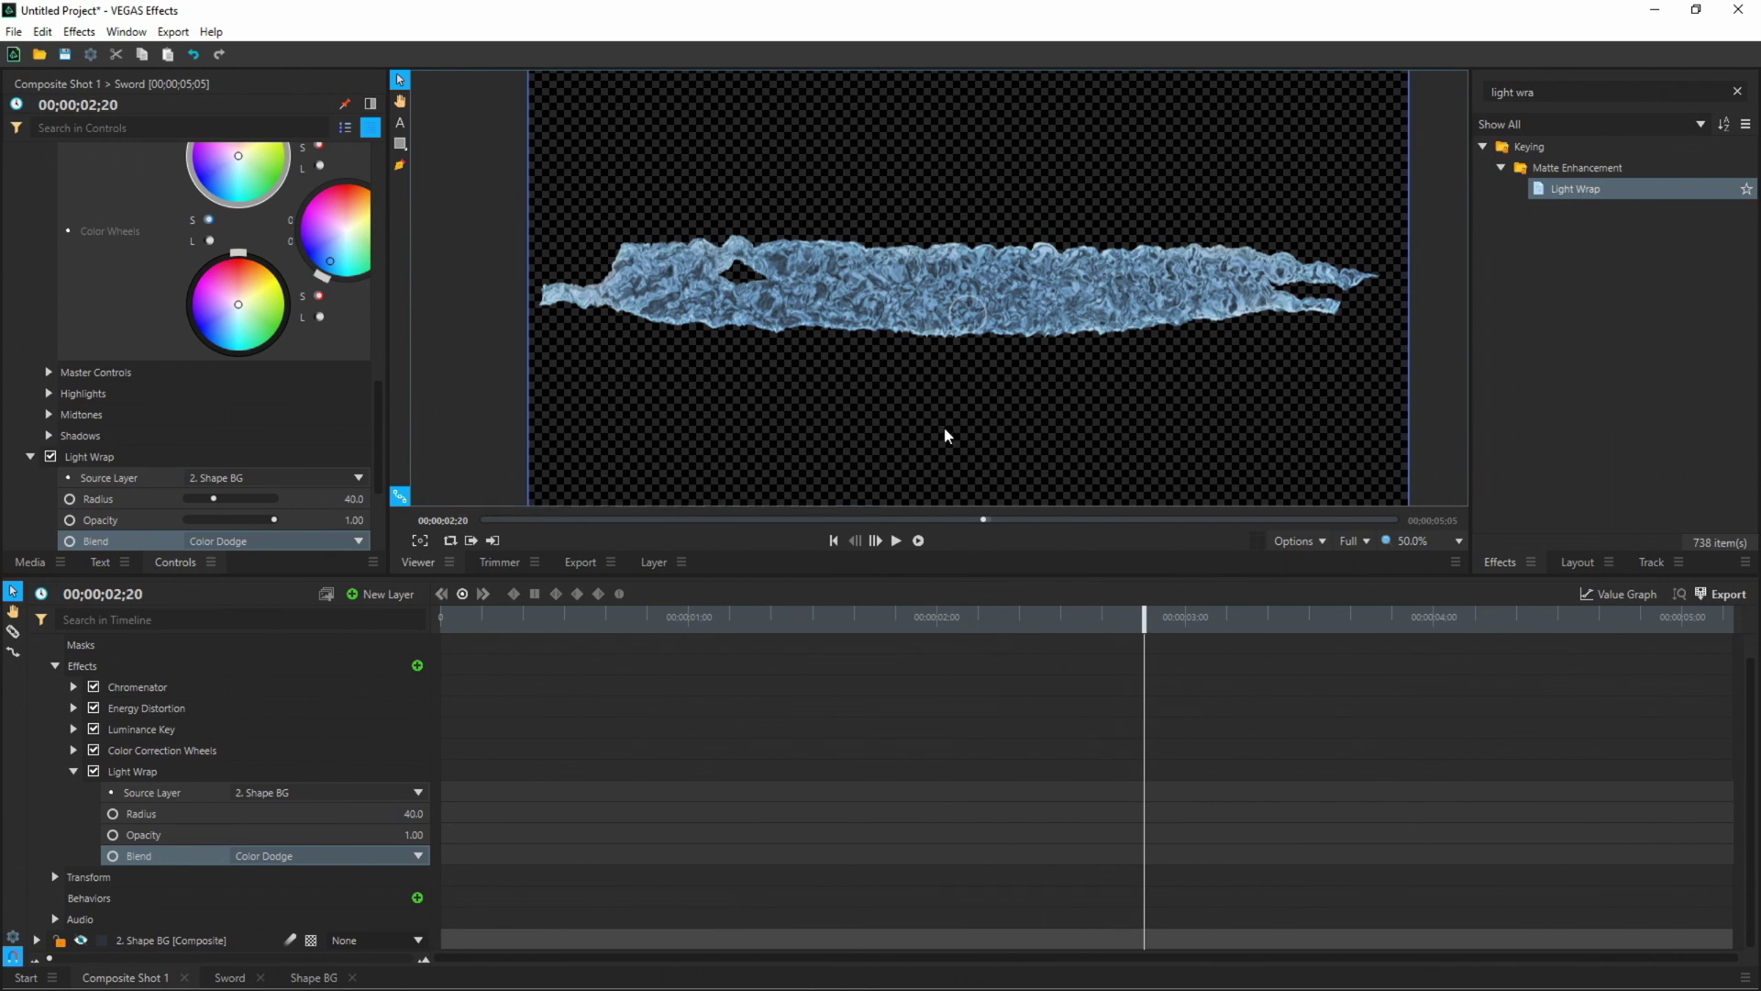
- Collapse the Light Wrap settings and the Sword layer in the timeline, keeping the Sword layer selected
{"action": "scroll", "coordinate": [229, 798], "scroll_direction": "up", "scroll_amount": 1}
{"action": "left_click", "coordinate": [73, 813]}
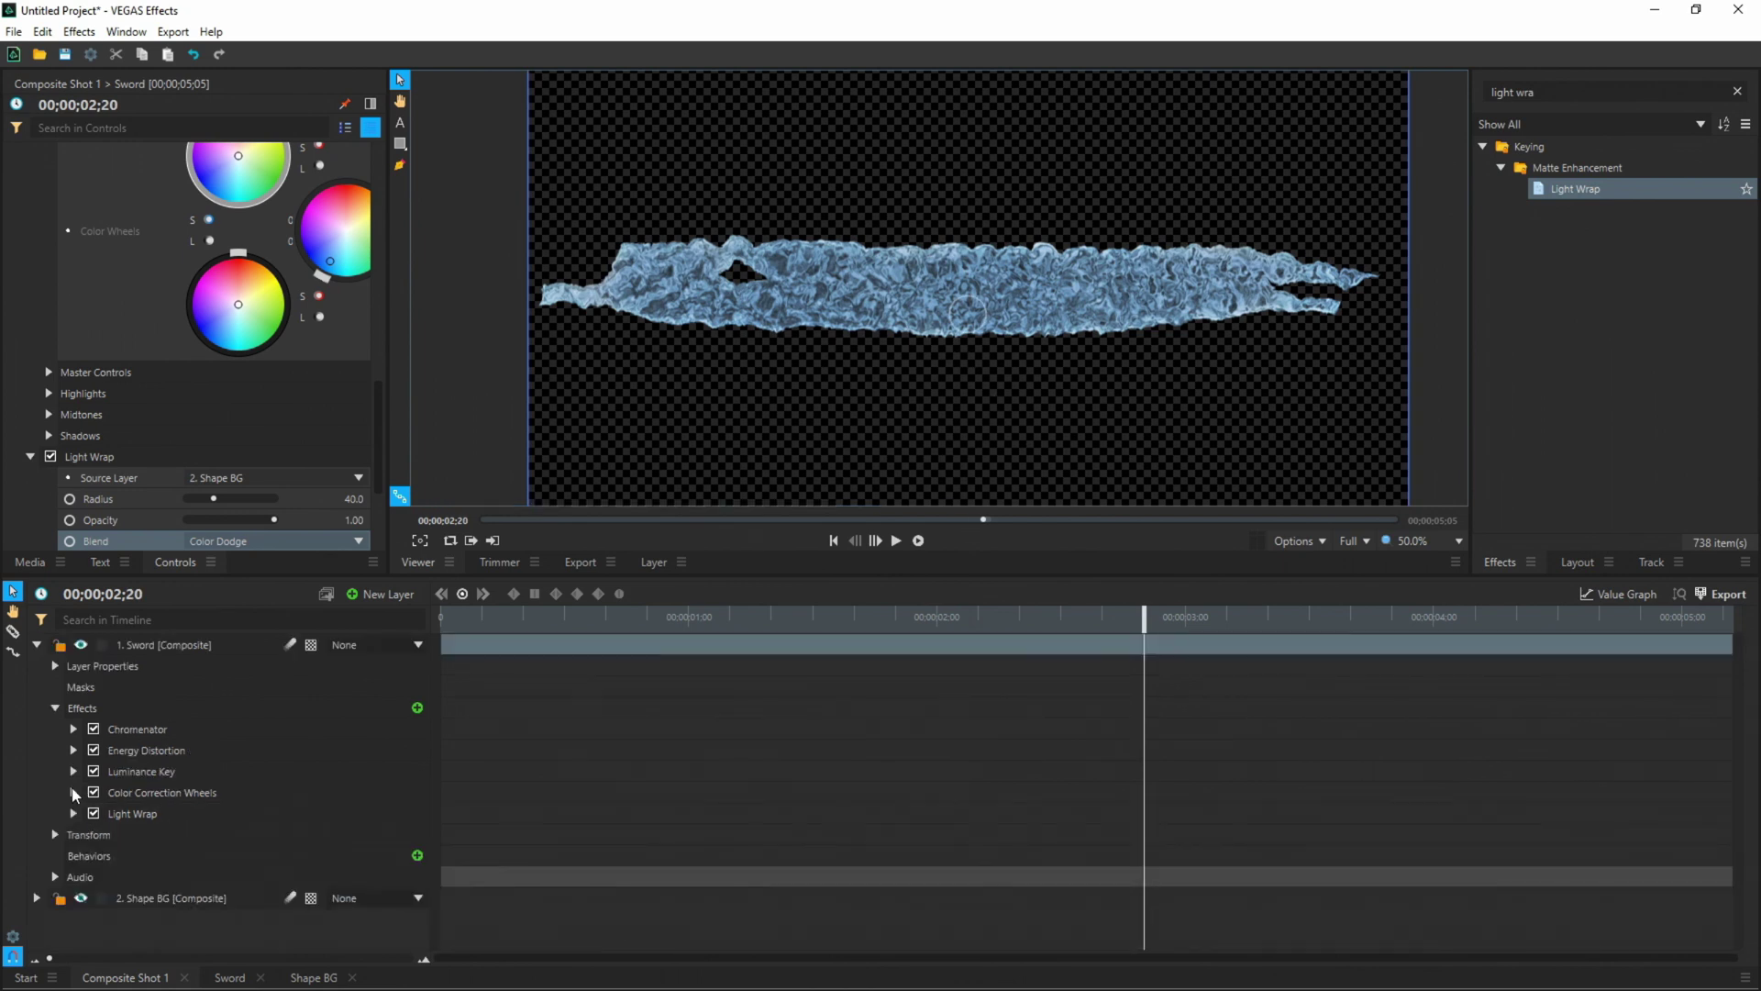
{"action": "left_click", "coordinate": [37, 645]}
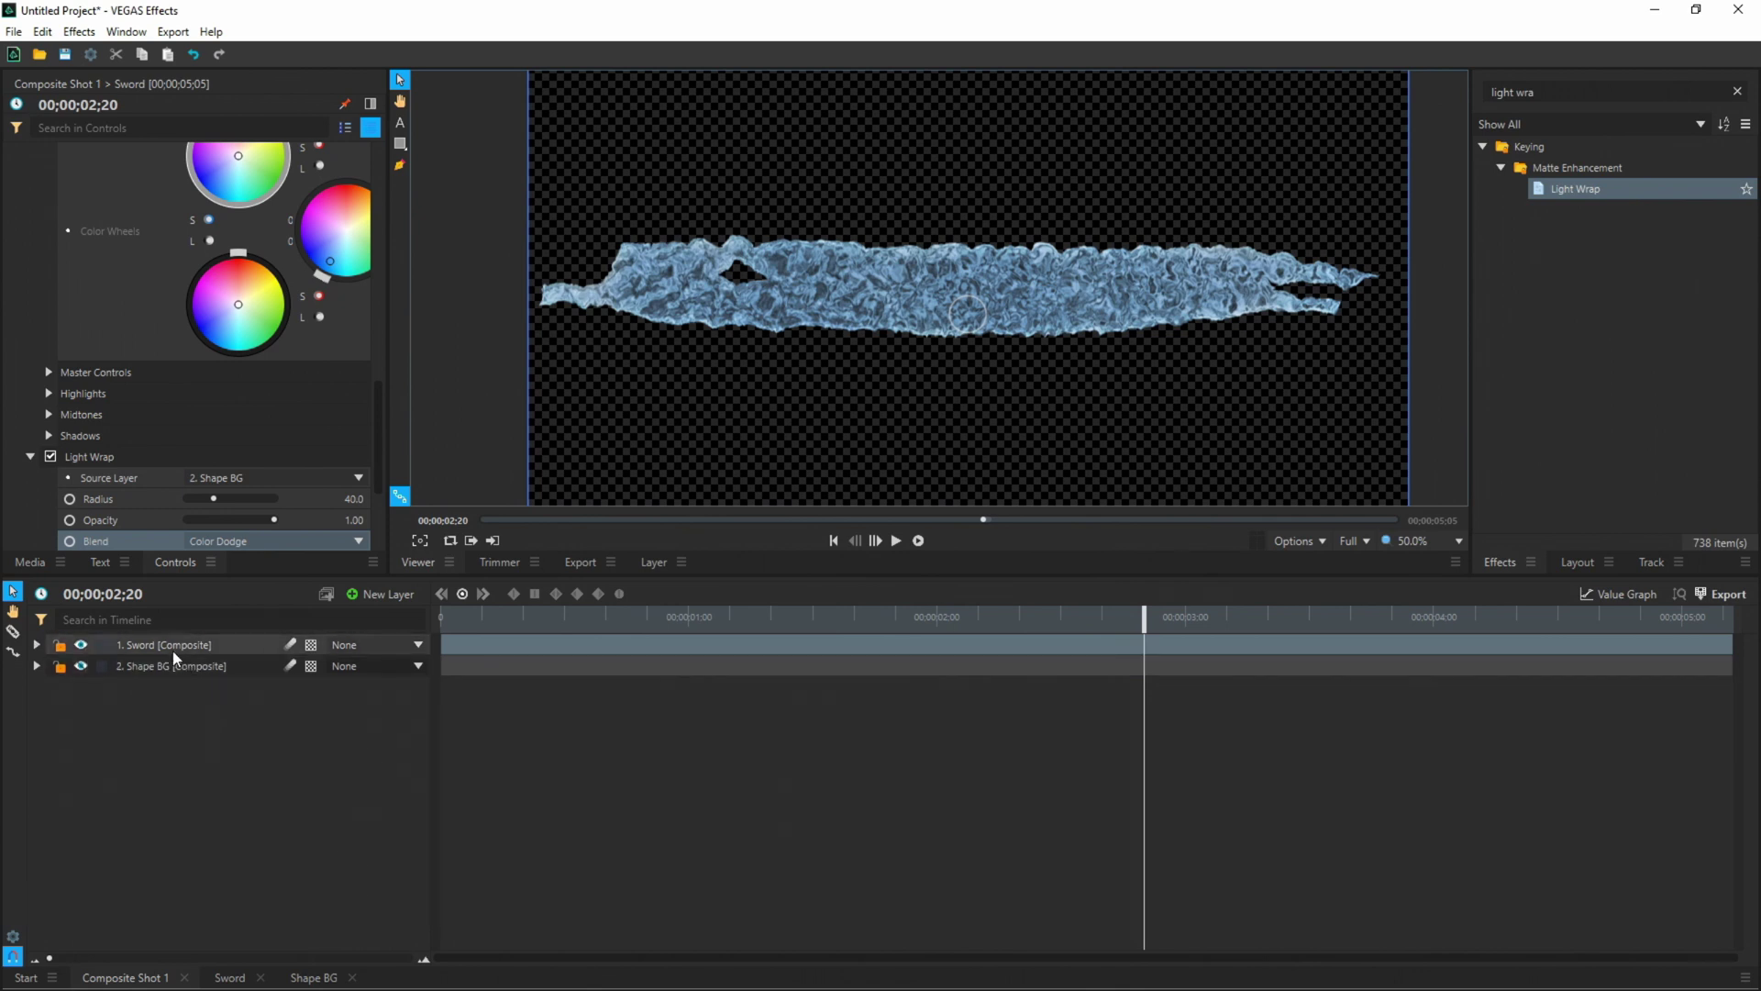
{"action": "left_click", "coordinate": [162, 646]}
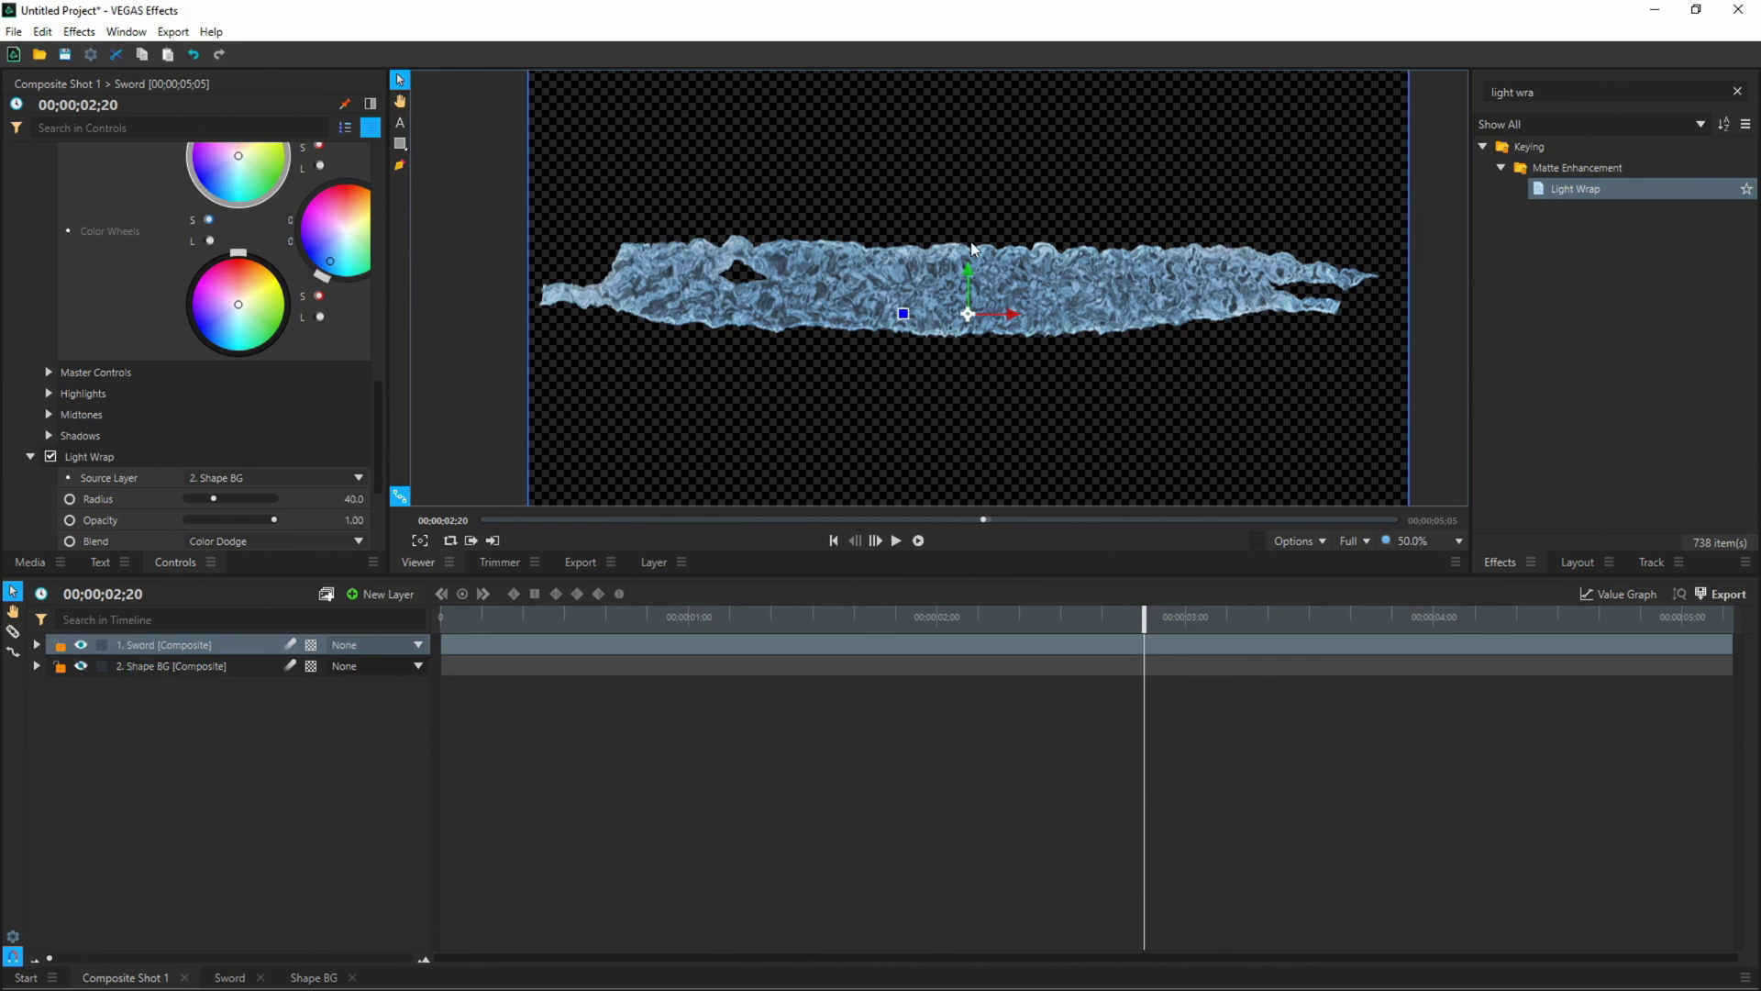
- At 00;00;00;00, start a freehand mask on the Sword layer with an S-shaped wavy edge just outside the frame at the sword's base
{"action": "scroll", "coordinate": [972, 248], "scroll_direction": "down", "scroll_amount": 2}
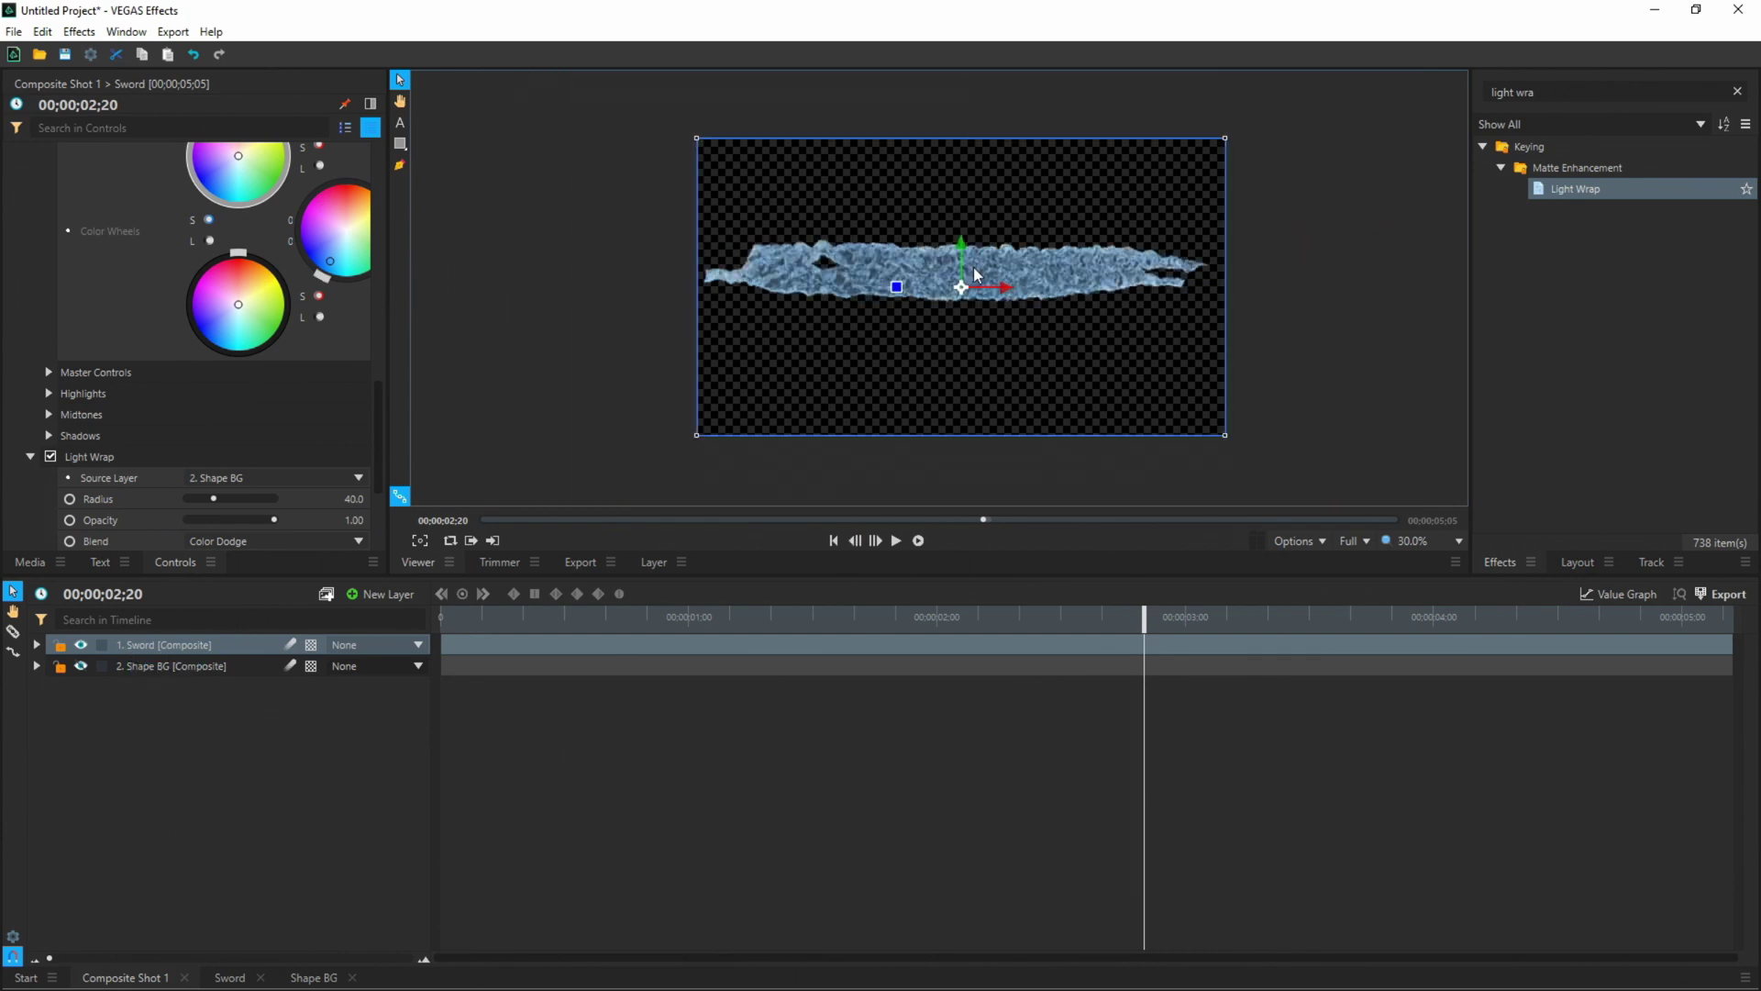
{"action": "left_click", "coordinate": [400, 165]}
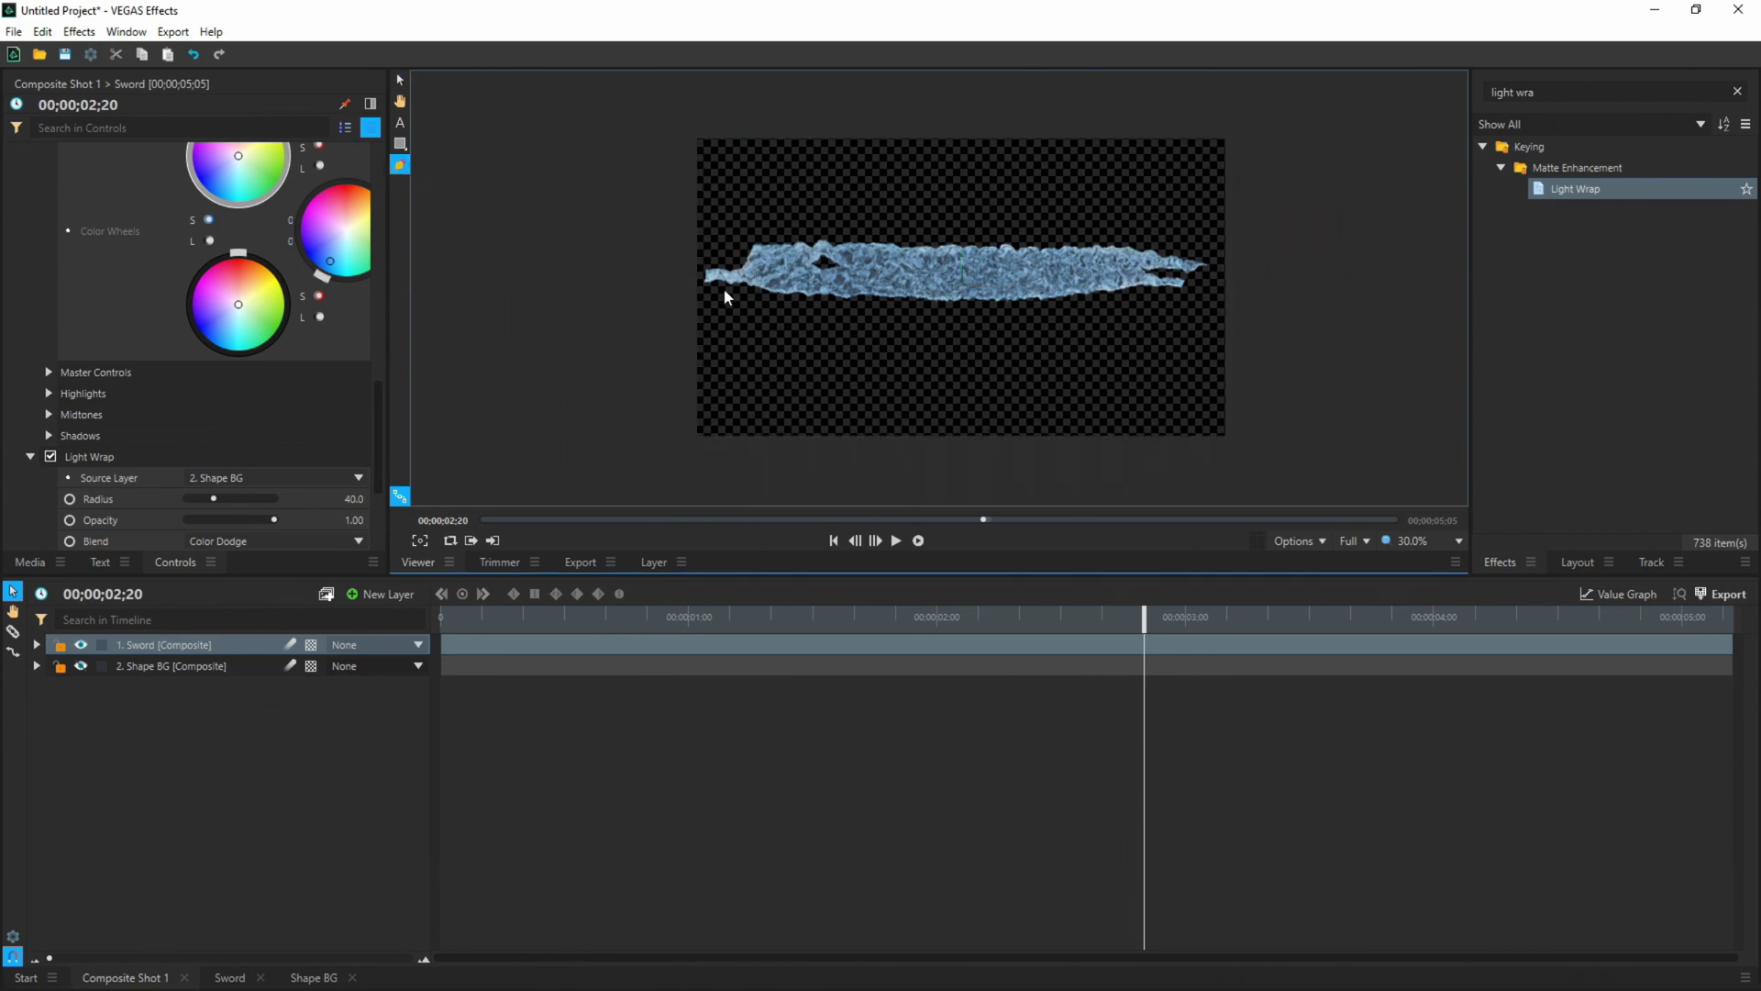
{"action": "left_click_drag", "start_coordinate": [1155, 626], "coordinate": [427, 624]}
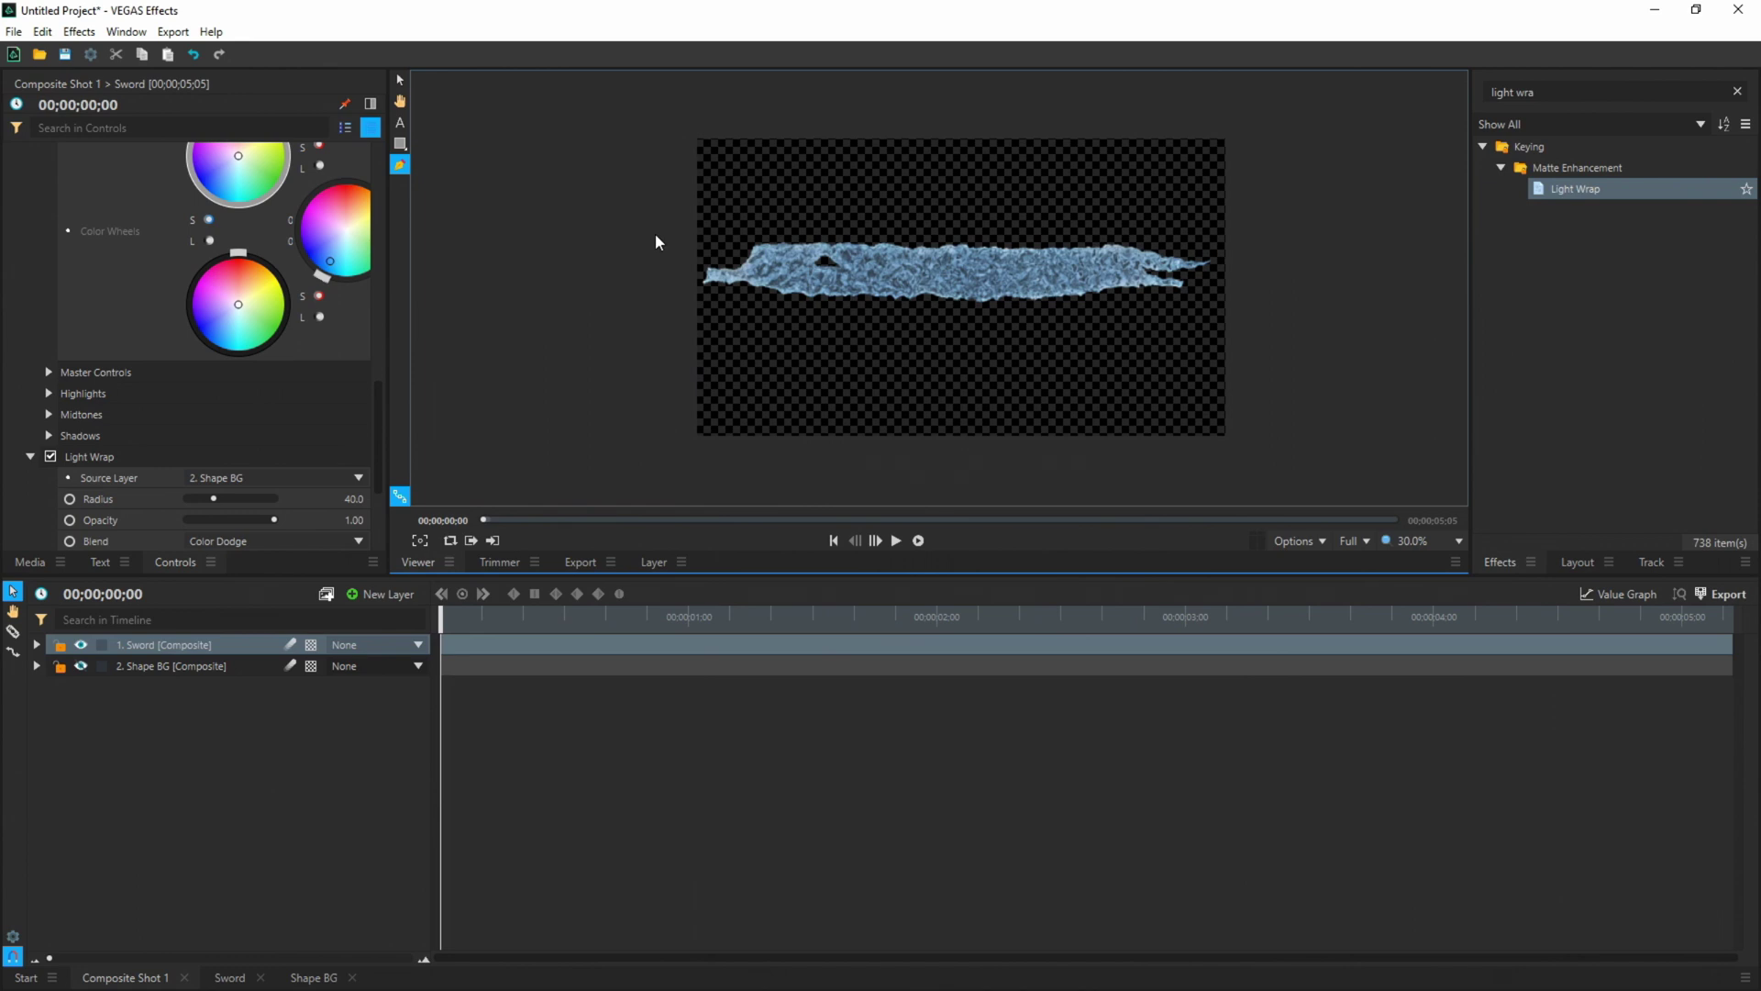
{"action": "scroll", "coordinate": [656, 237], "scroll_direction": "up", "scroll_amount": 5}
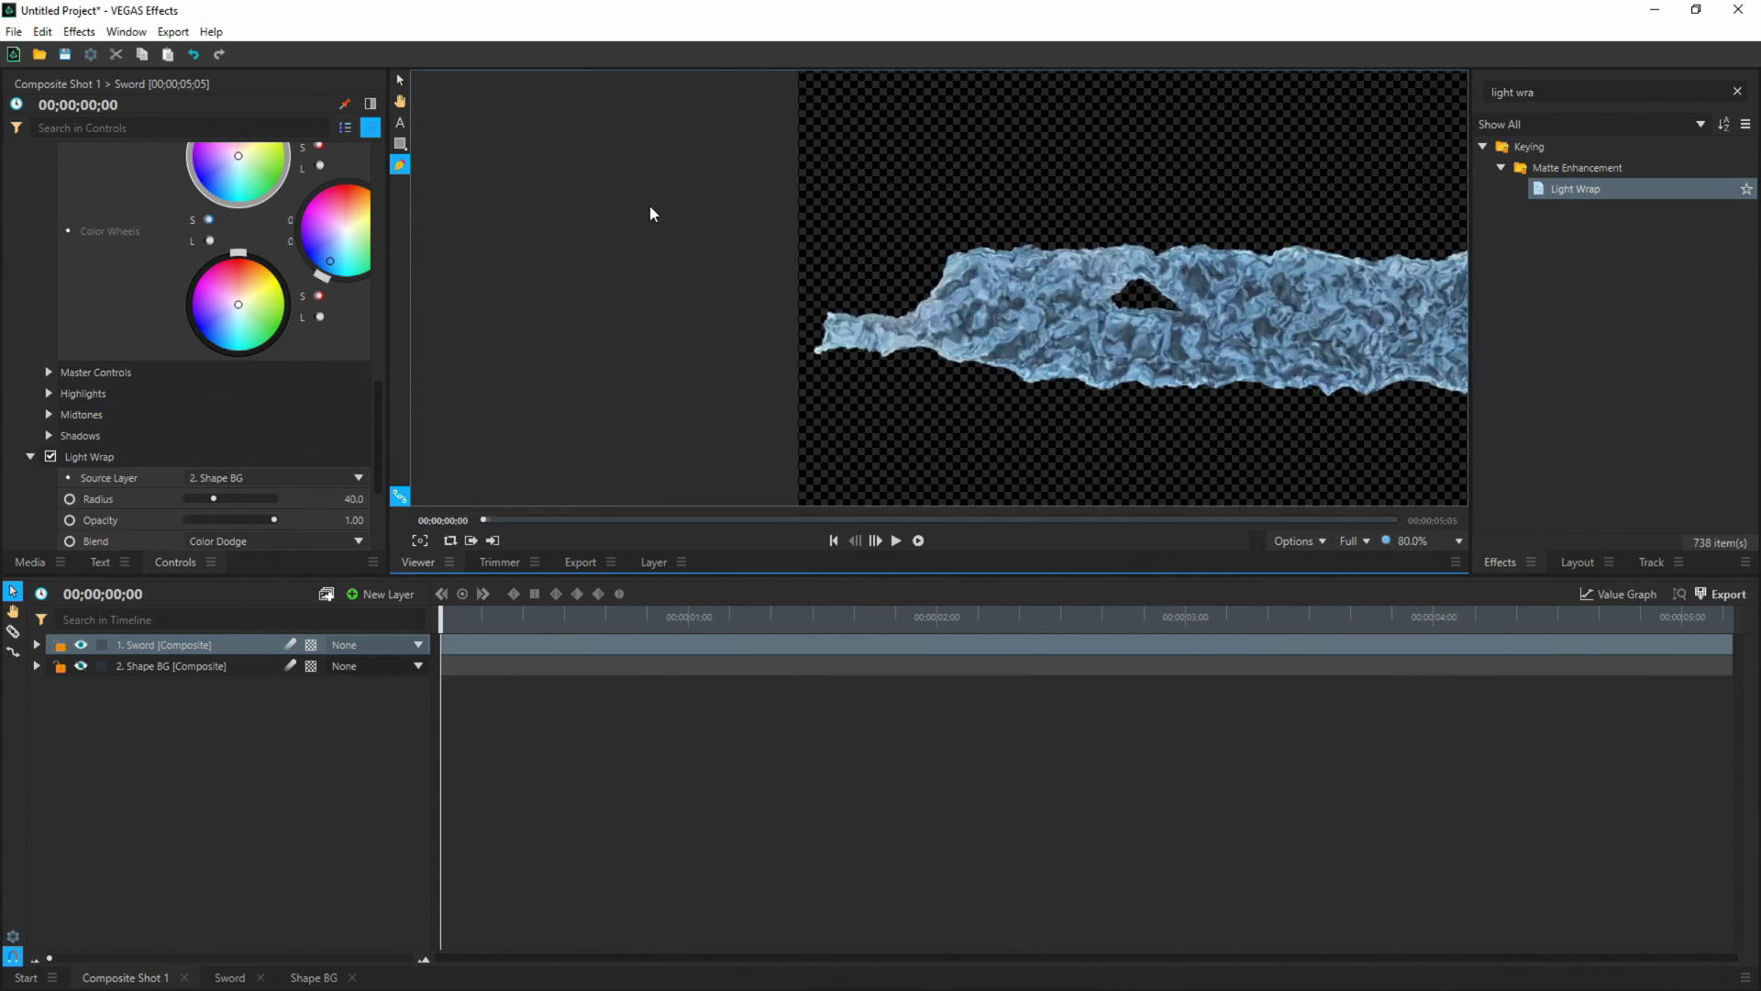
{"action": "left_click", "coordinate": [634, 207]}
{"action": "left_click", "coordinate": [619, 233]}
{"action": "left_click", "coordinate": [626, 246]}
{"action": "left_click", "coordinate": [645, 258]}
{"action": "left_click", "coordinate": [664, 259]}
{"action": "left_click", "coordinate": [682, 262]}
{"action": "left_click", "coordinate": [698, 269]}
{"action": "left_click", "coordinate": [703, 285]}
{"action": "left_click", "coordinate": [696, 297]}
{"action": "left_click", "coordinate": [676, 308]}
{"action": "left_click", "coordinate": [650, 317]}
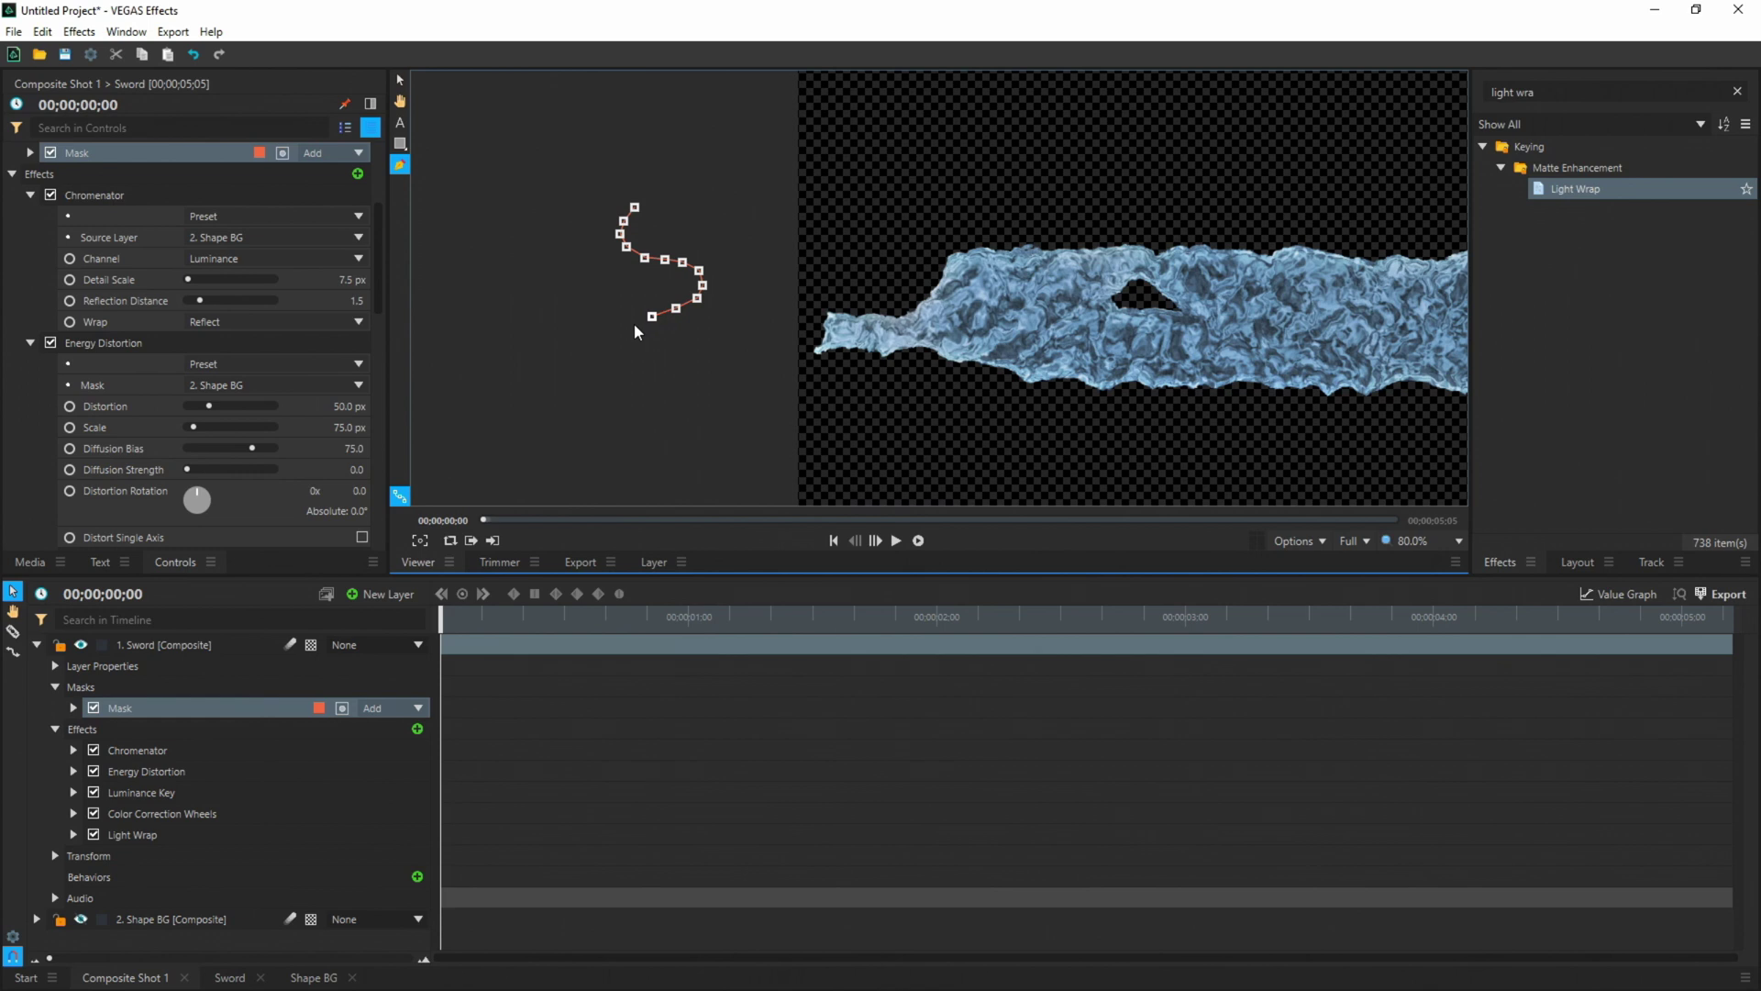
- Complete the Sword mask with four wide corner points outside the frame and close it at the wavy edge
{"action": "scroll", "coordinate": [758, 102], "scroll_direction": "down", "scroll_amount": 3}
{"action": "scroll", "coordinate": [758, 109], "scroll_direction": "down", "scroll_amount": 1}
{"action": "left_click", "coordinate": [675, 401]}
{"action": "left_click", "coordinate": [1412, 419]}
{"action": "scroll", "coordinate": [1064, 488], "scroll_direction": "down", "scroll_amount": 4}
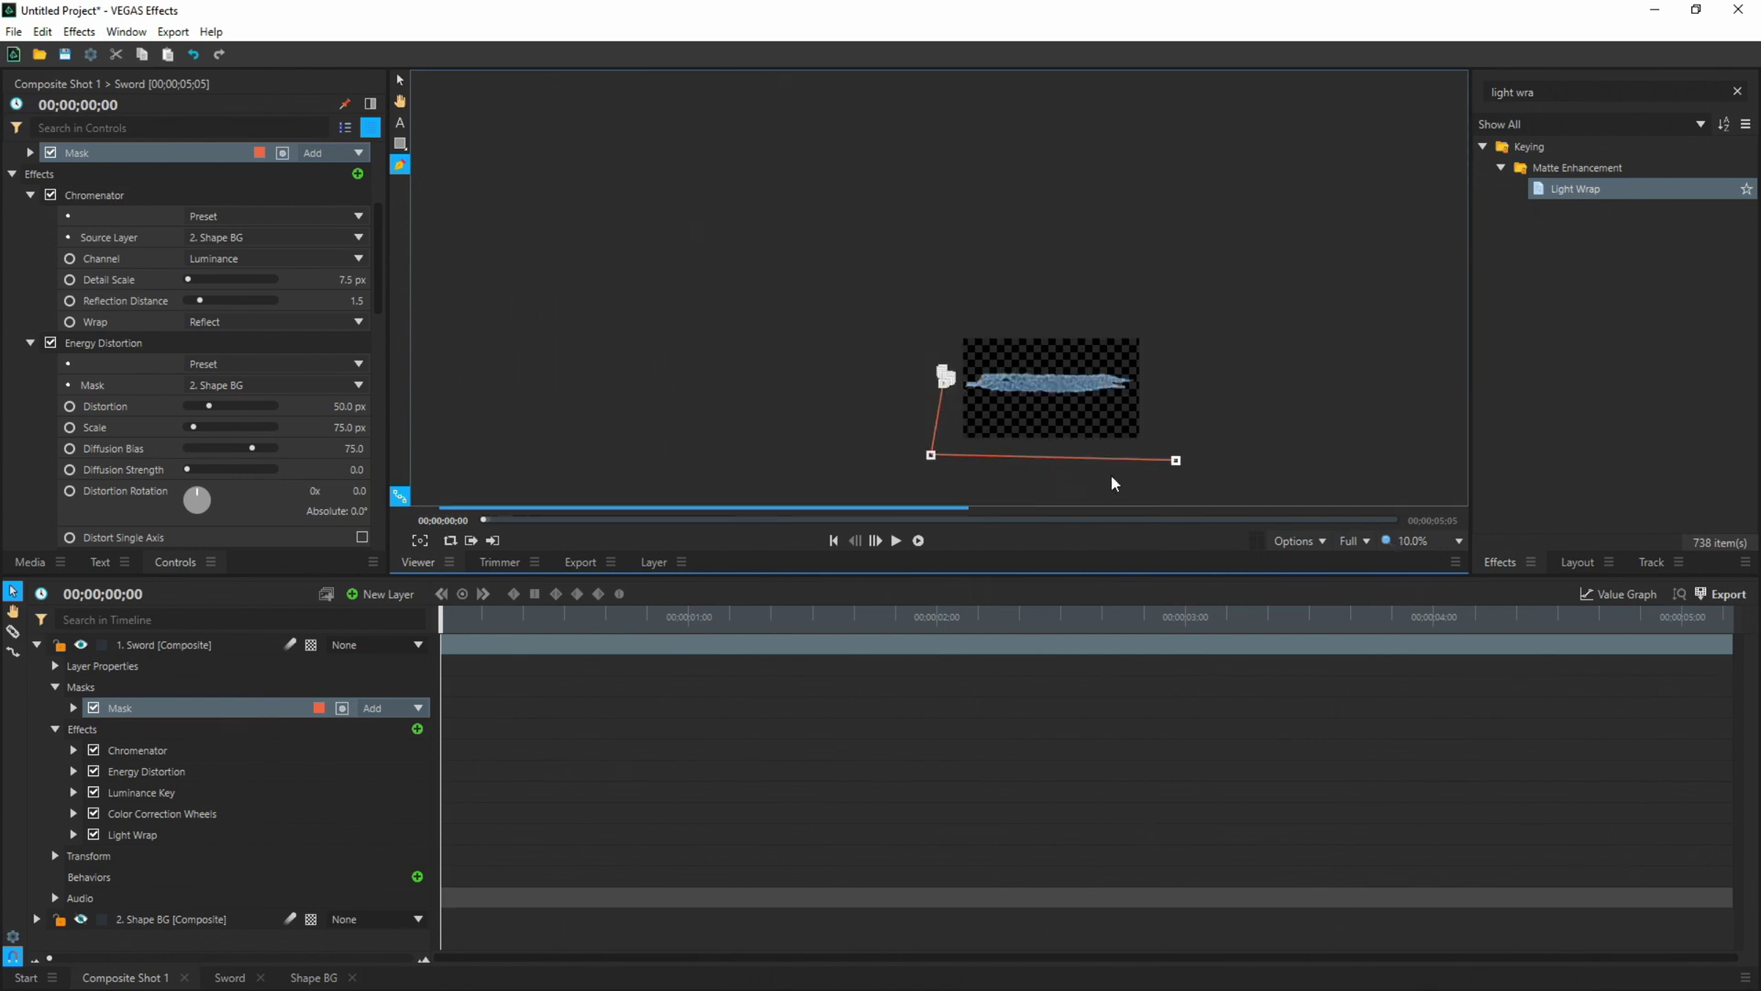
{"action": "left_click", "coordinate": [1172, 317]}
{"action": "left_click", "coordinate": [931, 313]}
{"action": "scroll", "coordinate": [938, 360], "scroll_direction": "up", "scroll_amount": 6}
{"action": "left_click", "coordinate": [1029, 435]}
{"action": "scroll", "coordinate": [939, 252], "scroll_direction": "up", "scroll_amount": 1}
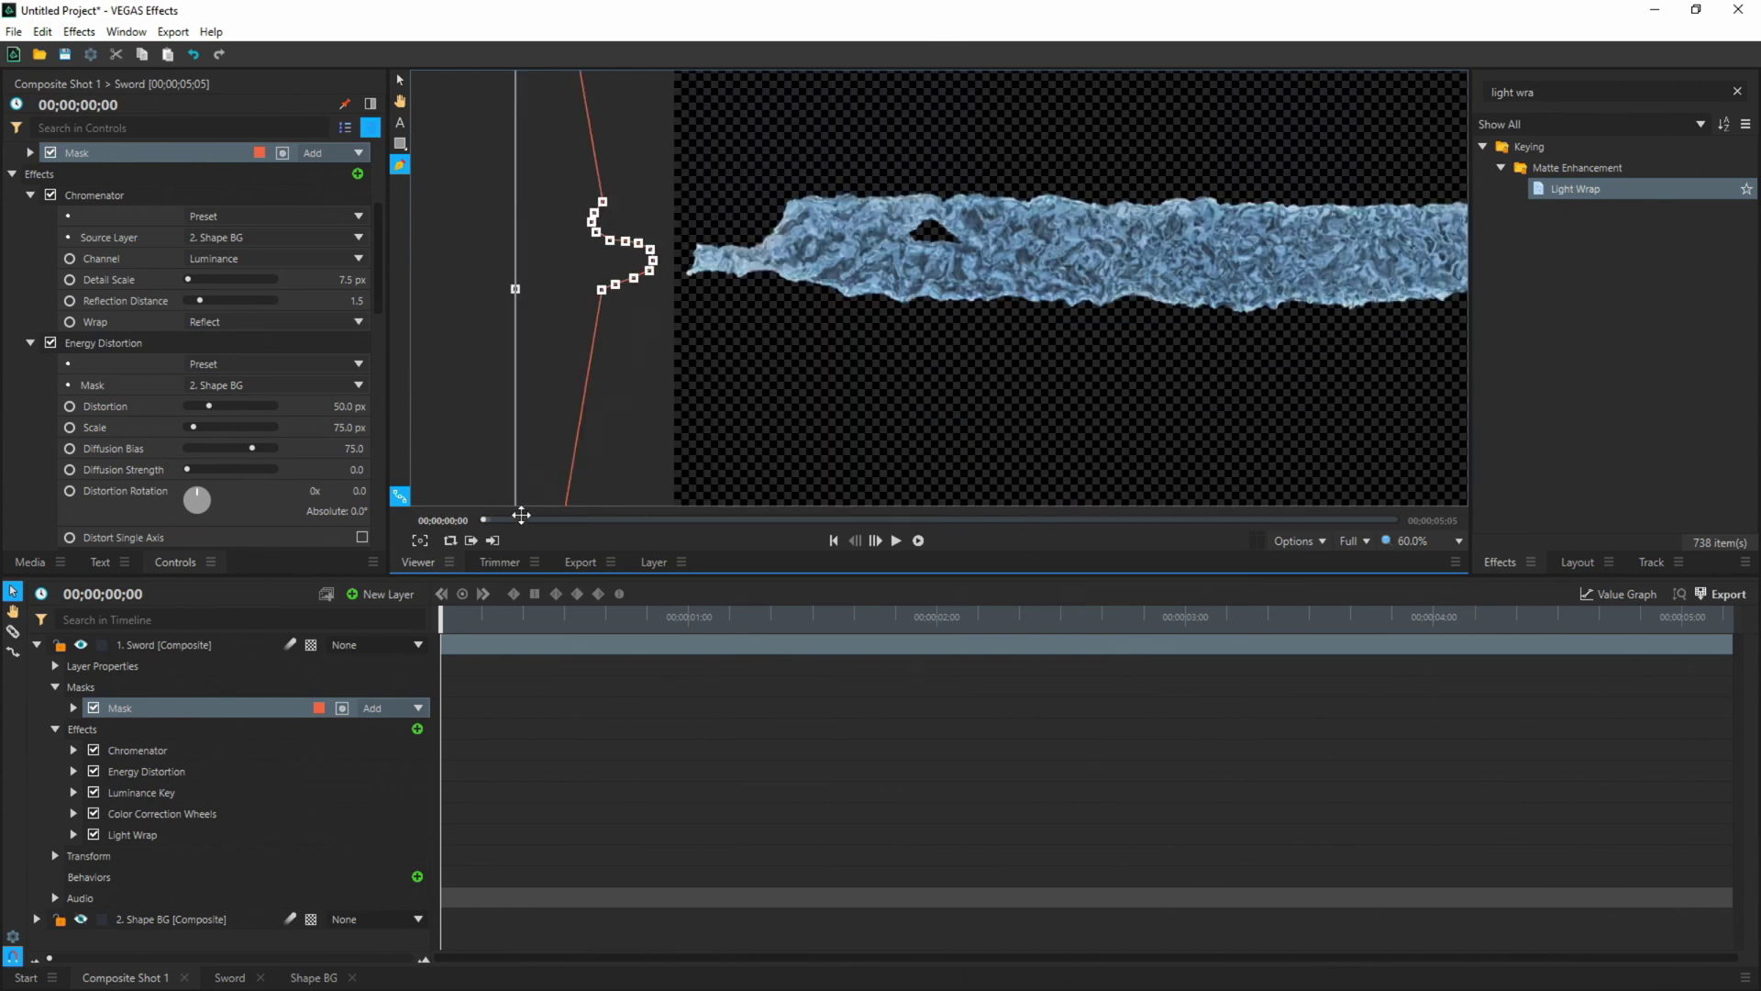
- Invert the Sword layer's mask
{"action": "left_click", "coordinate": [345, 709]}
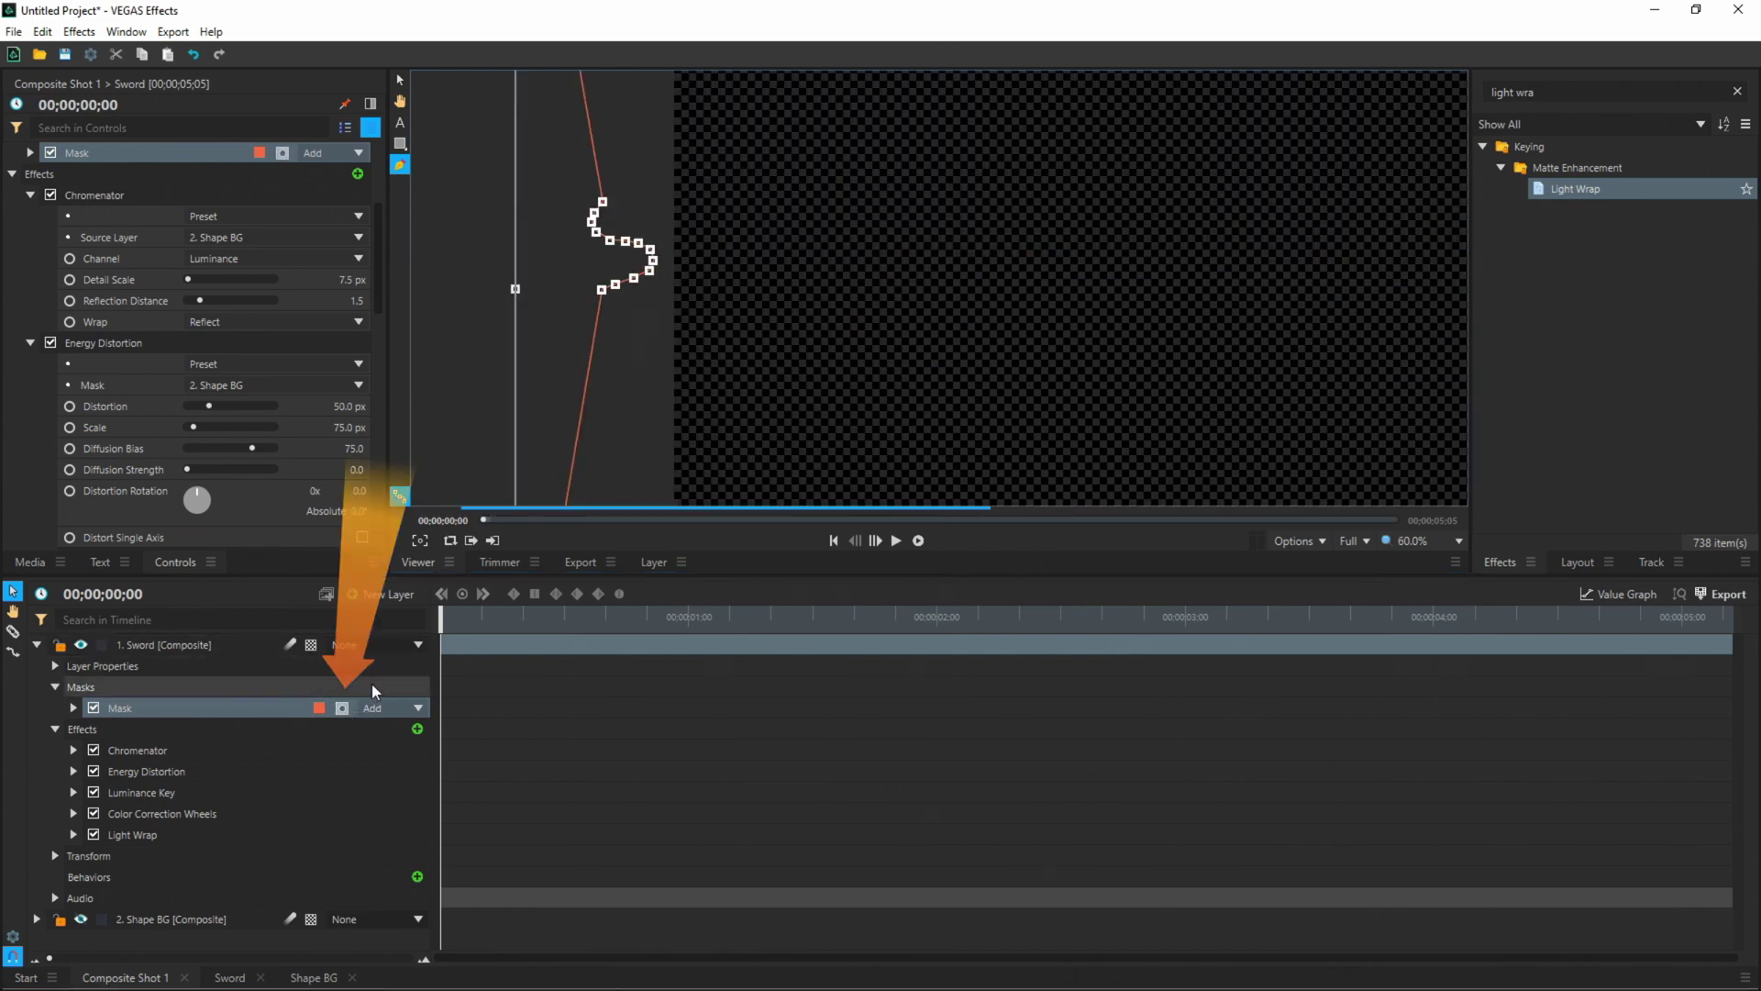
{"action": "left_click_drag", "start_coordinate": [554, 357], "coordinate": [945, 362]}
{"action": "scroll", "coordinate": [993, 356], "scroll_direction": "down", "scroll_amount": 3}
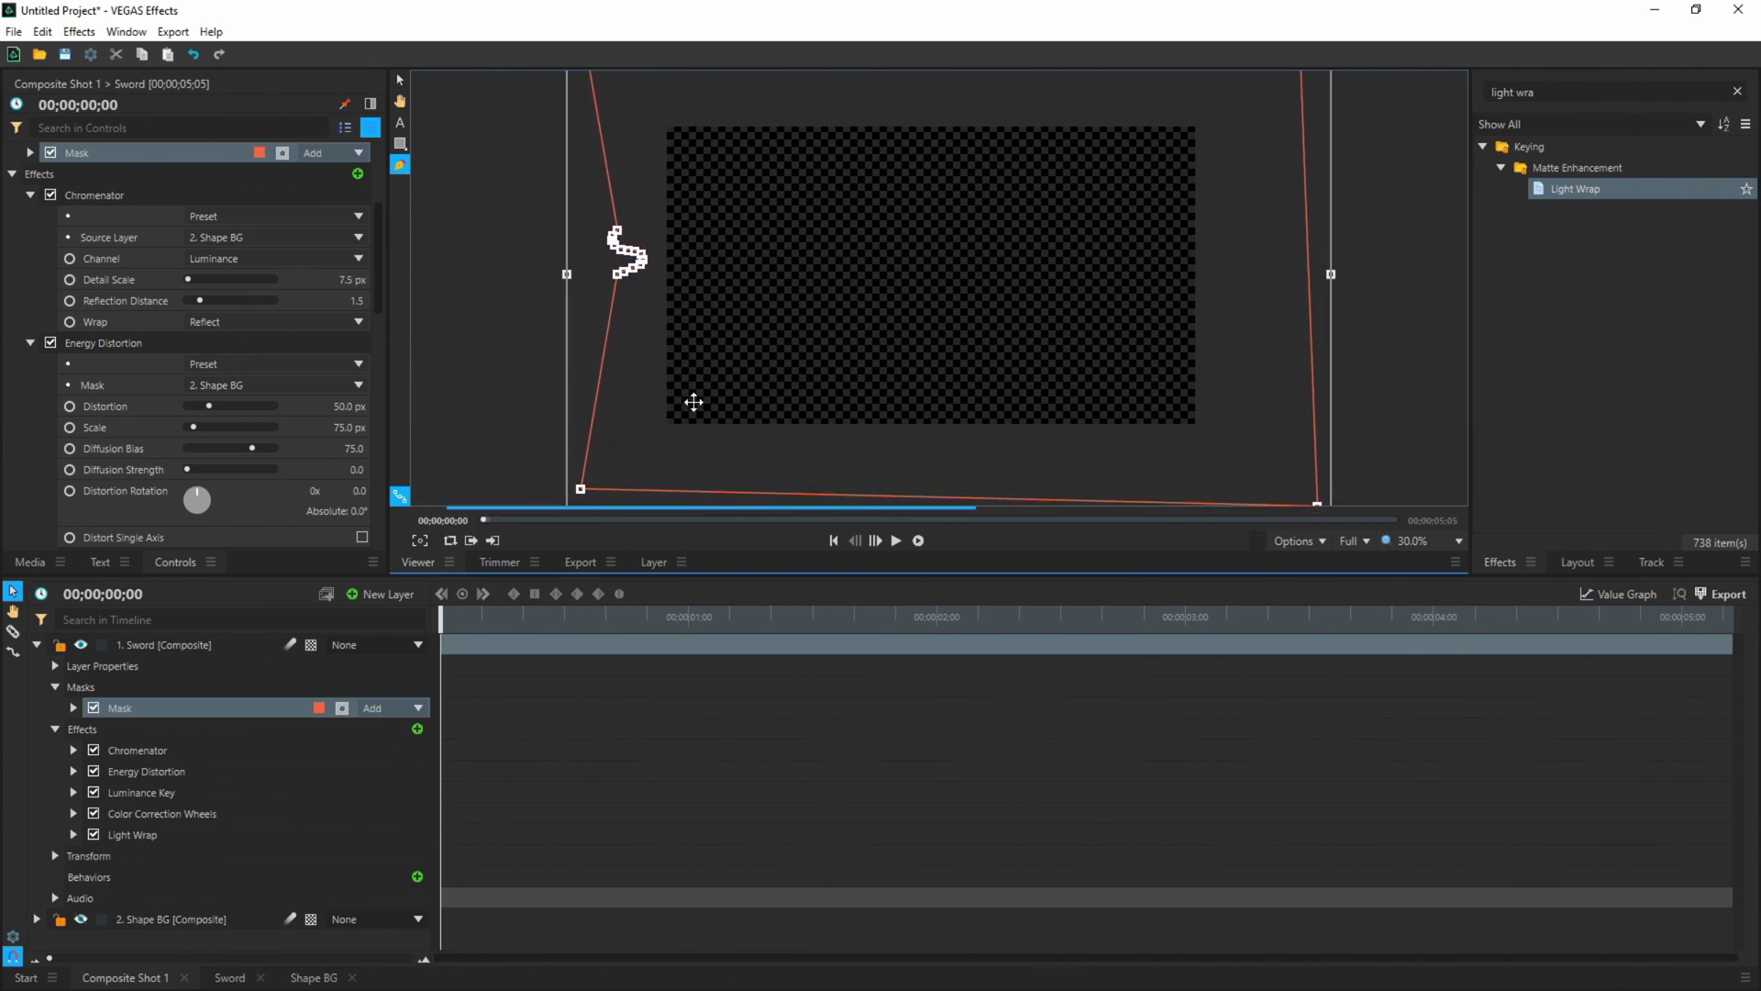
- Expand the mask's Transform properties and enable keyframing for its Path at 00;00;00;00
{"action": "left_click", "coordinate": [73, 707]}
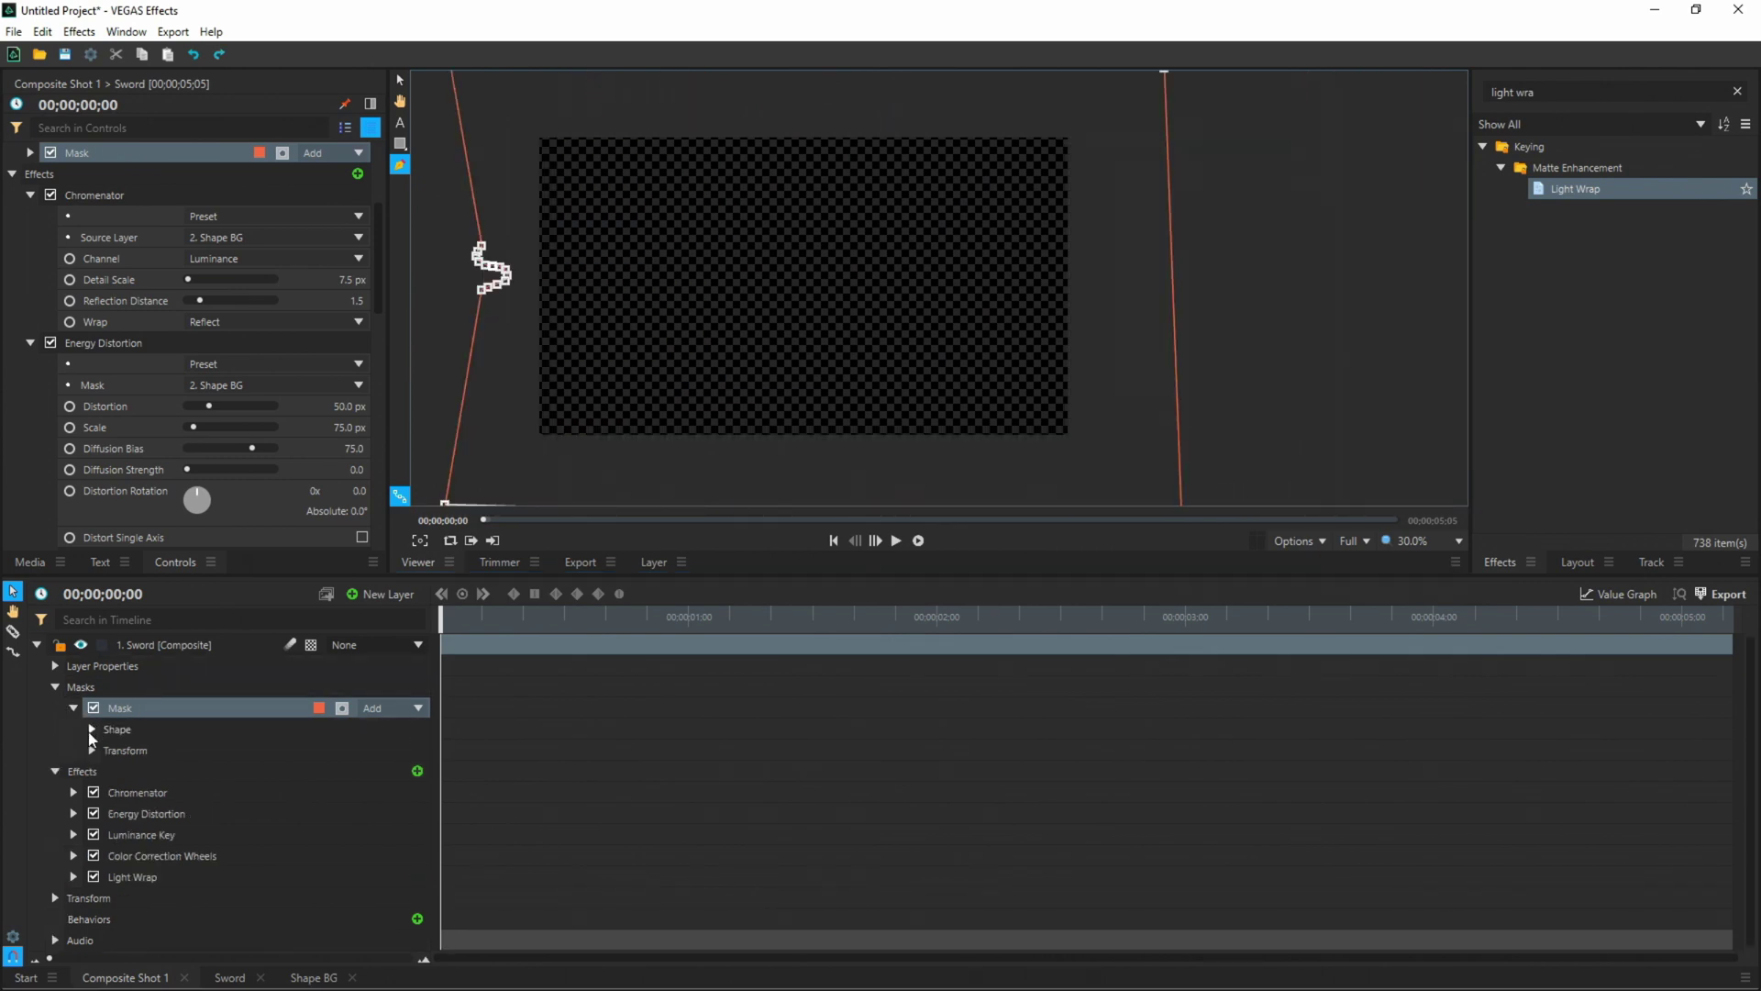
{"action": "left_click", "coordinate": [91, 750]}
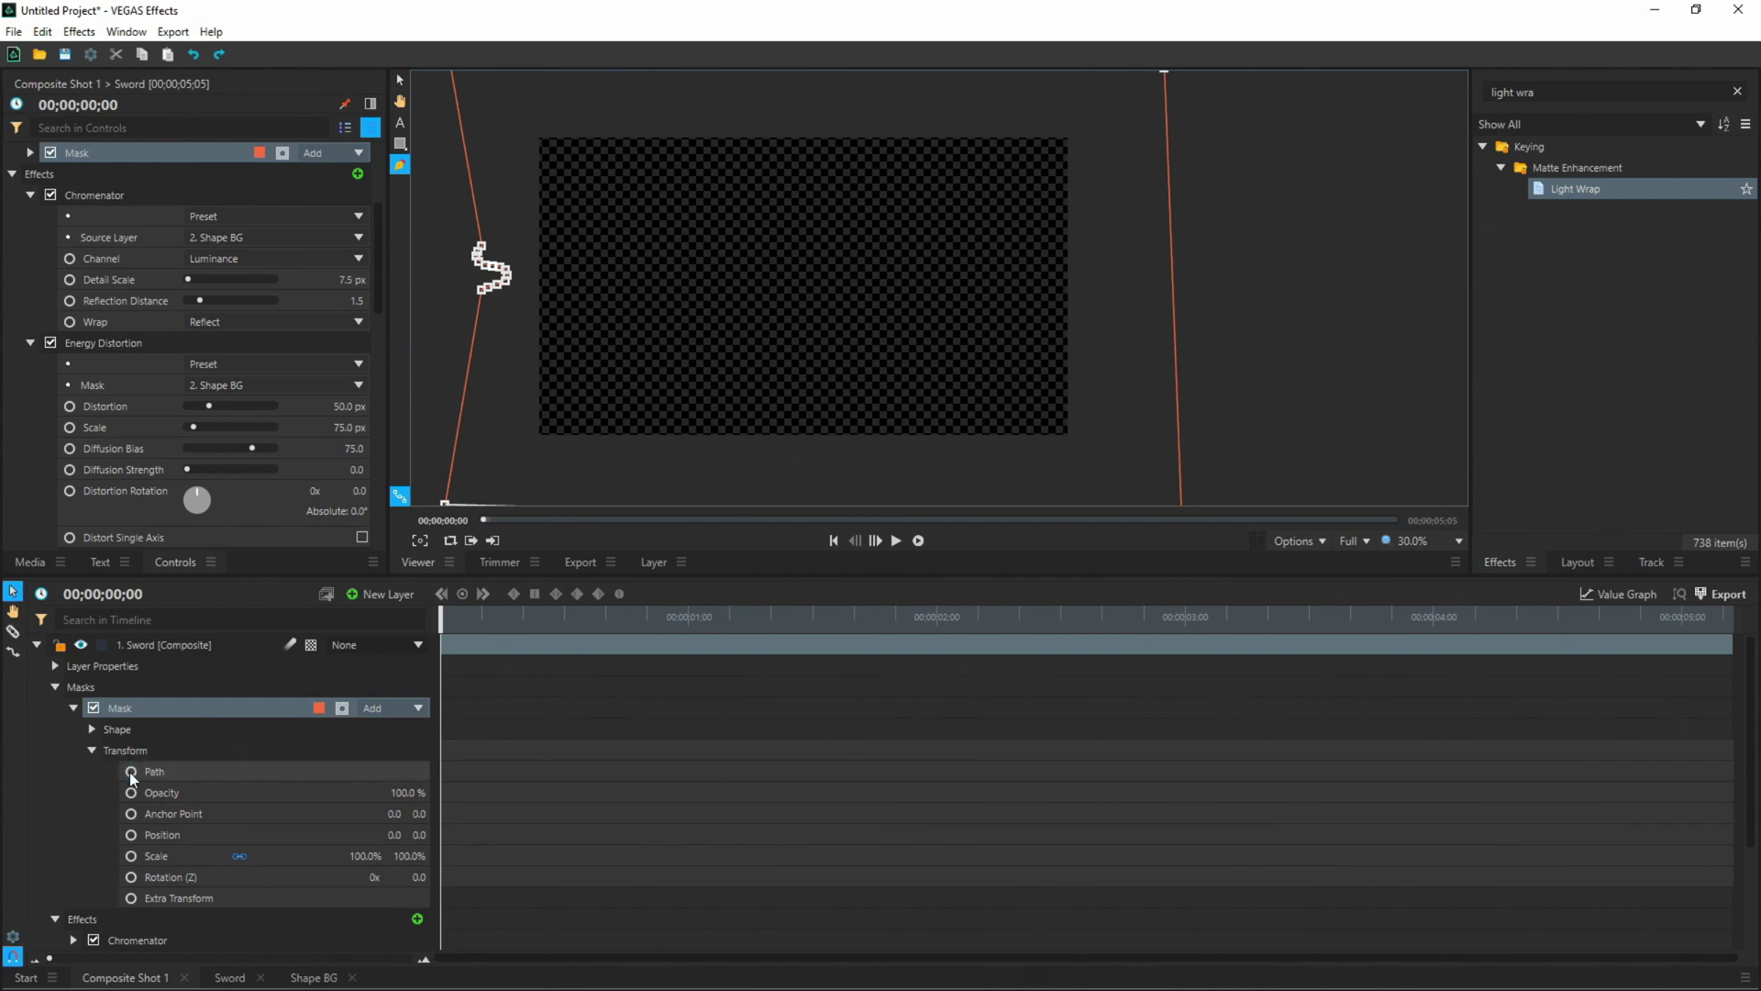
{"action": "left_click", "coordinate": [130, 771]}
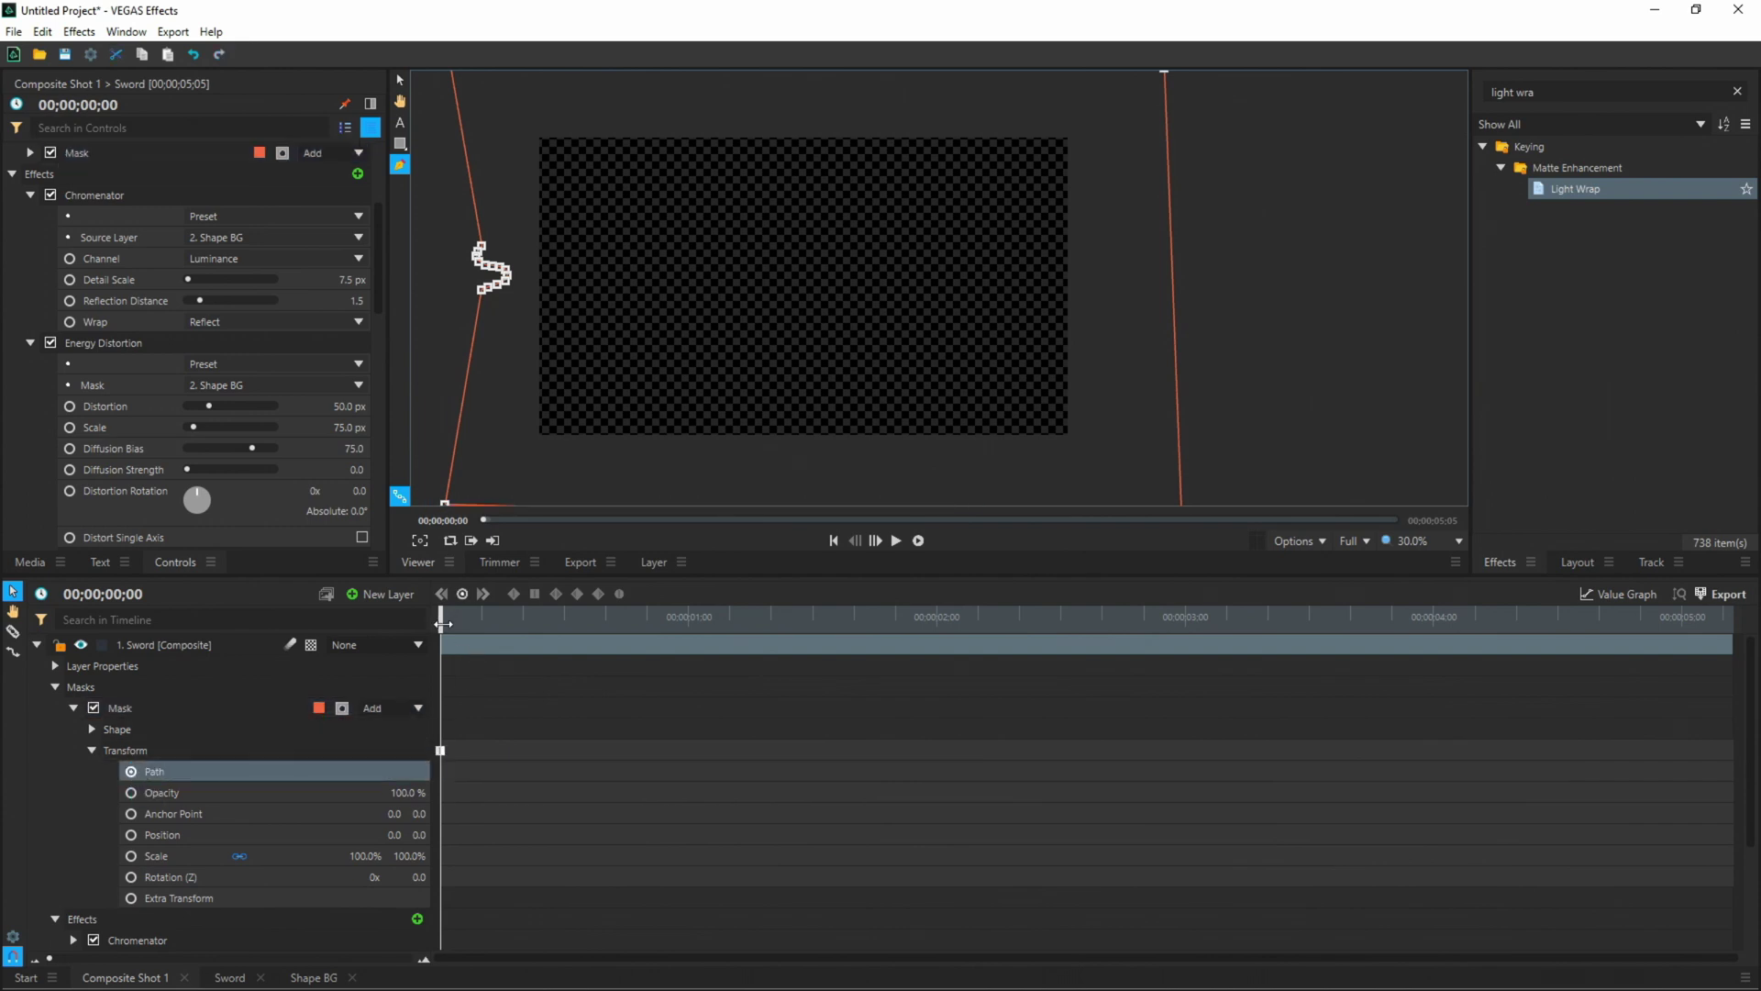
- At 00;00;02;12, move the whole mask horizontally across the frame until its wavy edge passes the sword's tip
{"action": "left_click_drag", "start_coordinate": [472, 619], "coordinate": [1062, 624]}
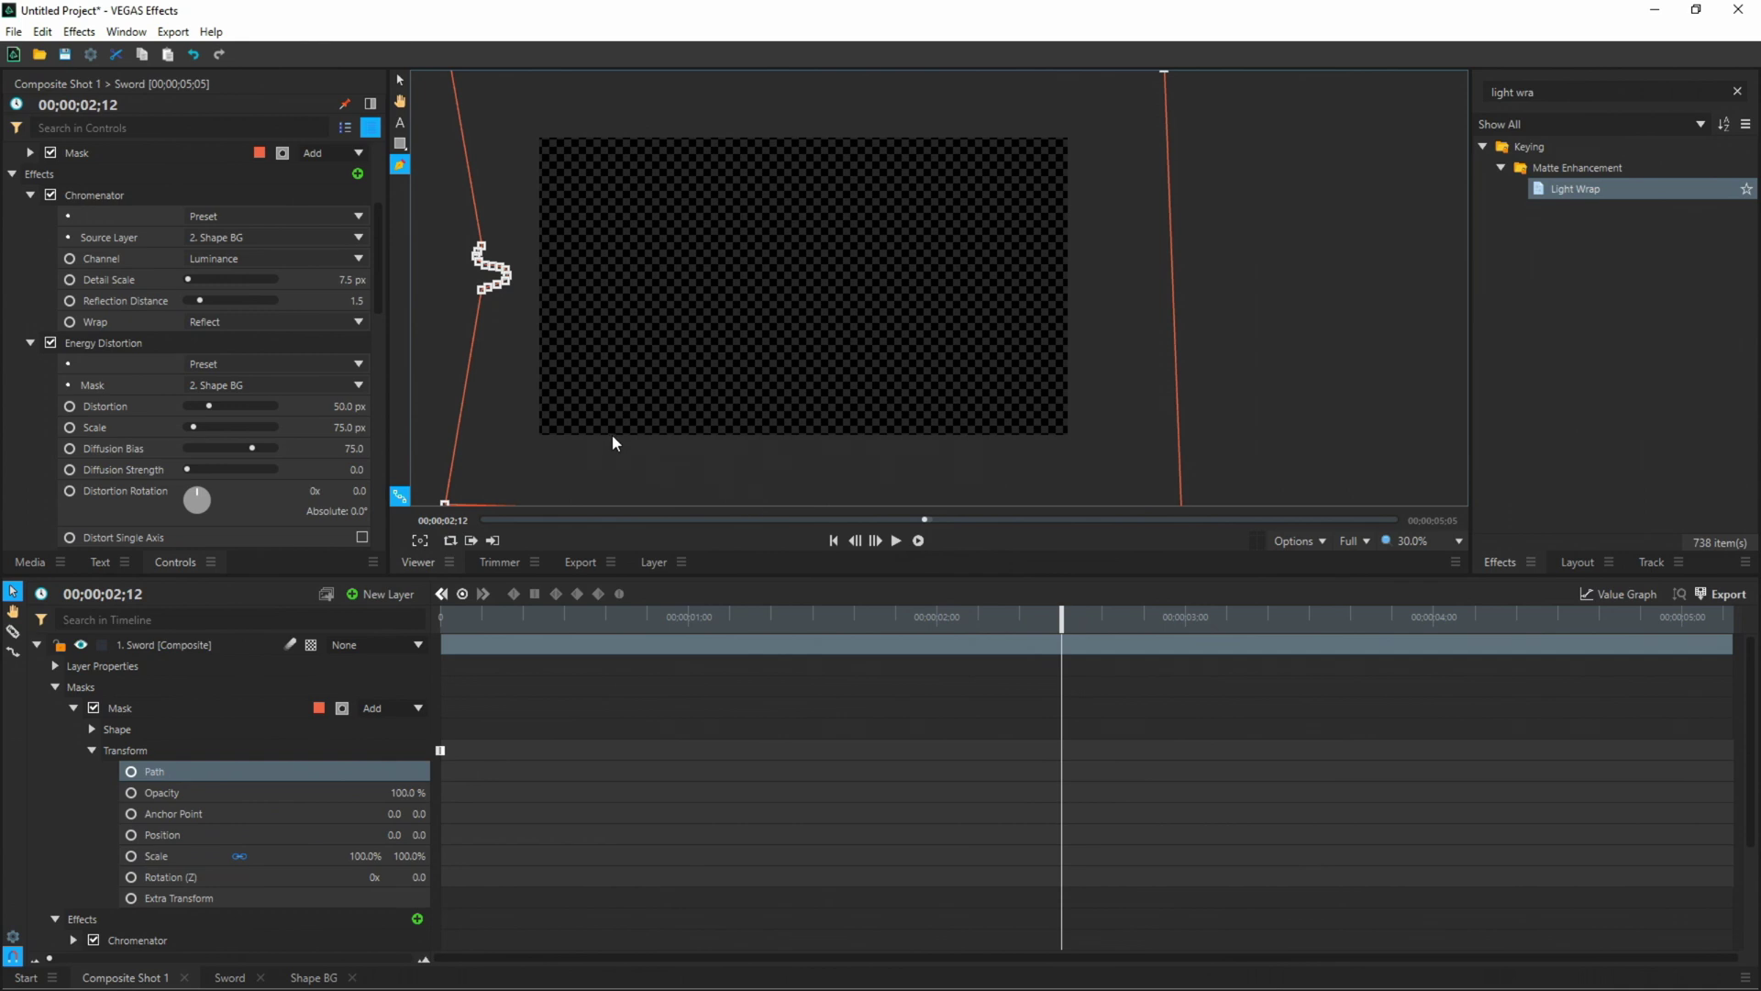
{"action": "left_click", "coordinate": [444, 501]}
{"action": "left_click_drag", "start_coordinate": [443, 335], "coordinate": [1029, 340]}
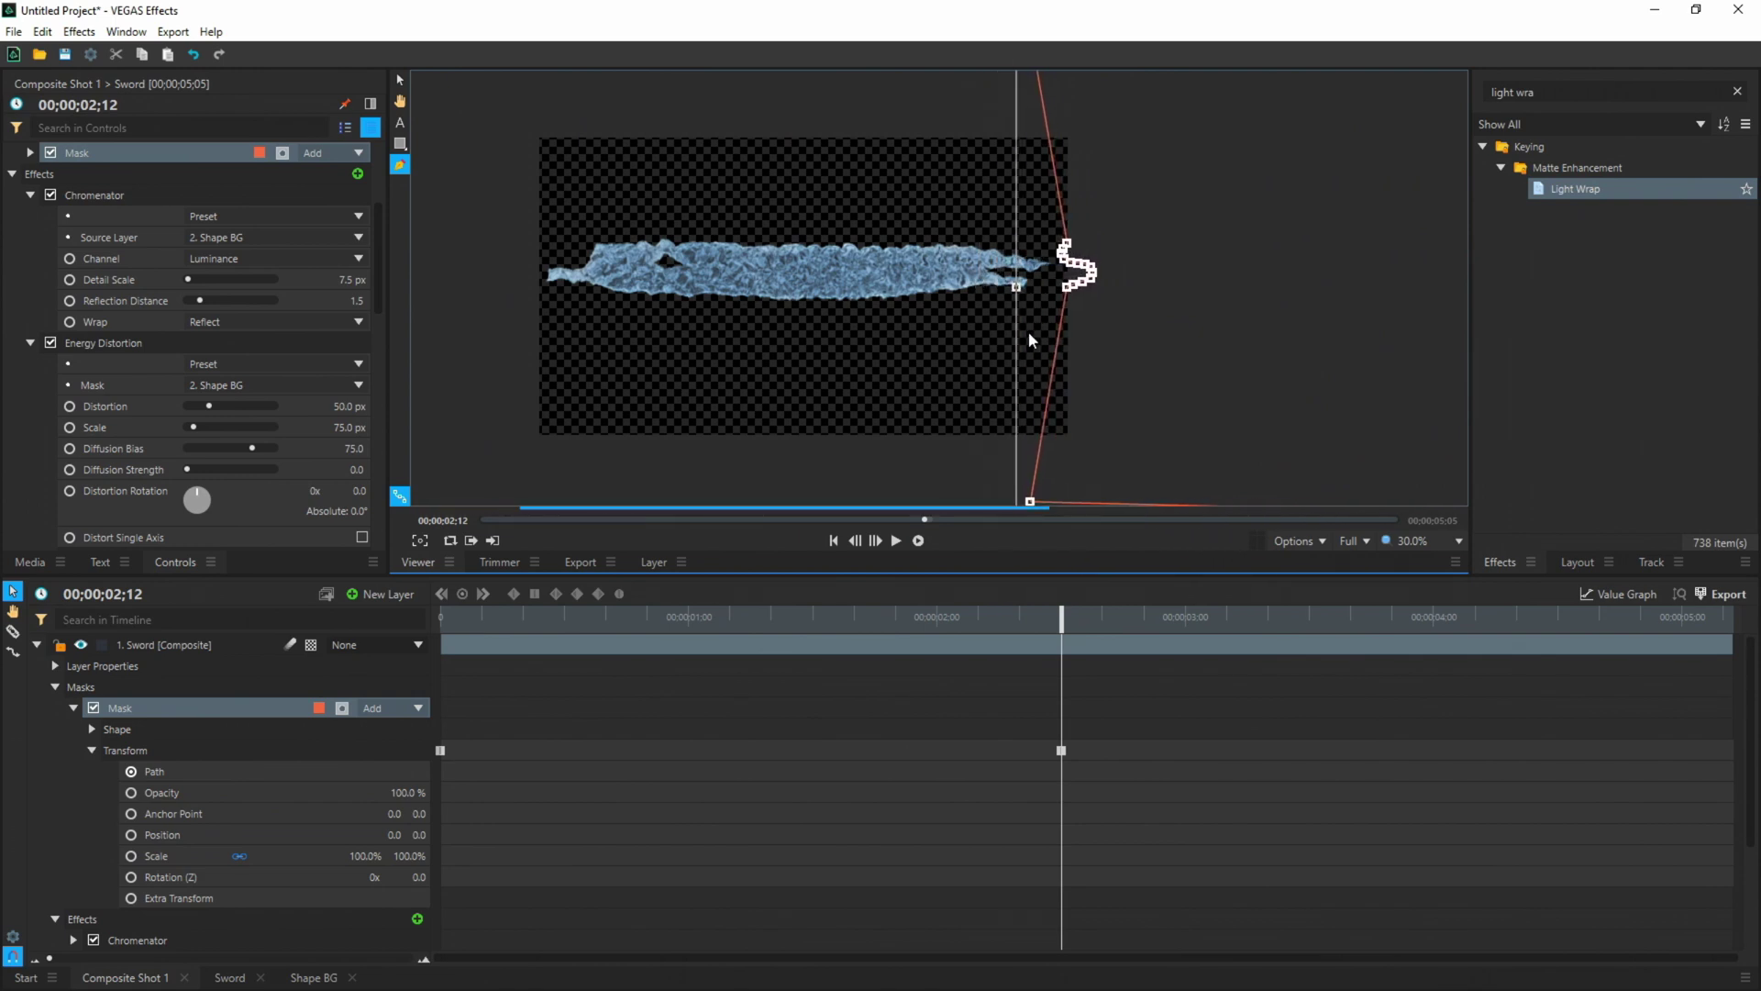
{"action": "mouse_move", "coordinate": [1062, 640]}
{"action": "left_mouse_down"}
{"action": "mouse_move", "coordinate": [444, 640]}
{"action": "mouse_move", "coordinate": [1061, 629]}
{"action": "left_mouse_up"}
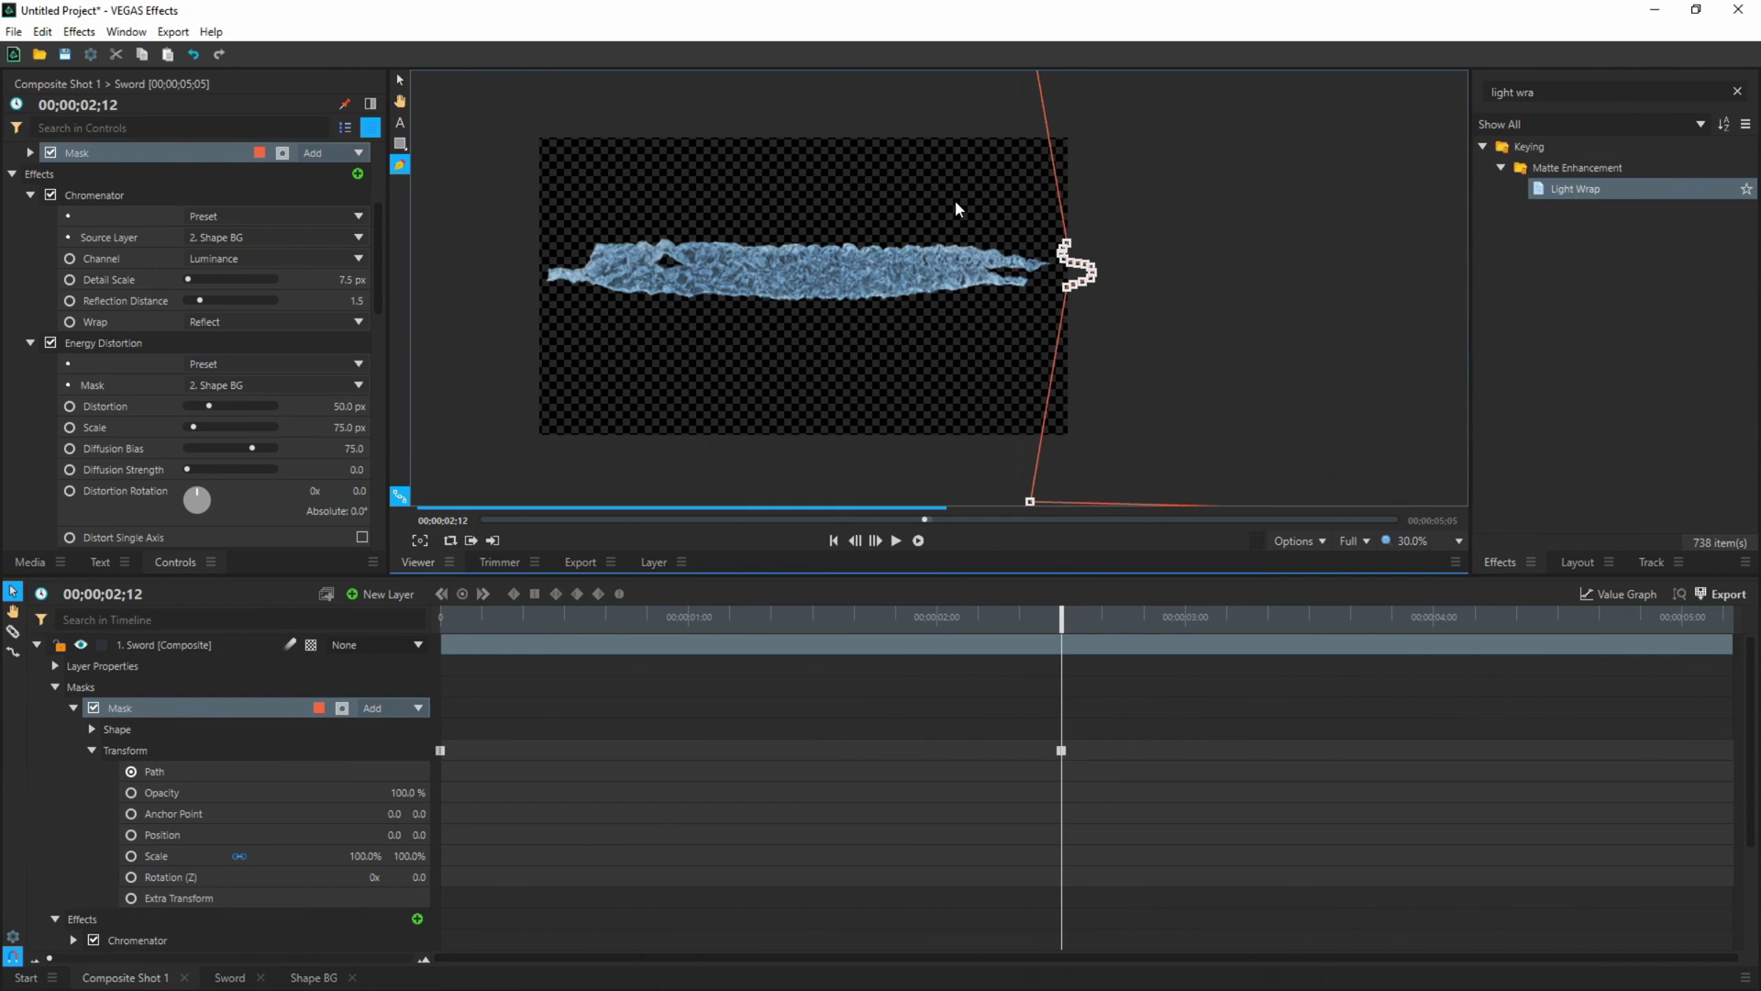
- Reshape the mask's wavy edge at 00;00;02;12 by moving its five upper points outward into a sharp spike beyond the sword's tip
{"action": "scroll", "coordinate": [1139, 262], "scroll_direction": "up", "scroll_amount": 5}
{"action": "scroll", "coordinate": [1126, 266], "scroll_direction": "up", "scroll_amount": 5}
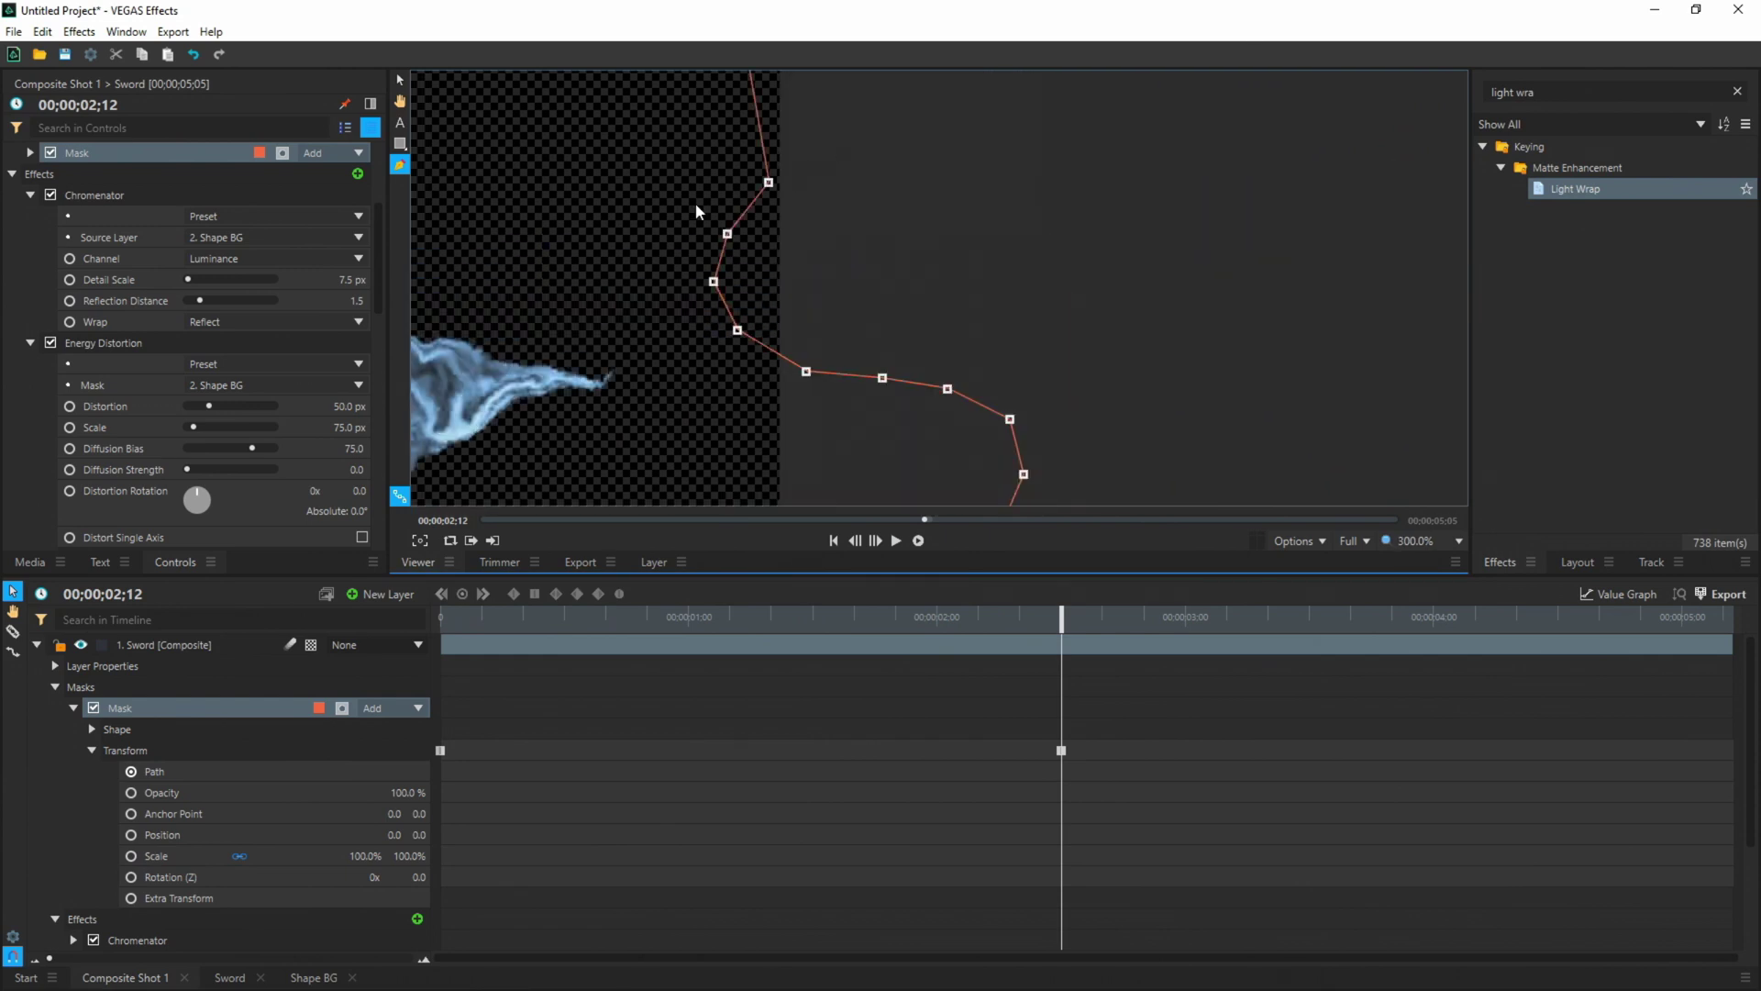
{"action": "scroll", "coordinate": [959, 230], "scroll_direction": "down", "scroll_amount": 2}
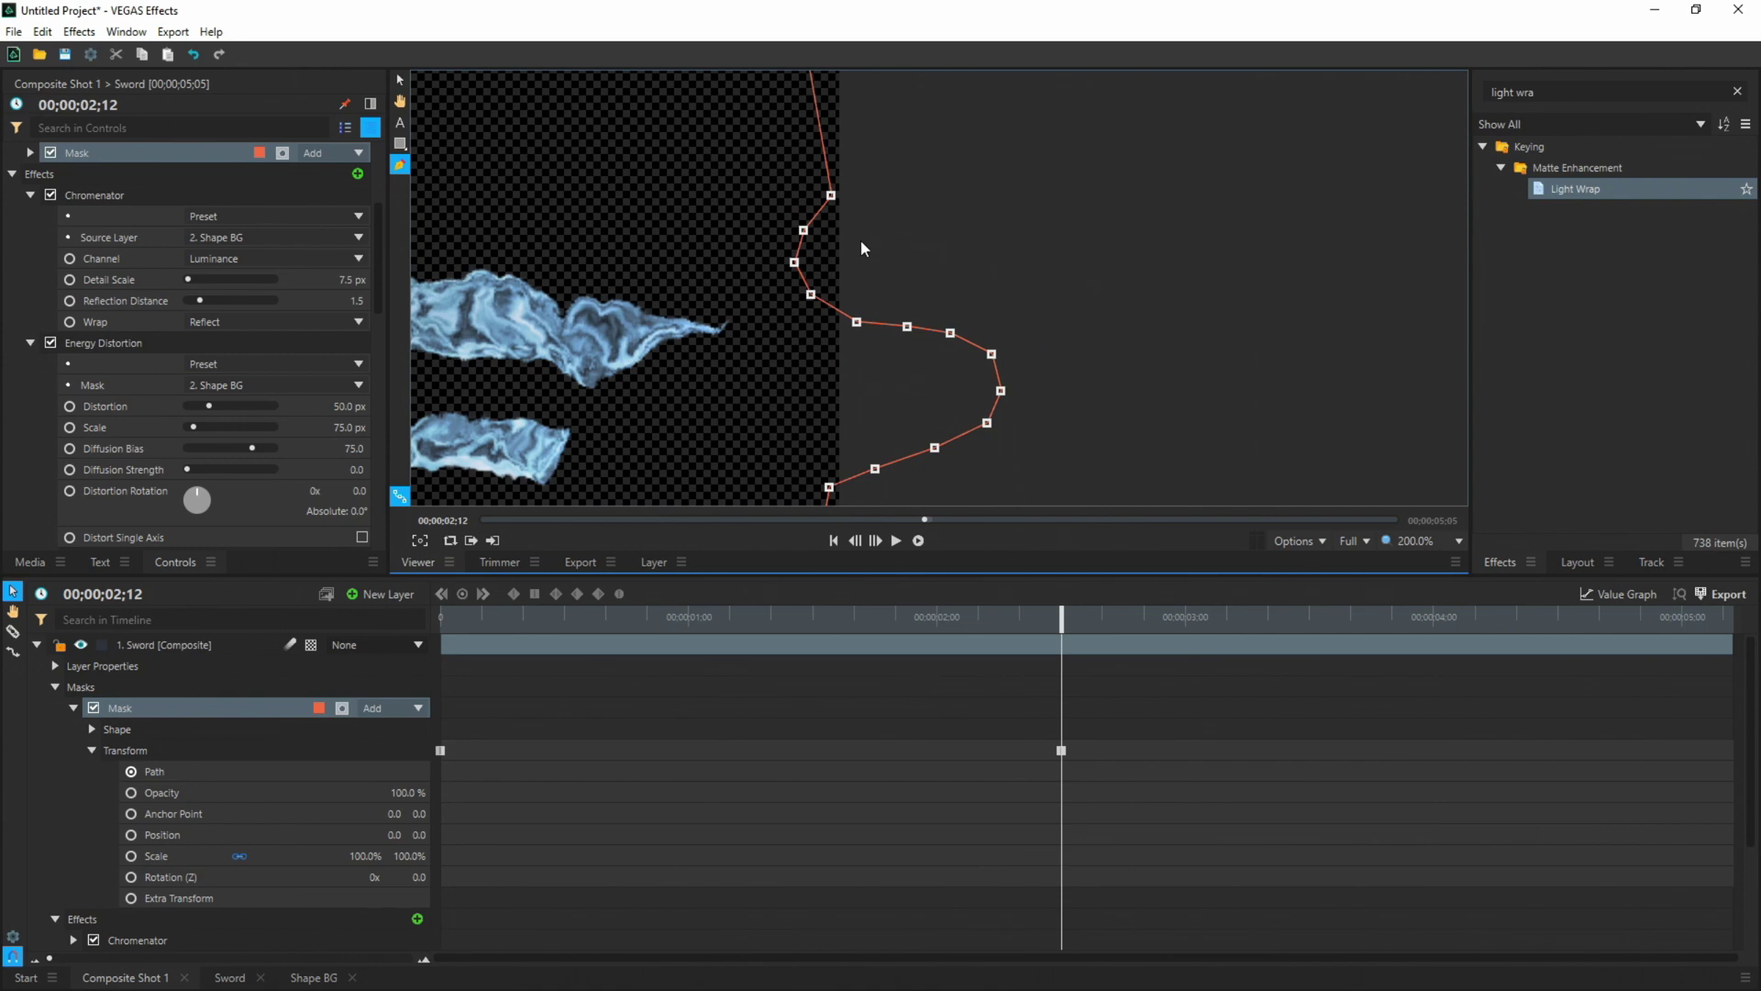
{"action": "left_click_drag", "start_coordinate": [803, 230], "coordinate": [943, 213]}
{"action": "left_click_drag", "start_coordinate": [791, 265], "coordinate": [1041, 241]}
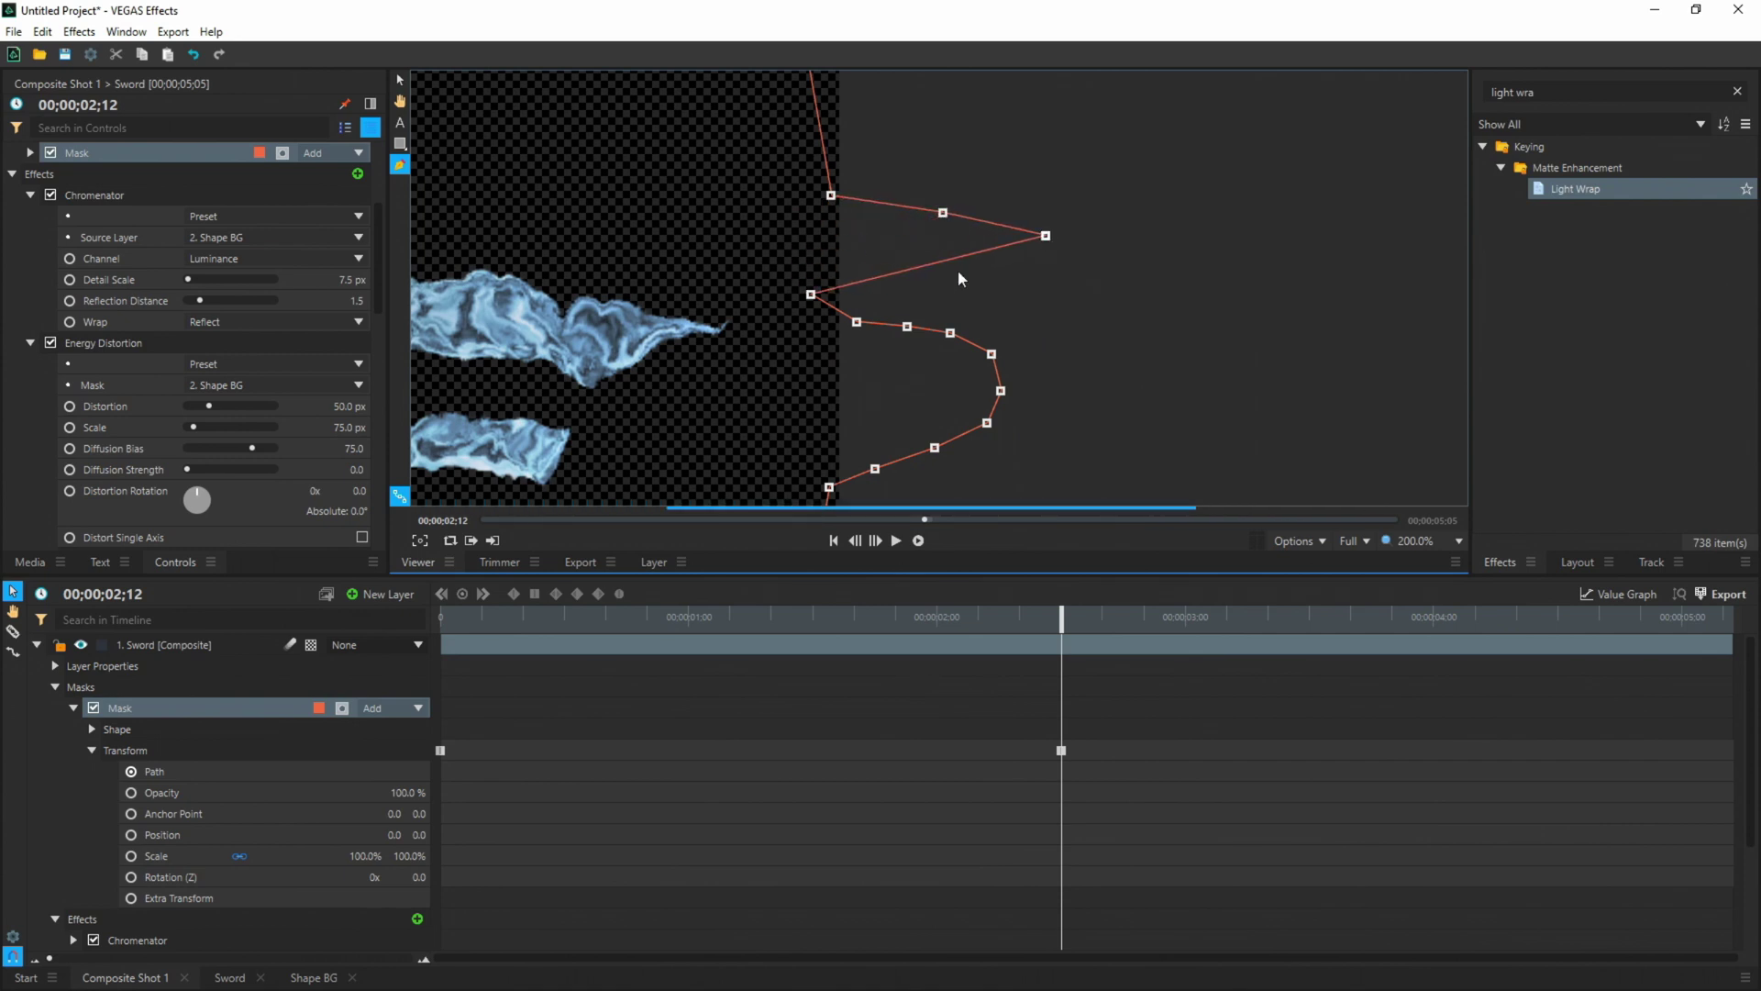
{"action": "left_click_drag", "start_coordinate": [810, 295], "coordinate": [1145, 264]}
{"action": "left_click_drag", "start_coordinate": [853, 318], "coordinate": [1082, 291]}
{"action": "left_click_drag", "start_coordinate": [904, 330], "coordinate": [1021, 315]}
{"action": "scroll", "coordinate": [1373, 334], "scroll_direction": "down", "scroll_amount": 3}
{"action": "scroll", "coordinate": [1373, 334], "scroll_direction": "down", "scroll_amount": 1}
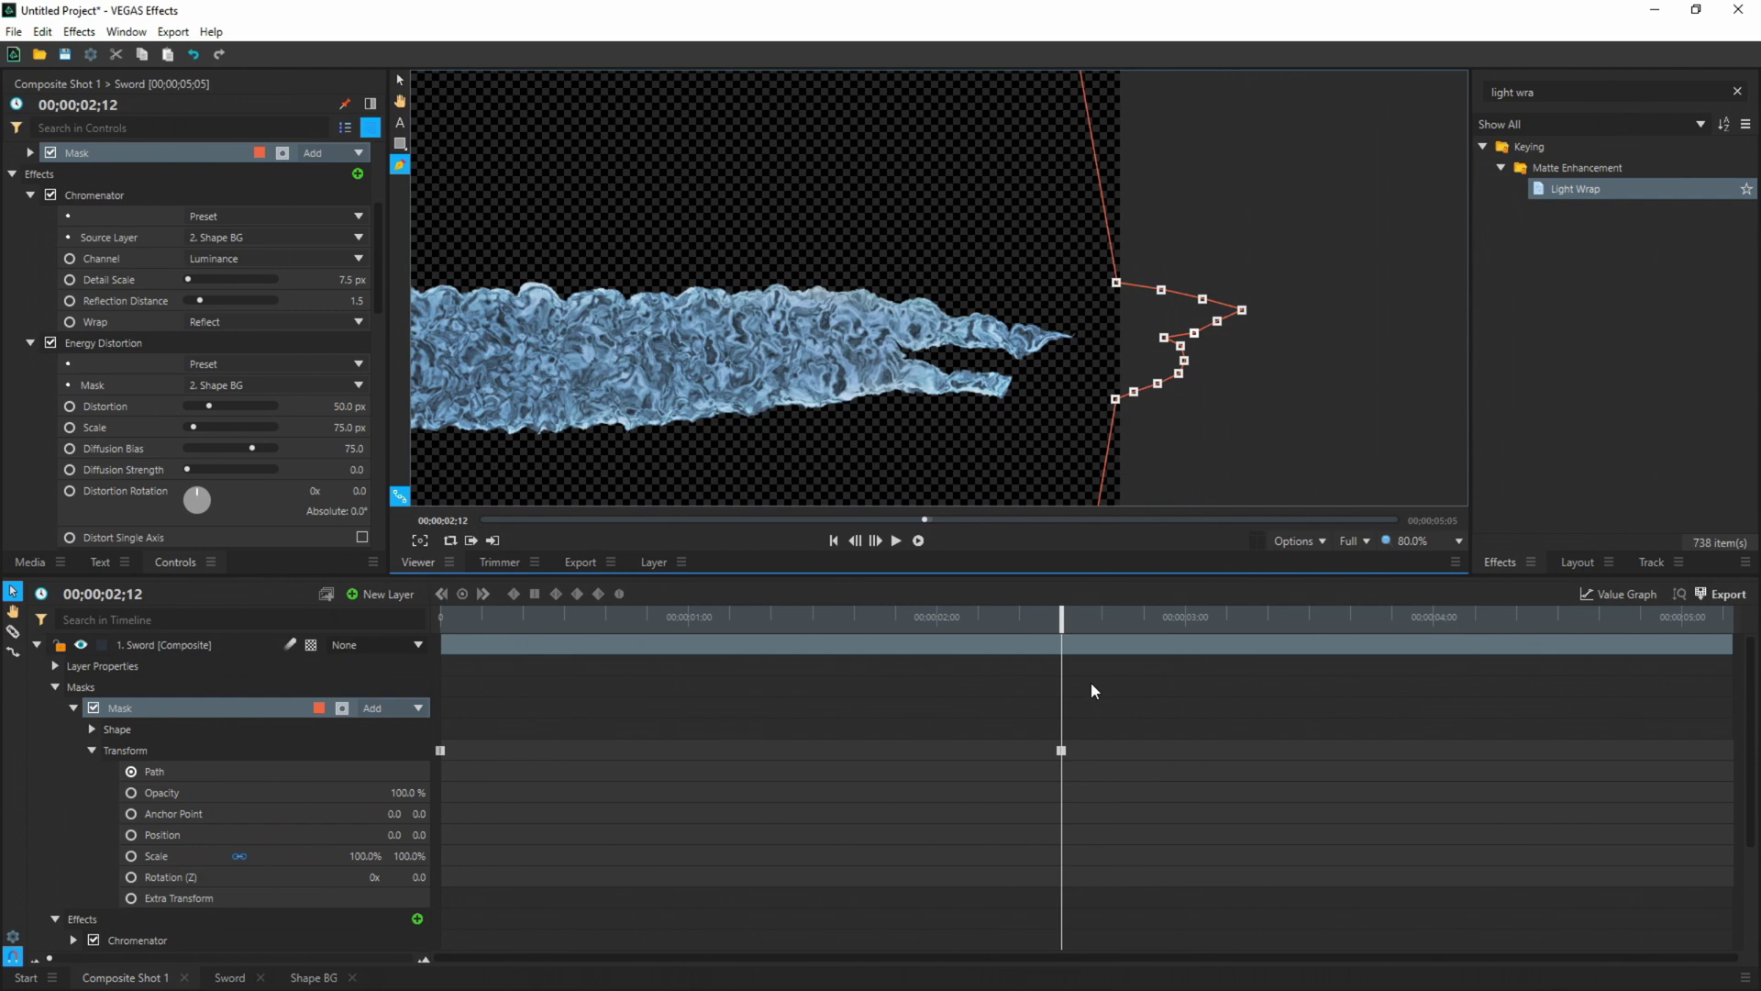
- Collapse the Sword layer, play the mask reveal from the start and stop at 00;00;01;05
{"action": "left_click_drag", "start_coordinate": [1058, 622], "coordinate": [450, 633]}
{"action": "scroll", "coordinate": [1007, 415], "scroll_direction": "down", "scroll_amount": 1}
{"action": "scroll", "coordinate": [1230, 326], "scroll_direction": "down", "scroll_amount": 3}
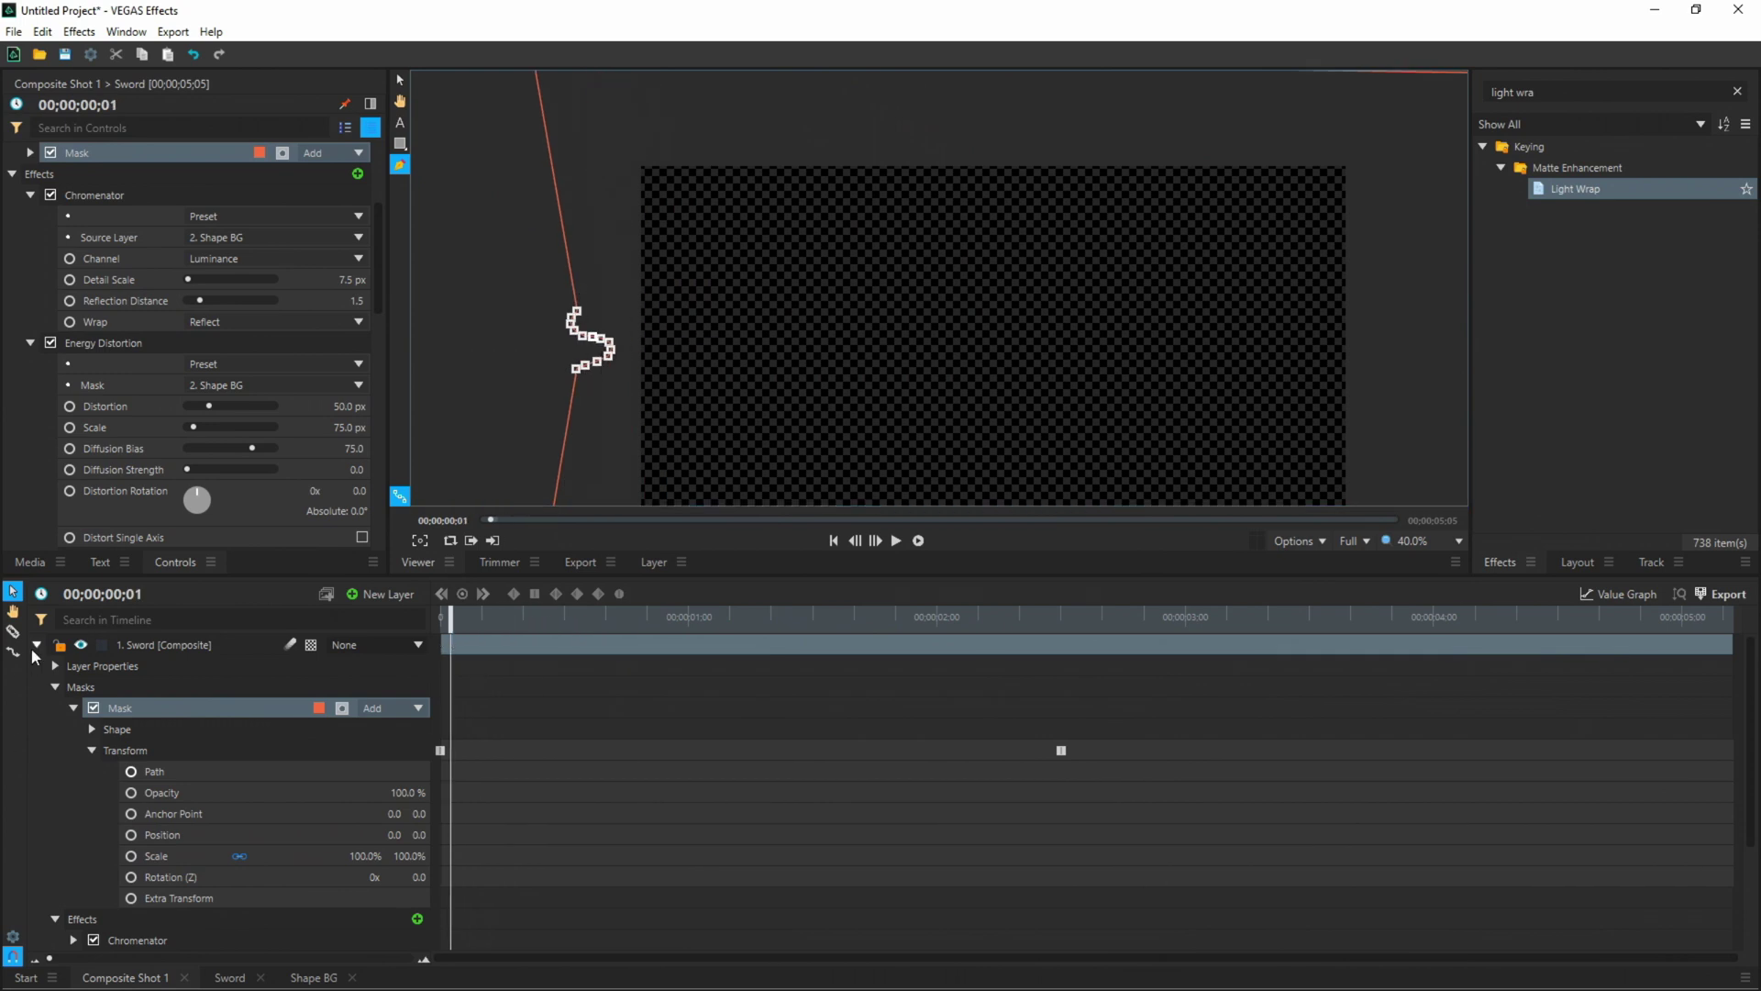
{"action": "left_click", "coordinate": [37, 645]}
{"action": "left_click", "coordinate": [228, 807]}
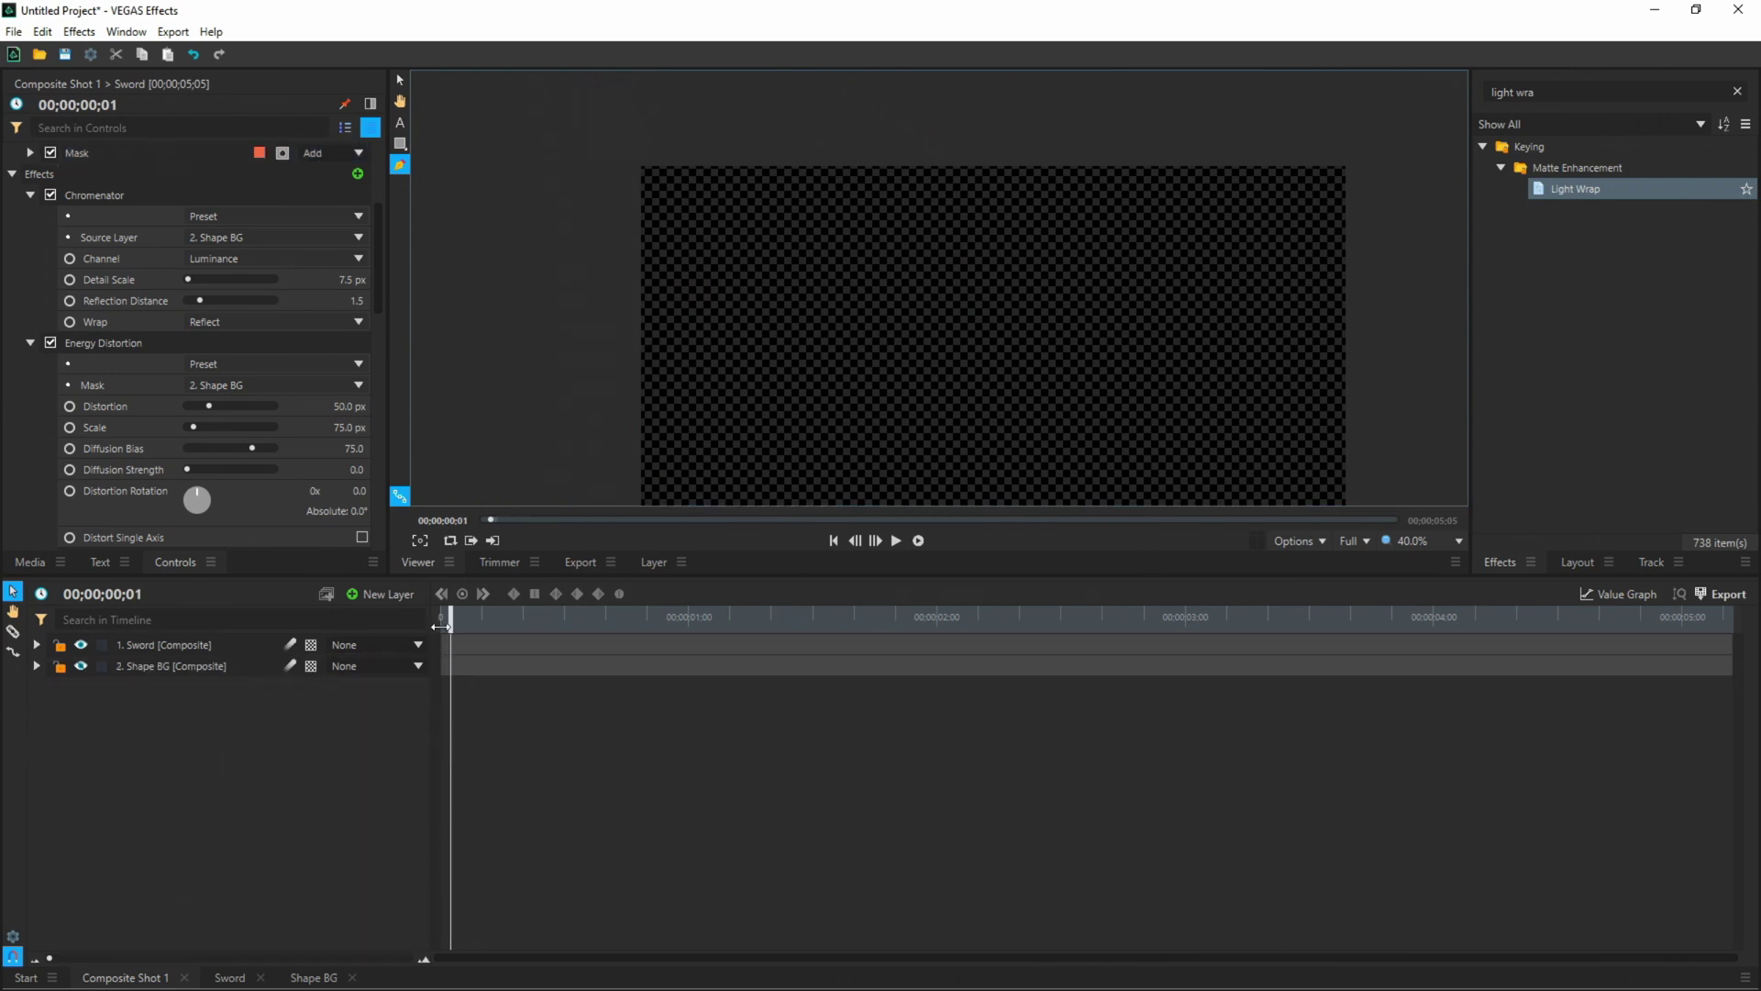
{"action": "left_click_drag", "start_coordinate": [448, 622], "coordinate": [437, 624]}
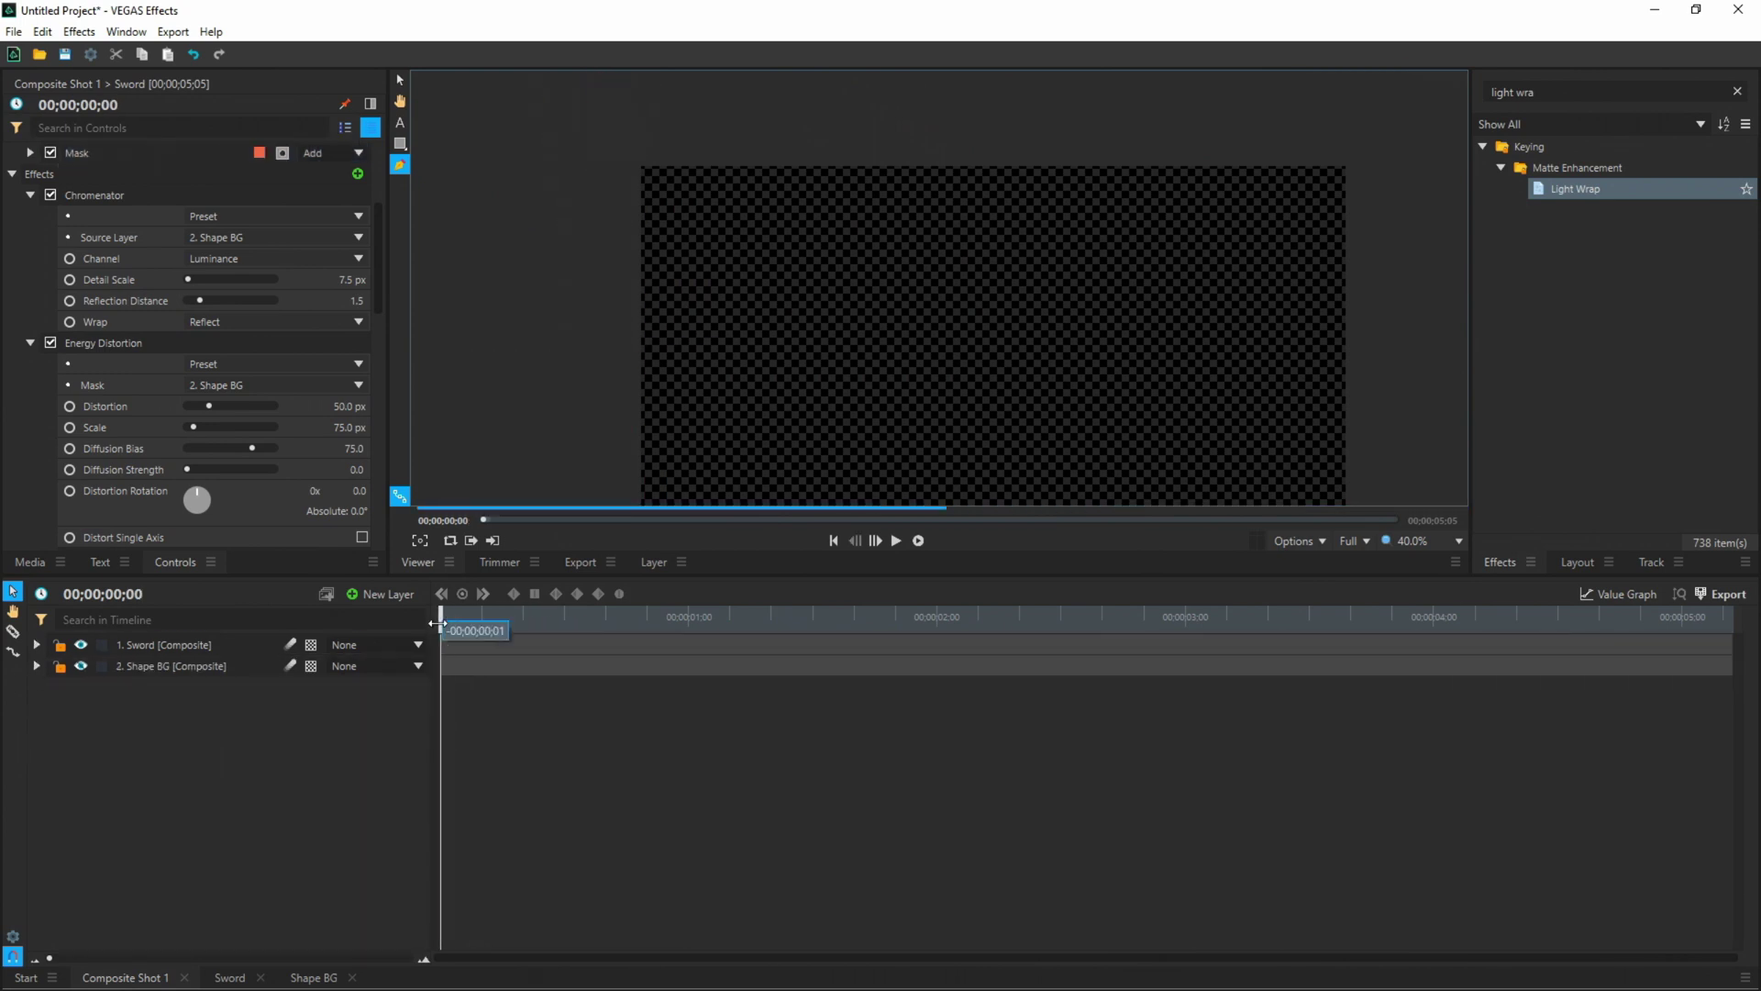
{"action": "key", "text": "space"}
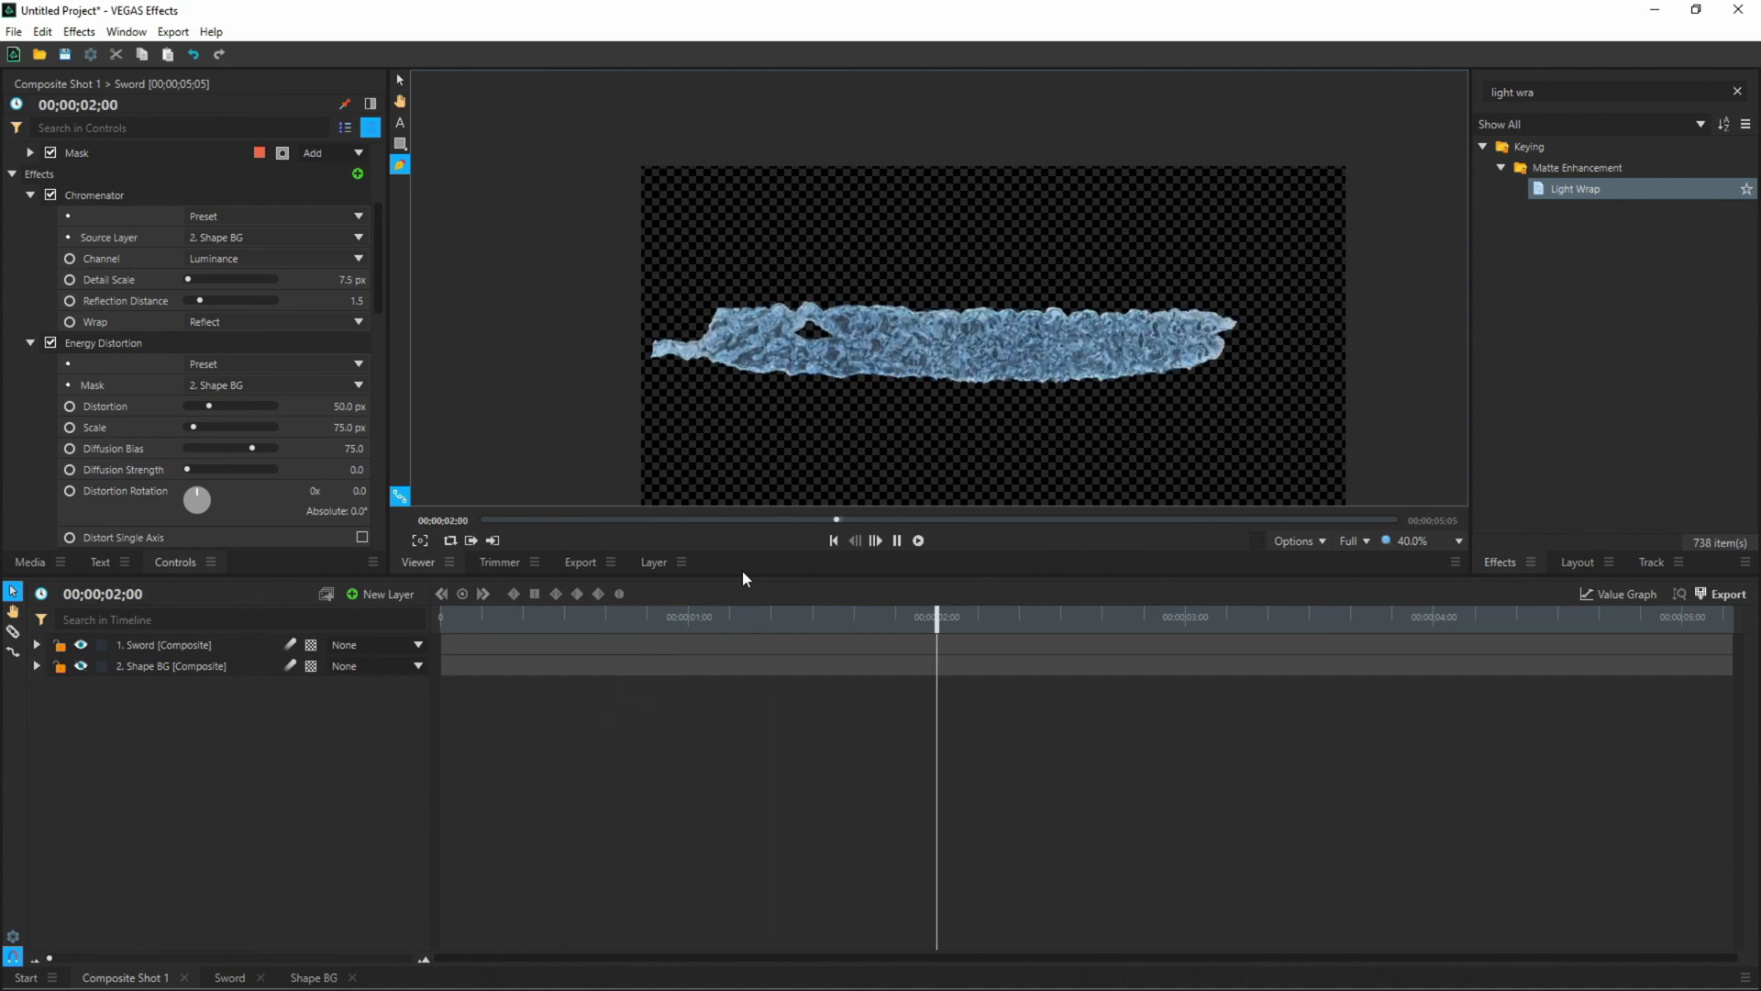
{"action": "left_click", "coordinate": [741, 616]}
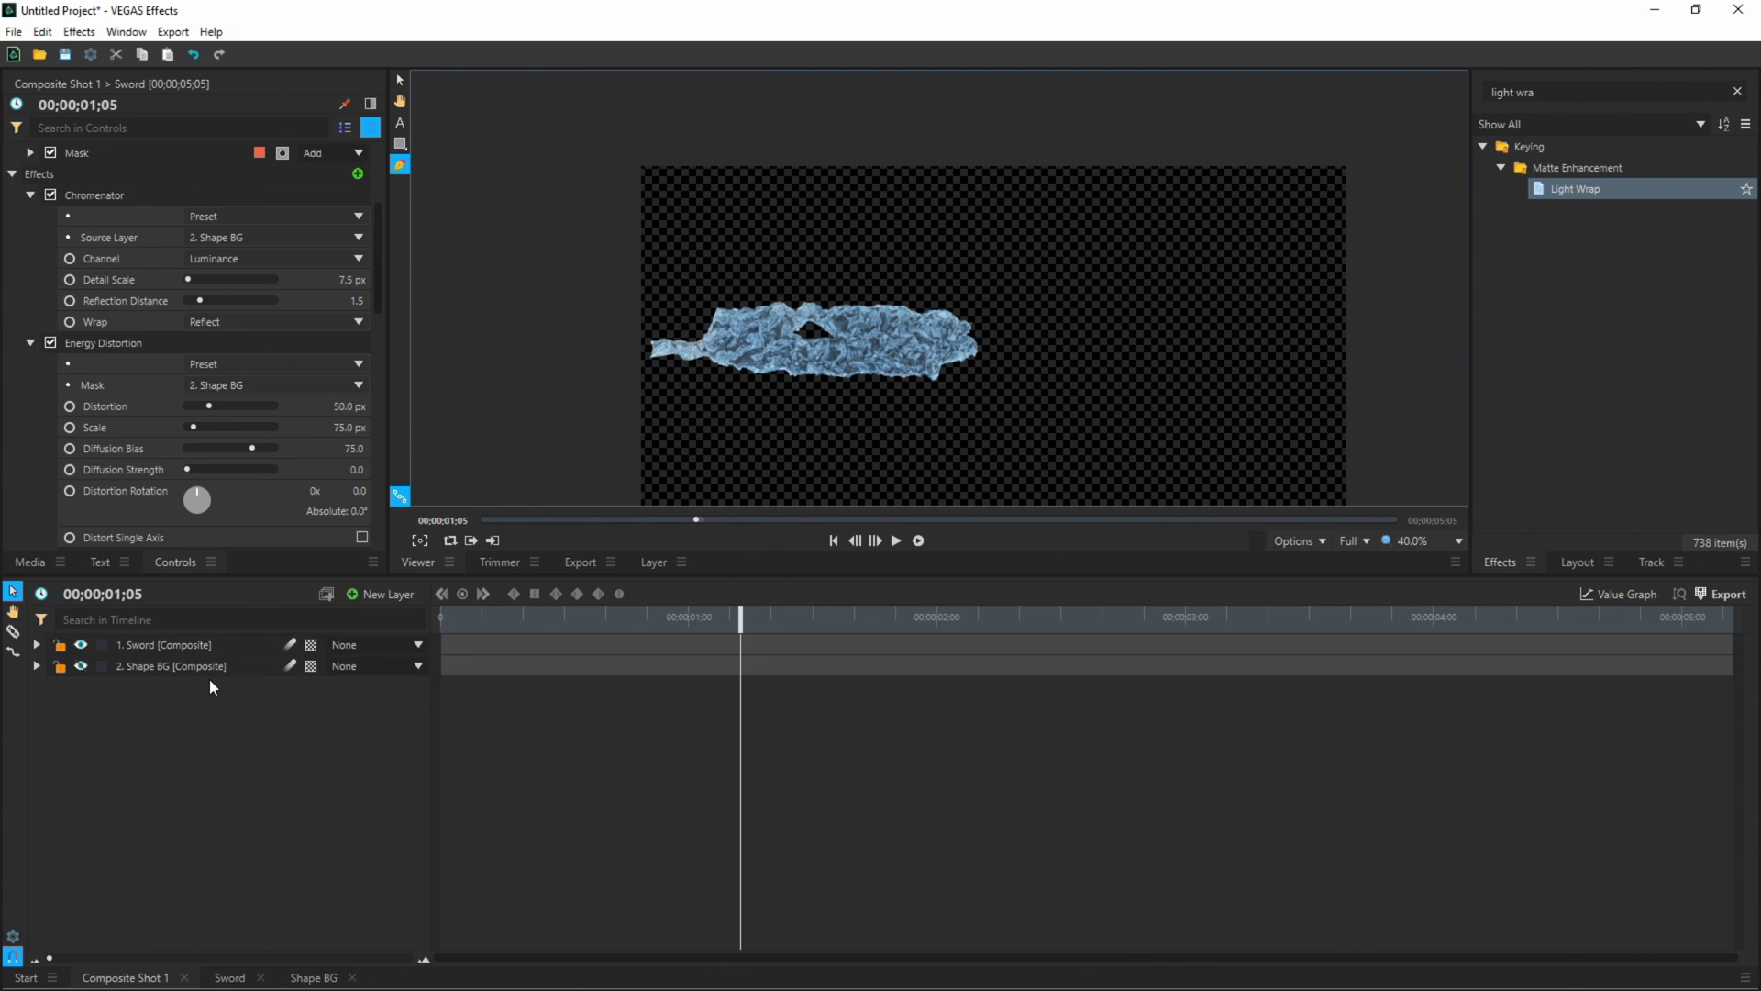
- Enable motion blur on the Sword and Shape BG layers and check the sword's moving edge up close at several frames
{"action": "left_click", "coordinate": [289, 646]}
{"action": "left_click", "coordinate": [290, 666]}
{"action": "scroll", "coordinate": [954, 348], "scroll_direction": "up", "scroll_amount": 5}
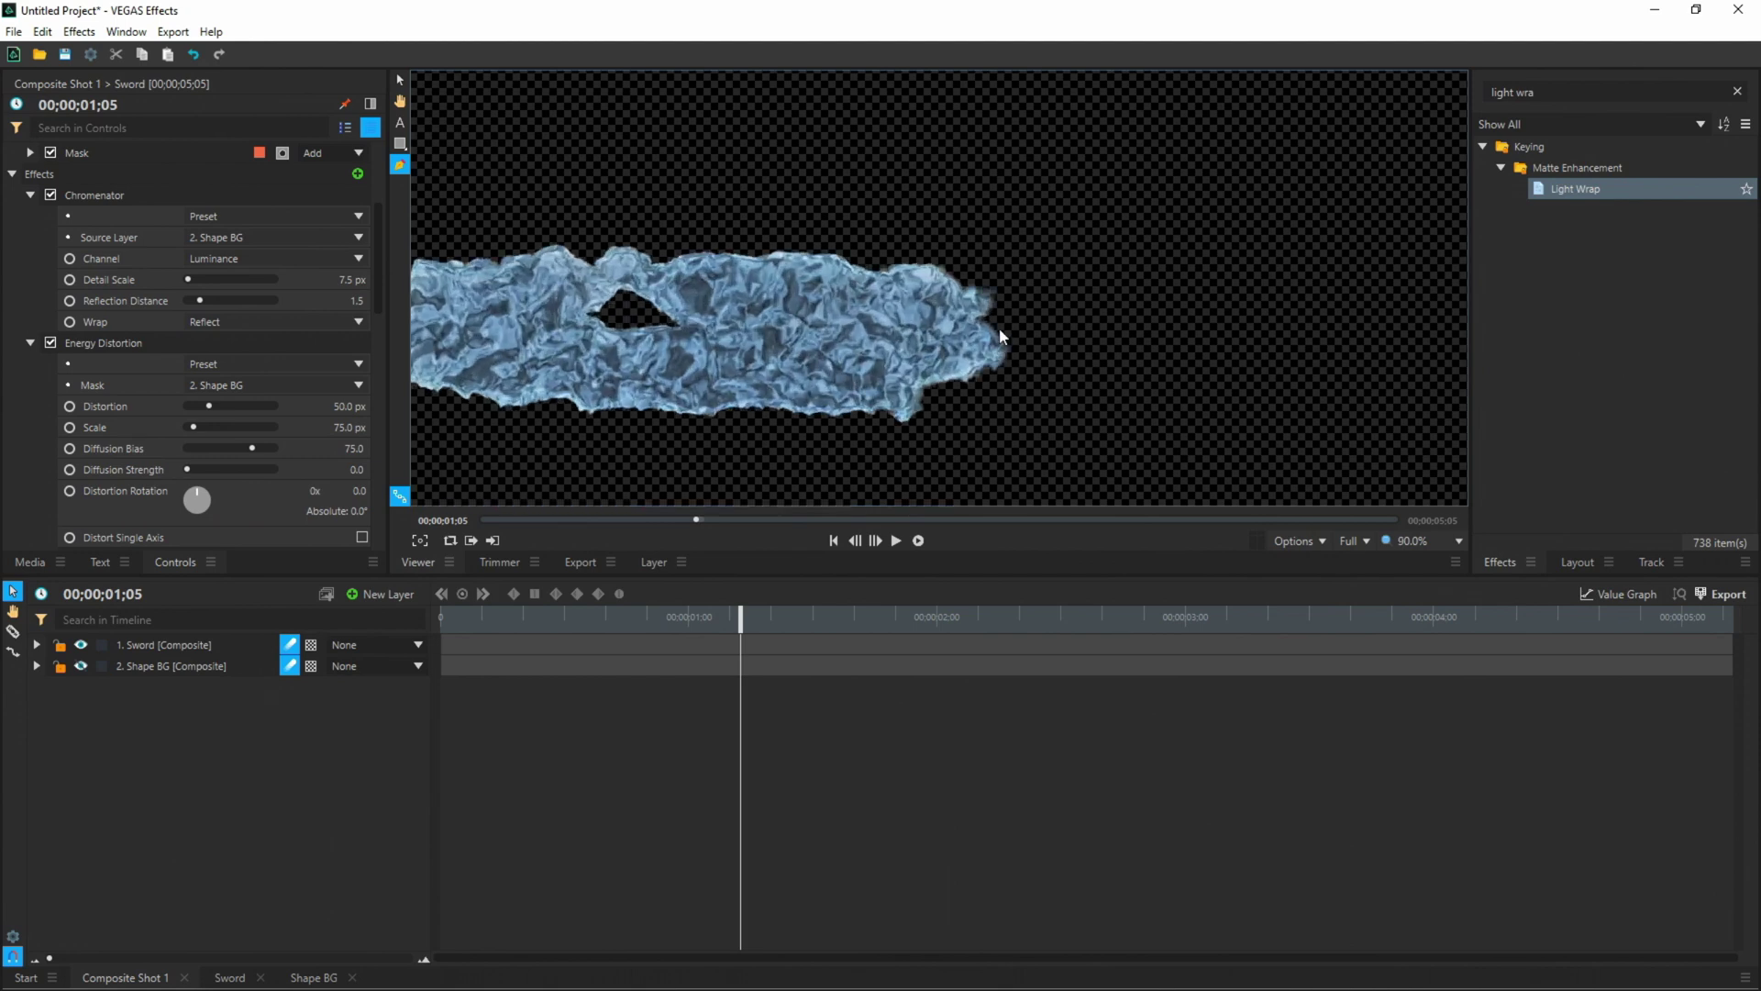
{"action": "scroll", "coordinate": [999, 327], "scroll_direction": "up", "scroll_amount": 4}
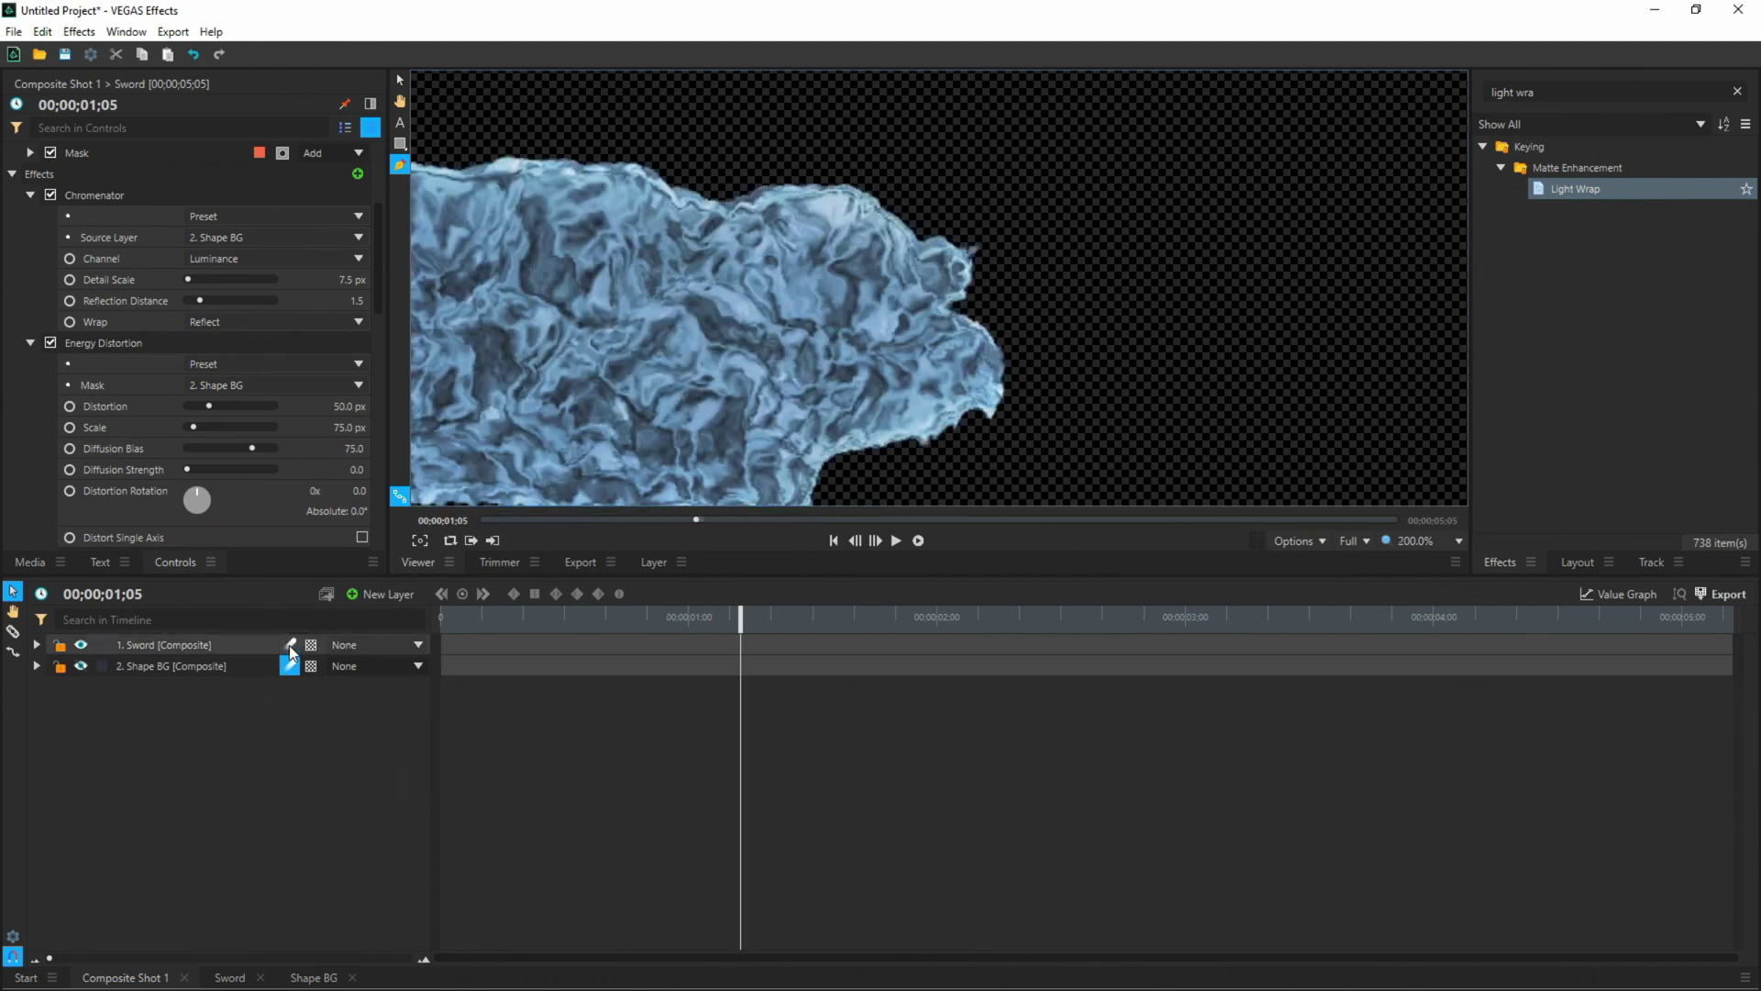
{"action": "left_click_drag", "start_coordinate": [747, 627], "coordinate": [792, 626]}
{"action": "scroll", "coordinate": [985, 353], "scroll_direction": "down", "scroll_amount": 5}
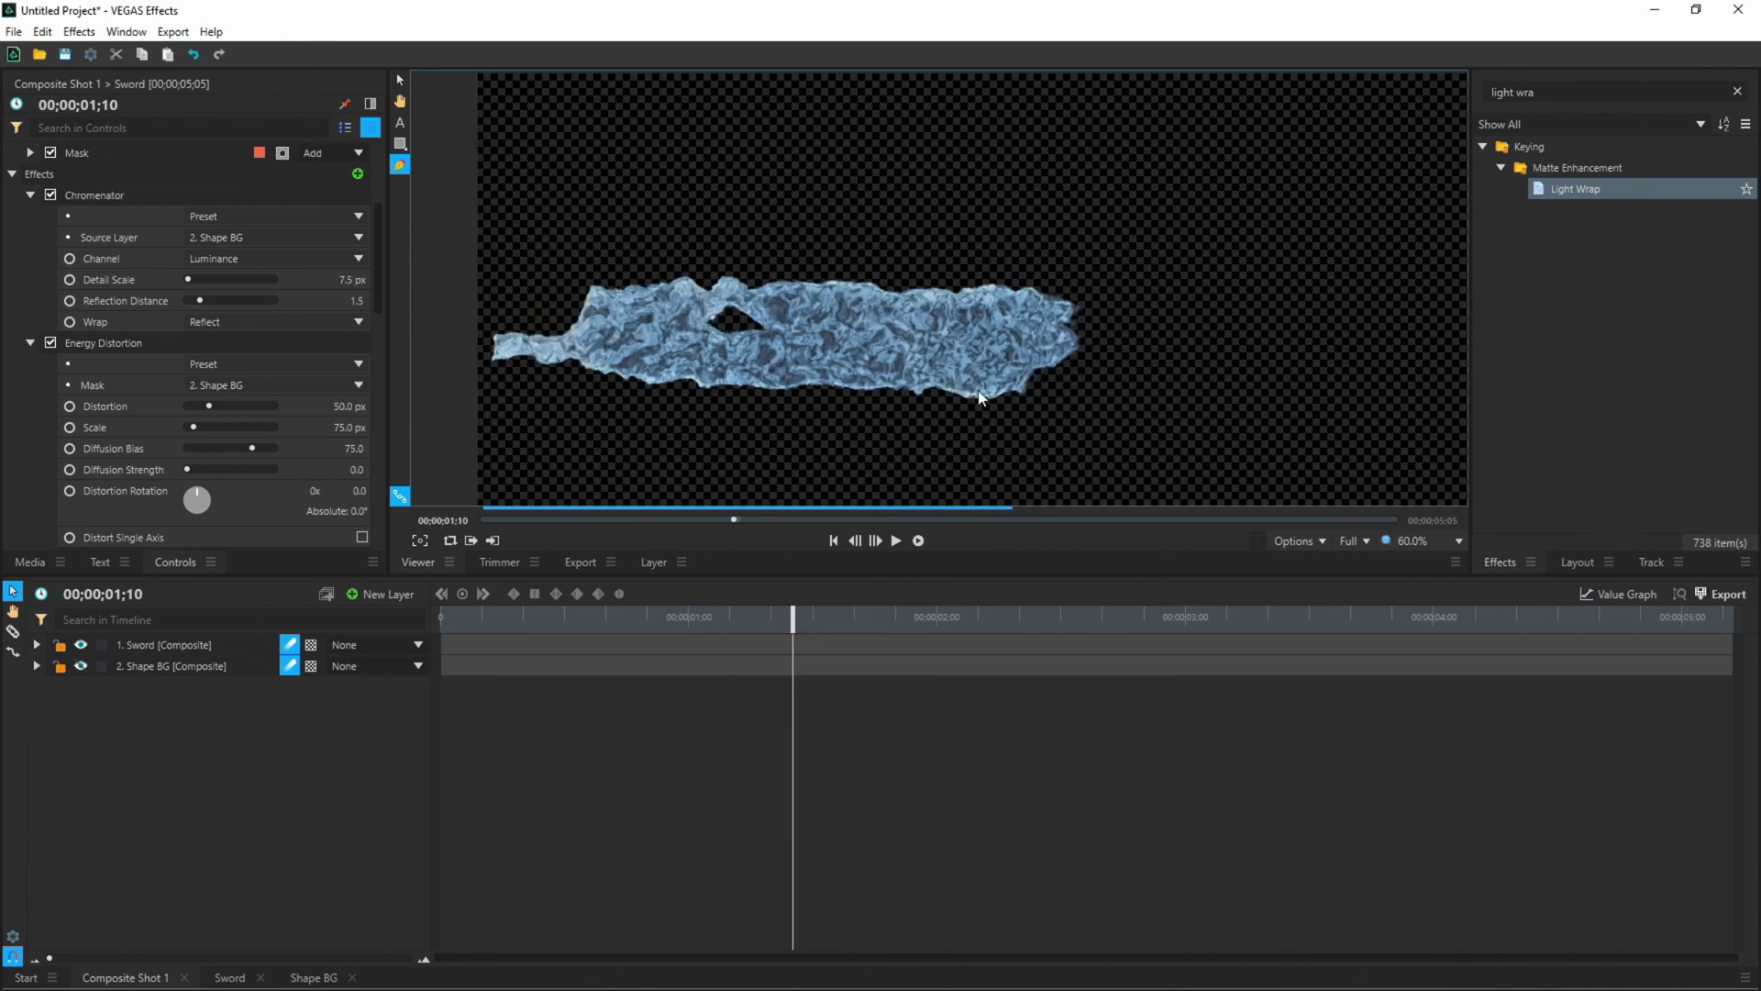
{"action": "scroll", "coordinate": [984, 353], "scroll_direction": "down", "scroll_amount": 1}
{"action": "left_click", "coordinate": [1092, 616]}
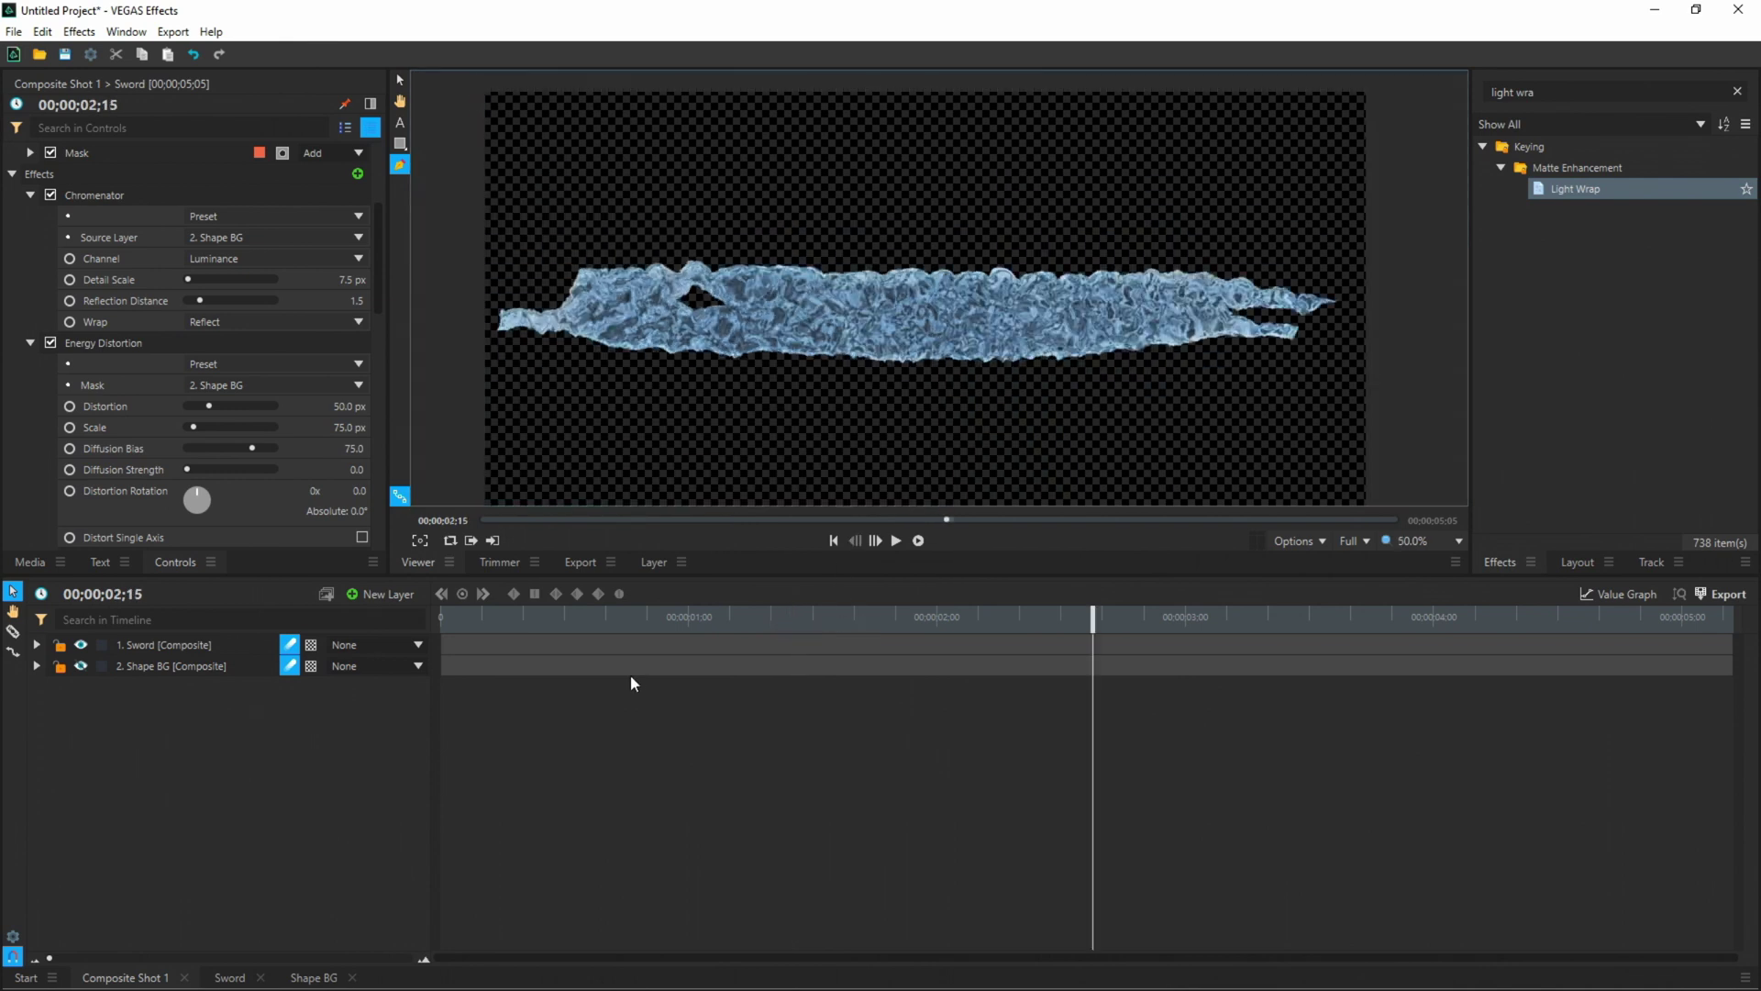
- Combine the Sword and Shape BG layers into a new composite shot named Complete Sword
{"action": "left_click_drag", "start_coordinate": [181, 706], "coordinate": [141, 644]}
{"action": "right_click", "coordinate": [141, 642]}
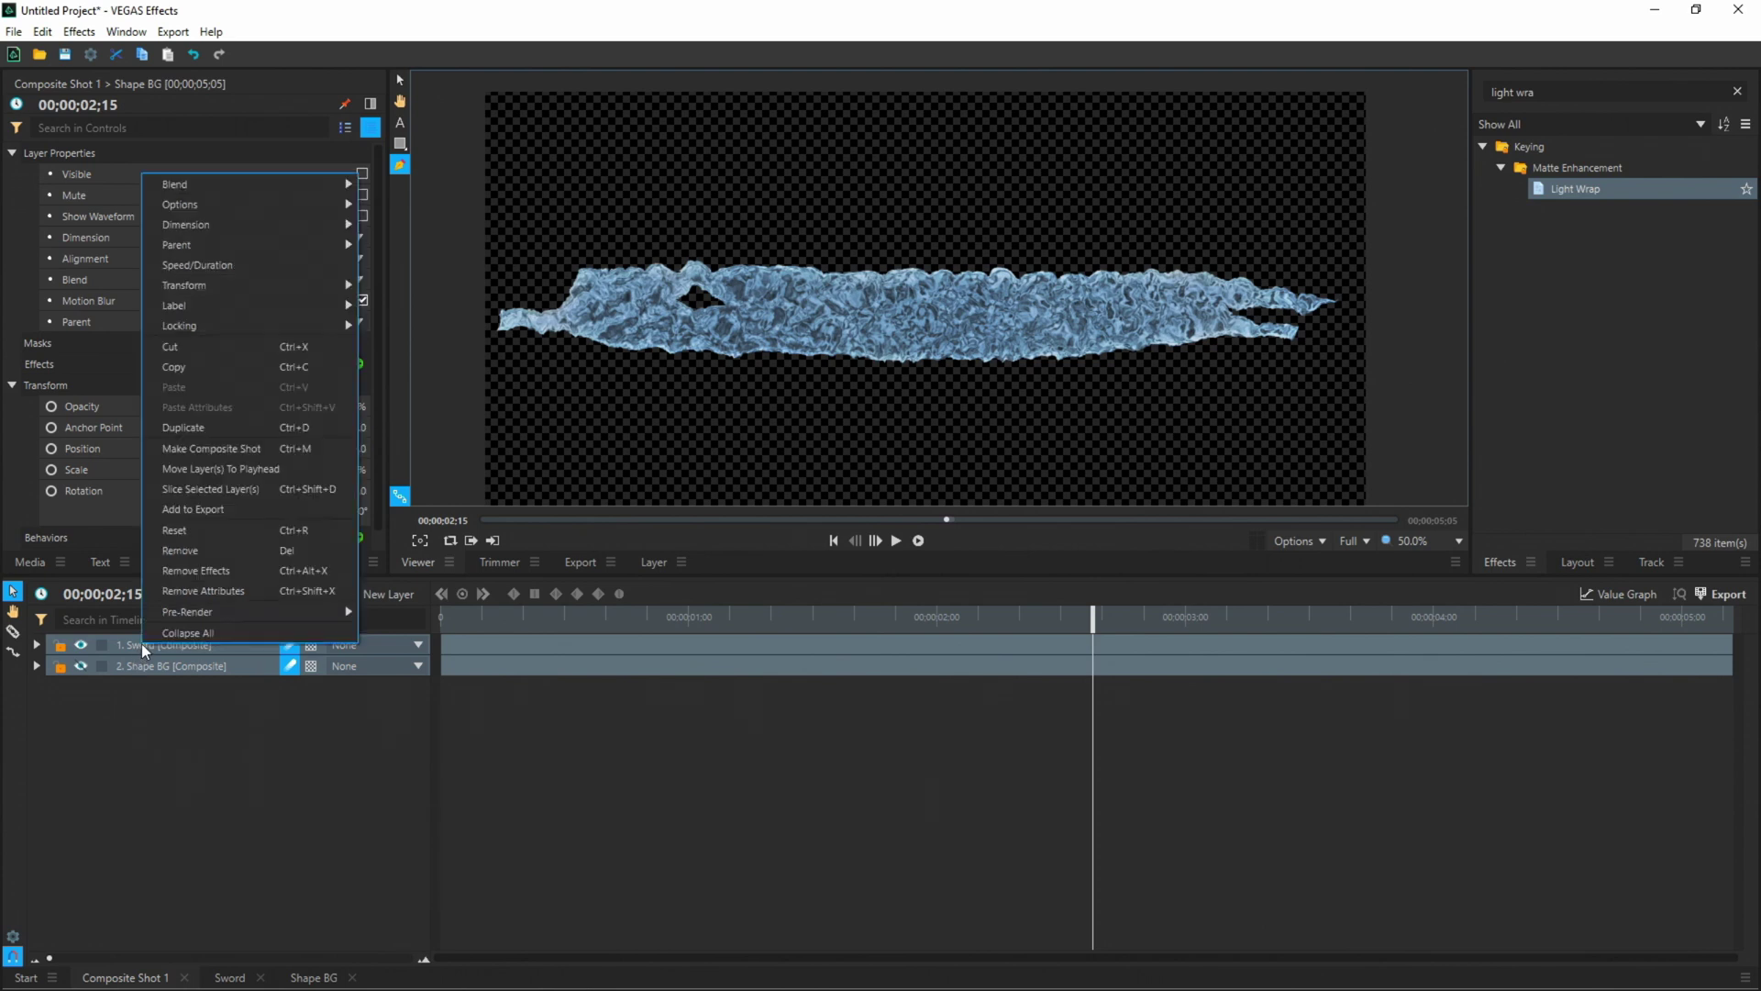
{"action": "left_click", "coordinate": [232, 451]}
{"action": "type", "text": "Complete Sword"}
{"action": "key", "text": "Return"}
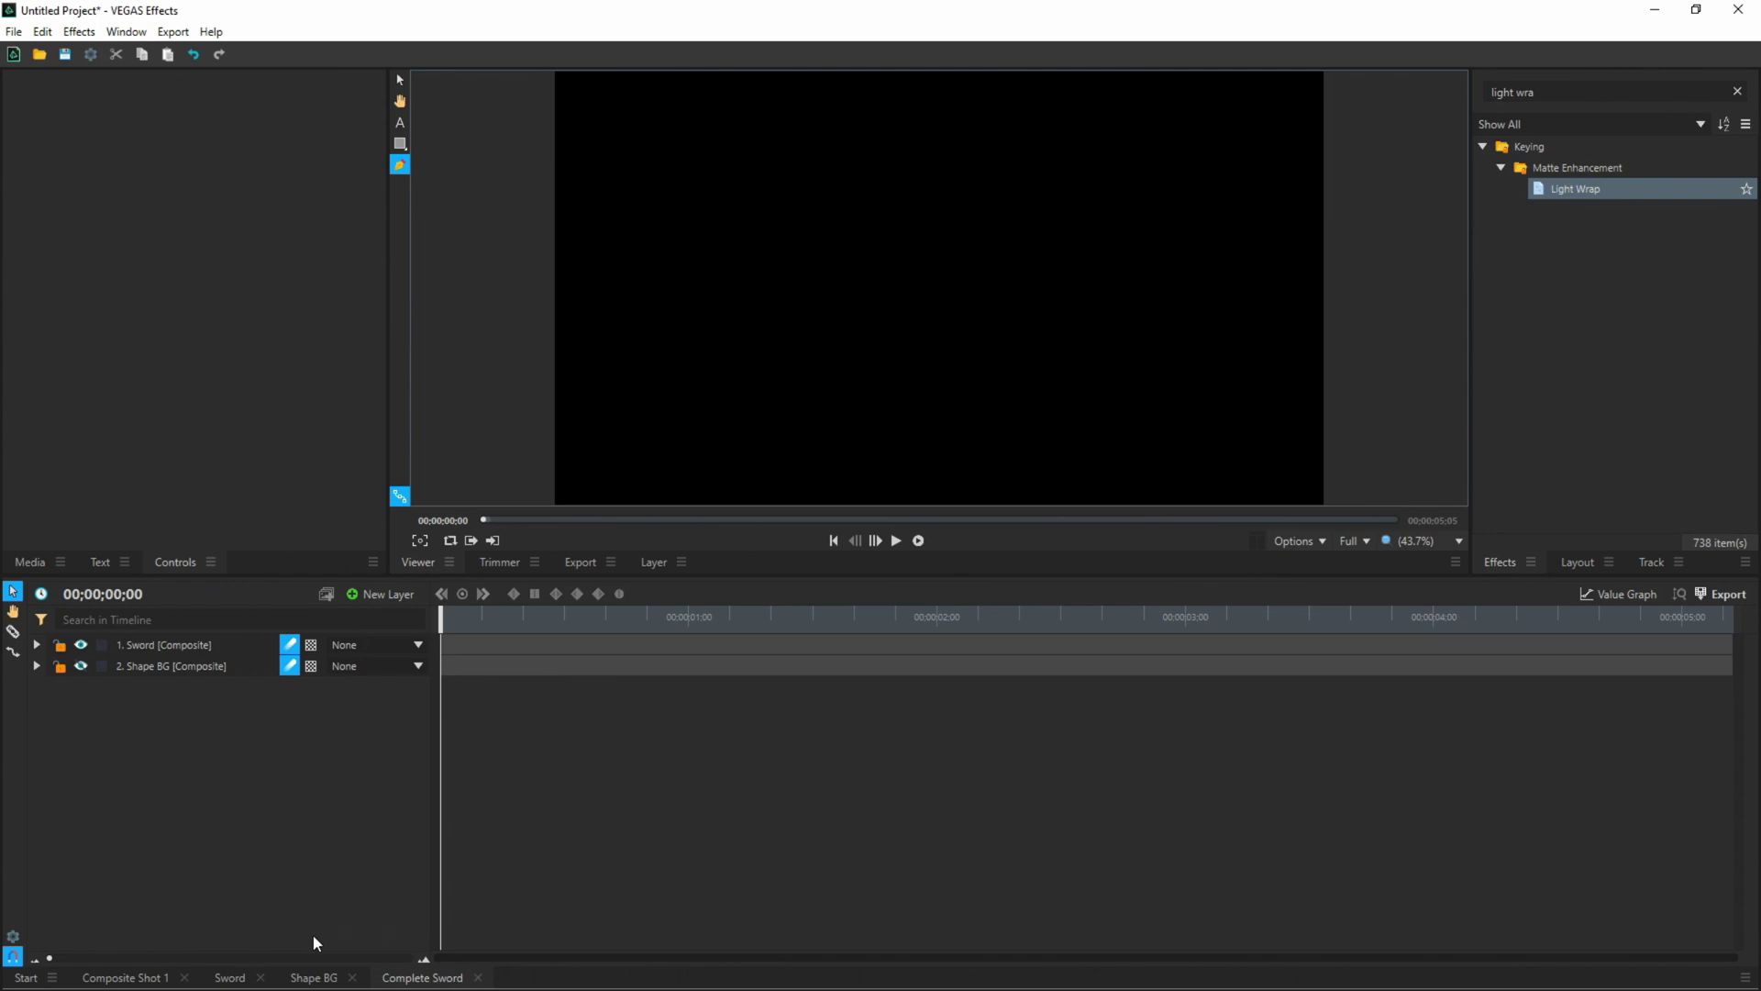
- Return to Composite Shot 1 and select the Complete Sword layer with its whole frame in view
{"action": "left_click", "coordinate": [126, 980]}
{"action": "left_click", "coordinate": [168, 644]}
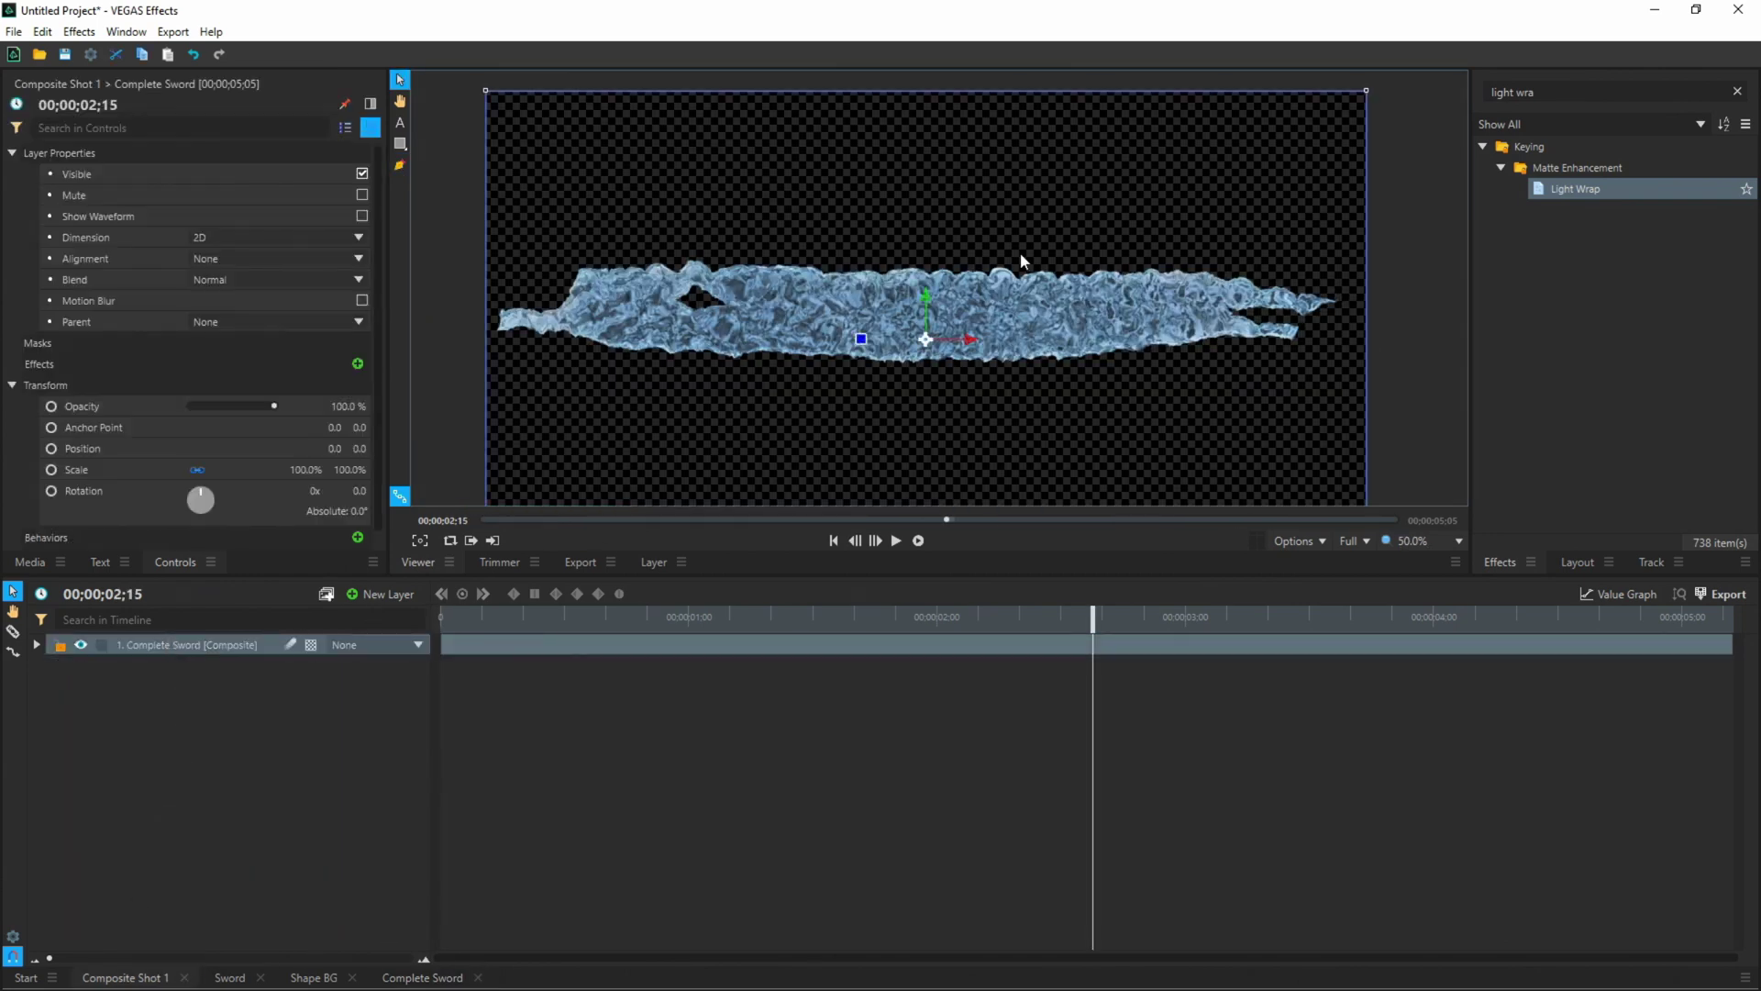
{"action": "scroll", "coordinate": [1075, 218], "scroll_direction": "down", "scroll_amount": 3}
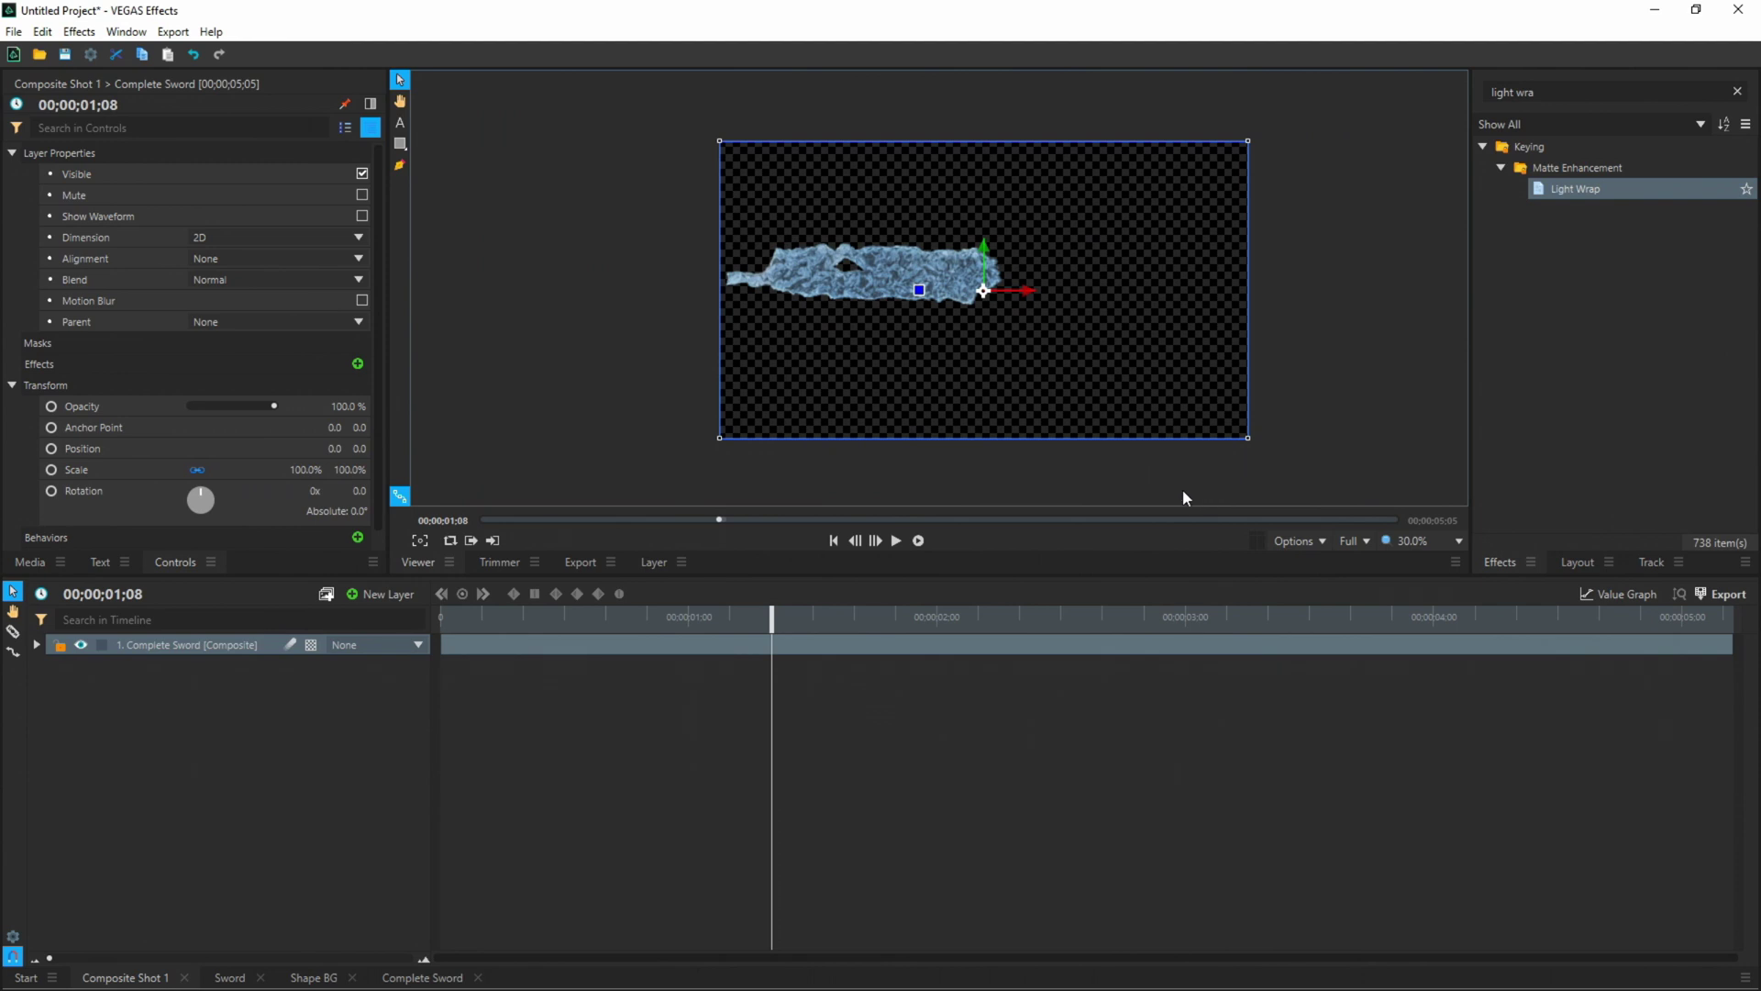
- Import original footage graded.mov and place it beneath the Complete Sword layer in Composite Shot 1
{"action": "key", "text": "Home"}
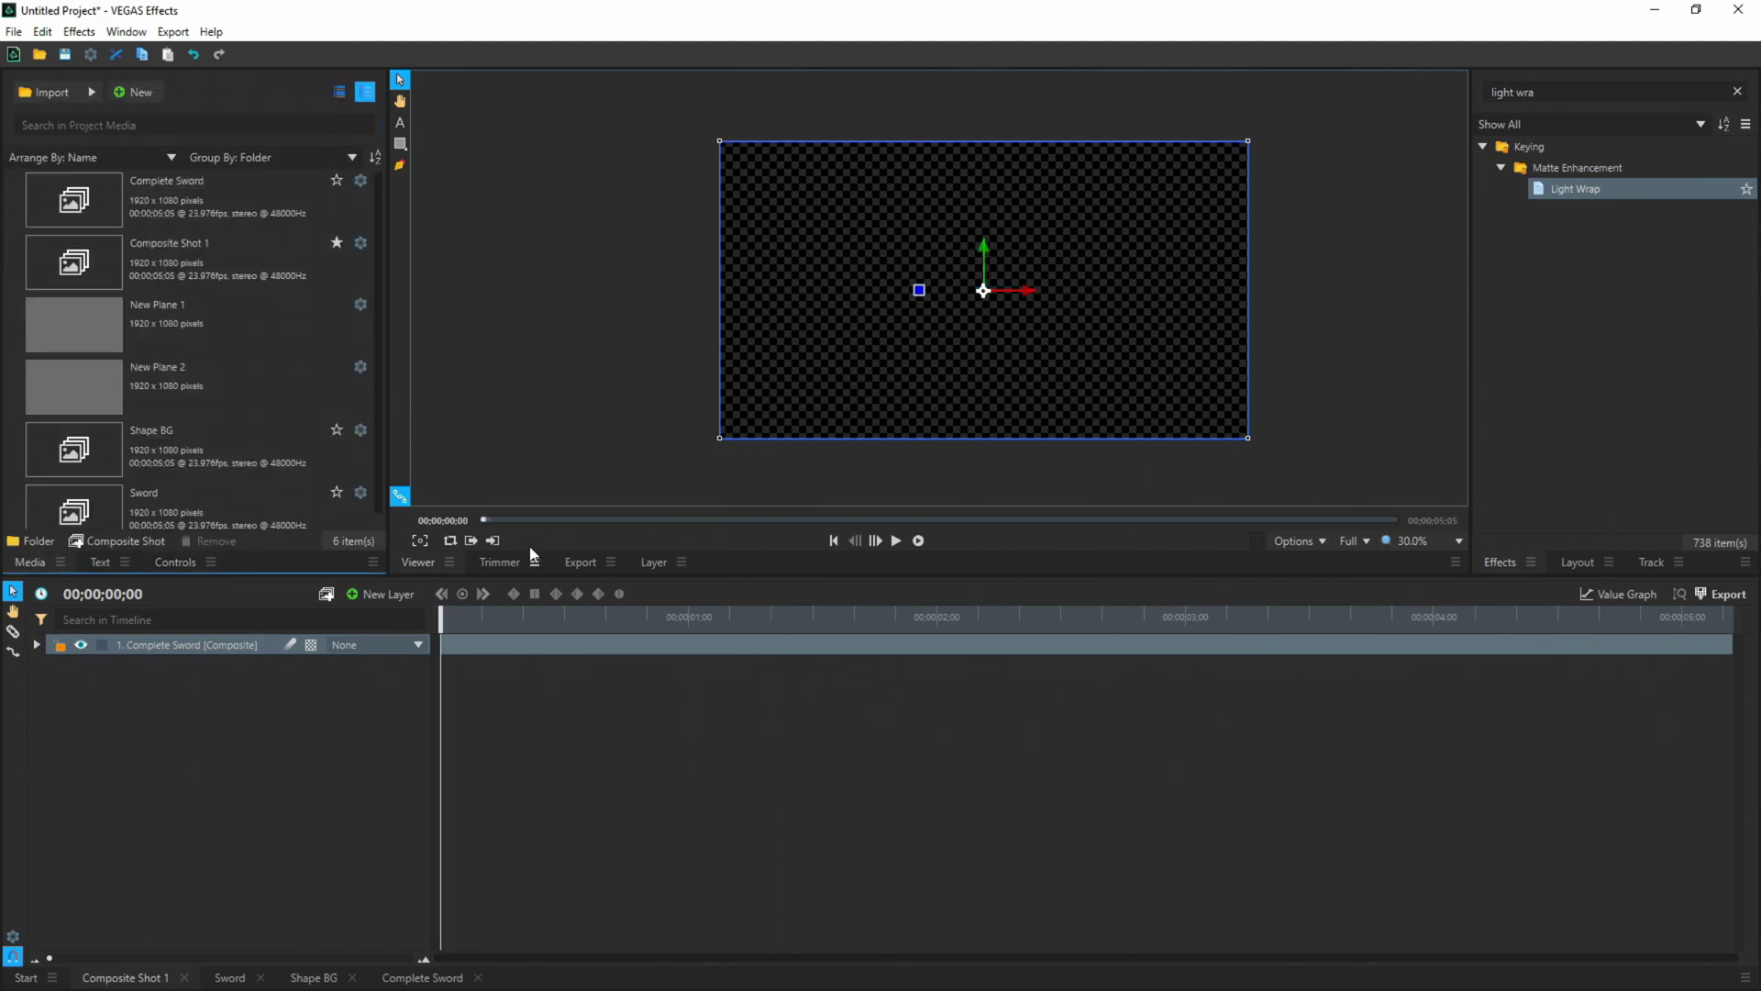
{"action": "left_click_drag", "start_coordinate": [250, 268], "coordinate": [221, 267]}
{"action": "left_click_drag", "start_coordinate": [211, 445], "coordinate": [183, 686]}
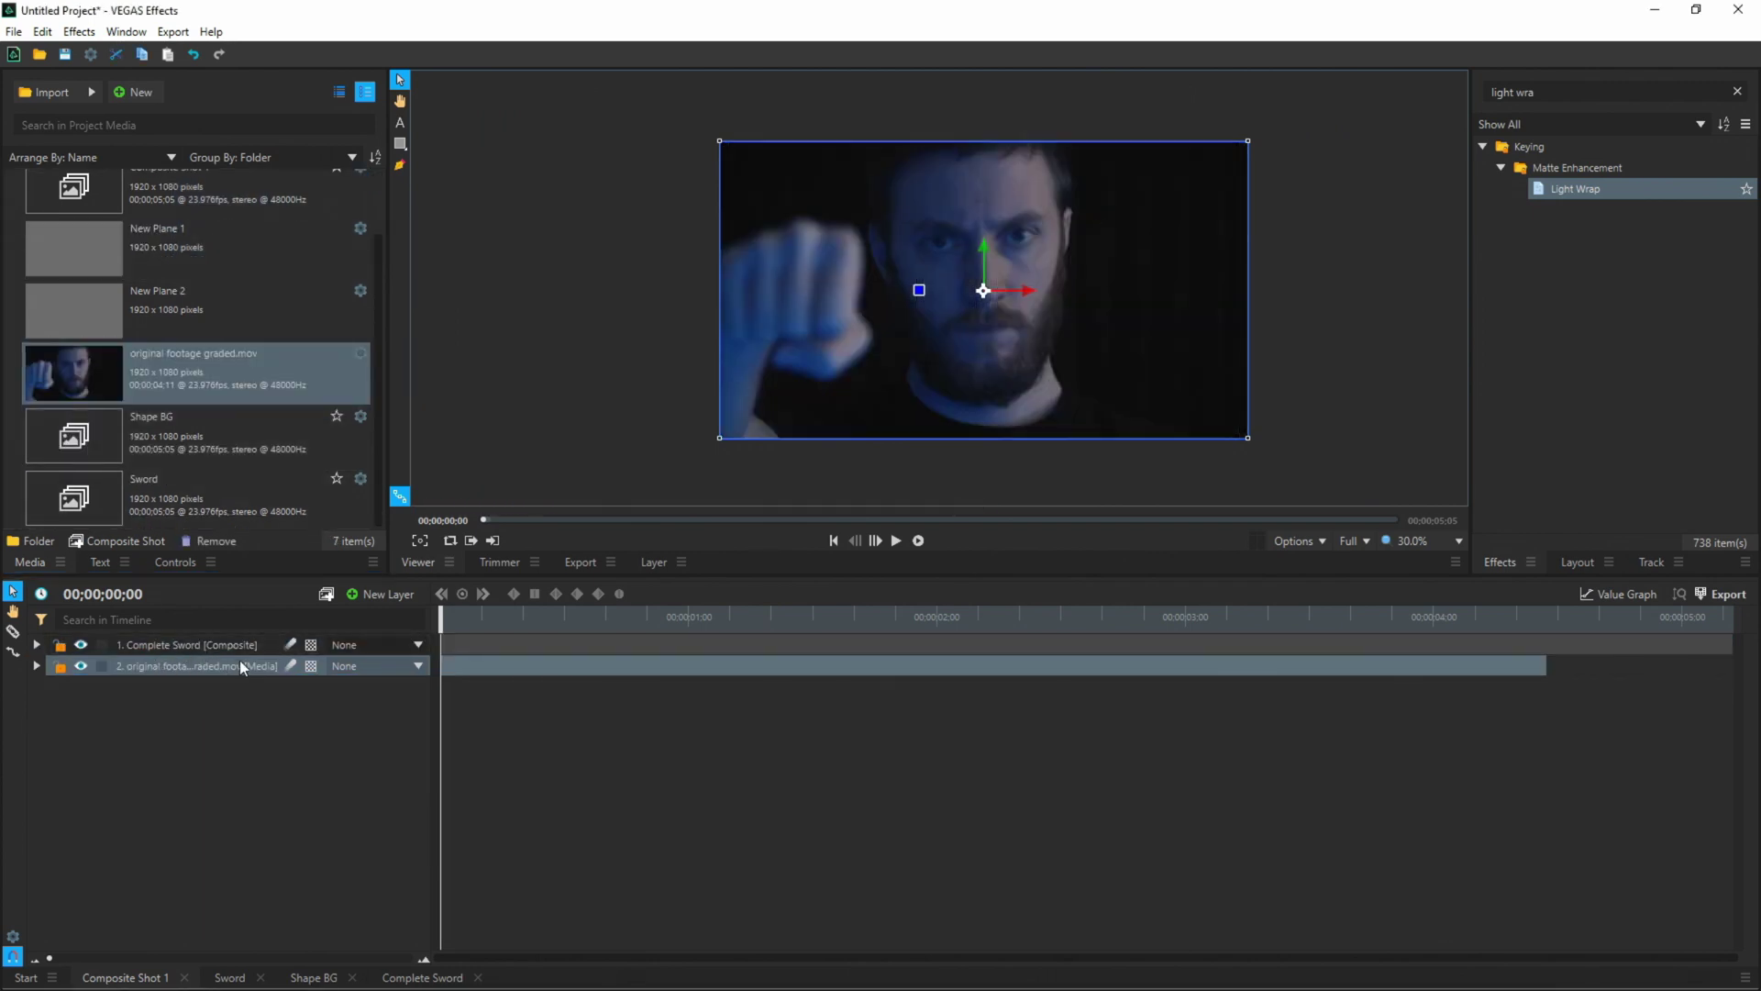
- Trim the end of the original footage graded.mov layer to about 00;00;01;20
{"action": "left_click_drag", "start_coordinate": [476, 610], "coordinate": [719, 628]}
{"action": "left_click", "coordinate": [896, 616]}
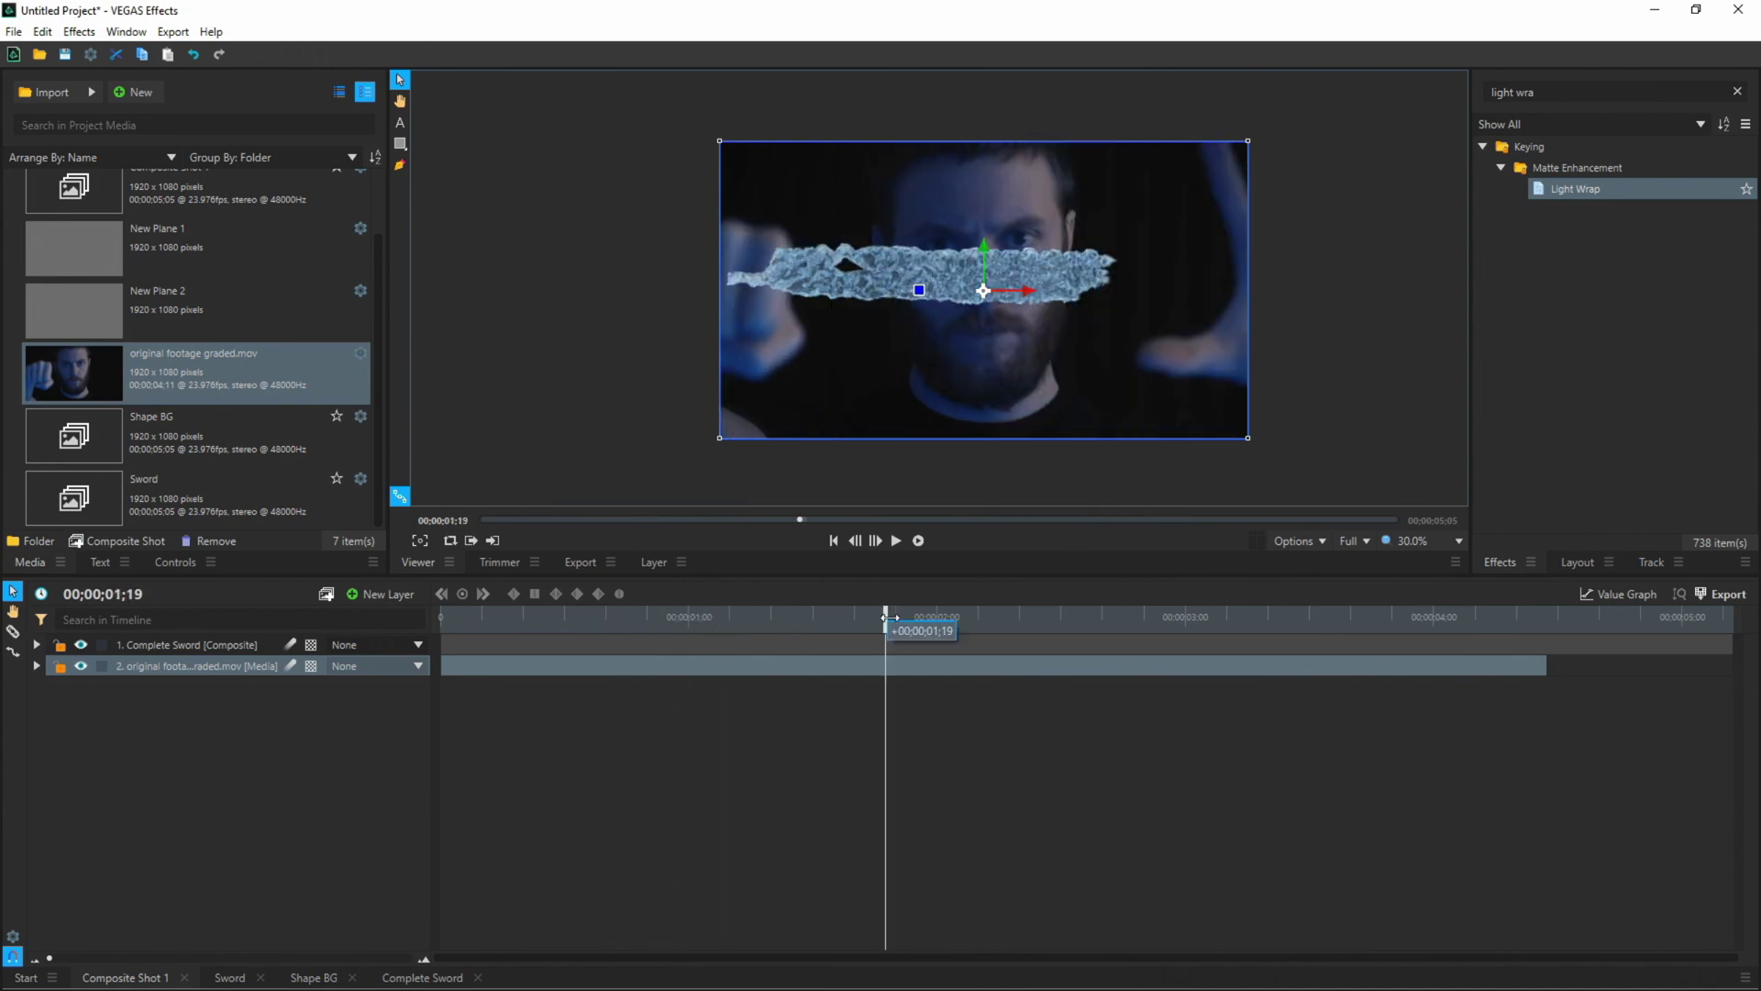
{"action": "left_click", "coordinate": [216, 683]}
- Add a single-point Optical Flow tracker to the footage, fit it over the fist's lower part at the first frame, and track forward
{"action": "key", "text": "Home"}
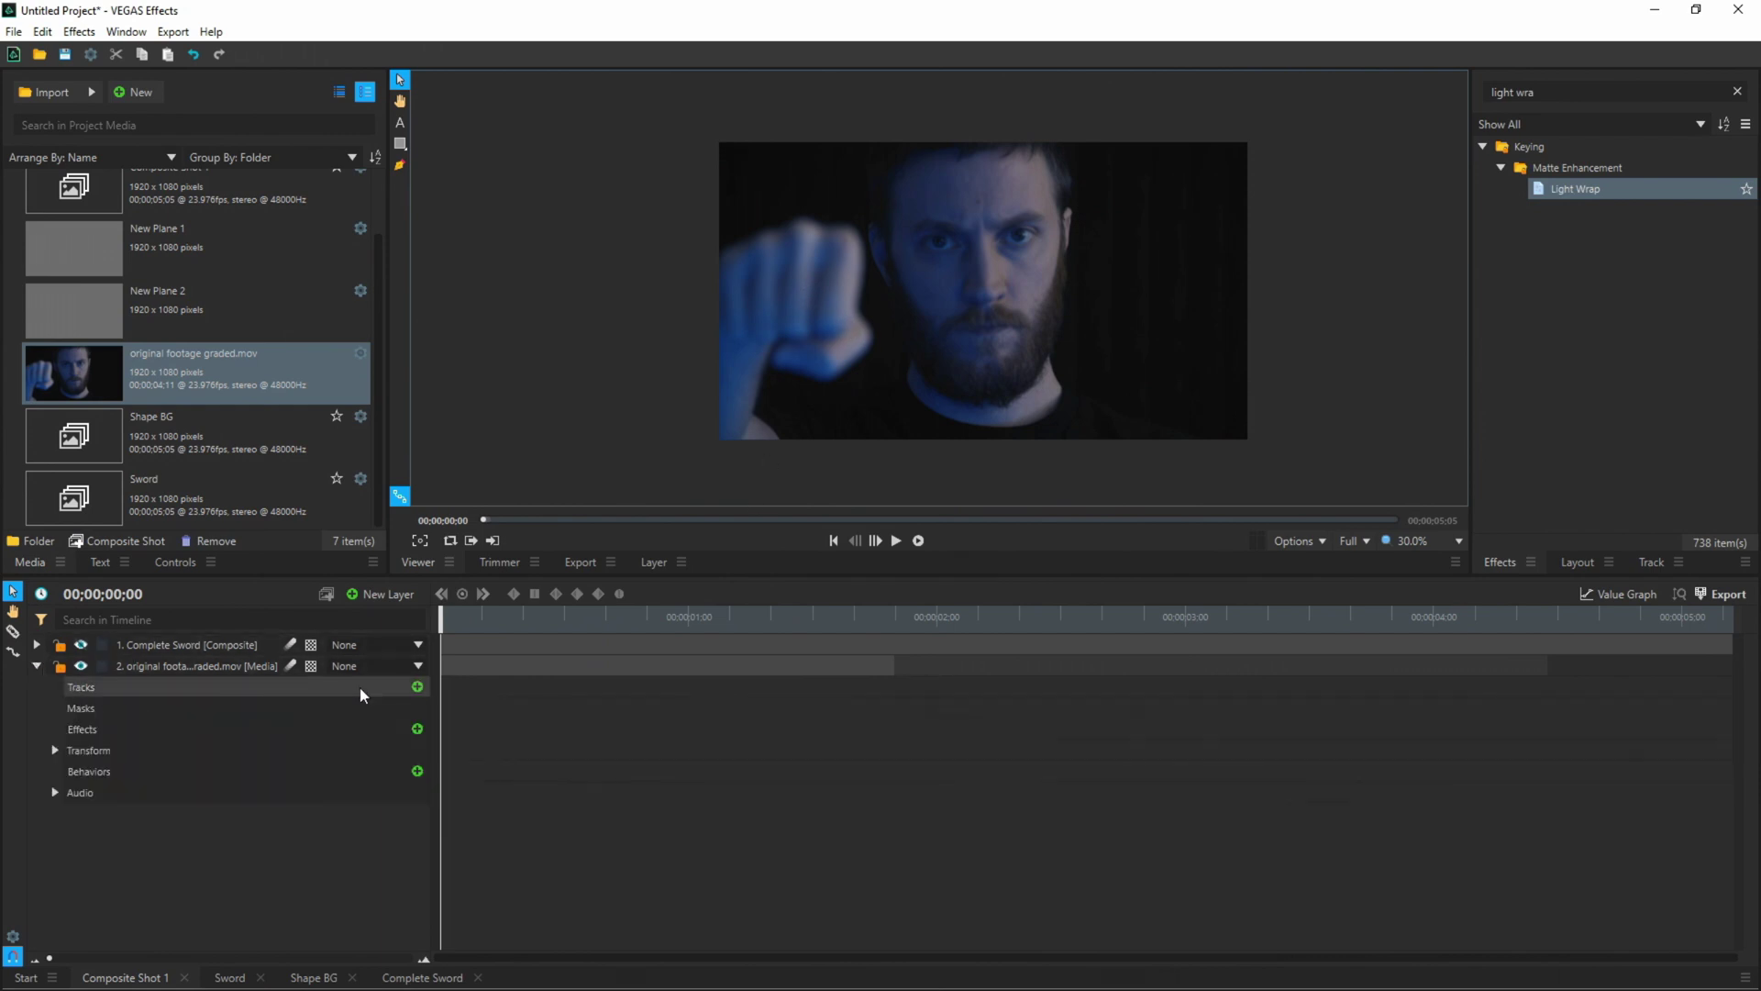
{"action": "left_click", "coordinate": [417, 687]}
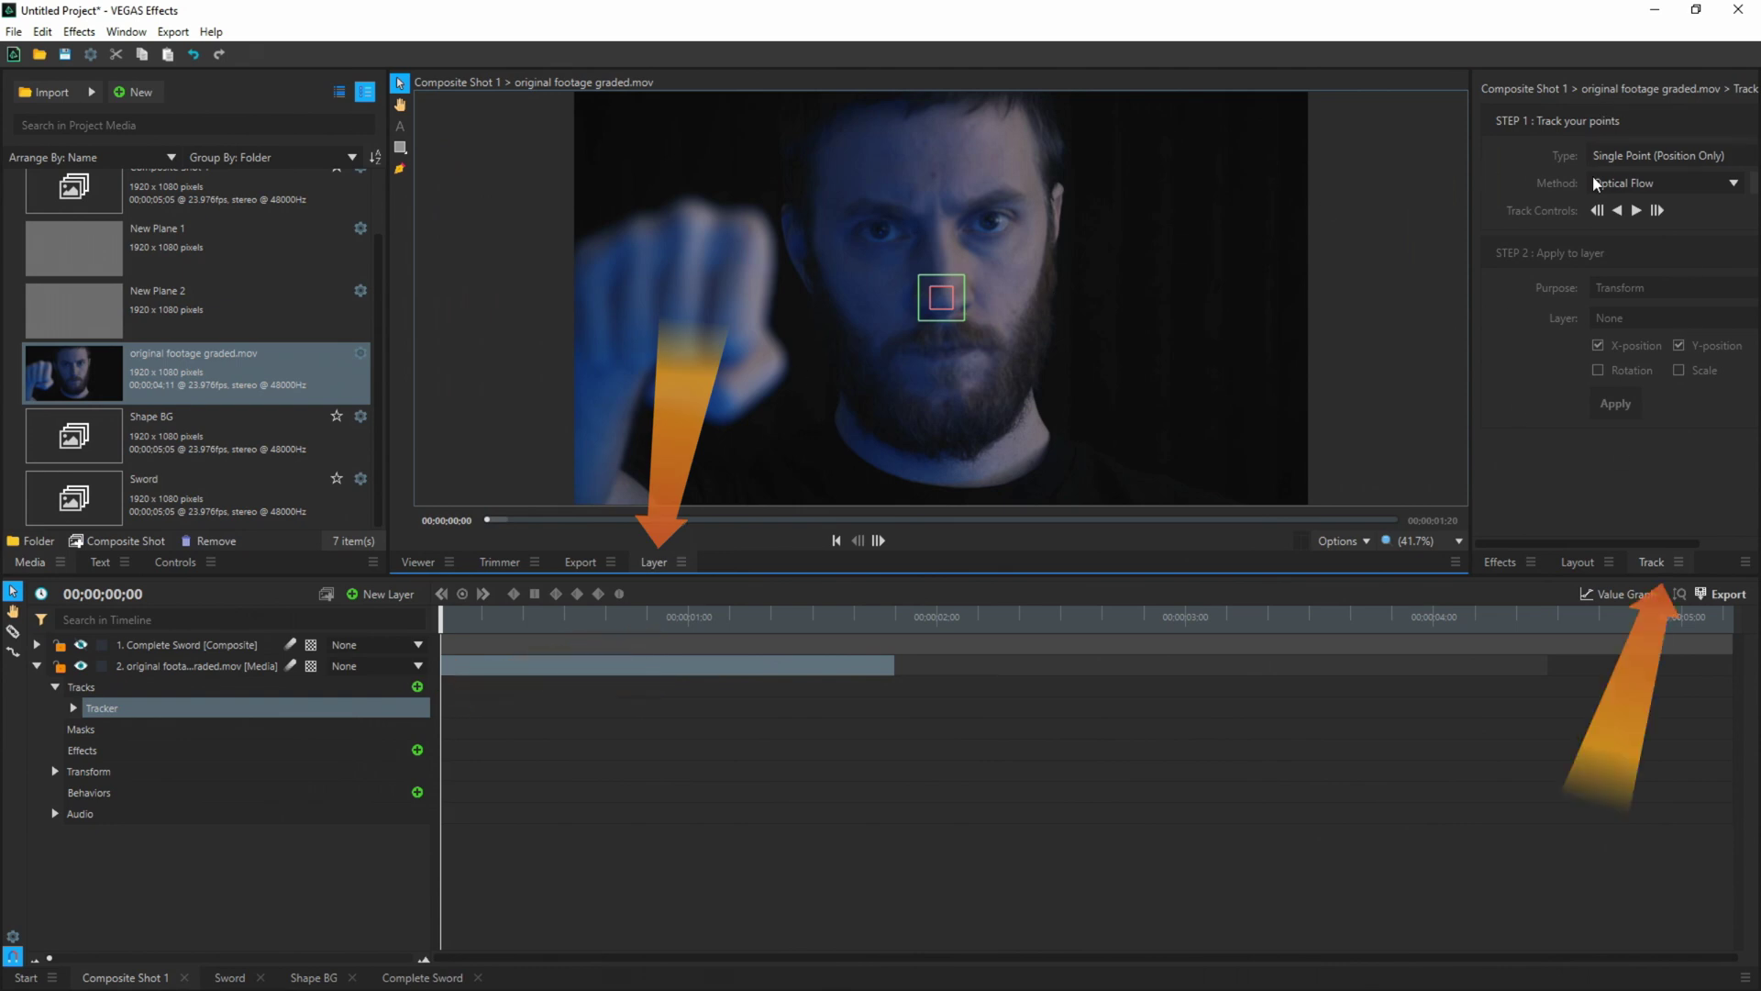
{"action": "mouse_move", "coordinate": [943, 299]}
{"action": "left_mouse_down"}
{"action": "mouse_move", "coordinate": [716, 372]}
{"action": "mouse_move", "coordinate": [730, 377]}
{"action": "left_mouse_up"}
{"action": "left_click_drag", "start_coordinate": [495, 616], "coordinate": [461, 624]}
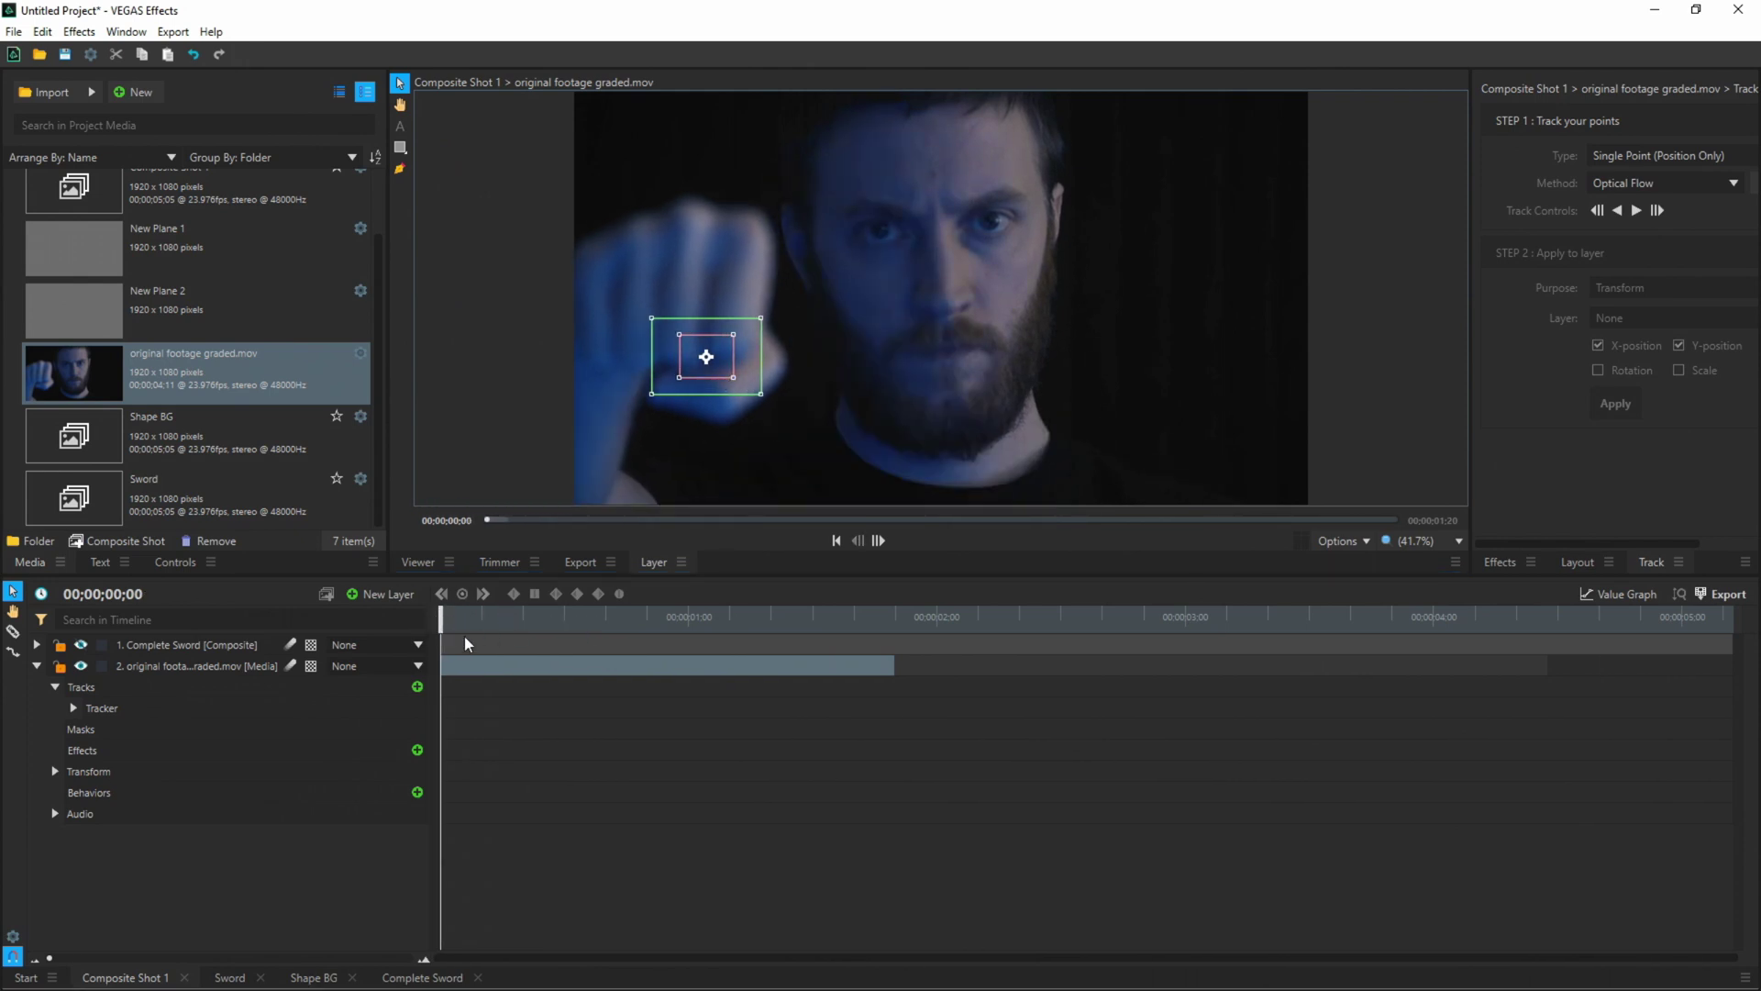
{"action": "left_click", "coordinate": [1636, 210]}
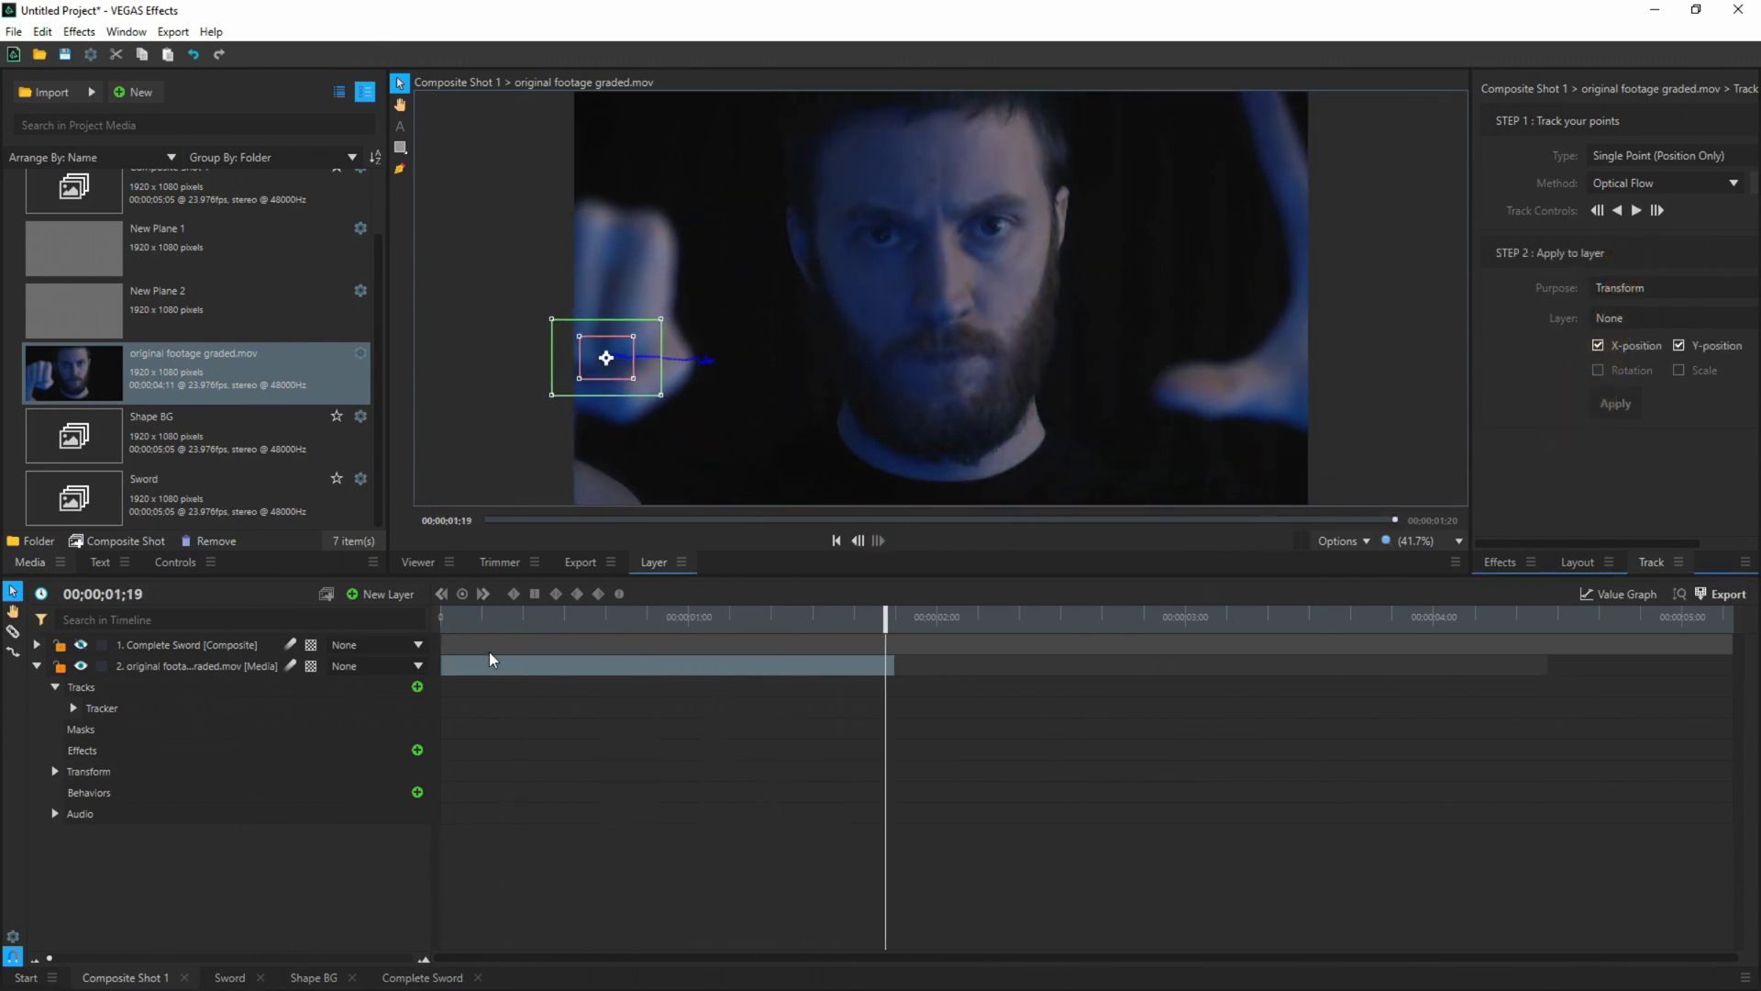
- Add a new point layer and name it Tracked Hand
{"action": "left_click", "coordinate": [393, 596]}
{"action": "left_click", "coordinate": [398, 717]}
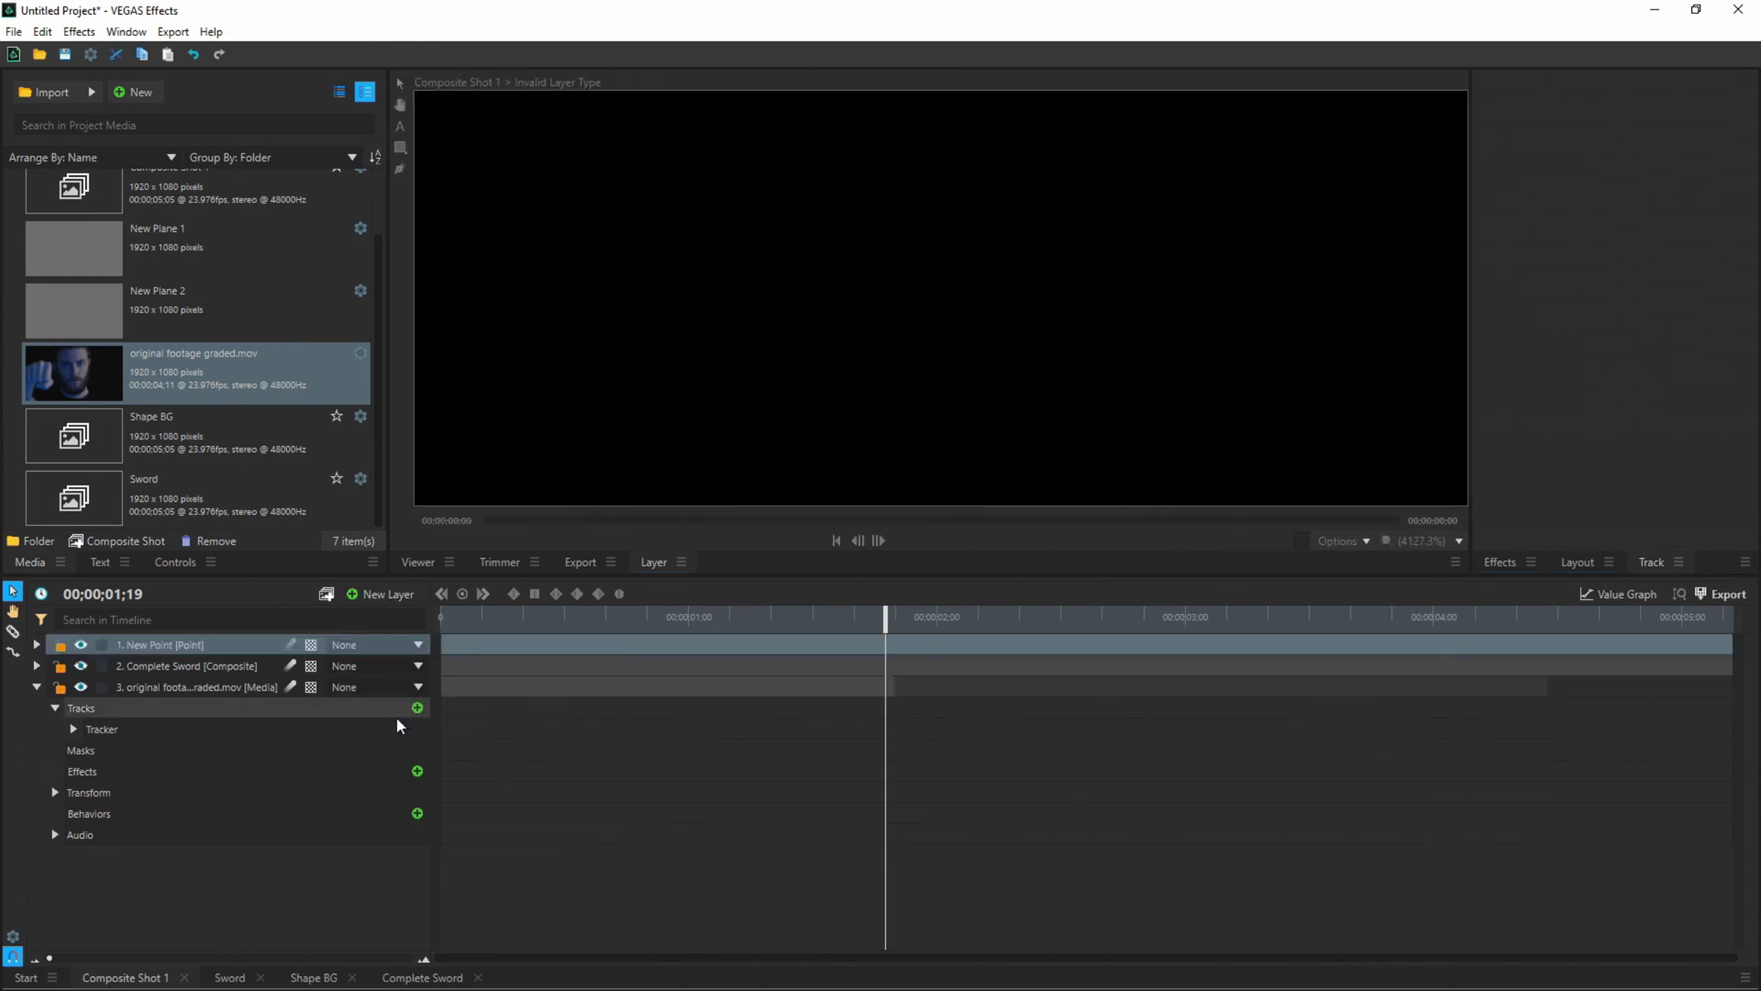
{"action": "double_click", "coordinate": [130, 644]}
{"action": "type", "text": "Tracked Hand"}
{"action": "key", "text": "Return"}
- Apply the footage tracker's X and Y position transform data to the Tracked Hand layer
{"action": "left_click", "coordinate": [191, 729]}
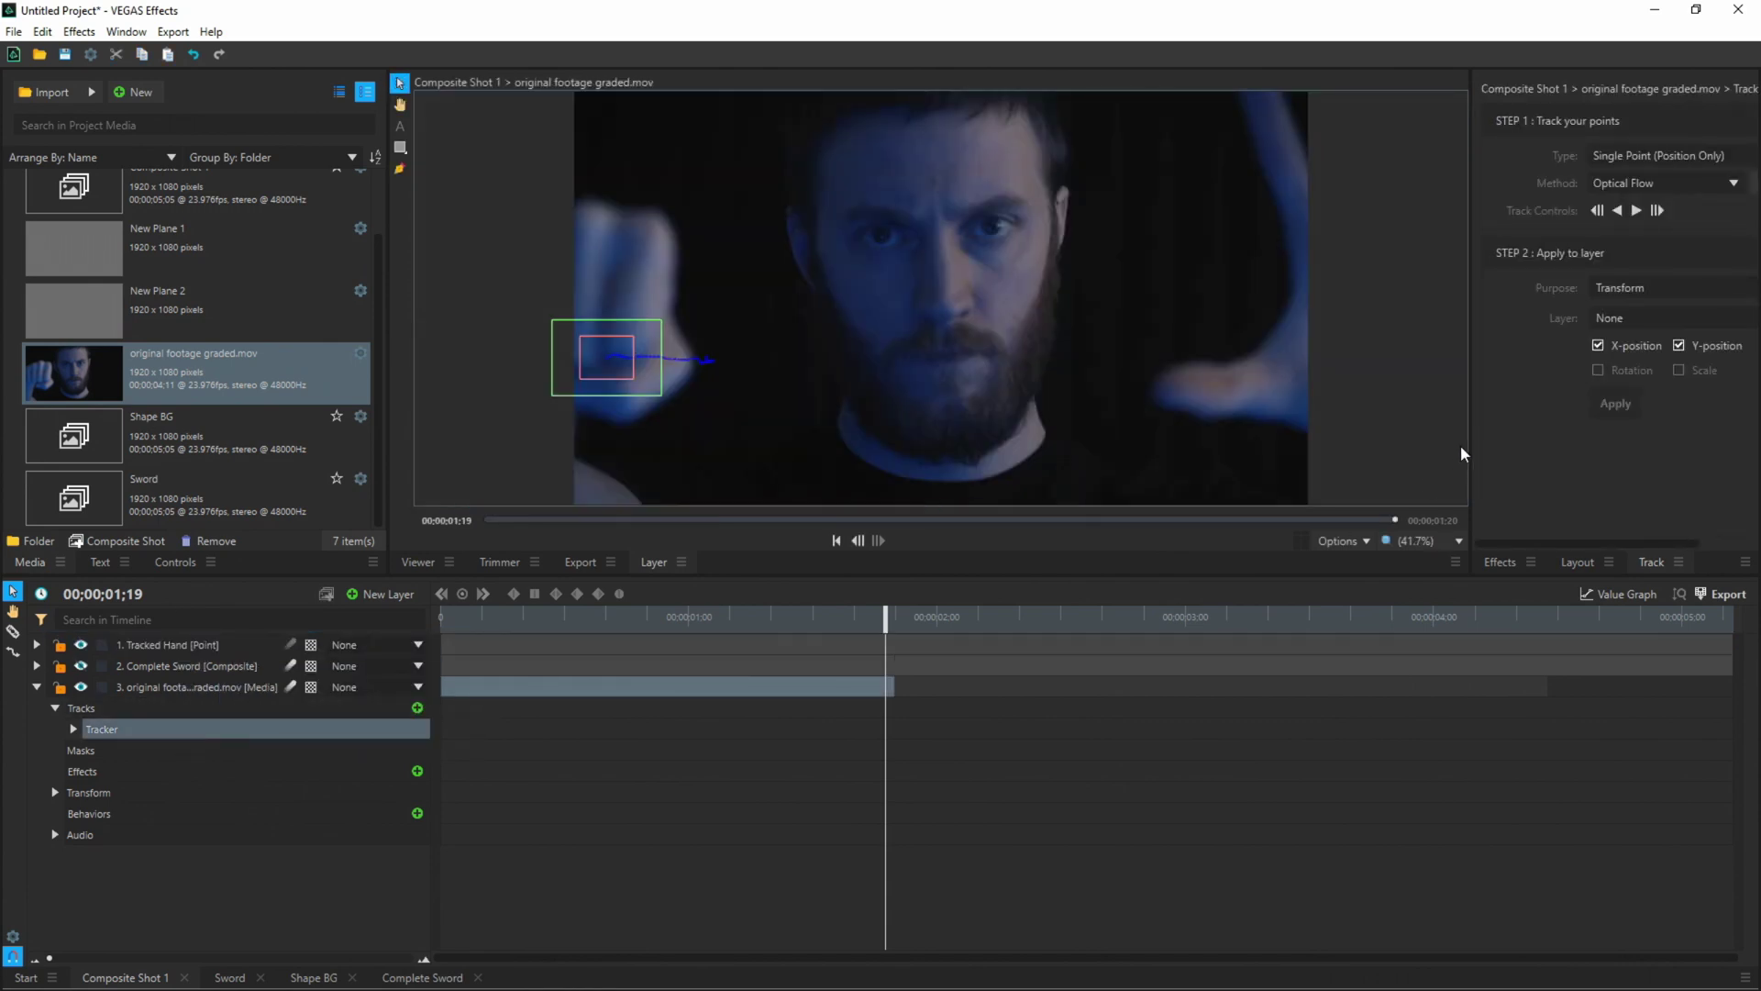
{"action": "left_click", "coordinate": [1618, 318]}
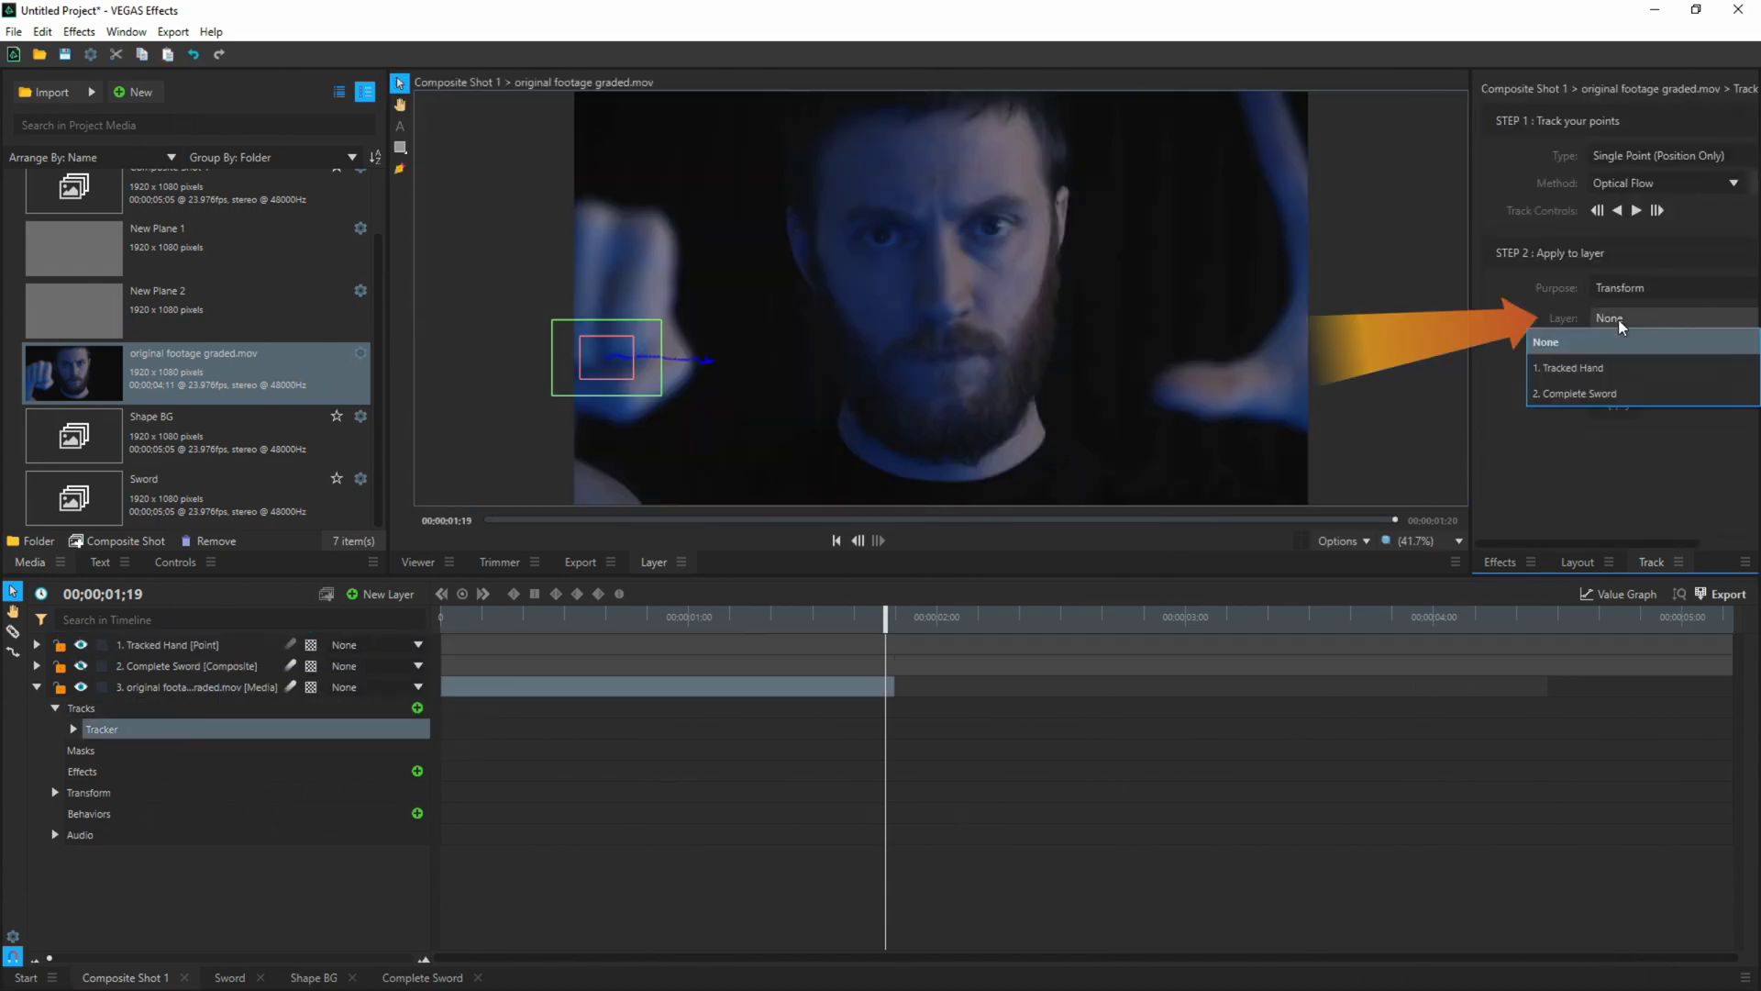
{"action": "left_click", "coordinate": [1603, 371]}
{"action": "left_click", "coordinate": [1615, 404]}
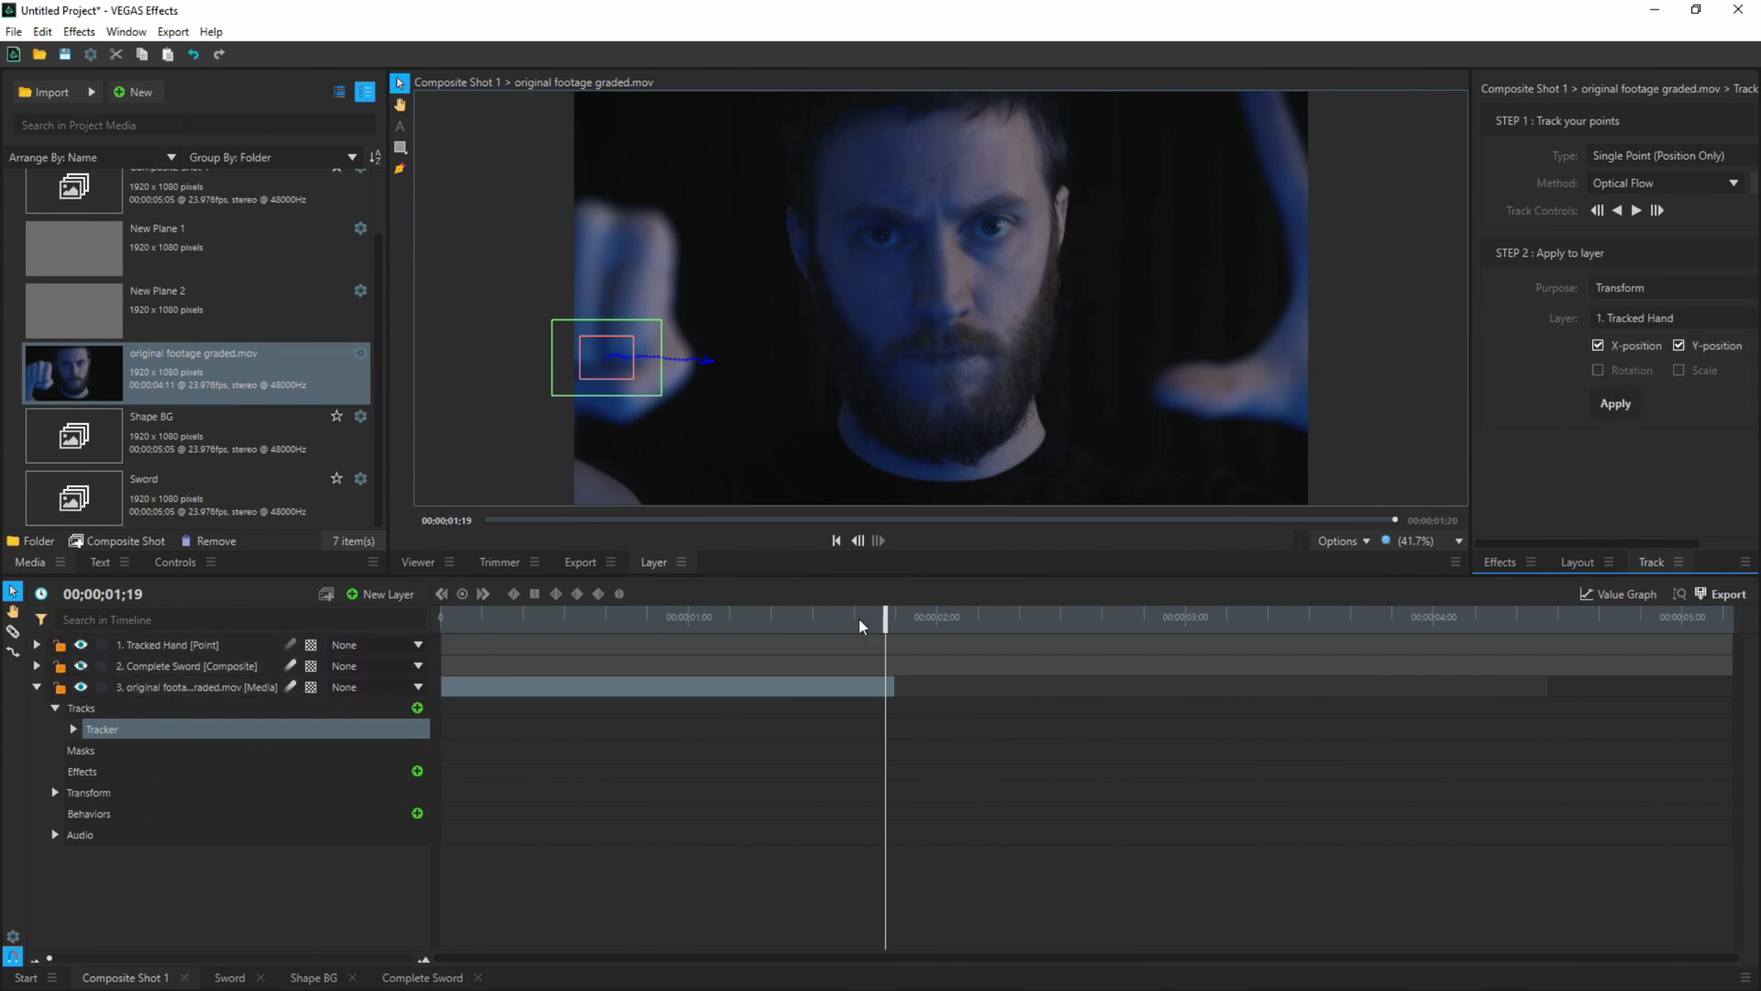
- Show the Complete Sword layer in the composite view and parent it to Tracked Hand
{"action": "left_click", "coordinate": [418, 565]}
{"action": "left_click", "coordinate": [36, 686]}
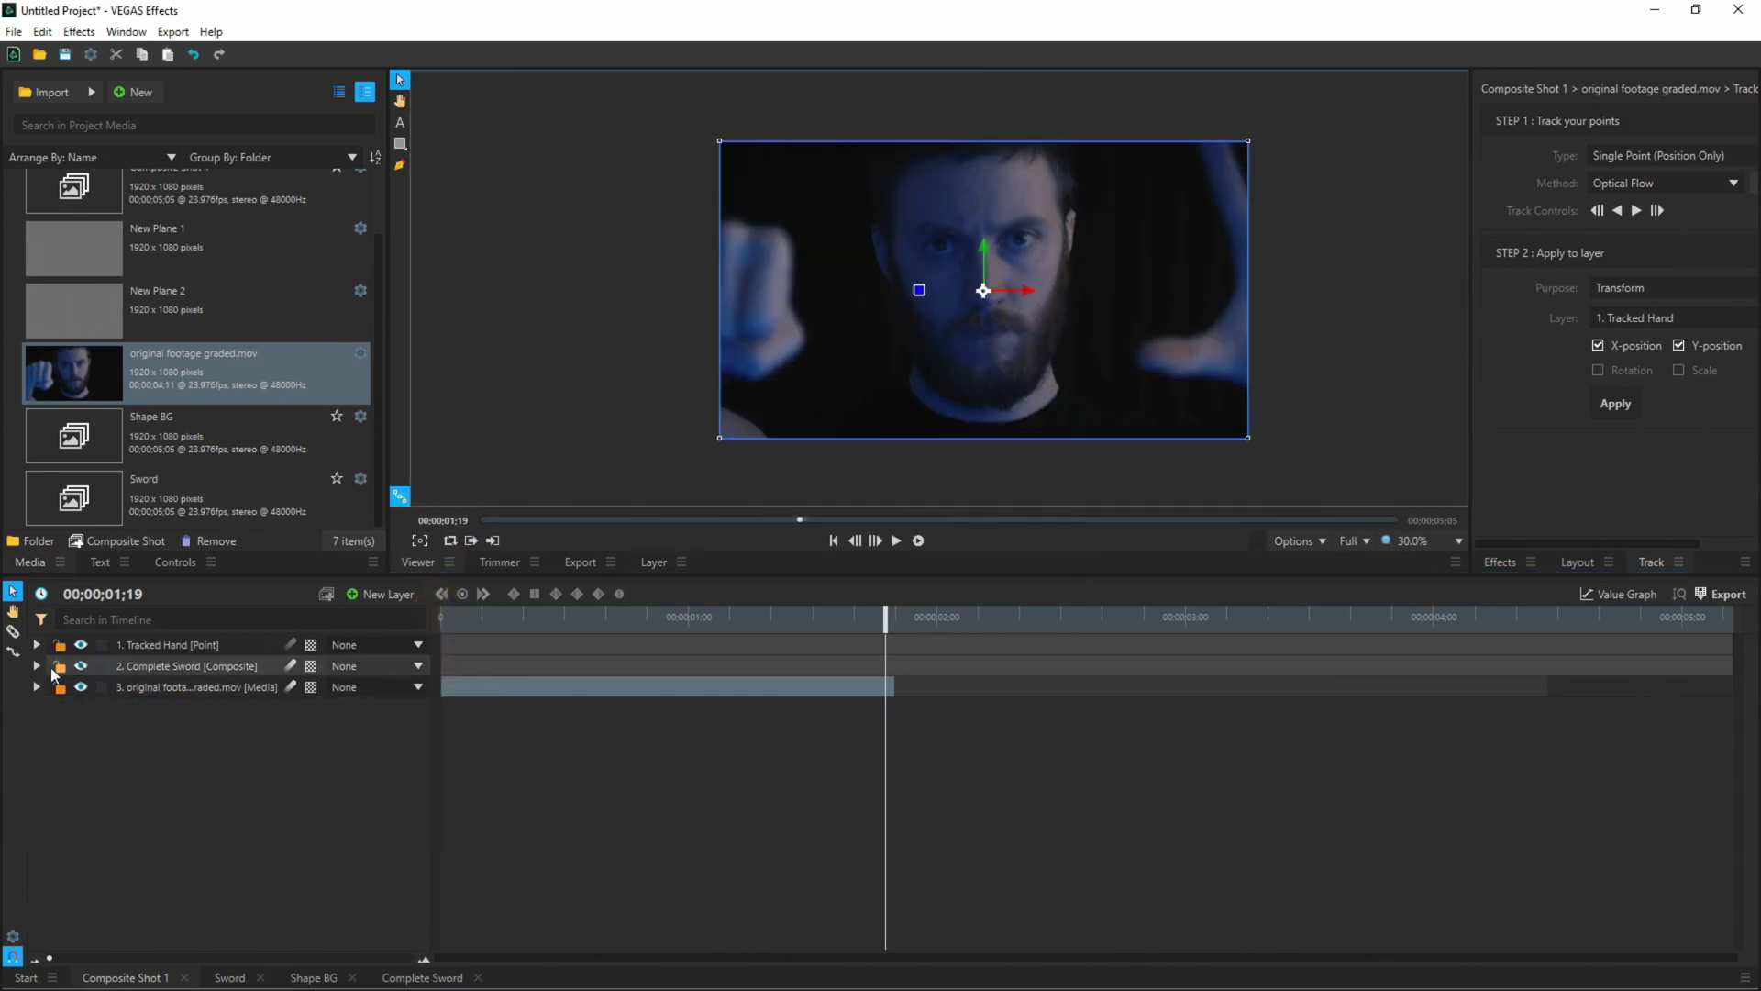
{"action": "left_click", "coordinate": [81, 666]}
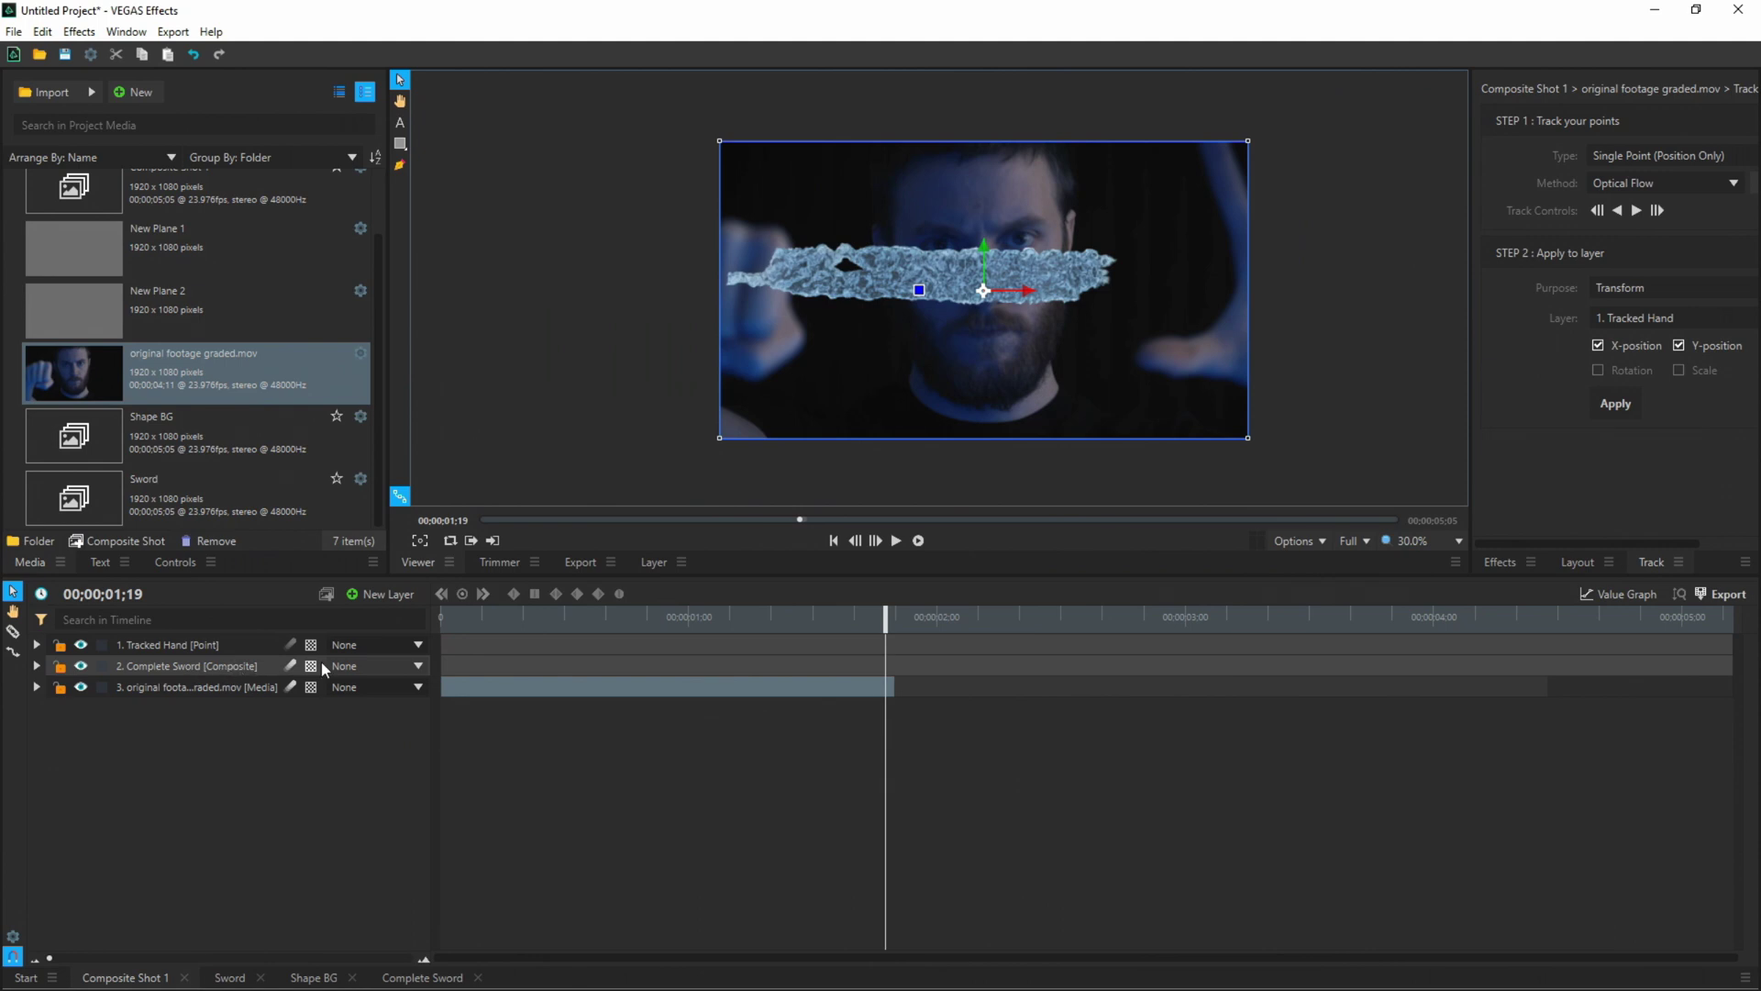
{"action": "left_click", "coordinate": [405, 666]}
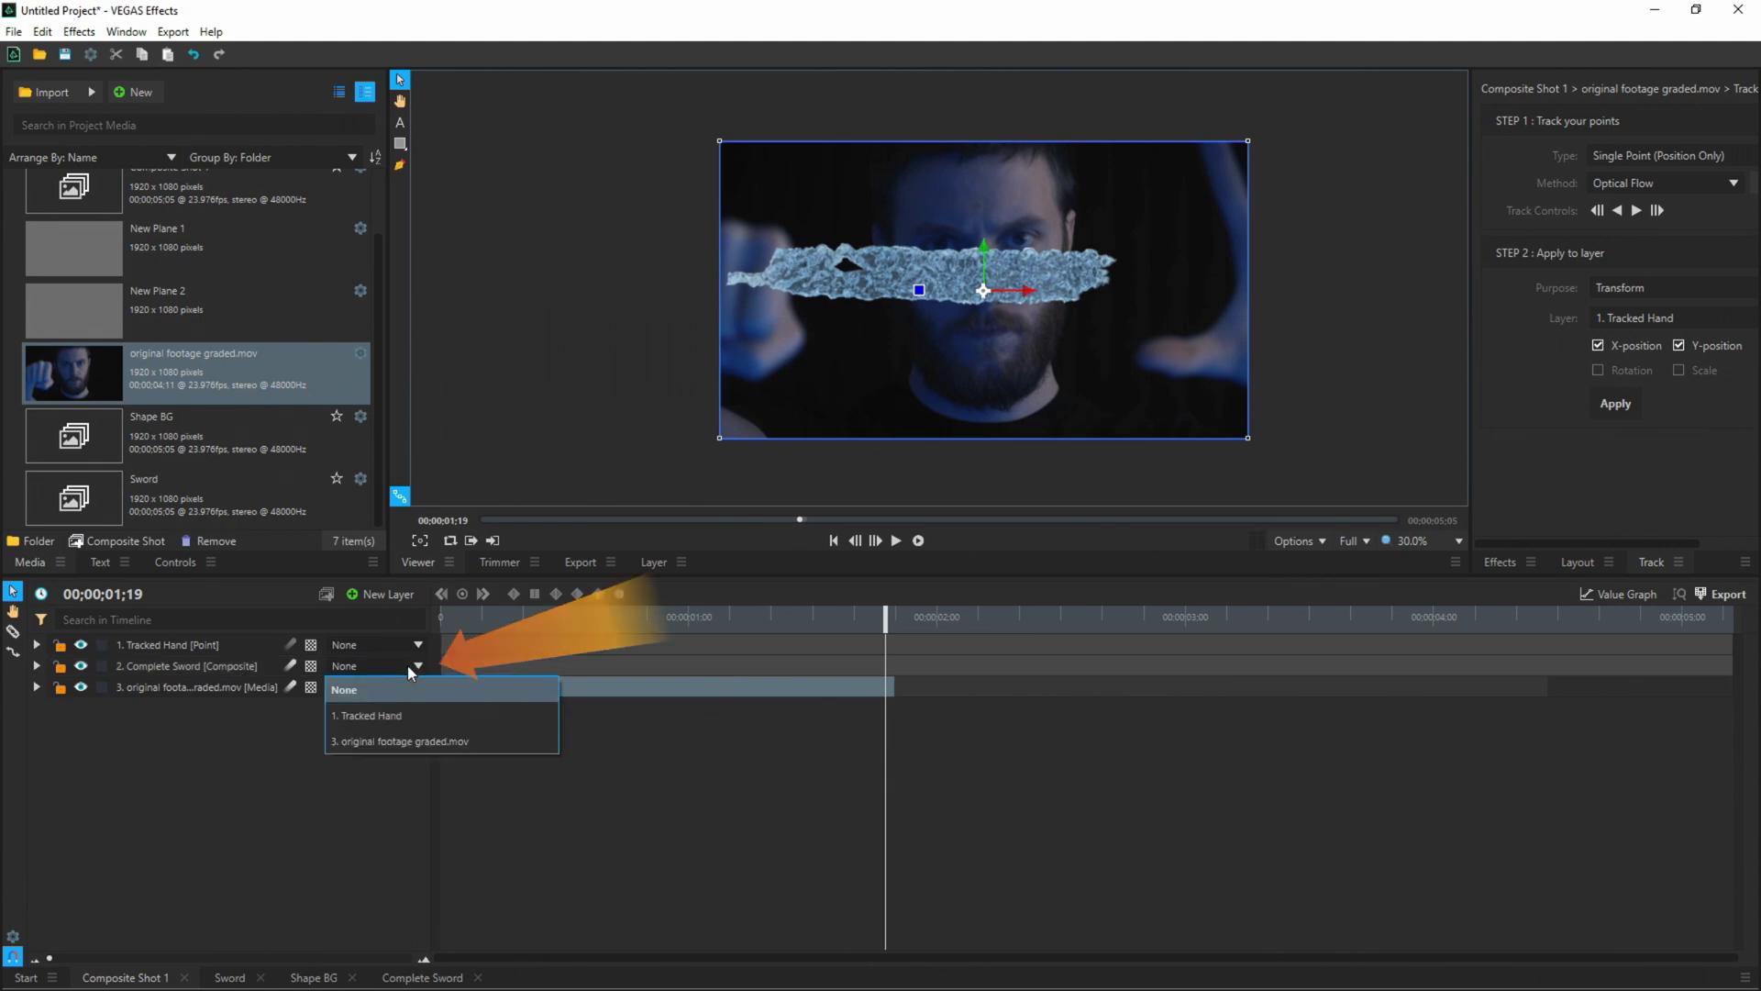
{"action": "left_click", "coordinate": [390, 717]}
- Play the composite from the start to check how the sword follows the tracked hand
{"action": "left_click_drag", "start_coordinate": [885, 614], "coordinate": [429, 635]}
{"action": "key", "text": "space"}
{"action": "key", "text": "space"}
{"action": "left_click", "coordinate": [822, 644]}
- Enable motion blur on the Complete Sword layer and set the composite shot's motion blur Max Samples to 5
{"action": "left_click", "coordinate": [290, 666]}
{"action": "left_click_drag", "start_coordinate": [816, 618], "coordinate": [730, 624]}
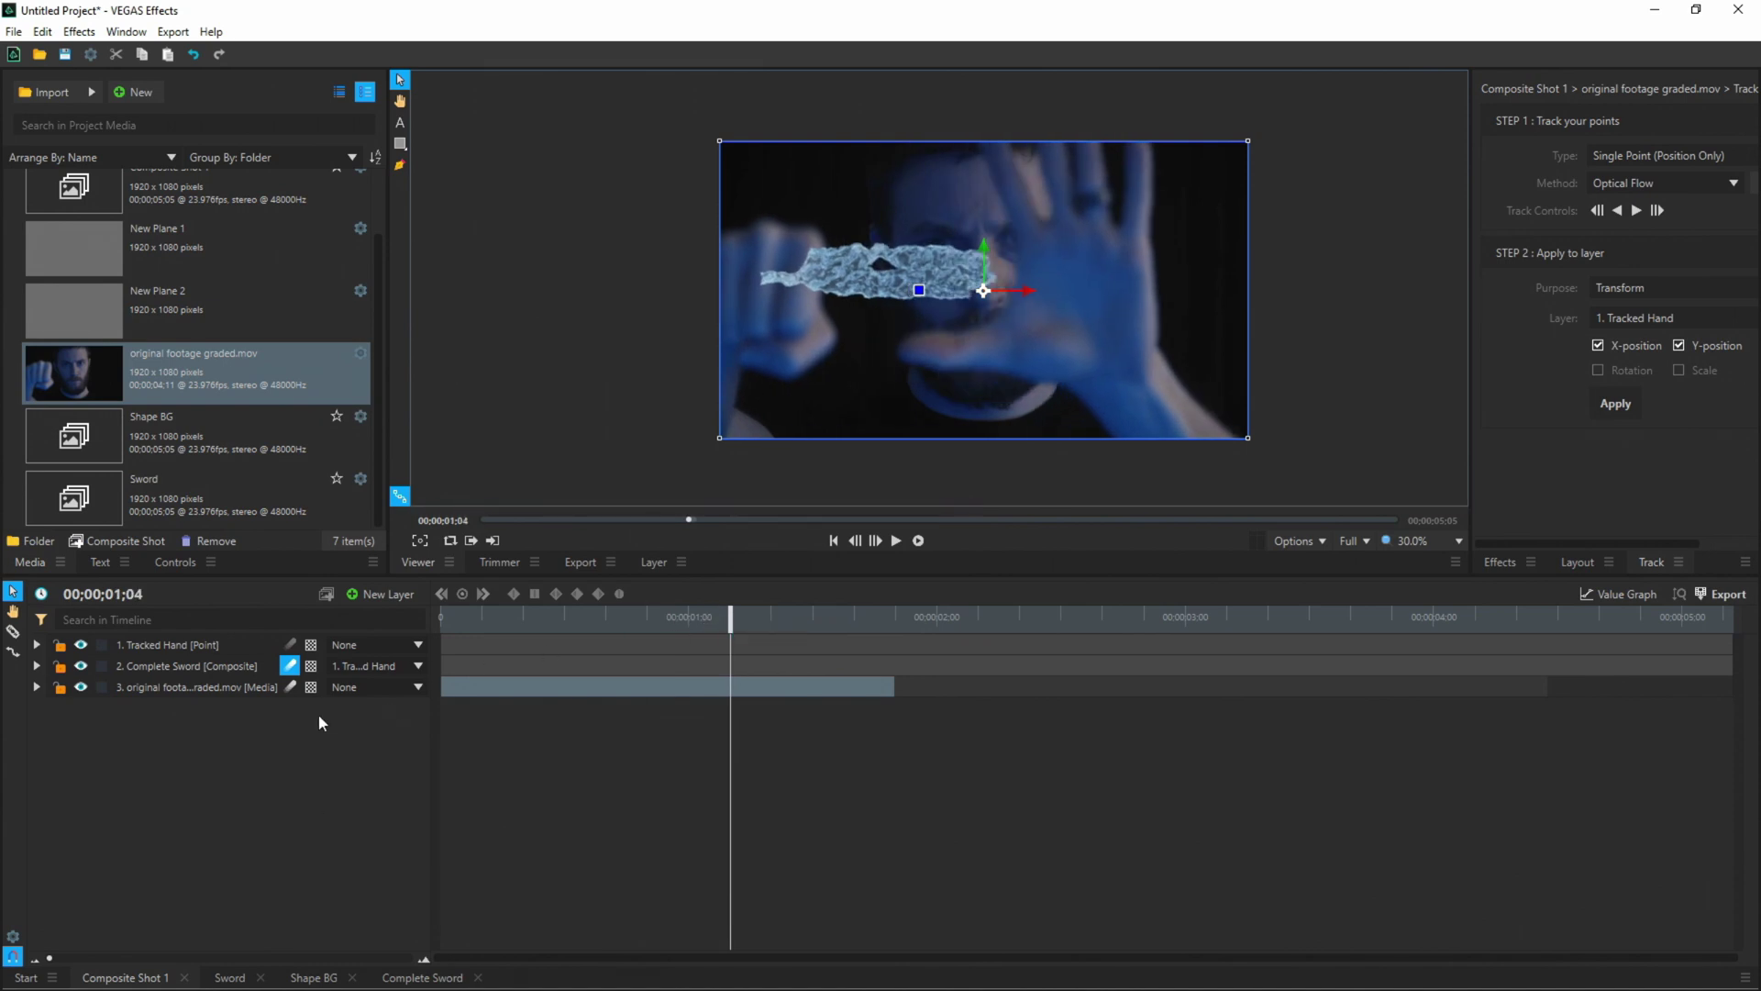
{"action": "left_click", "coordinate": [13, 937]}
{"action": "left_click", "coordinate": [771, 327]}
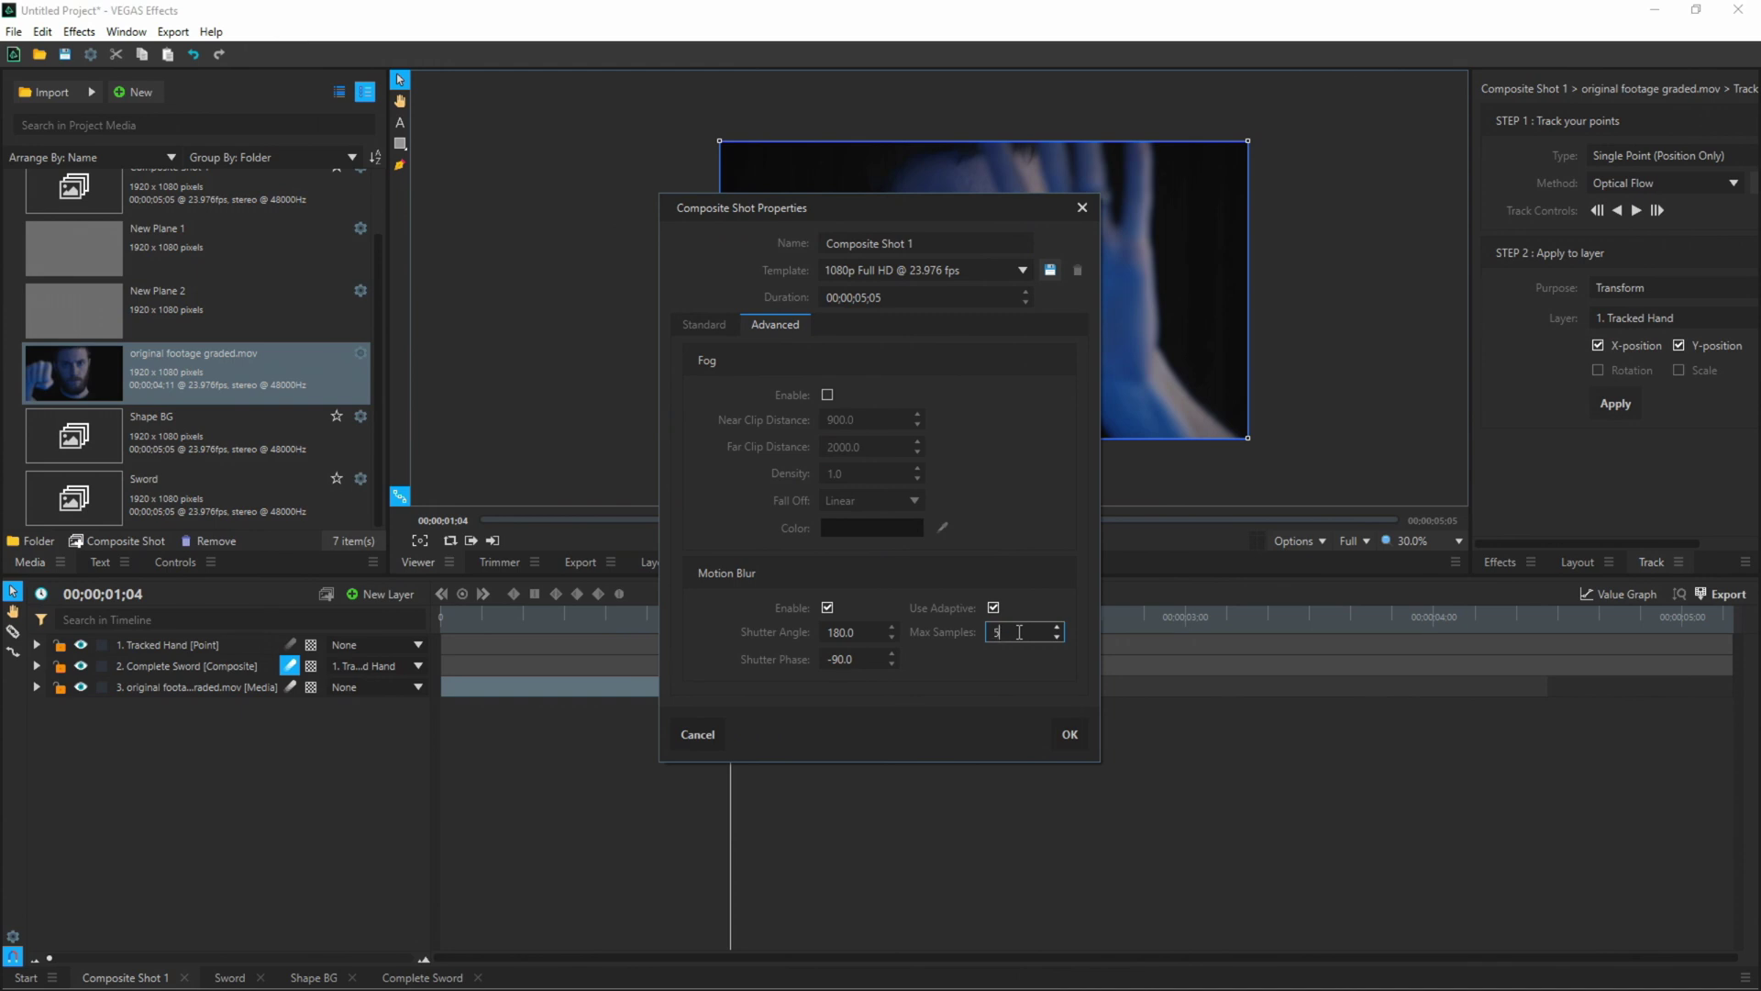
{"action": "left_click", "coordinate": [1071, 736]}
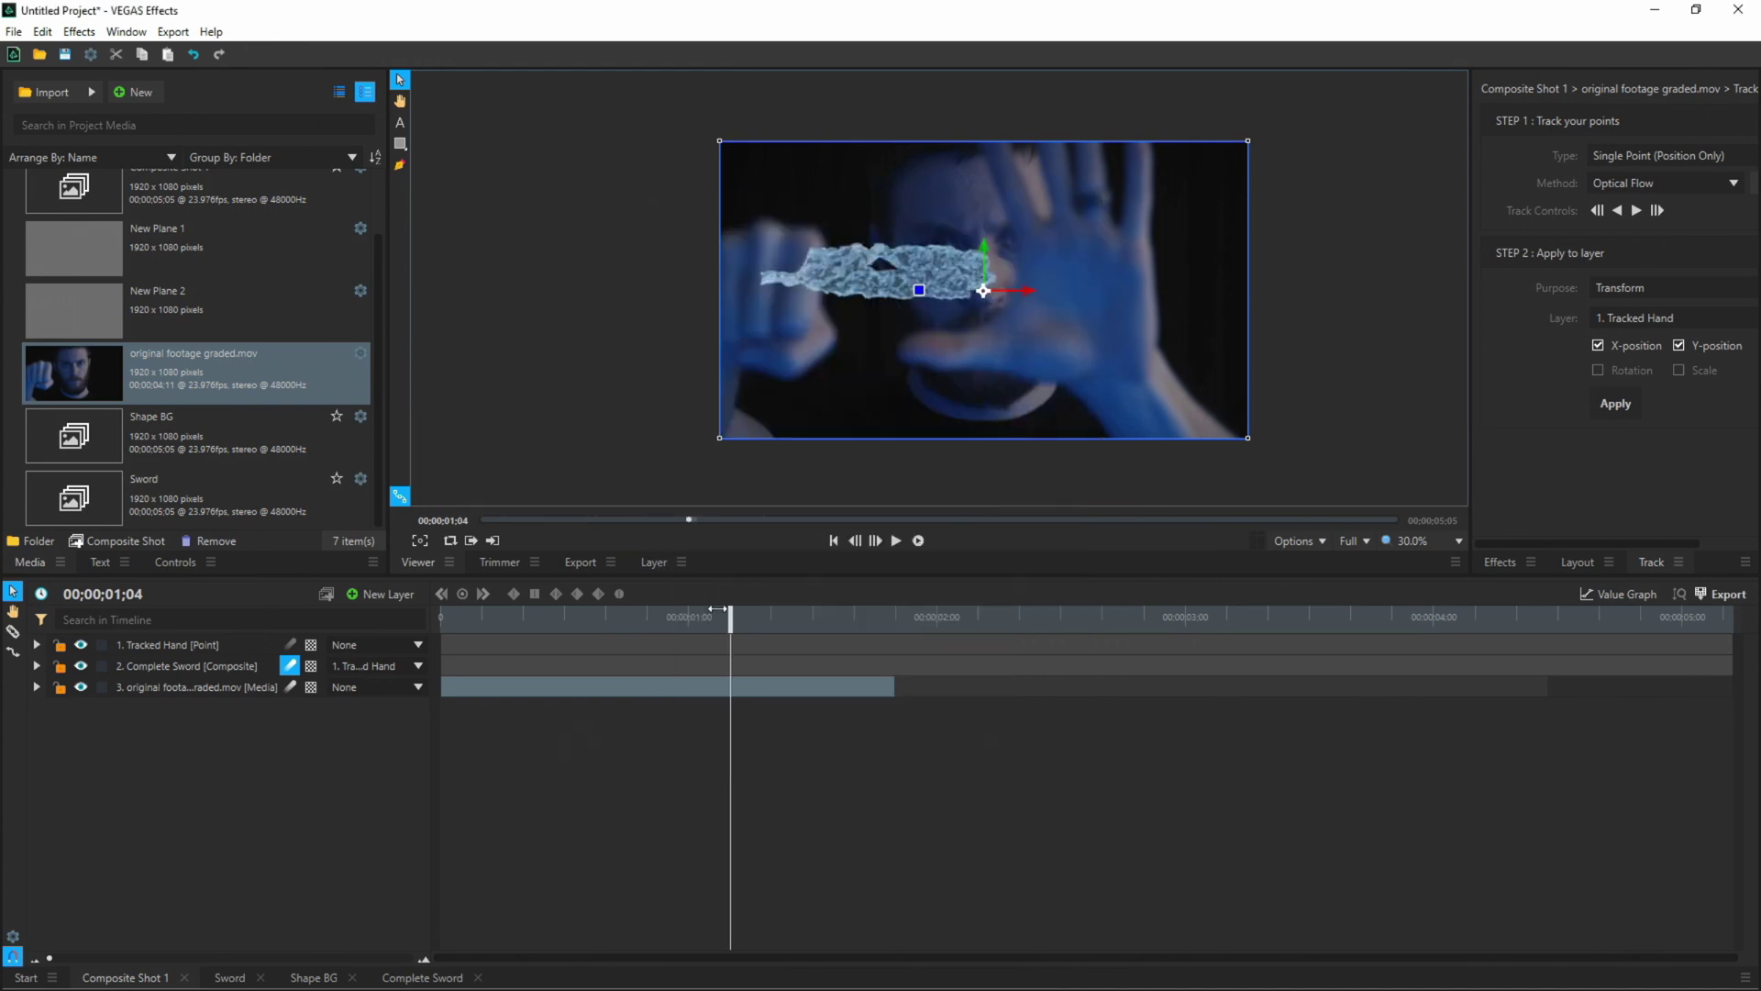
- Scale the Complete Sword layer to 200% and reposition it to about 1732.3, 65.8 so its handle sits on the fist
{"action": "left_click", "coordinate": [668, 666]}
{"action": "left_click", "coordinate": [37, 666]}
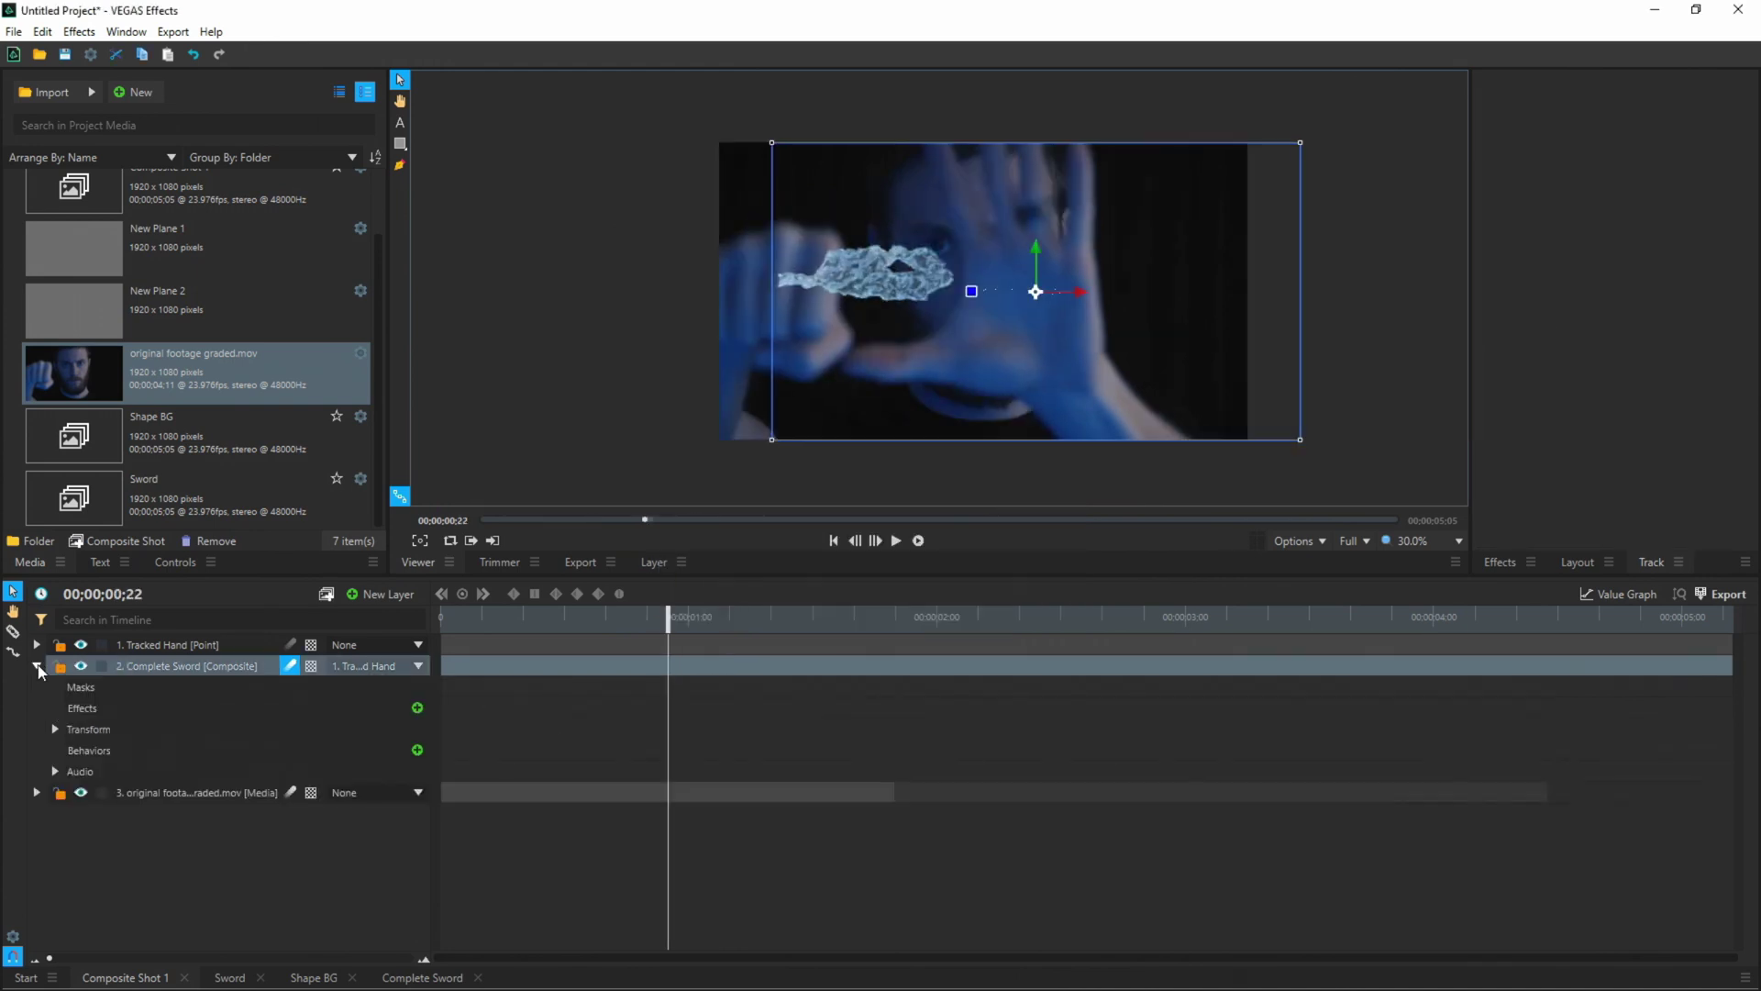
{"action": "left_click", "coordinate": [55, 730]}
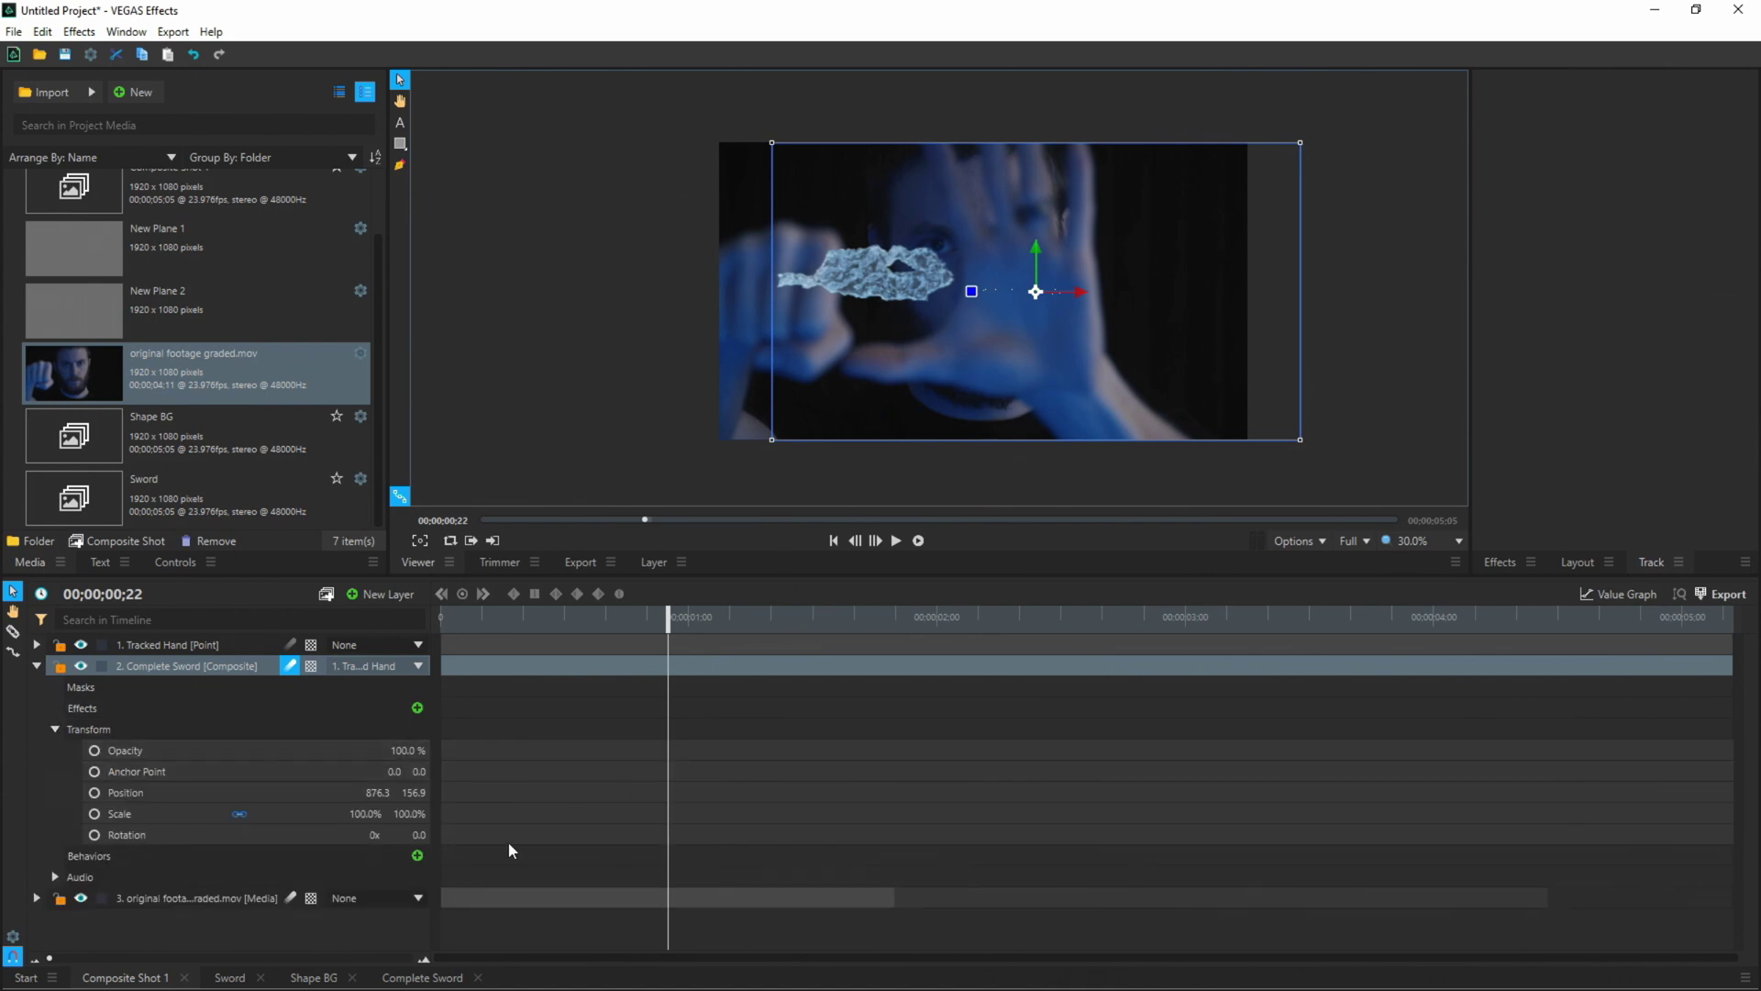
{"action": "double_click", "coordinate": [365, 814]}
{"action": "type", "text": "200"}
{"action": "key", "text": "Return"}
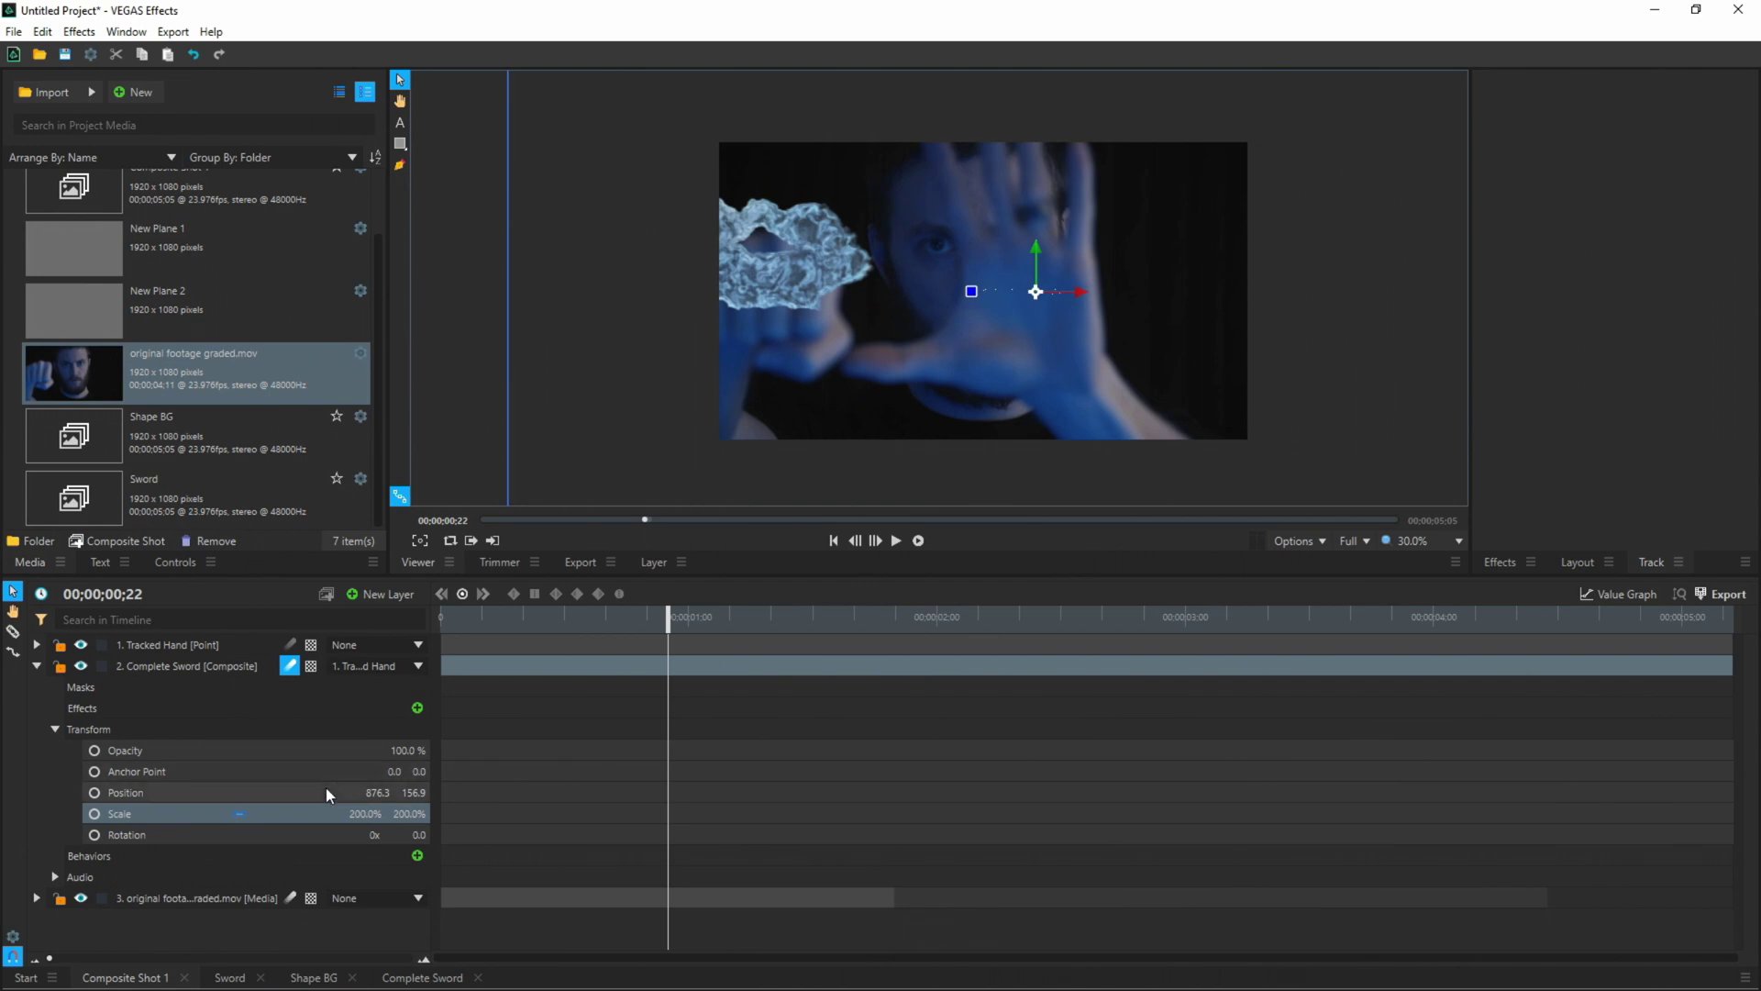
{"action": "left_click_drag", "start_coordinate": [404, 794], "coordinate": [408, 796]}
{"action": "left_click_drag", "start_coordinate": [667, 616], "coordinate": [605, 631]}
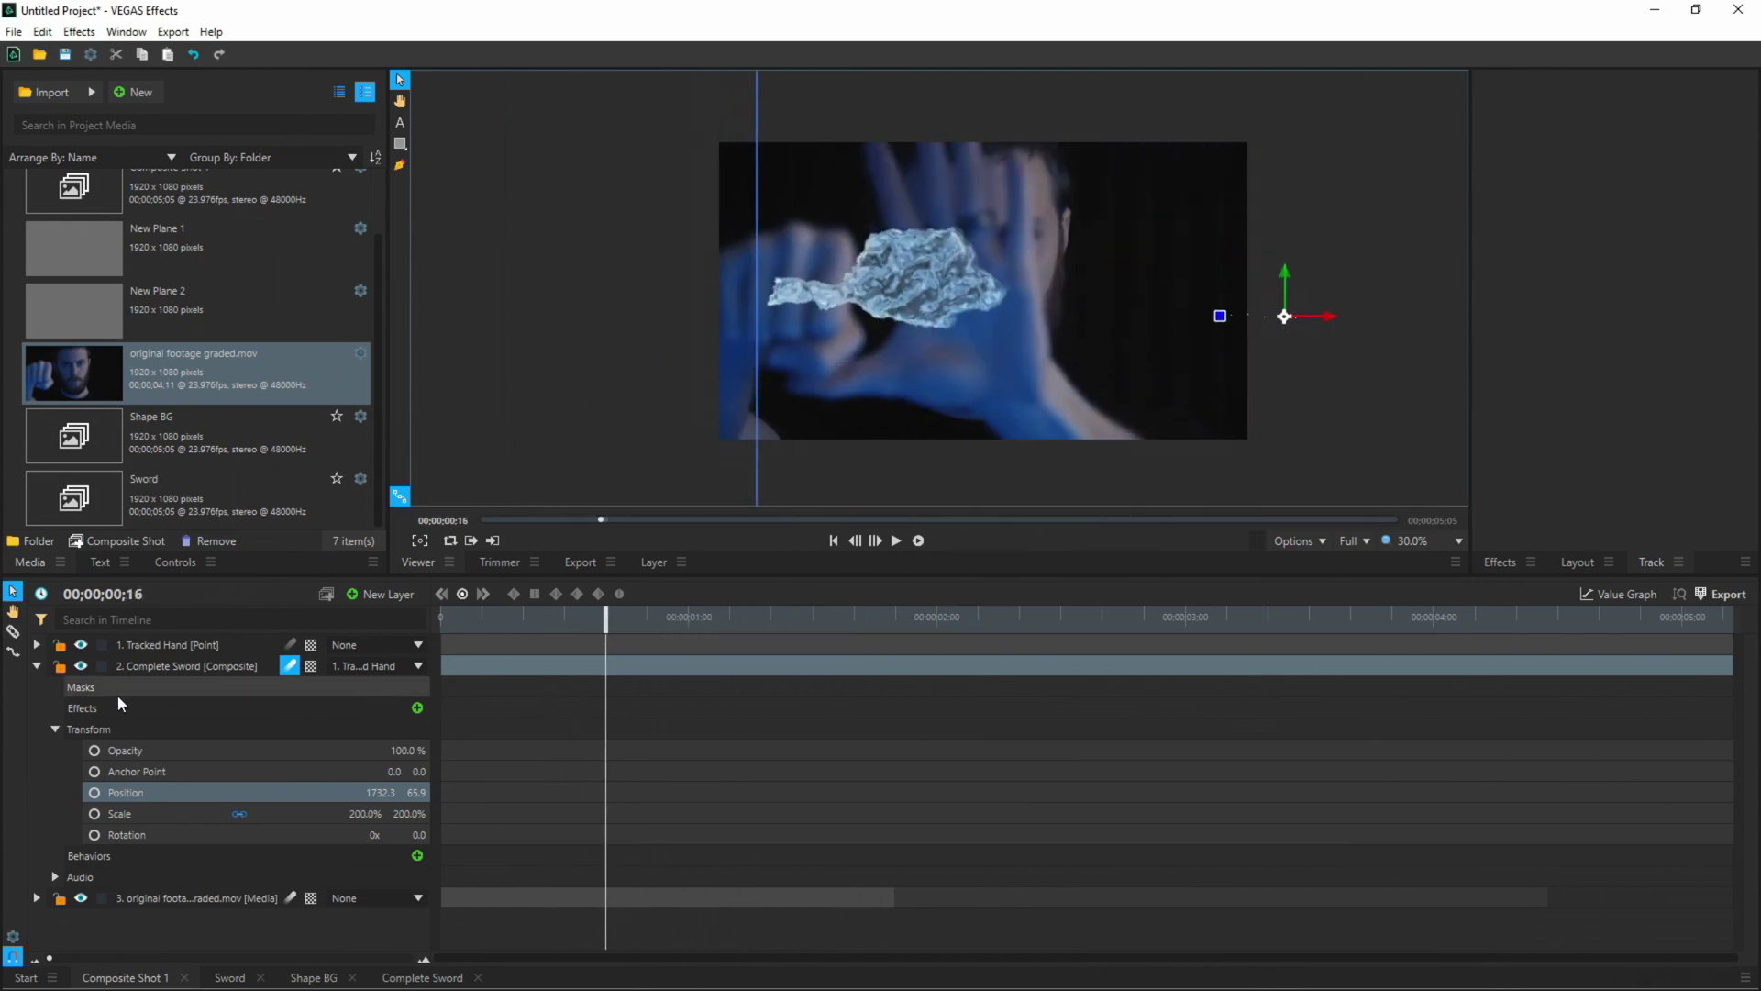
- In the Complete Sword composite, move the Sword mask's ending Path keyframe to 00;00;03;00 and play back the slower reveal
{"action": "left_click", "coordinate": [409, 978]}
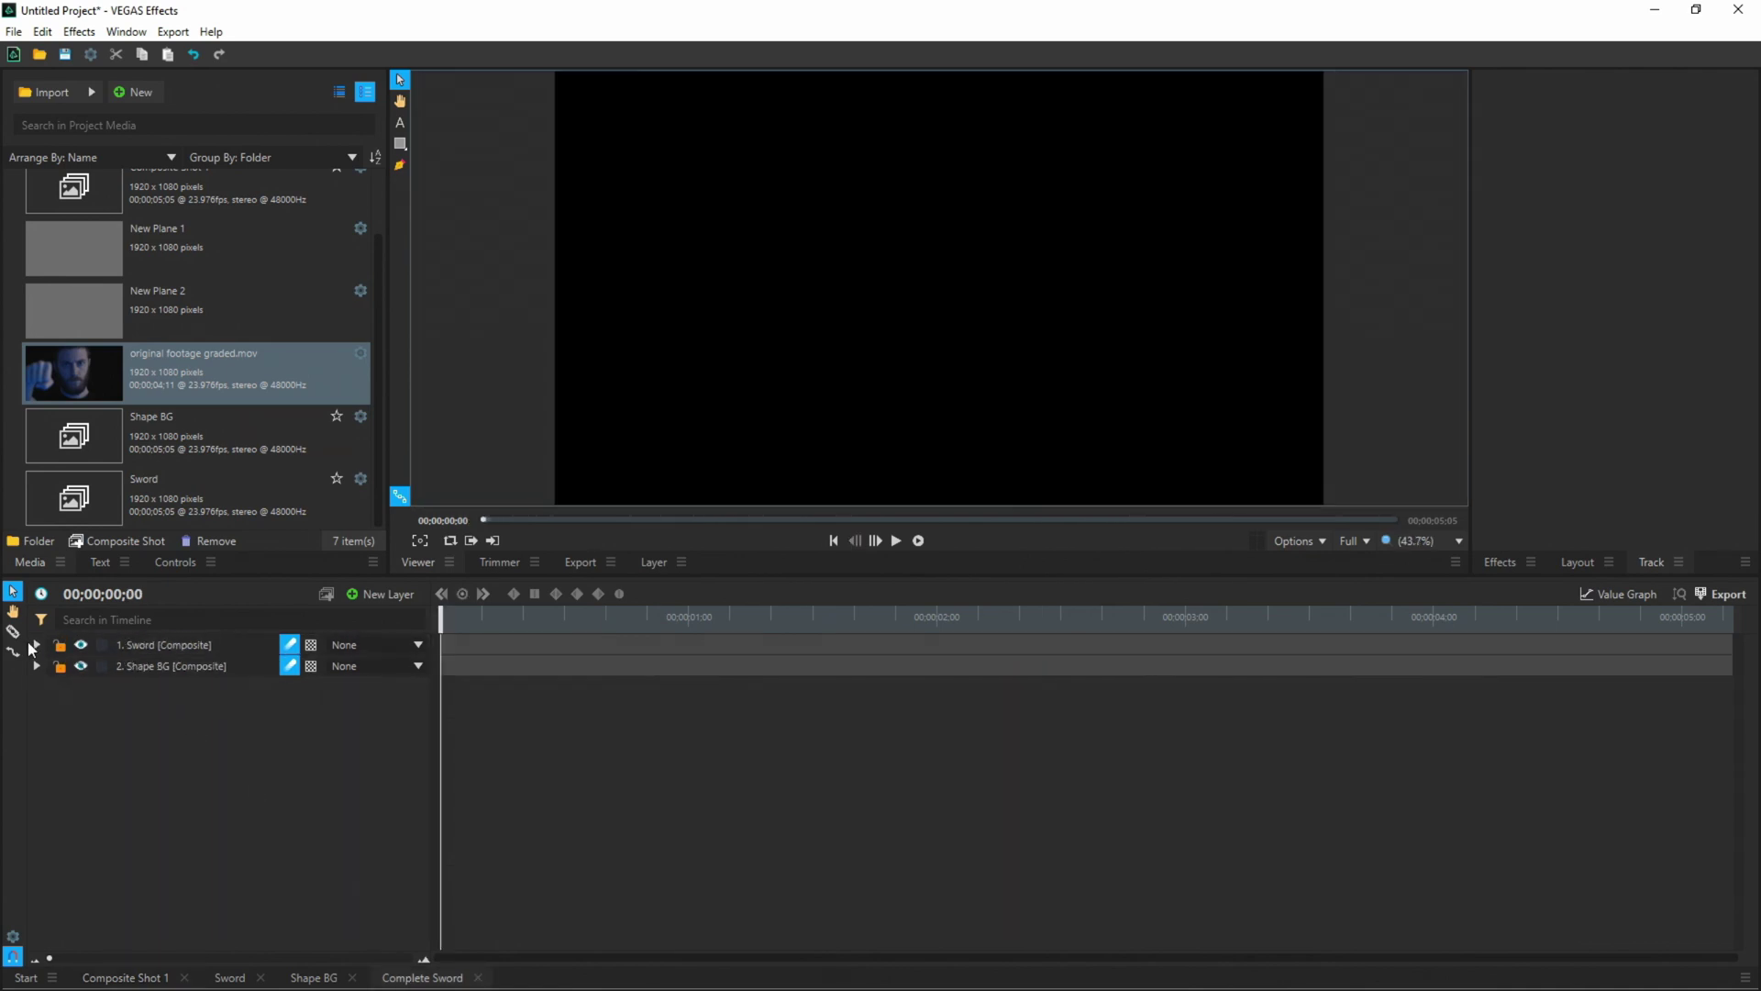
{"action": "left_click", "coordinate": [36, 645]}
{"action": "left_click", "coordinate": [91, 668]}
{"action": "left_click", "coordinate": [56, 666]}
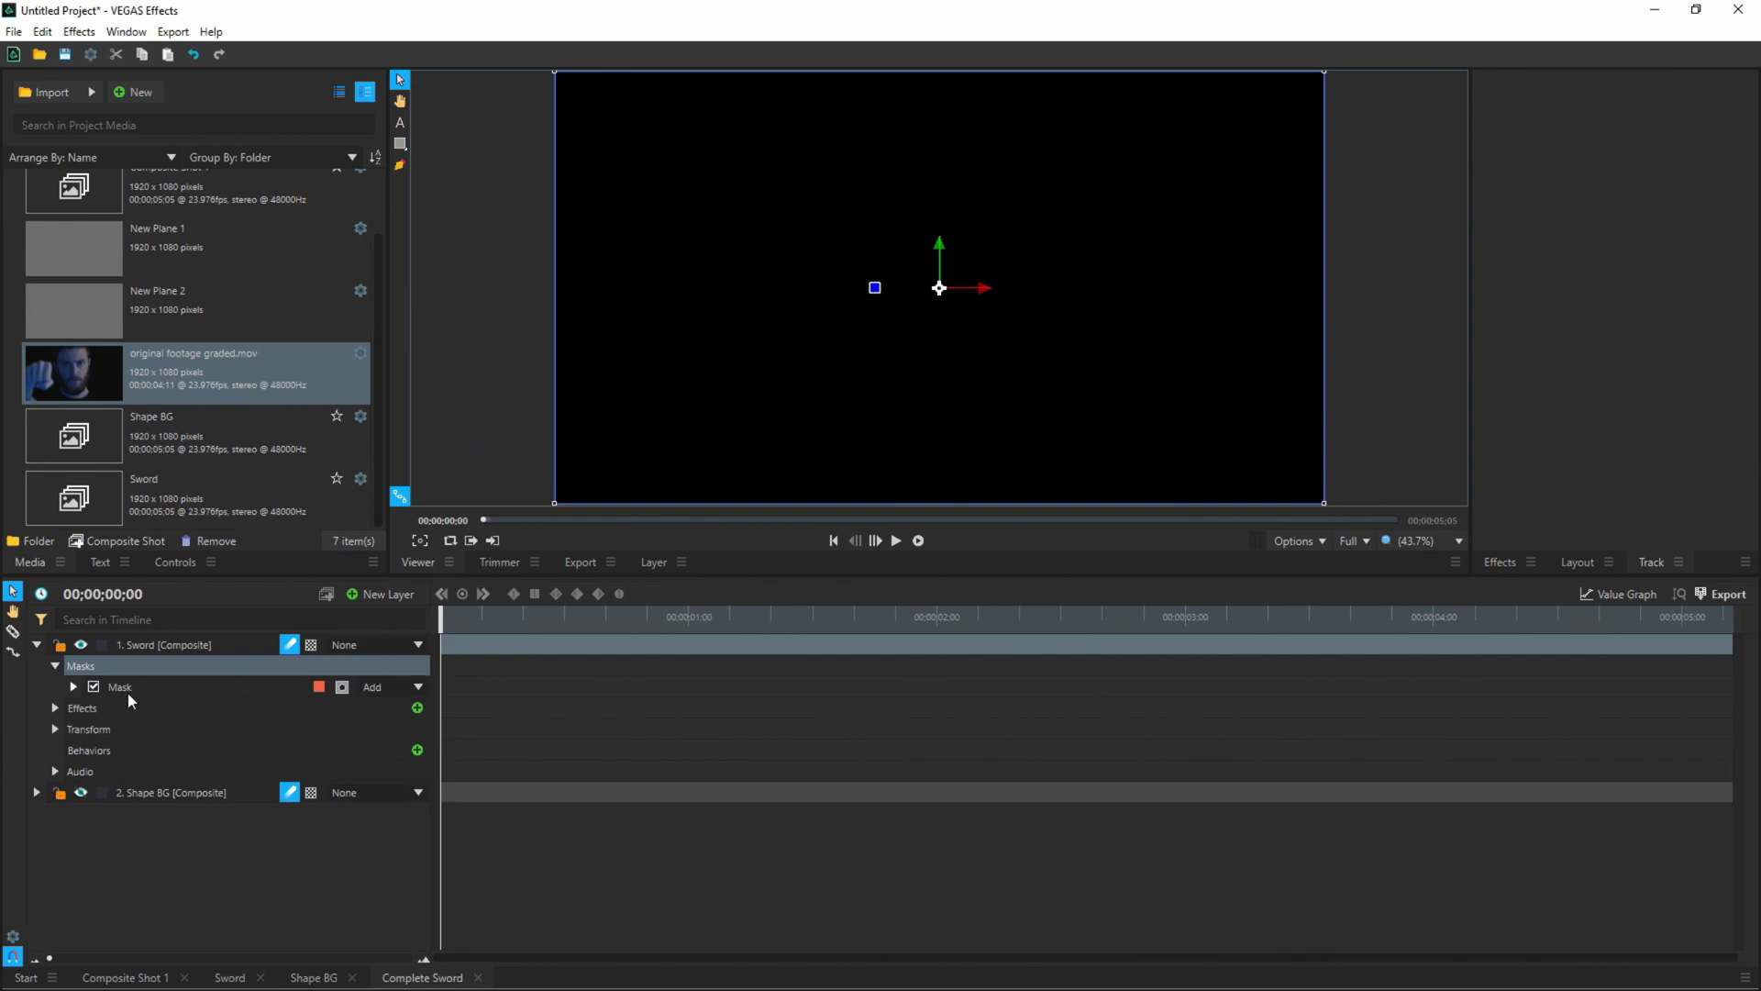
{"action": "left_click", "coordinate": [149, 687]}
{"action": "left_click", "coordinate": [72, 686]}
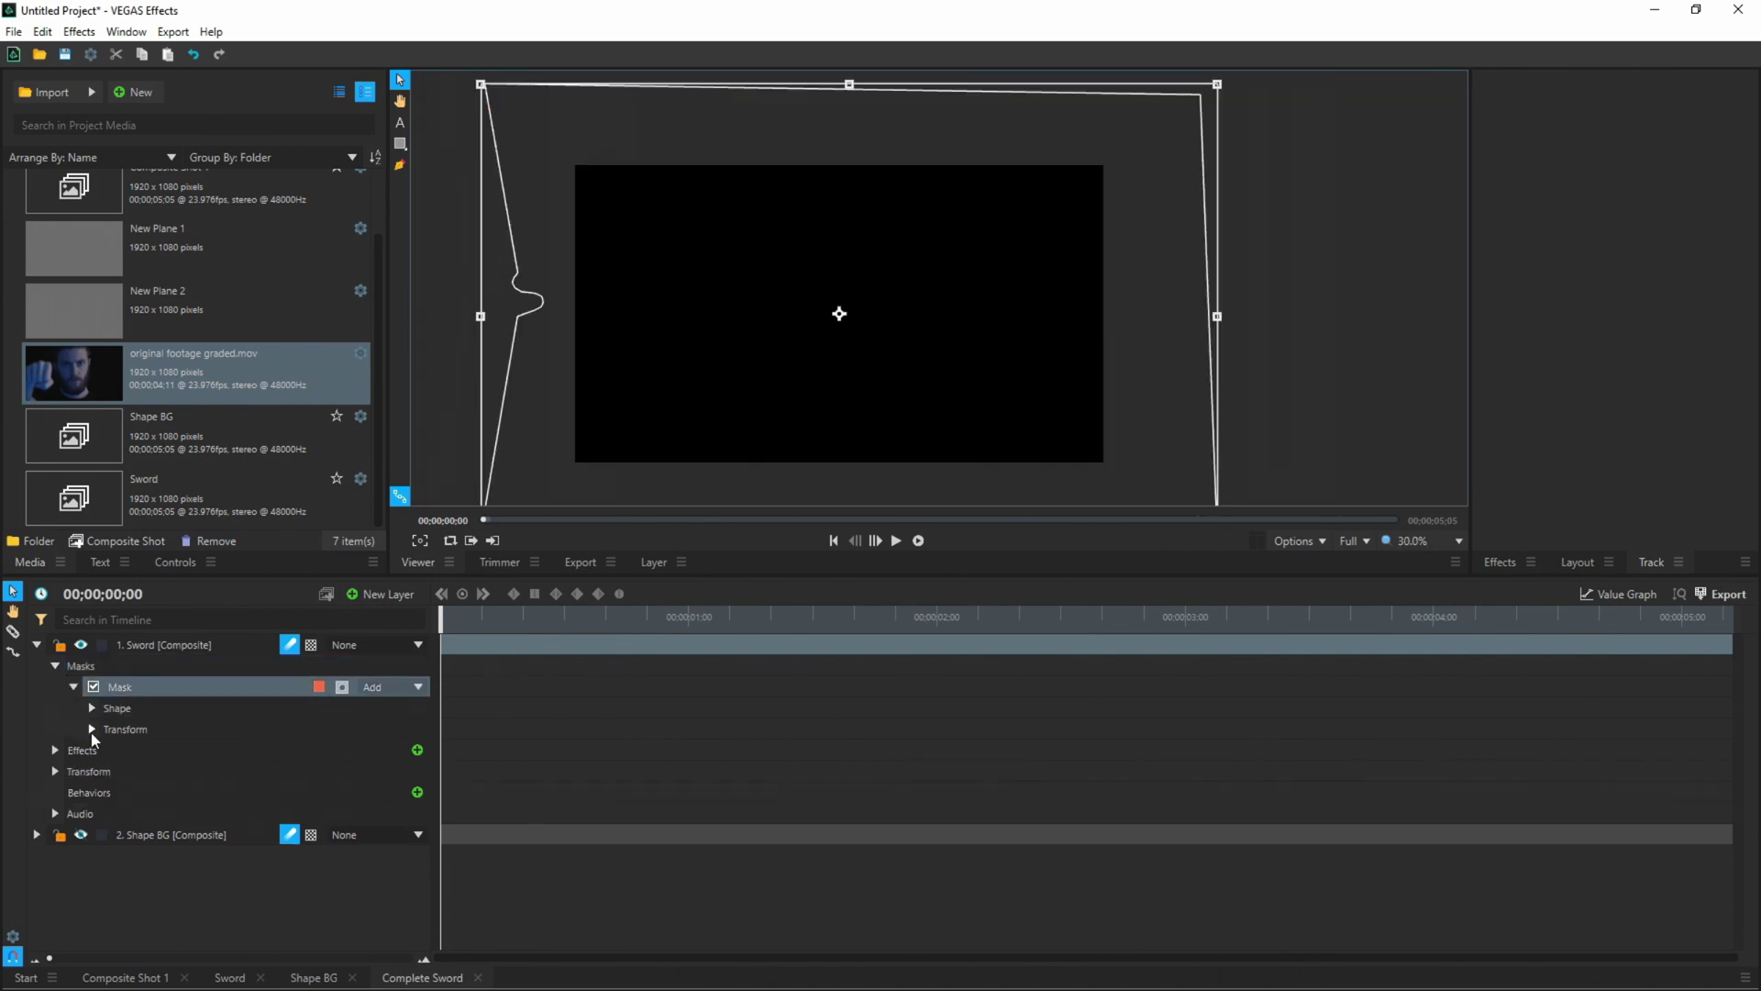
{"action": "left_click", "coordinate": [92, 728]}
{"action": "left_click_drag", "start_coordinate": [431, 615], "coordinate": [1186, 627]}
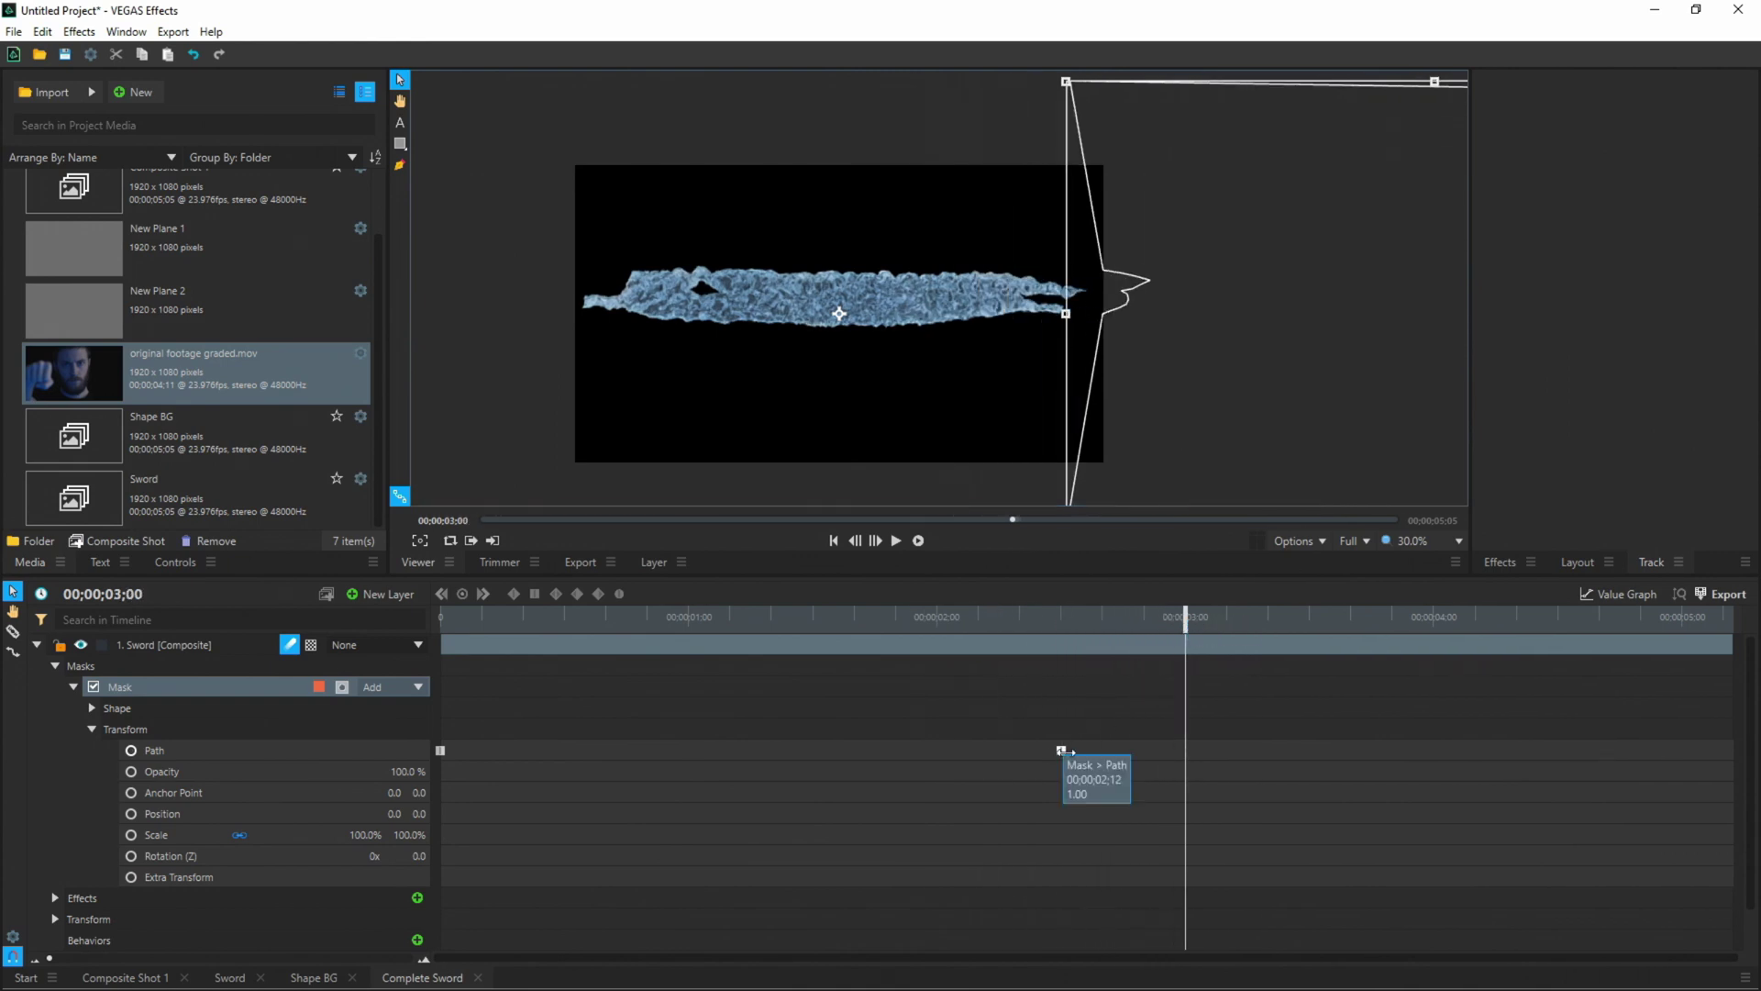
{"action": "left_click_drag", "start_coordinate": [1061, 751], "coordinate": [1185, 750]}
{"action": "key", "text": "space"}
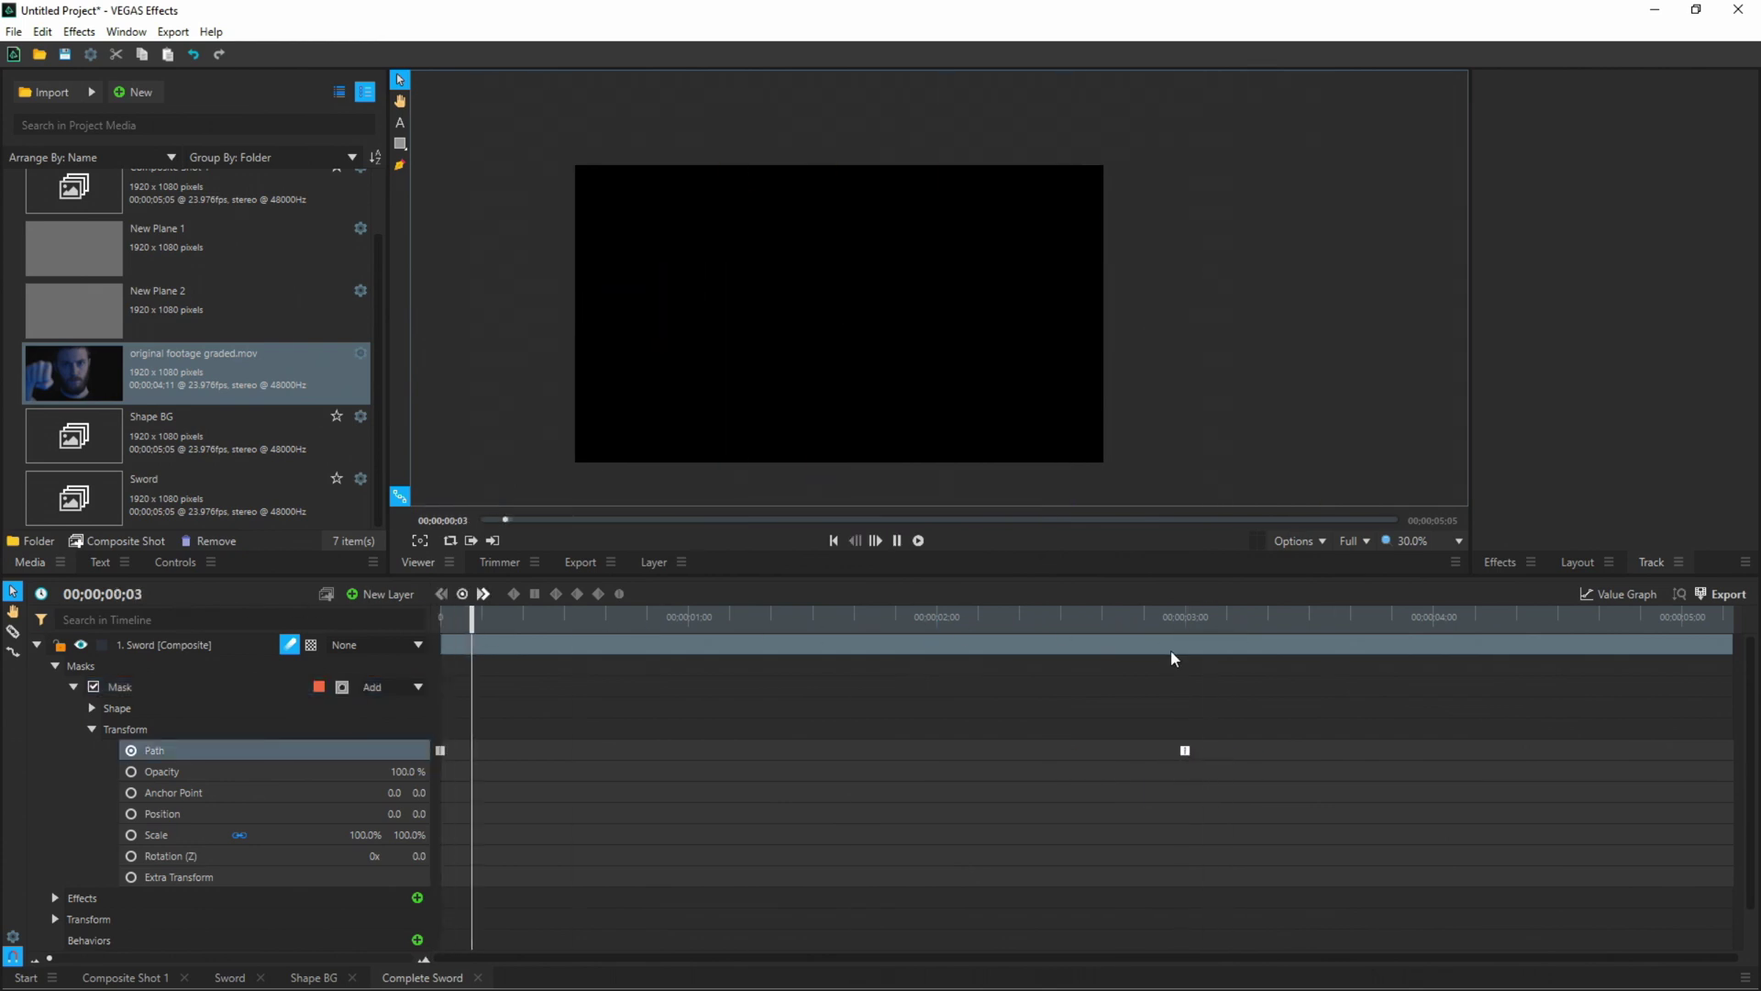
{"action": "key", "text": "space"}
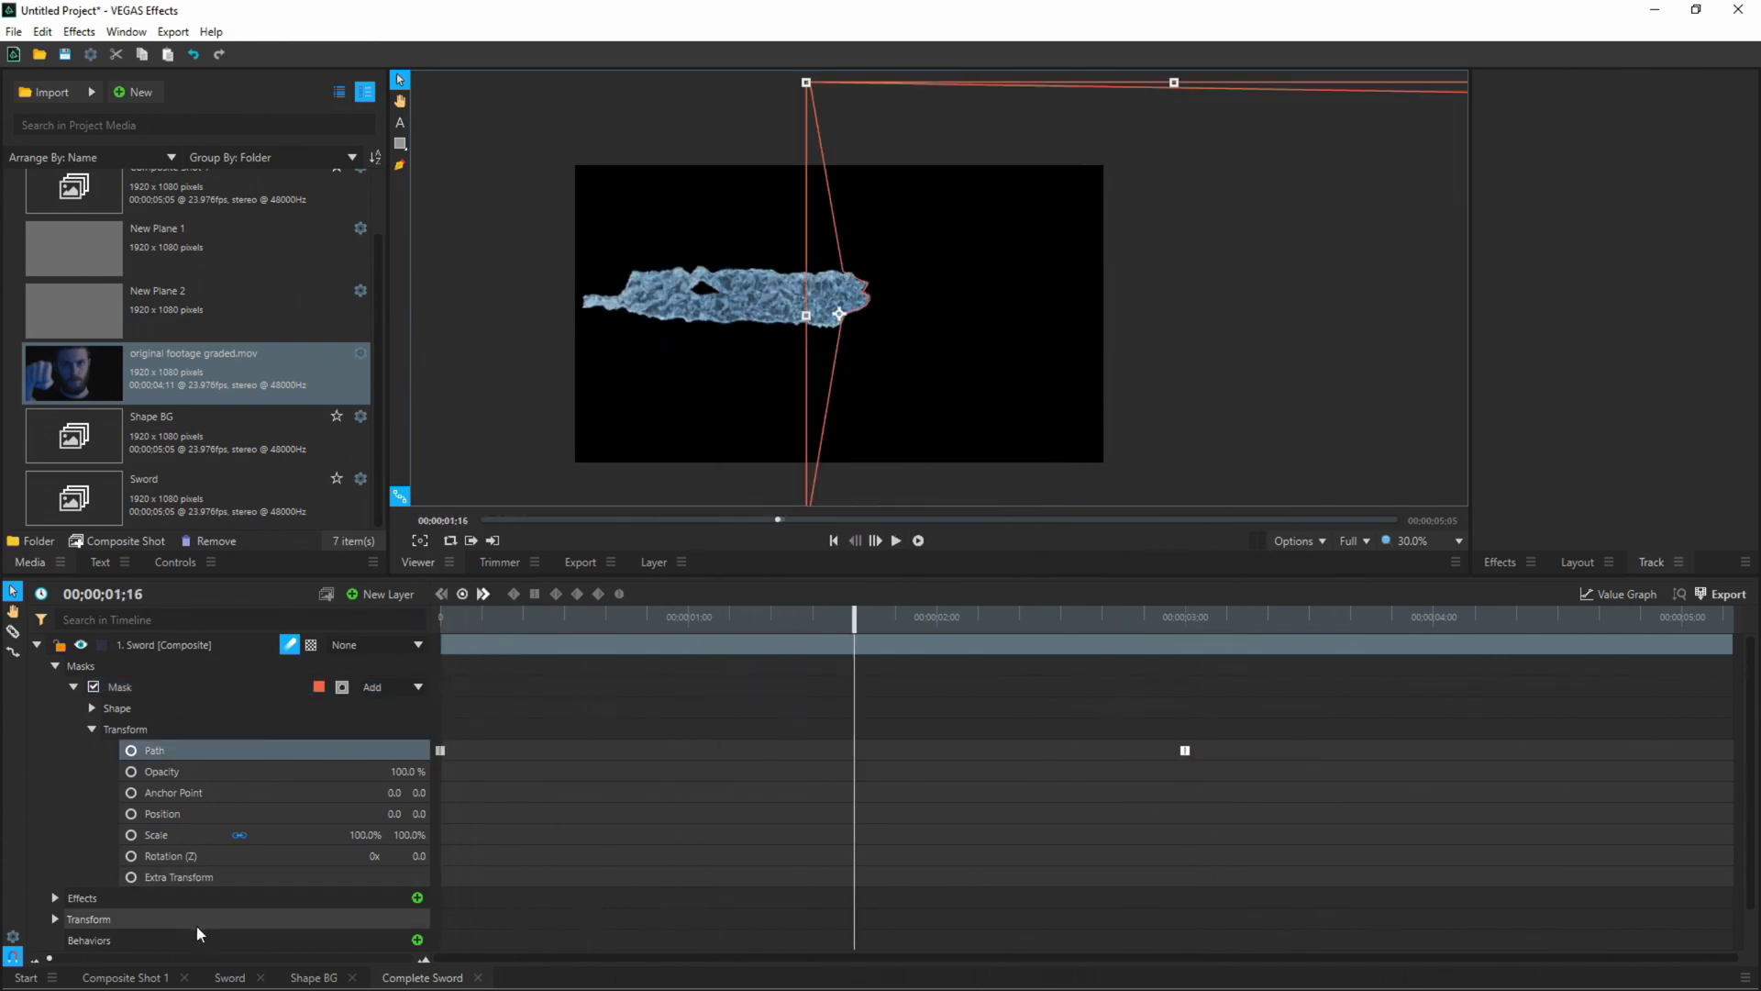
- Preview the reveal in Composite Shot 1 and move the Complete Sword layer to about 1726.3, 1.9
{"action": "left_click", "coordinate": [127, 978]}
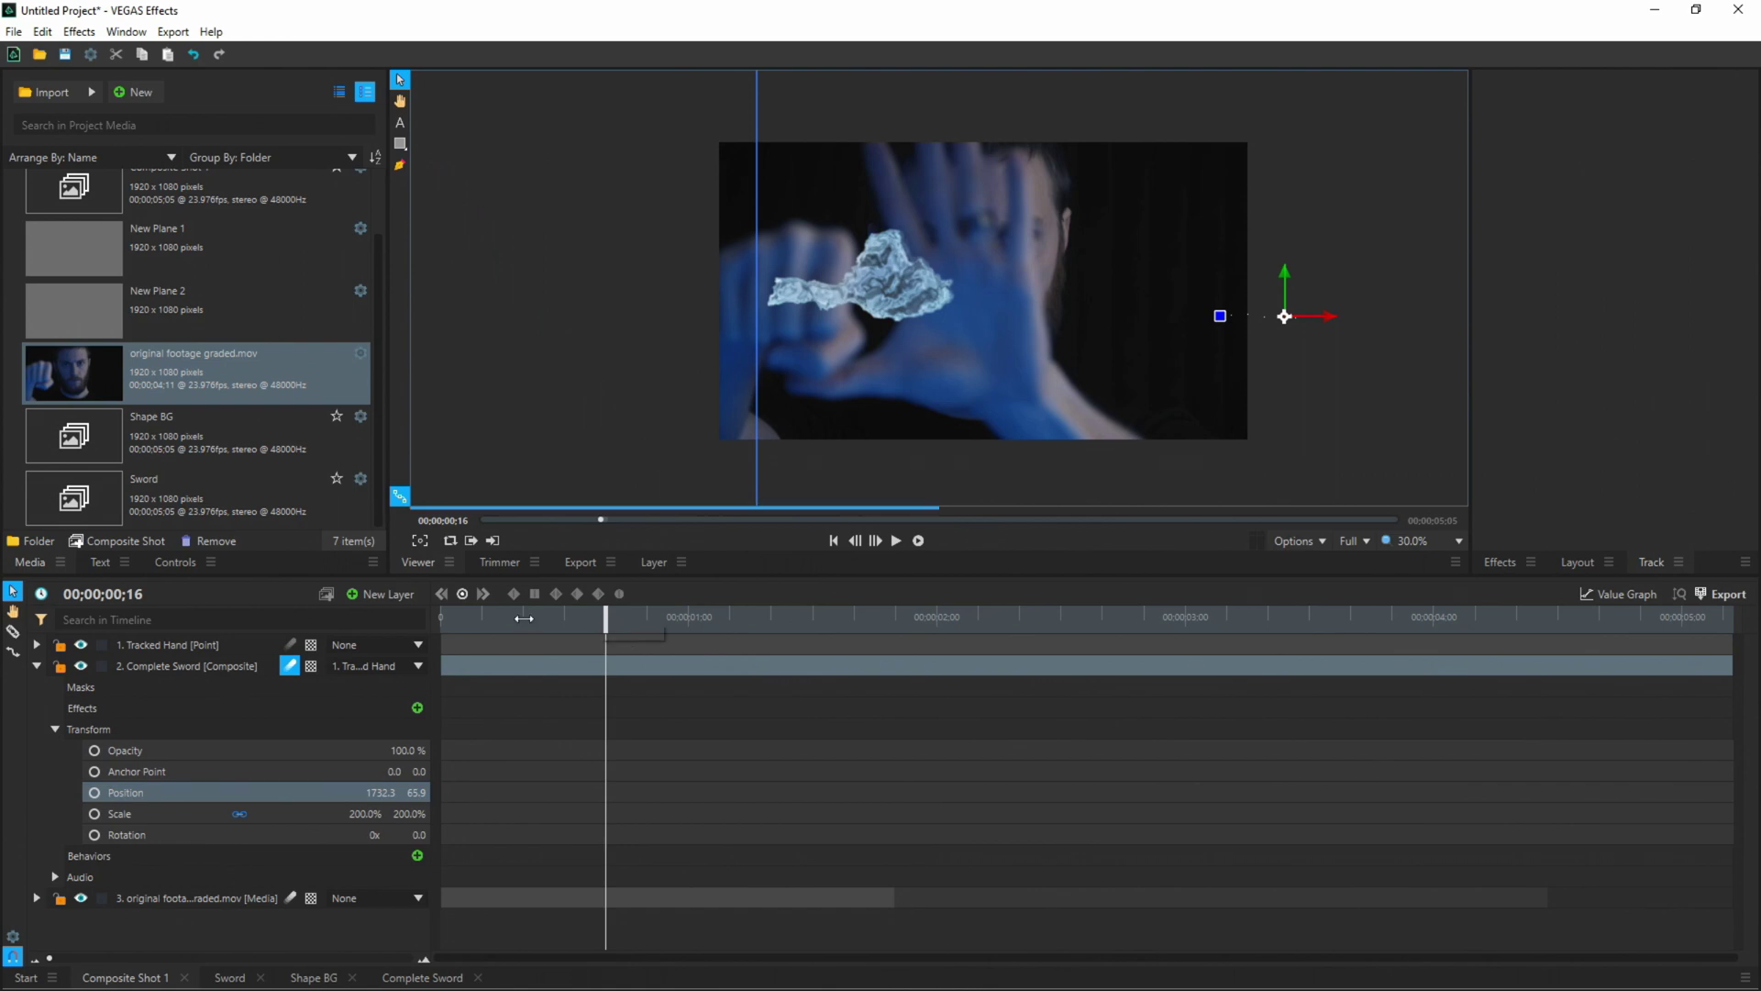
{"action": "key", "text": "space"}
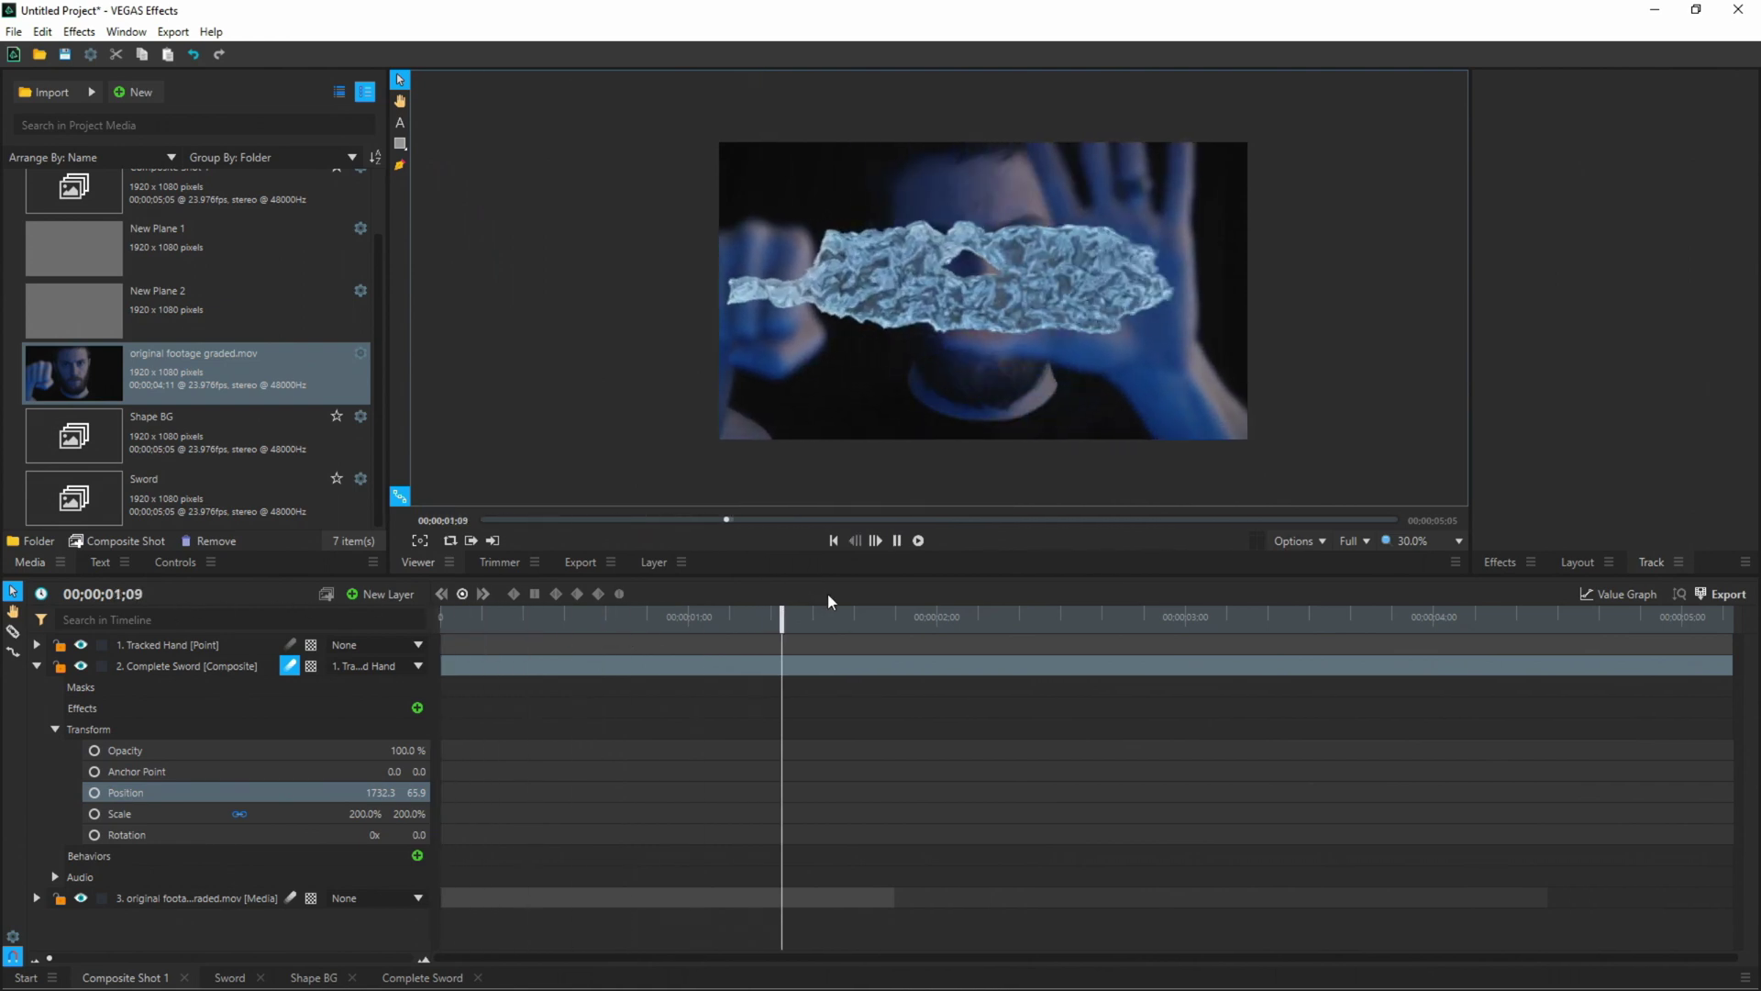
{"action": "key", "text": "space"}
{"action": "left_click_drag", "start_coordinate": [922, 622], "coordinate": [854, 631]}
{"action": "left_click", "coordinate": [871, 291]}
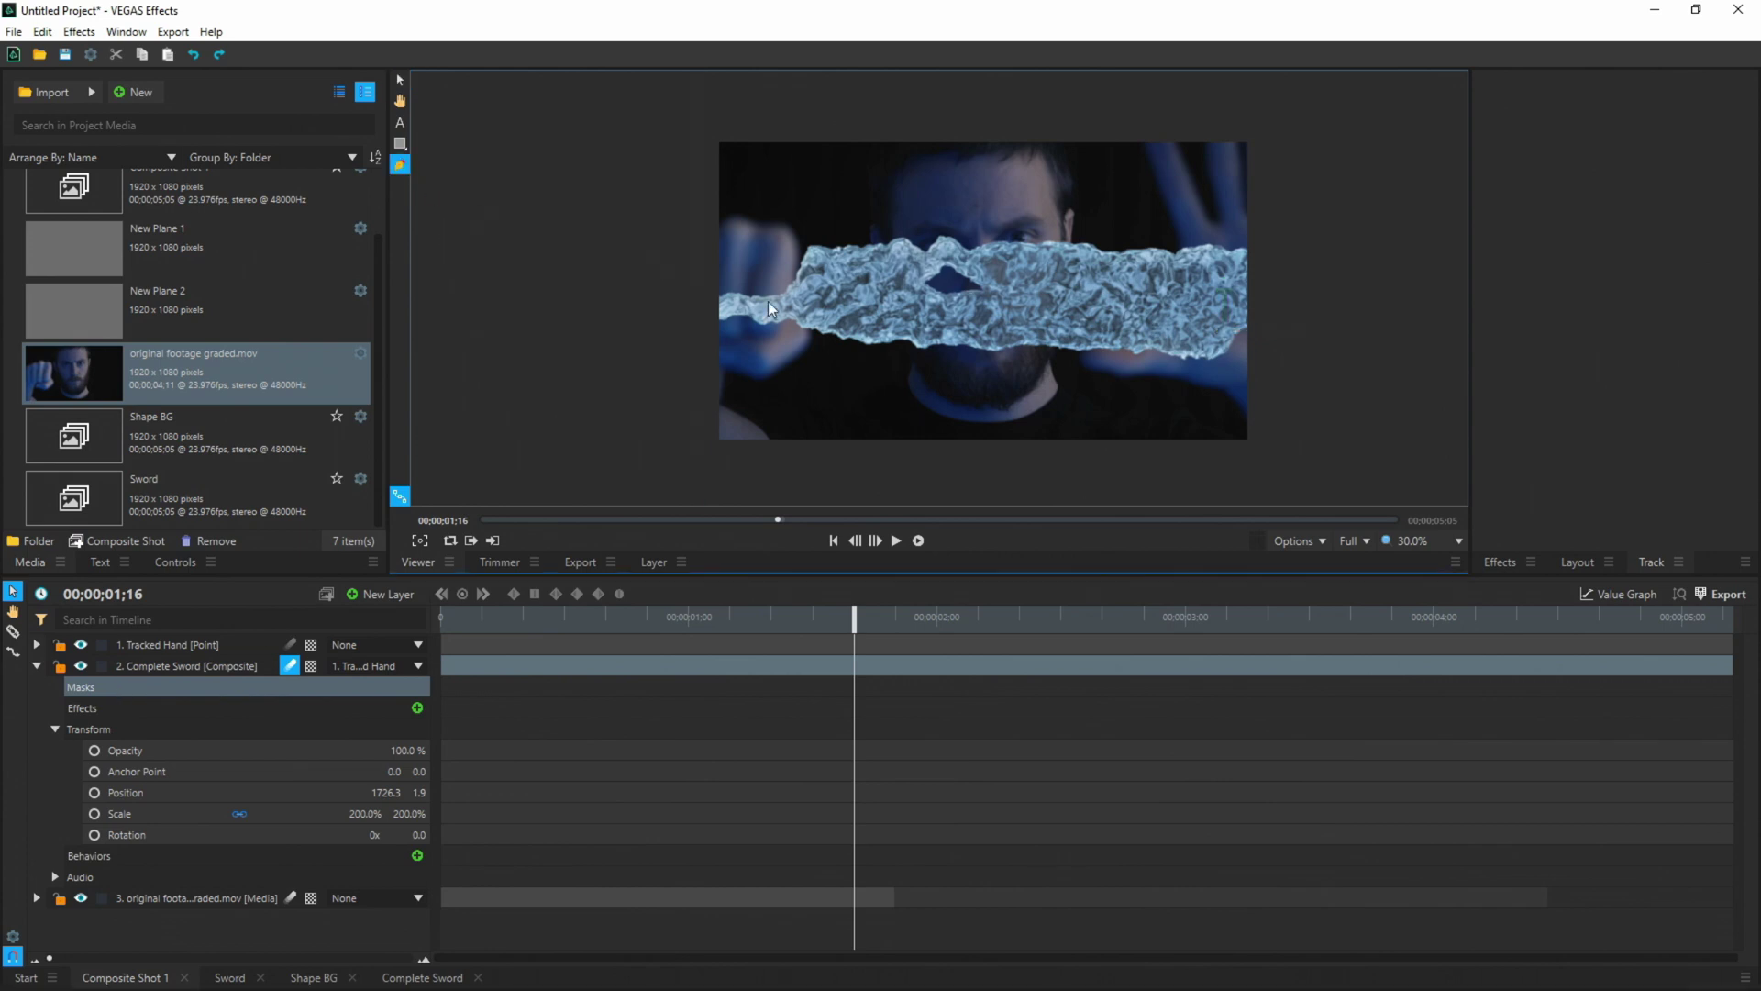
- Draw a freehand mask on the Complete Sword layer at 00;00;01;16, following the fist's inner edge and enclosing the handle
{"action": "scroll", "coordinate": [655, 264], "scroll_direction": "up", "scroll_amount": 5}
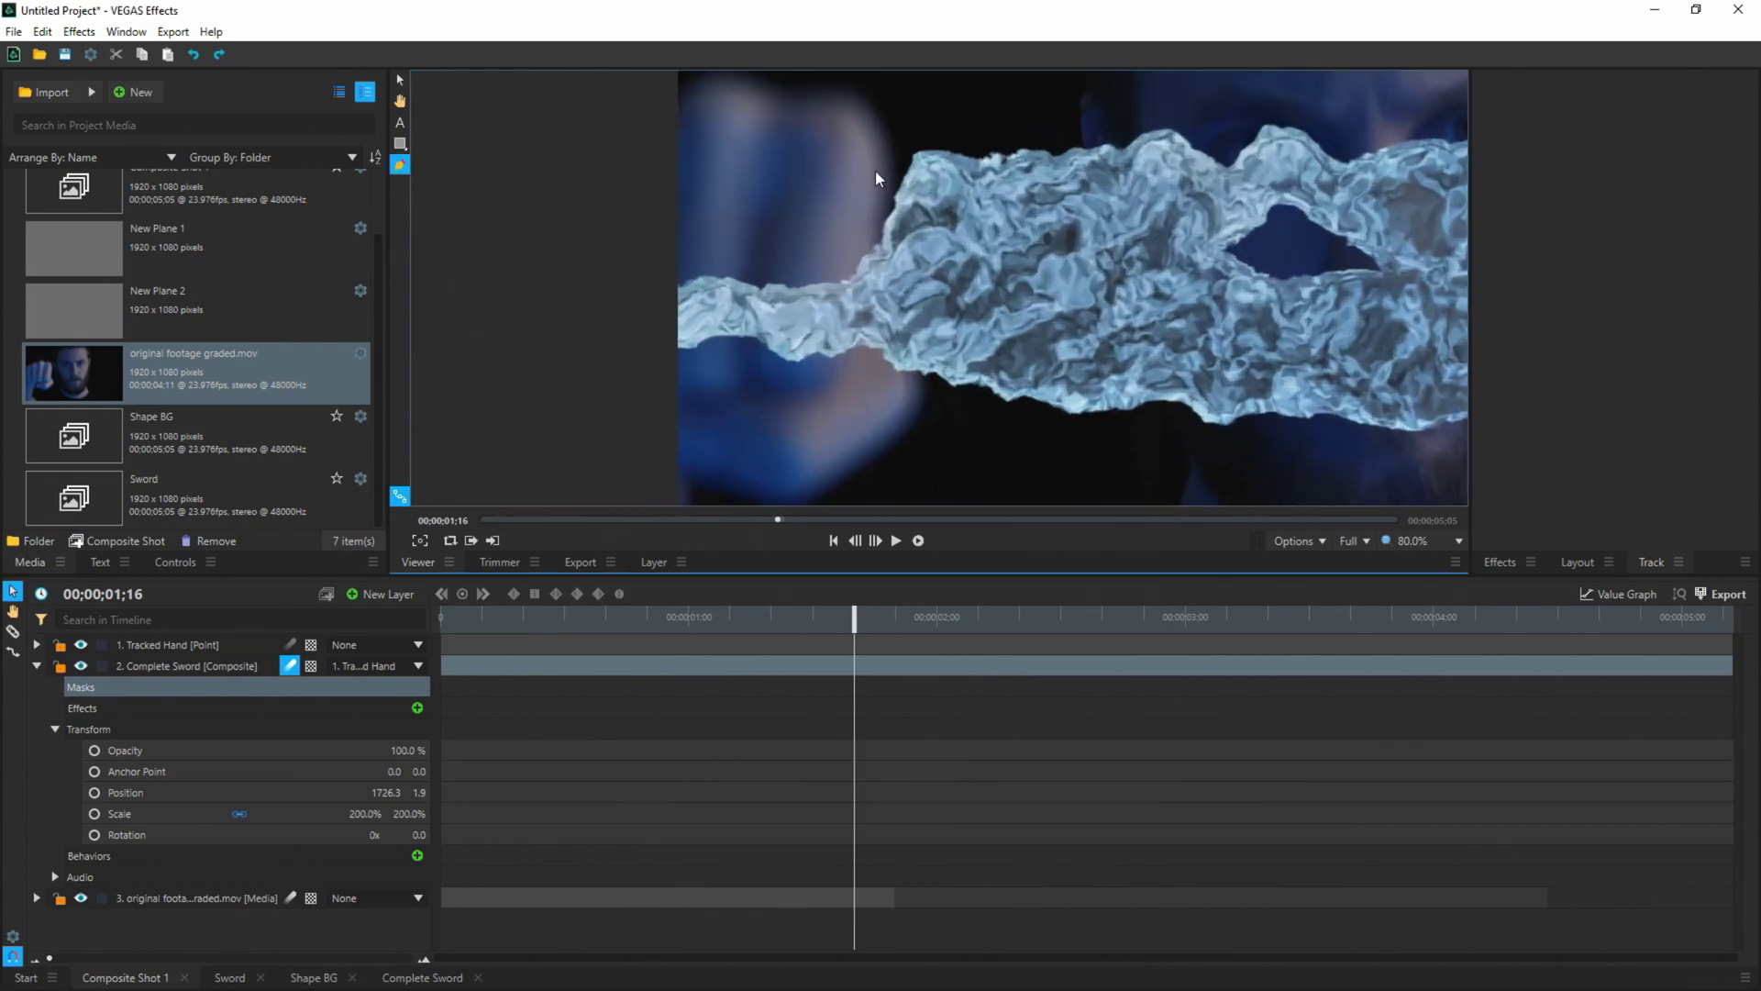
{"action": "left_click", "coordinate": [873, 169]}
{"action": "left_click", "coordinate": [874, 222]}
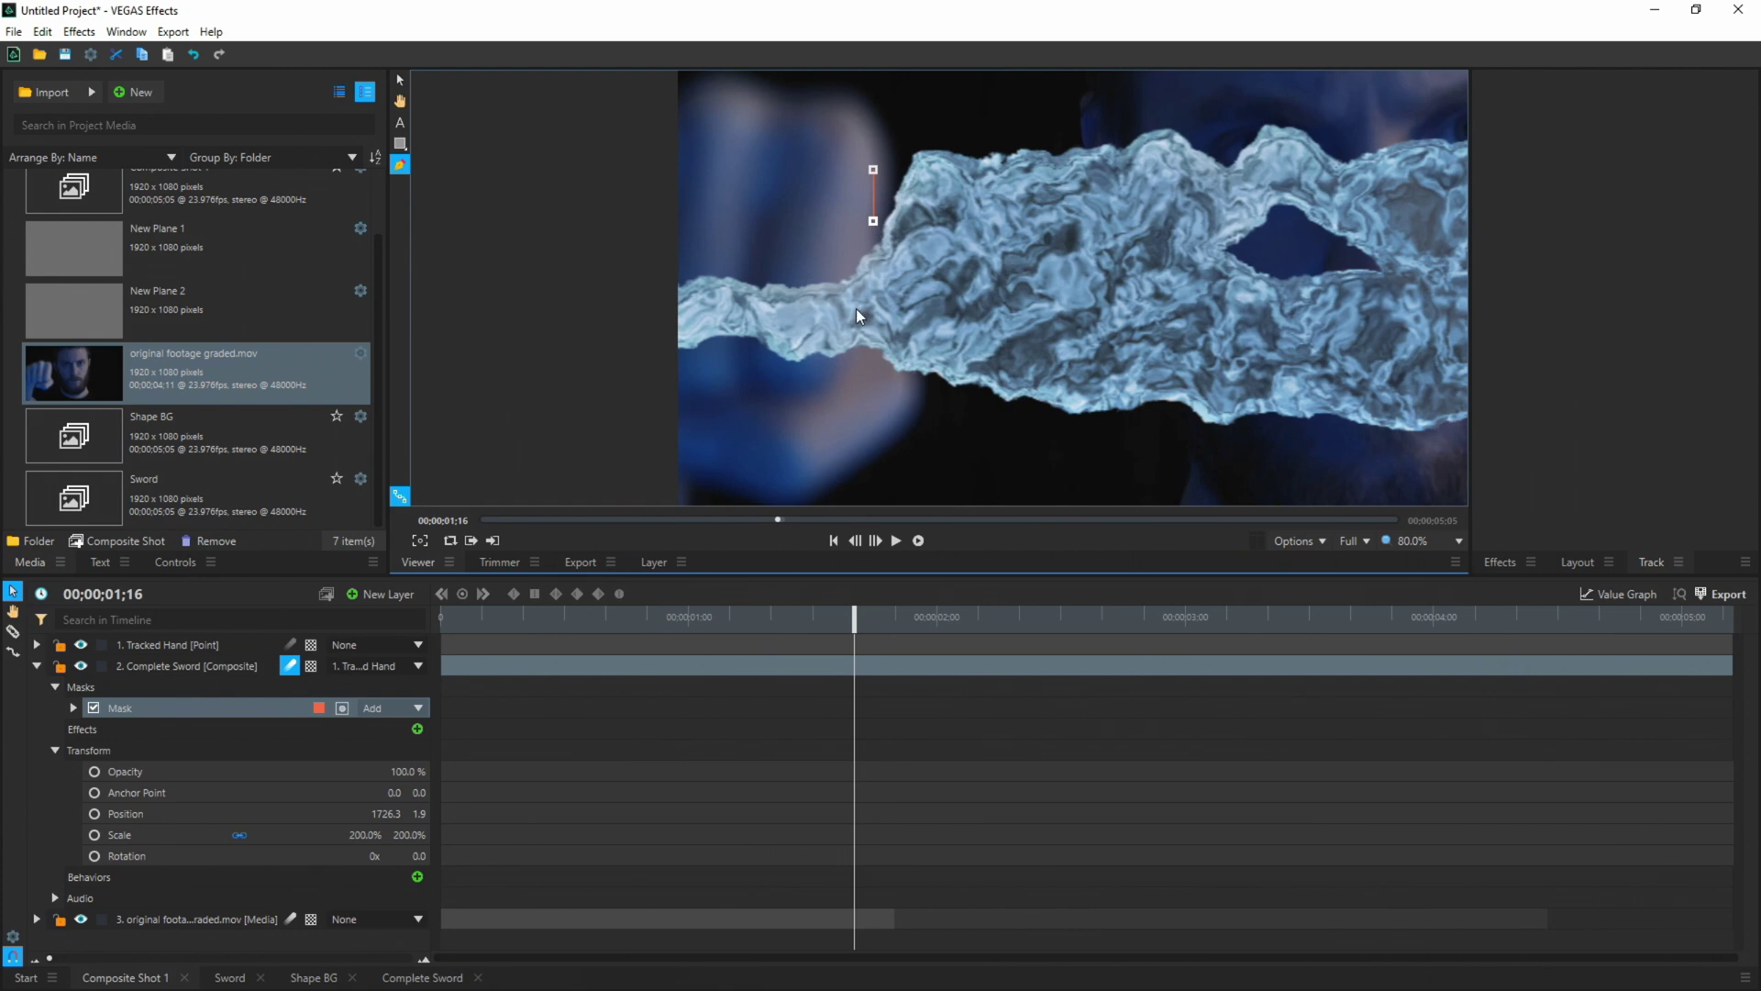
{"action": "left_click", "coordinate": [802, 393]}
{"action": "scroll", "coordinate": [802, 392], "scroll_direction": "down", "scroll_amount": 3}
{"action": "left_click", "coordinate": [889, 404]}
{"action": "left_click", "coordinate": [767, 420]}
{"action": "left_click", "coordinate": [737, 213]}
{"action": "left_click", "coordinate": [945, 207]}
{"action": "left_click", "coordinate": [944, 295]}
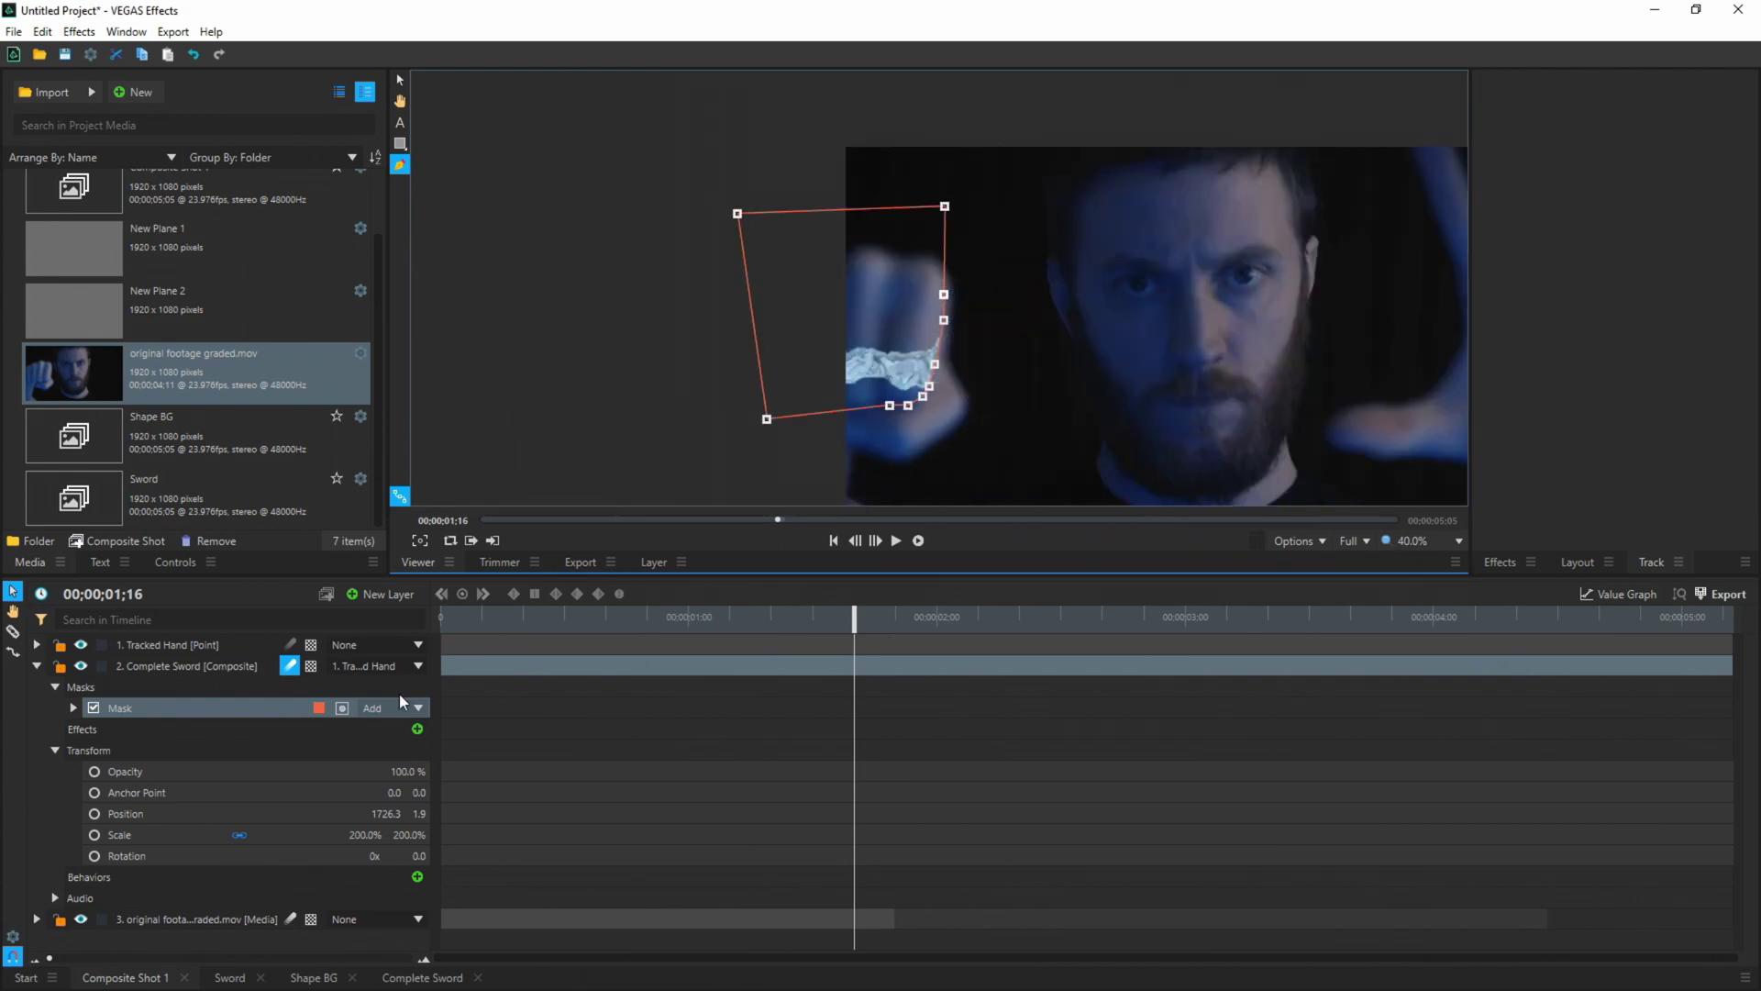
- Invert the fist mask, collapse the Complete Sword layer and inspect the sword's cut edge beside the fist
{"action": "left_click", "coordinate": [342, 707]}
{"action": "left_click", "coordinate": [36, 666]}
{"action": "left_click", "coordinate": [168, 774]}
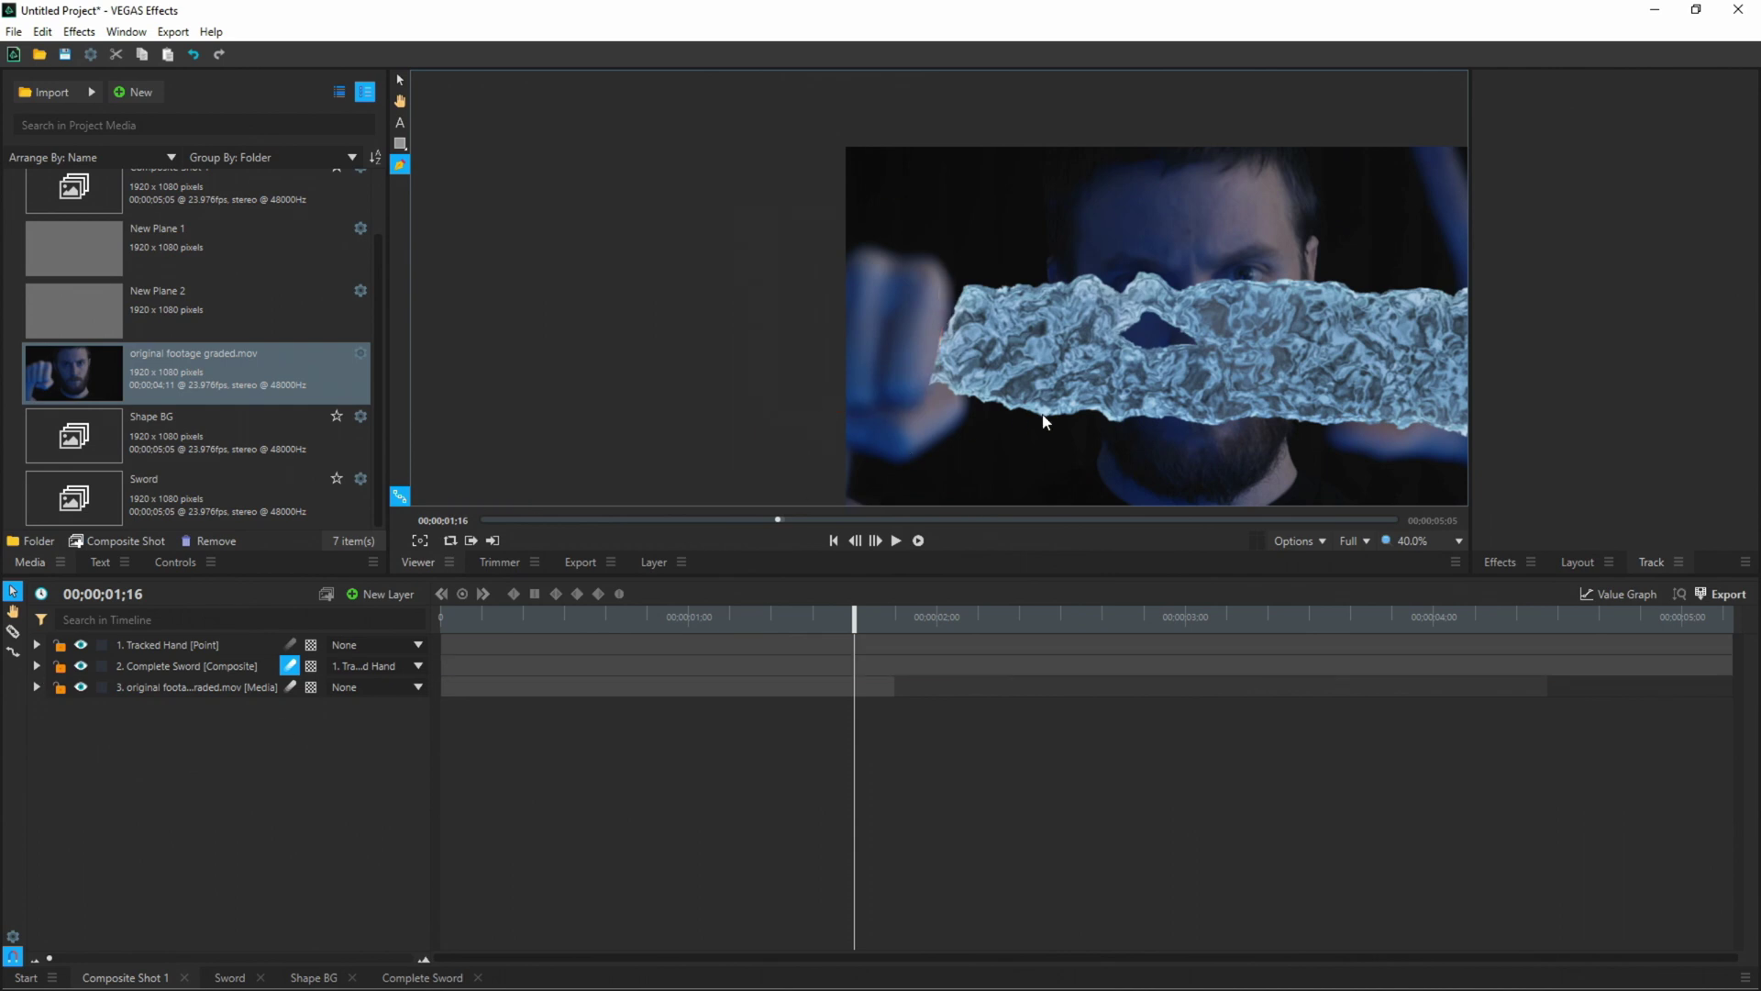
{"action": "scroll", "coordinate": [778, 295], "scroll_direction": "up", "scroll_amount": 2}
{"action": "scroll", "coordinate": [801, 310], "scroll_direction": "down", "scroll_amount": 3}
{"action": "scroll", "coordinate": [823, 304], "scroll_direction": "up", "scroll_amount": 4}
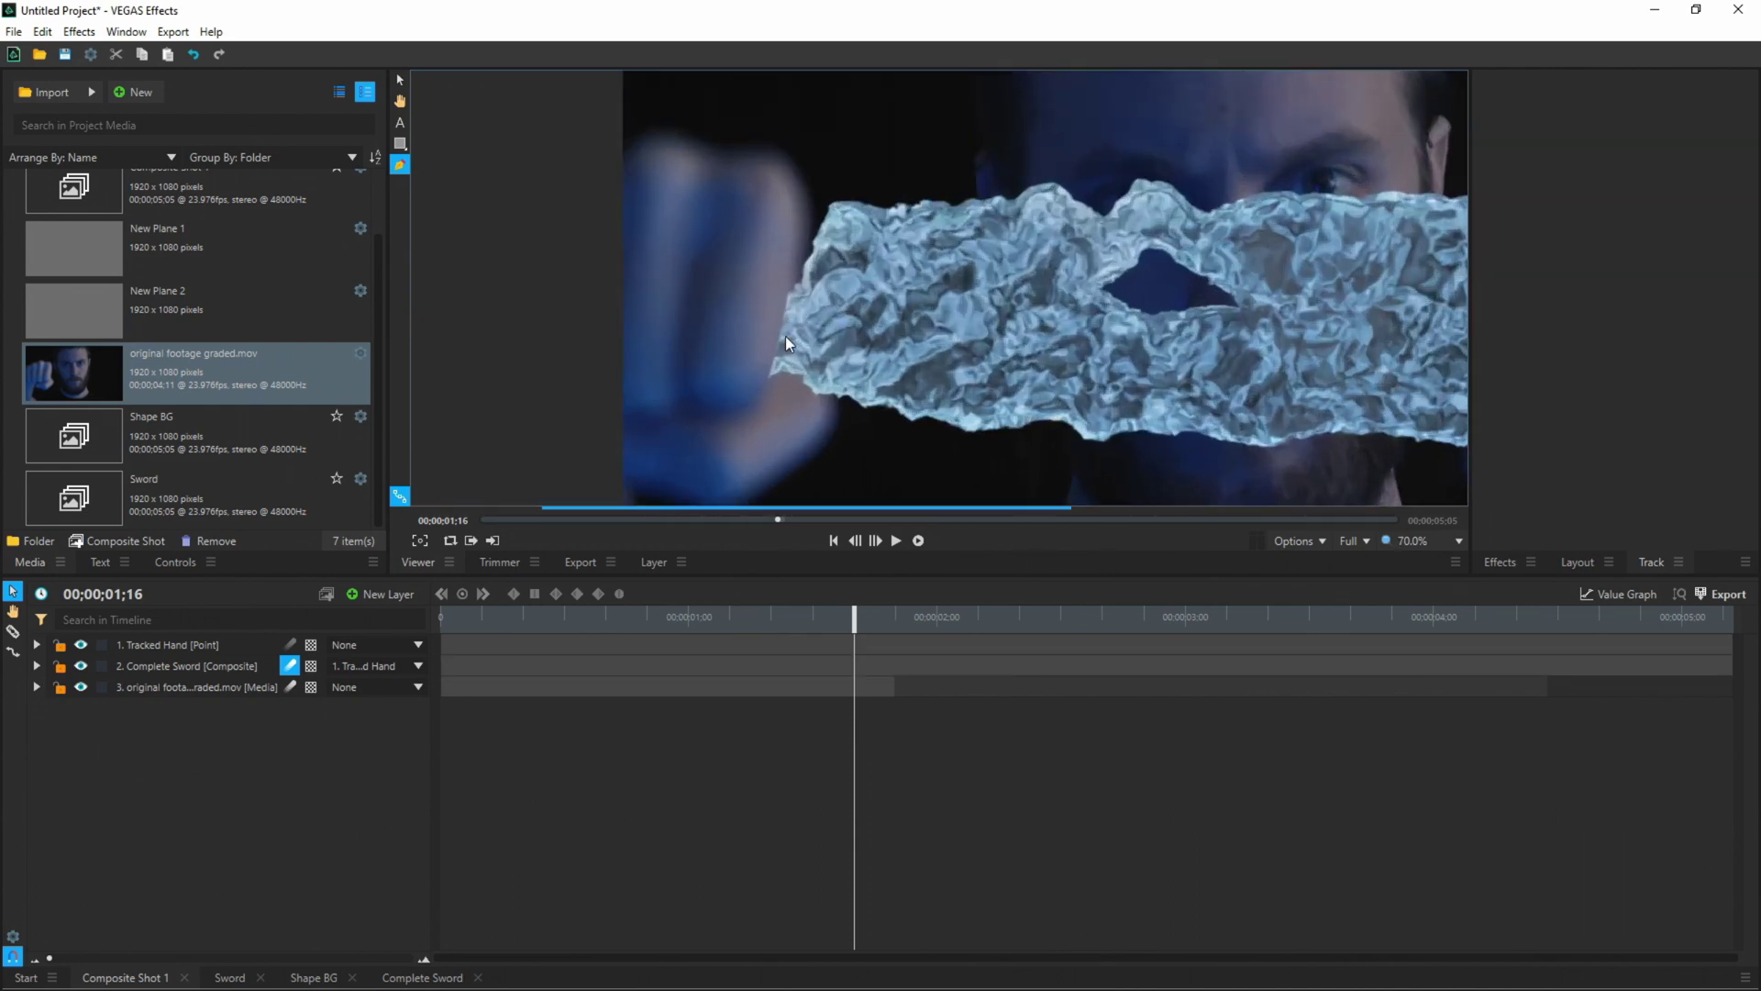
- Set the Feather Strength of the Complete Sword layer's fist mask to 0 px, then collapse the layer
{"action": "scroll", "coordinate": [785, 336], "scroll_direction": "up", "scroll_amount": 2}
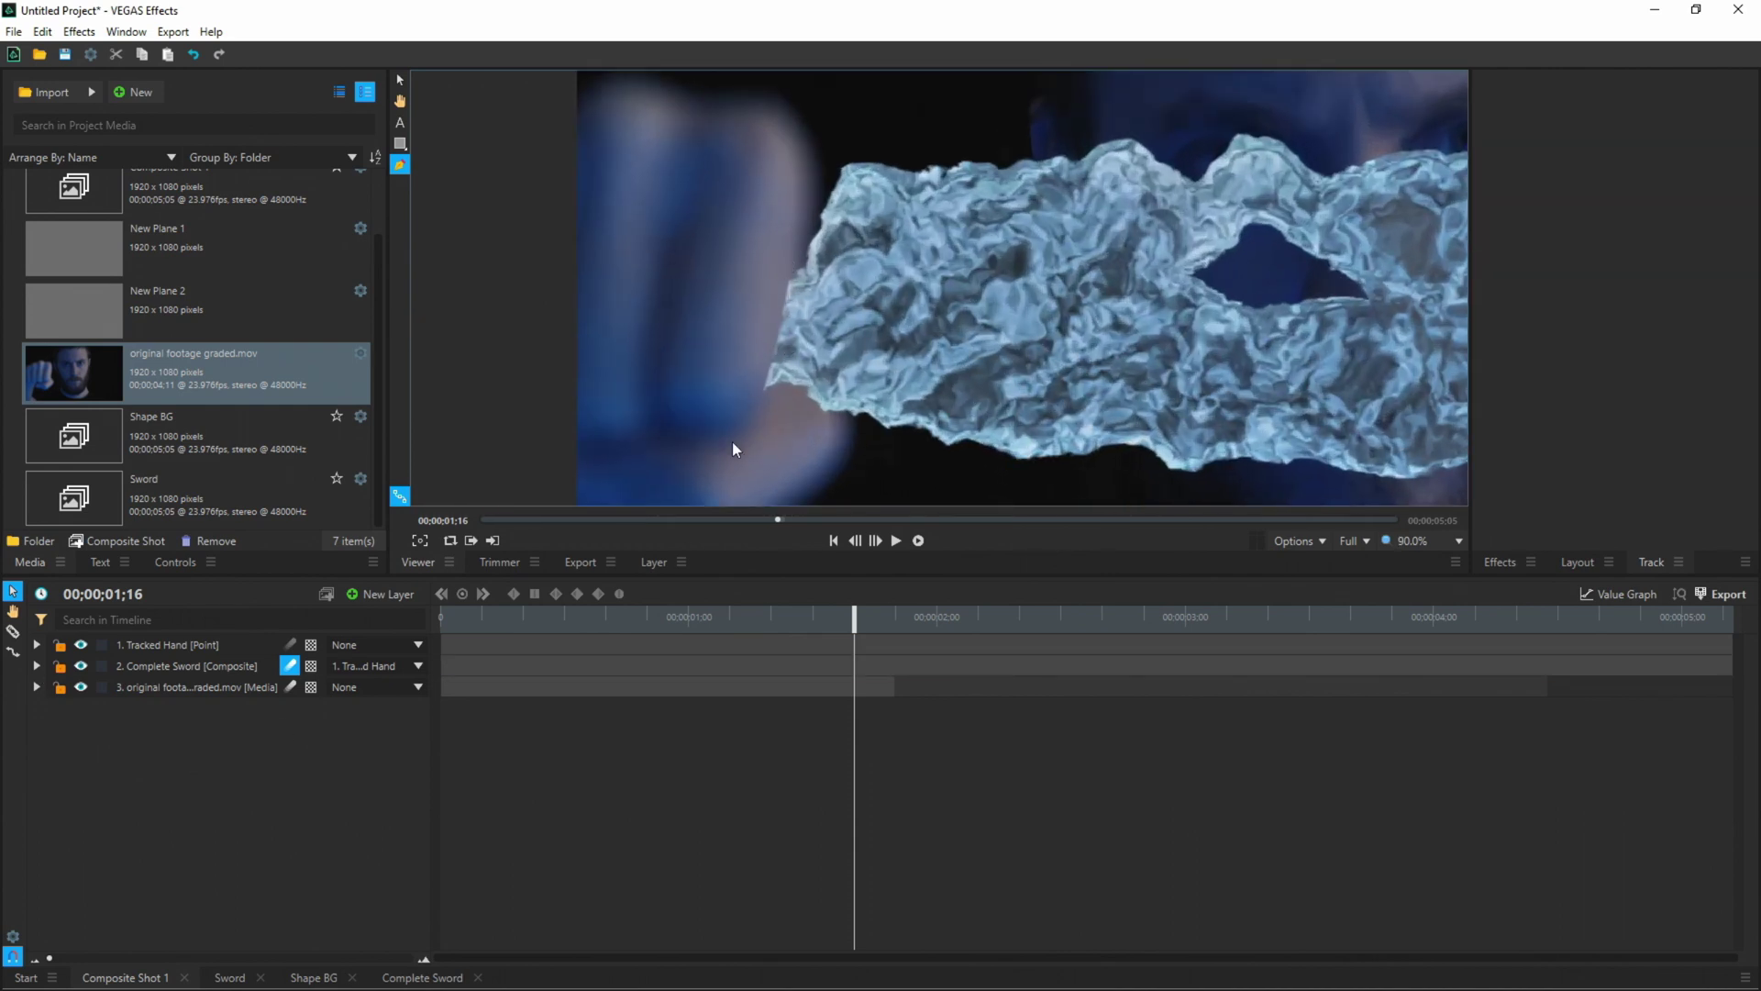
{"action": "left_click", "coordinate": [37, 666]}
{"action": "left_click", "coordinate": [74, 708]}
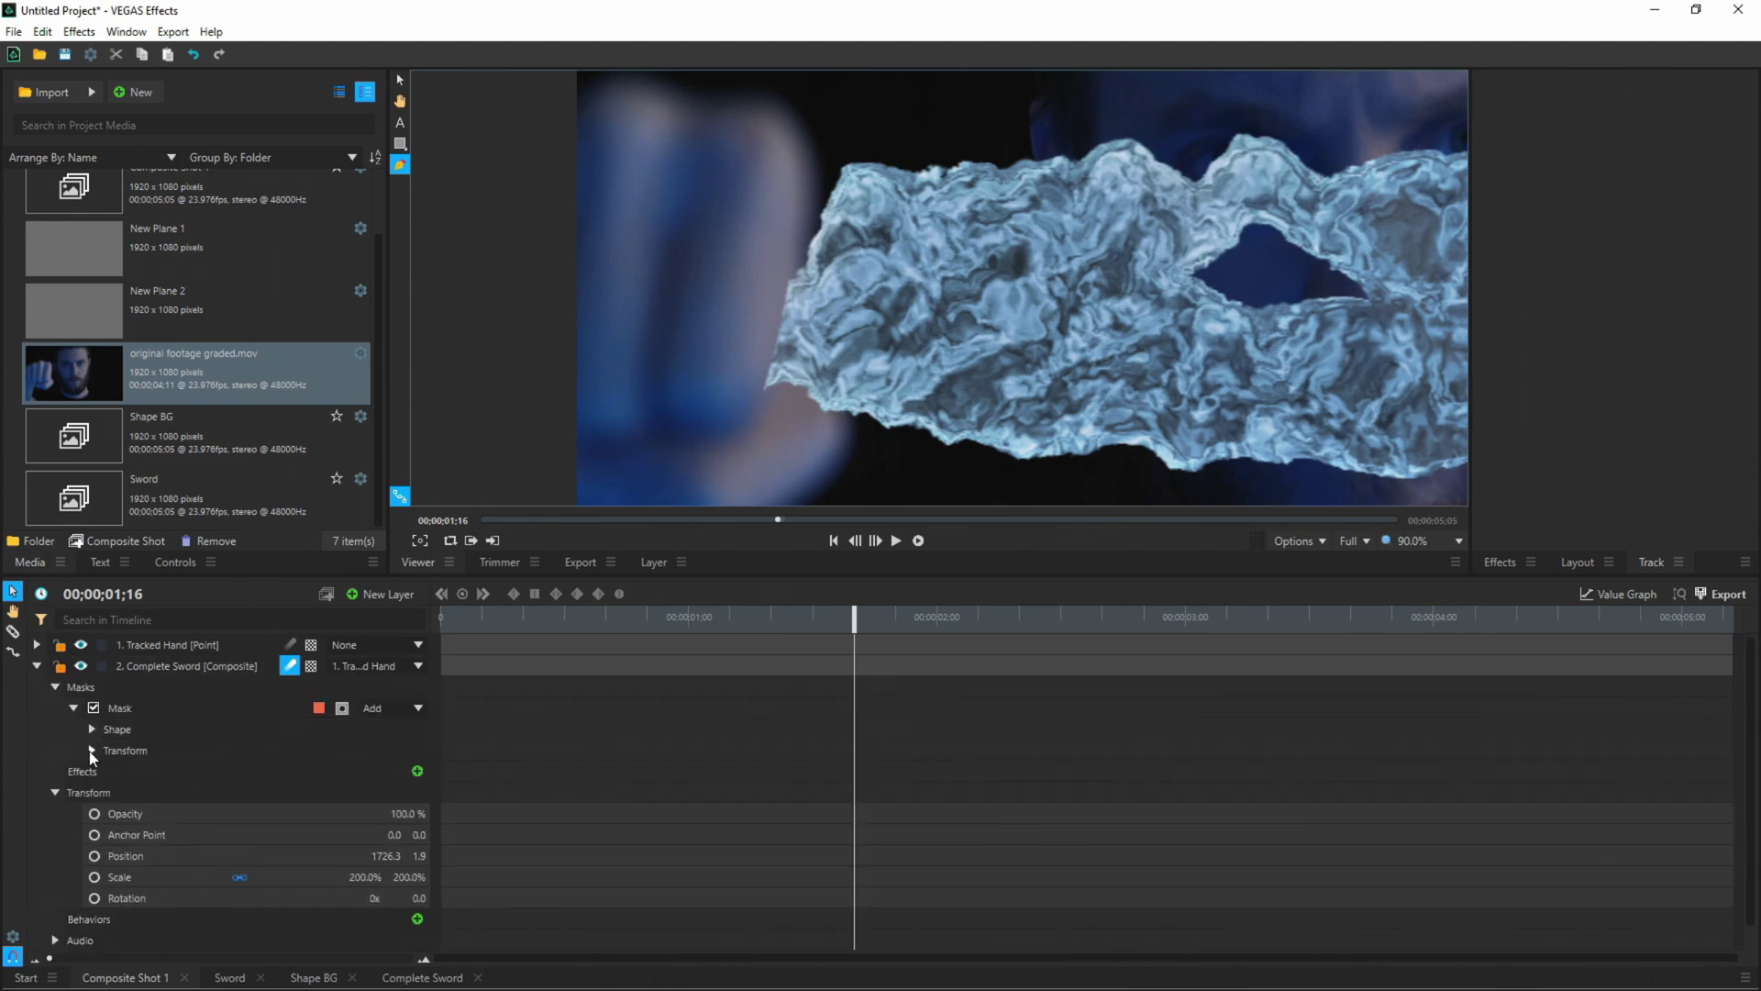
{"action": "left_click", "coordinate": [104, 729]}
{"action": "mouse_move", "coordinate": [411, 792]}
{"action": "left_mouse_down"}
{"action": "mouse_move", "coordinate": [431, 792]}
{"action": "mouse_move", "coordinate": [401, 793]}
{"action": "left_mouse_up"}
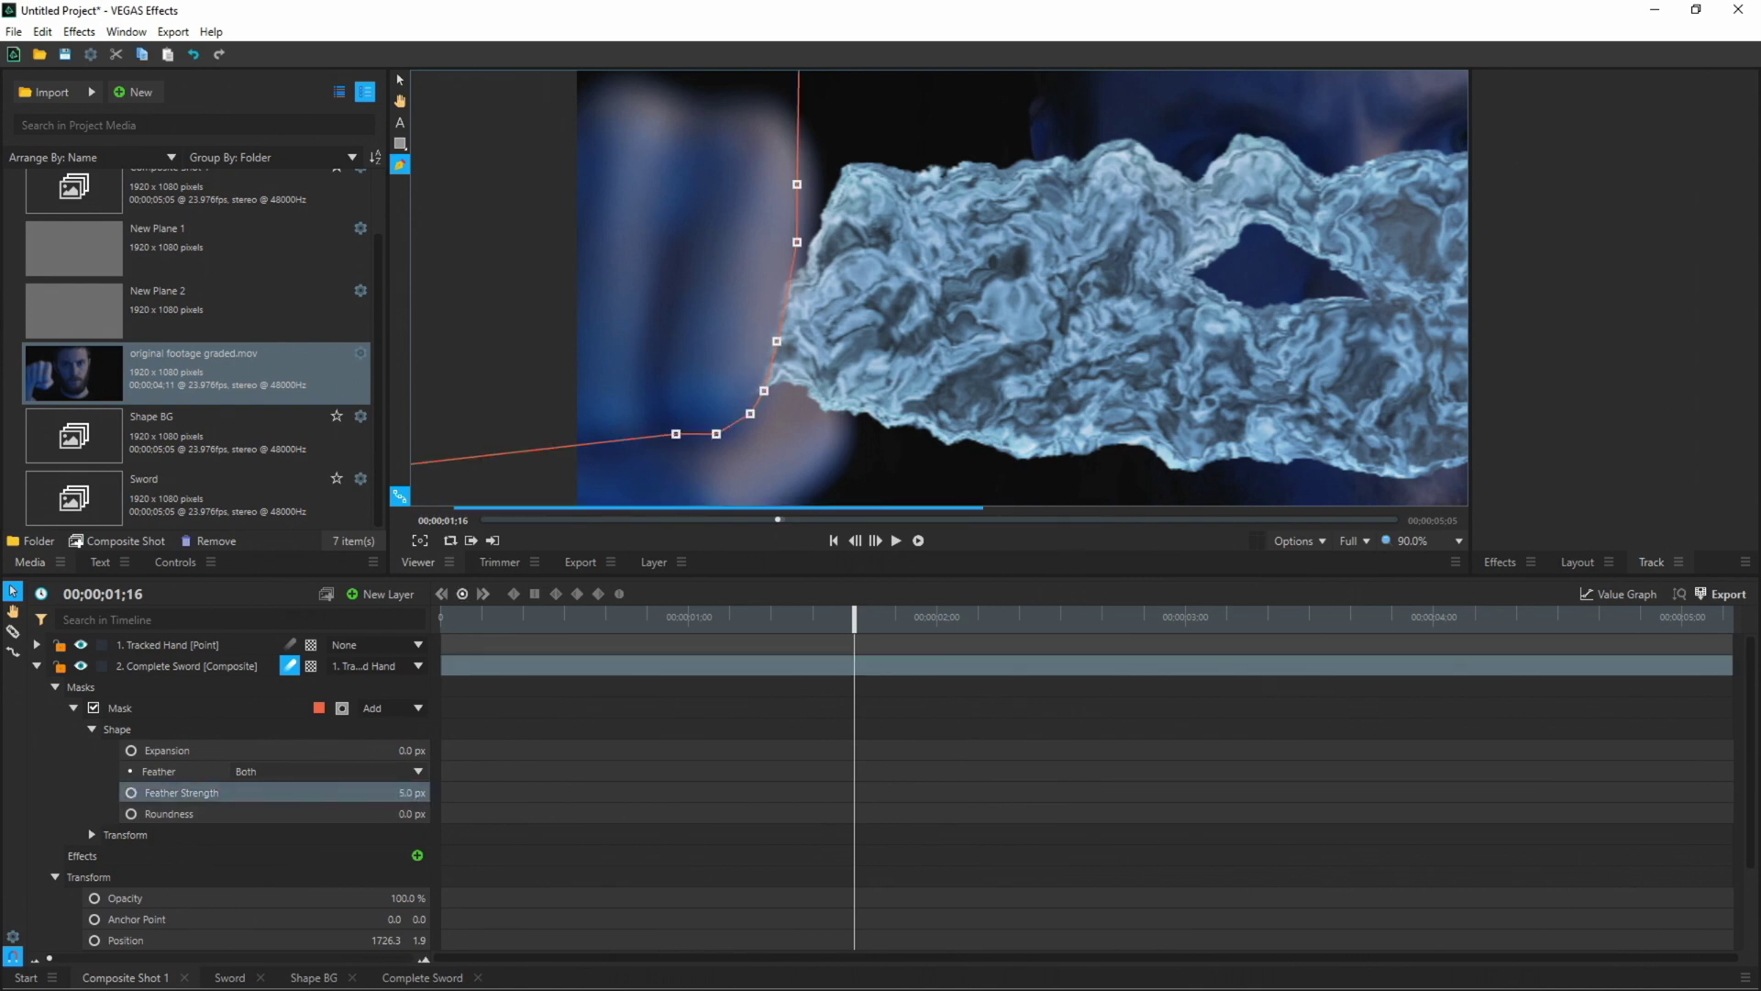
{"action": "type", "text": "0"}
{"action": "key", "text": "Return"}
{"action": "left_click", "coordinate": [37, 668]}
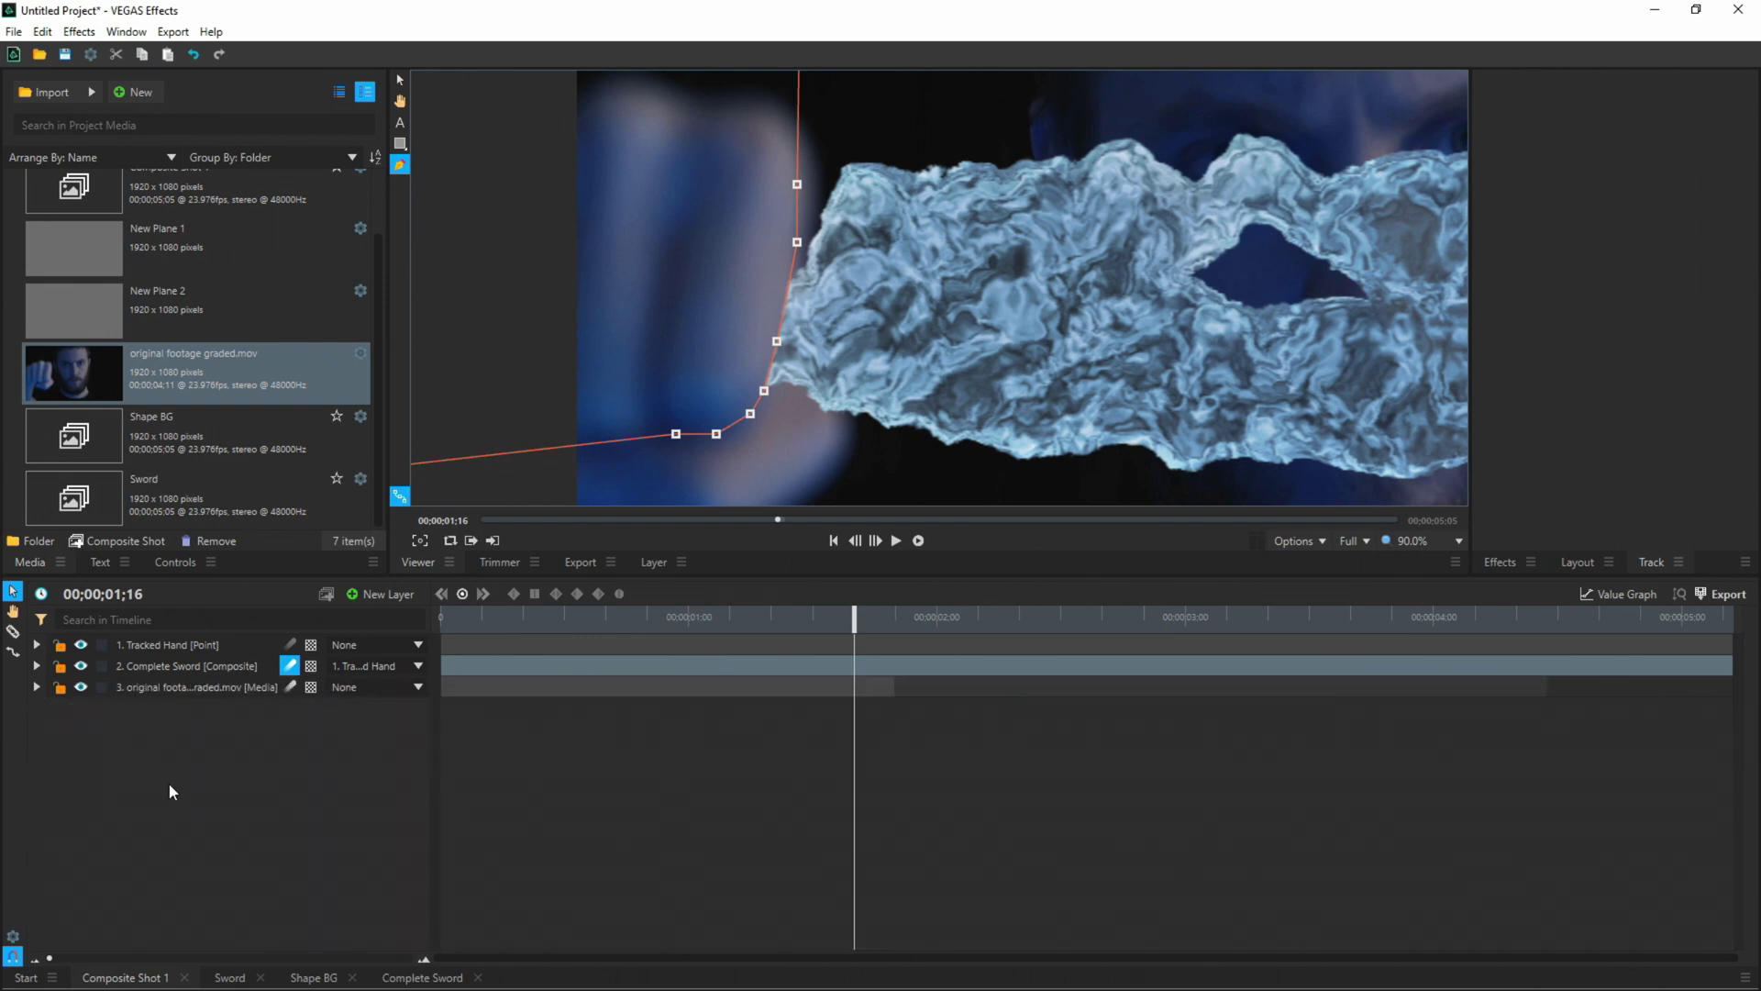
- Search the effects for "blur" and apply the Blur effect to the Complete Sword layer in Composite Shot 1
{"action": "scroll", "coordinate": [1187, 317], "scroll_direction": "down", "scroll_amount": 4}
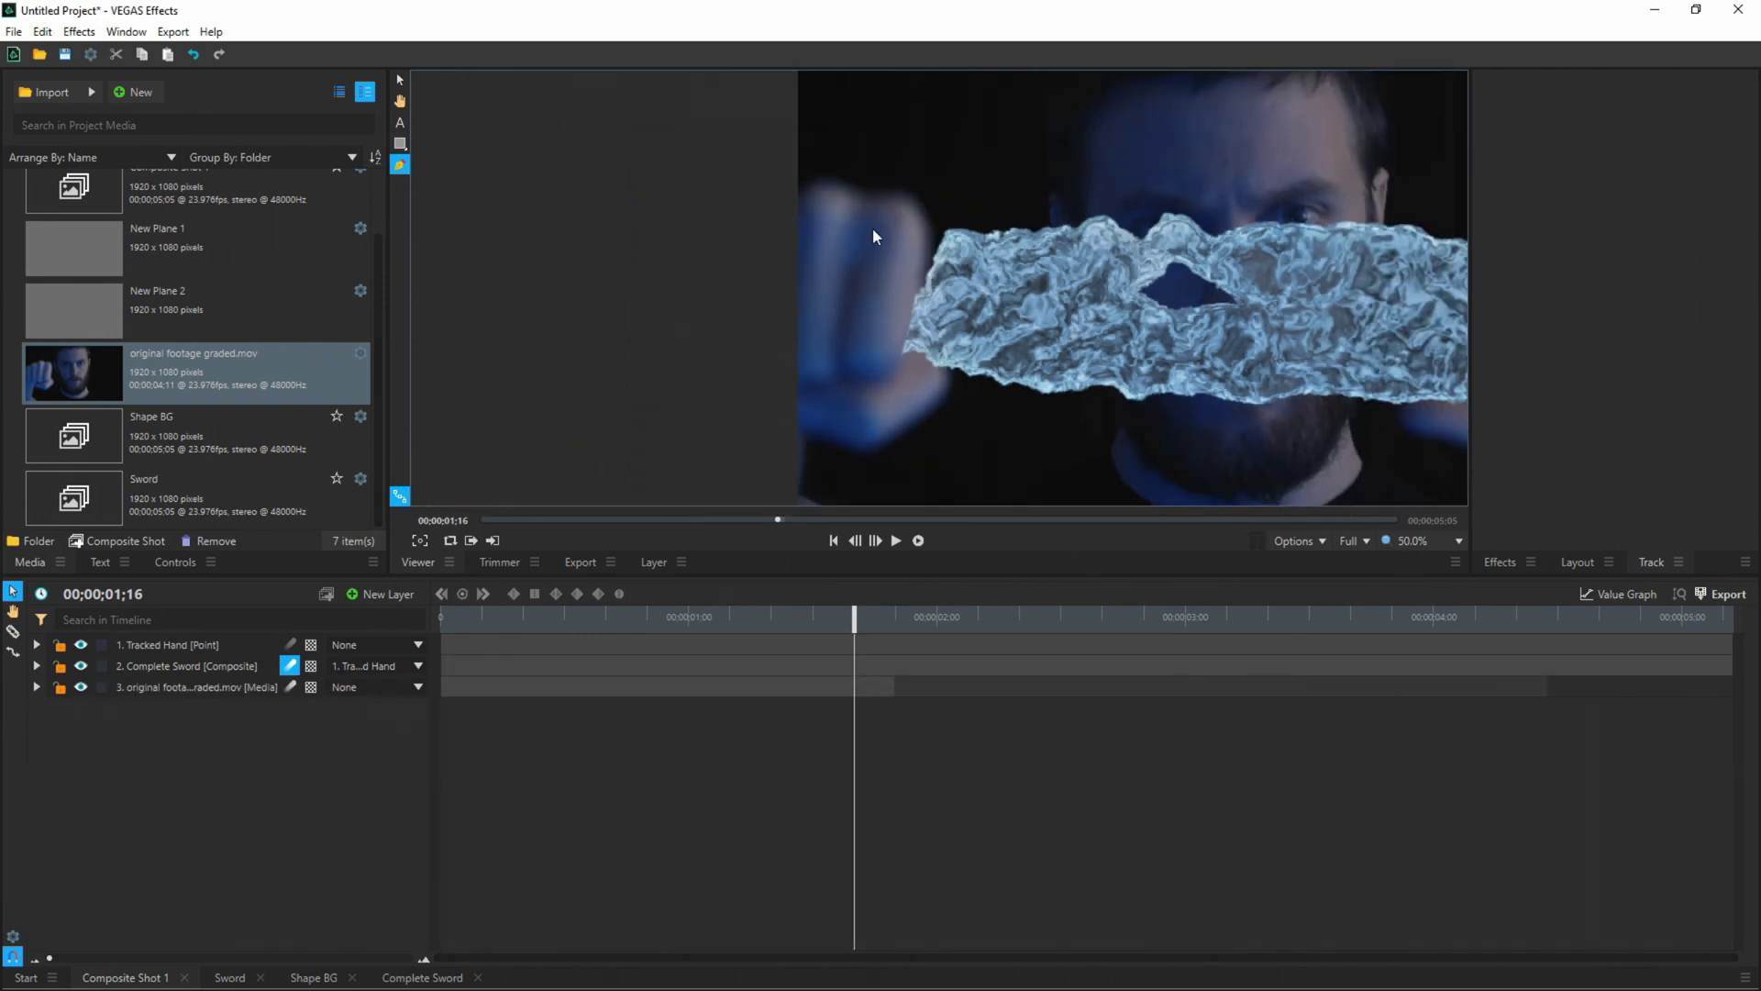
{"action": "scroll", "coordinate": [943, 338], "scroll_direction": "down", "scroll_amount": 1}
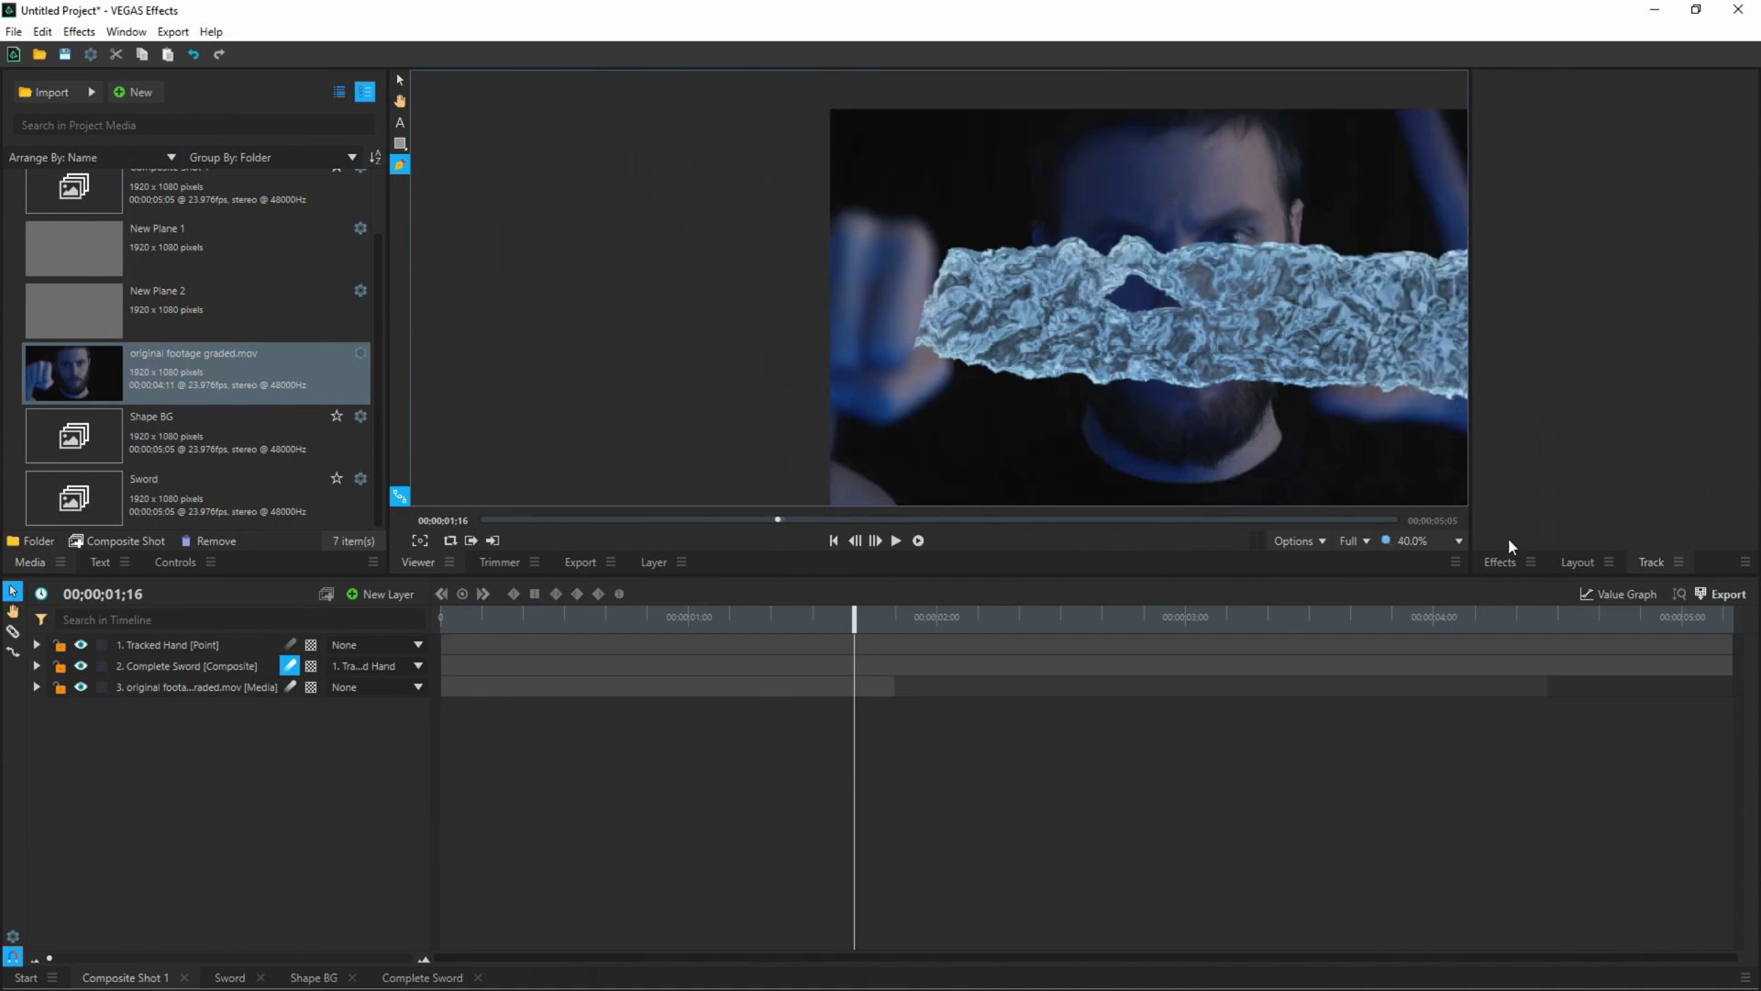
{"action": "left_click", "coordinate": [1498, 562]}
{"action": "left_click", "coordinate": [1579, 84]}
{"action": "type", "text": "blur"}
{"action": "left_click", "coordinate": [1548, 275]}
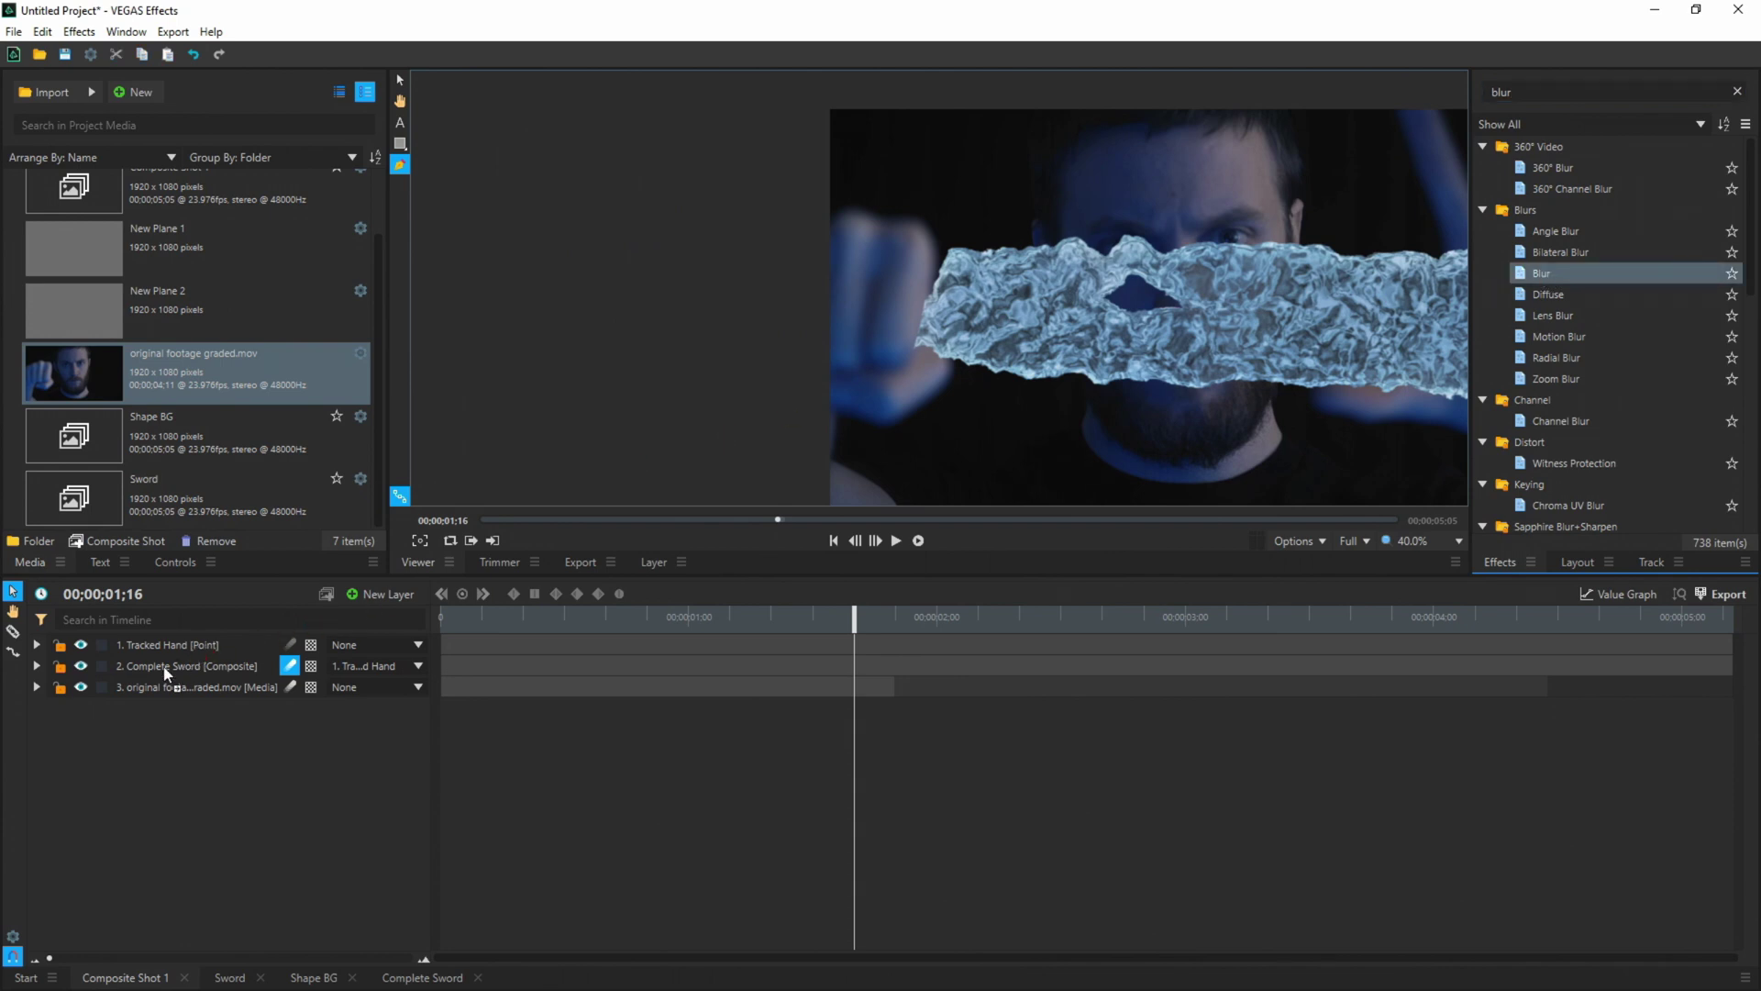
{"action": "left_click_drag", "start_coordinate": [168, 674], "coordinate": [168, 674]}
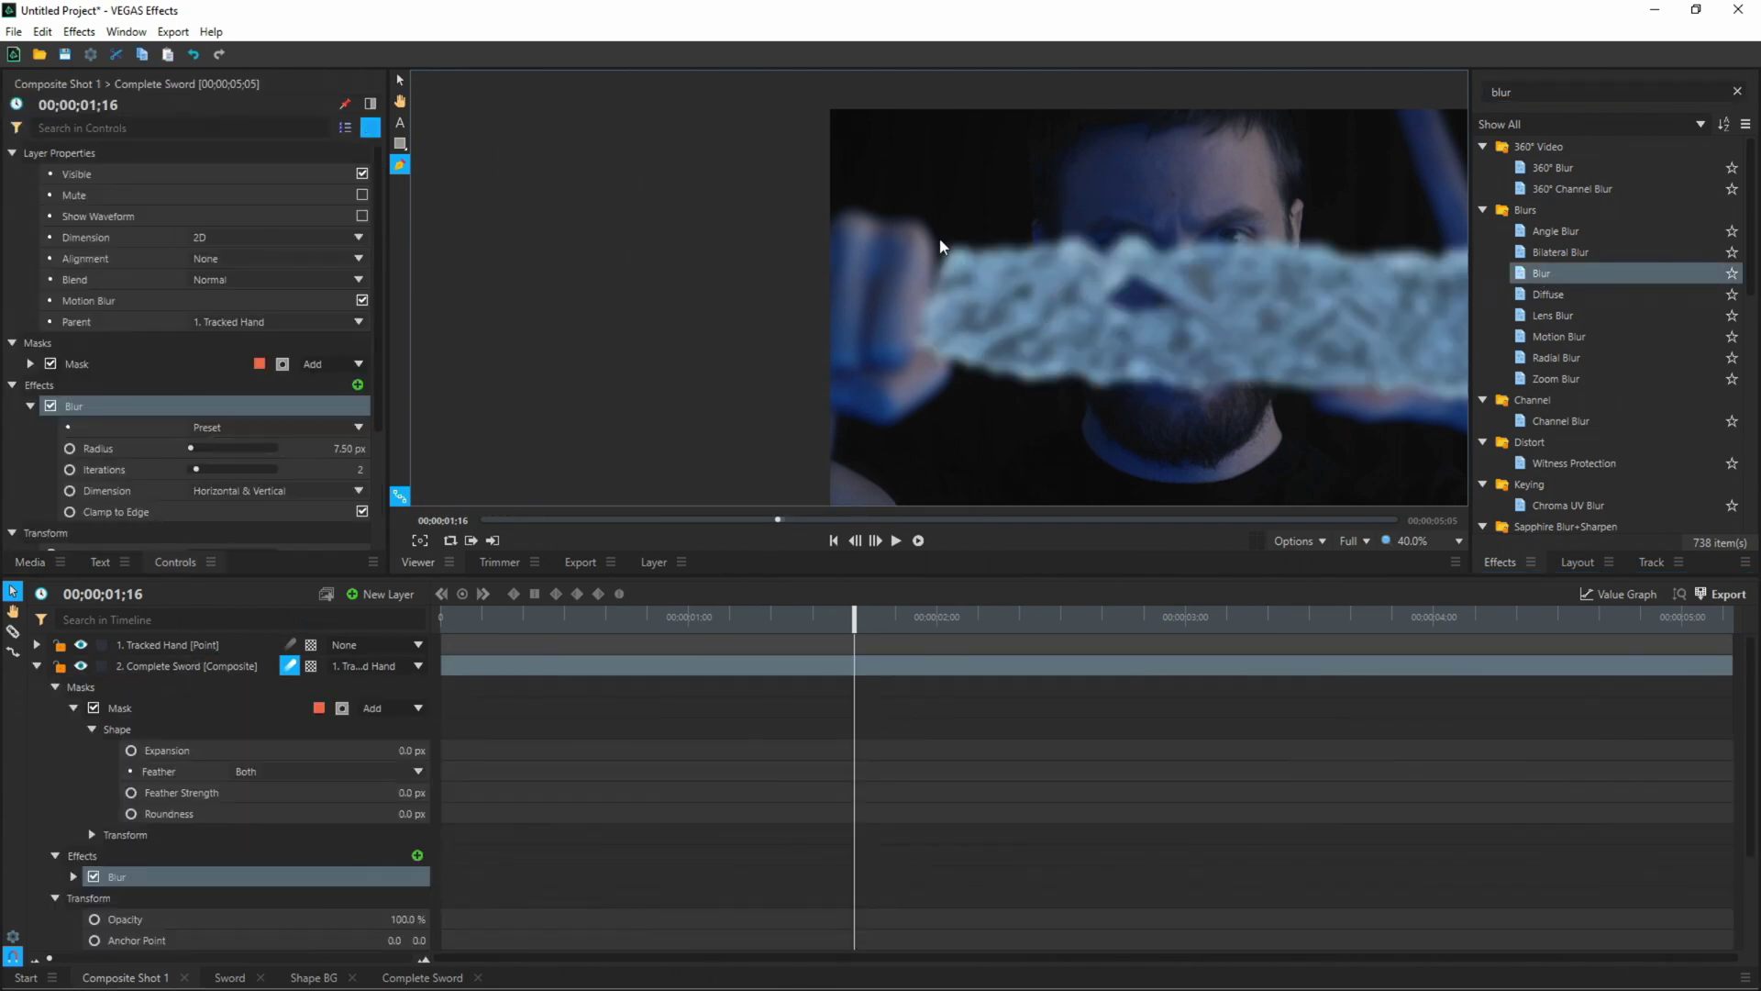
{"action": "mouse_move", "coordinate": [441, 616]}
{"action": "left_mouse_down"}
{"action": "mouse_move", "coordinate": [887, 594]}
{"action": "mouse_move", "coordinate": [423, 591]}
{"action": "left_mouse_up"}
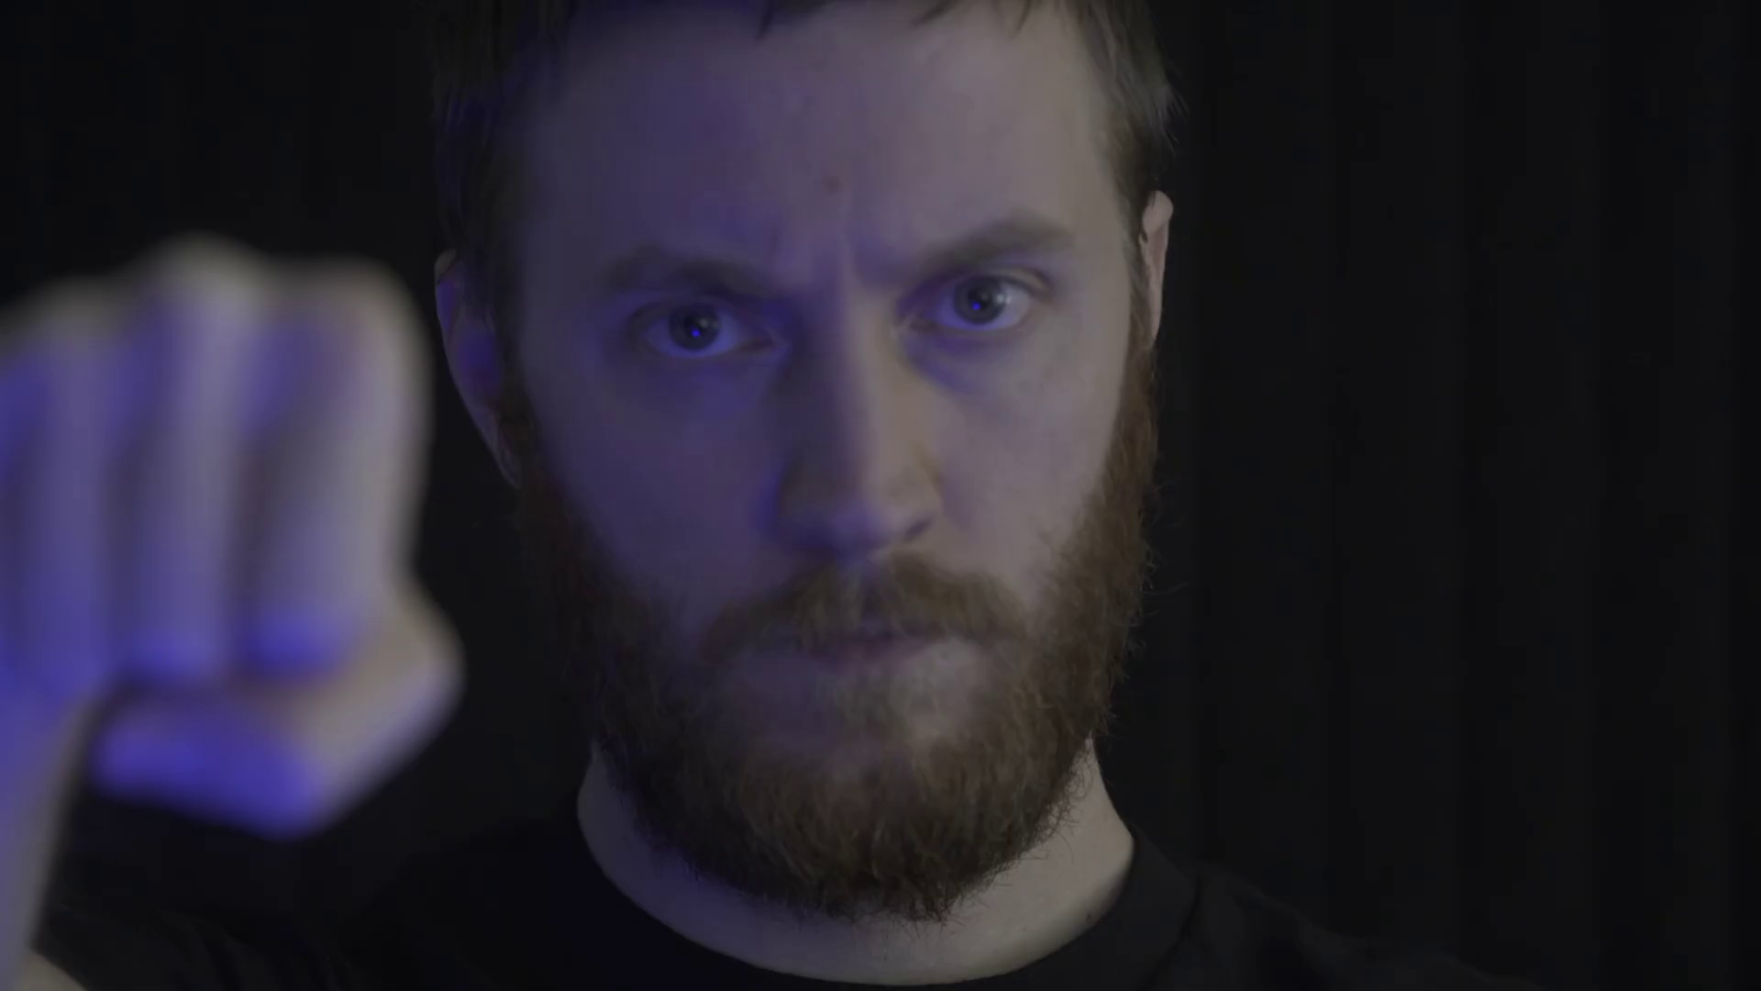